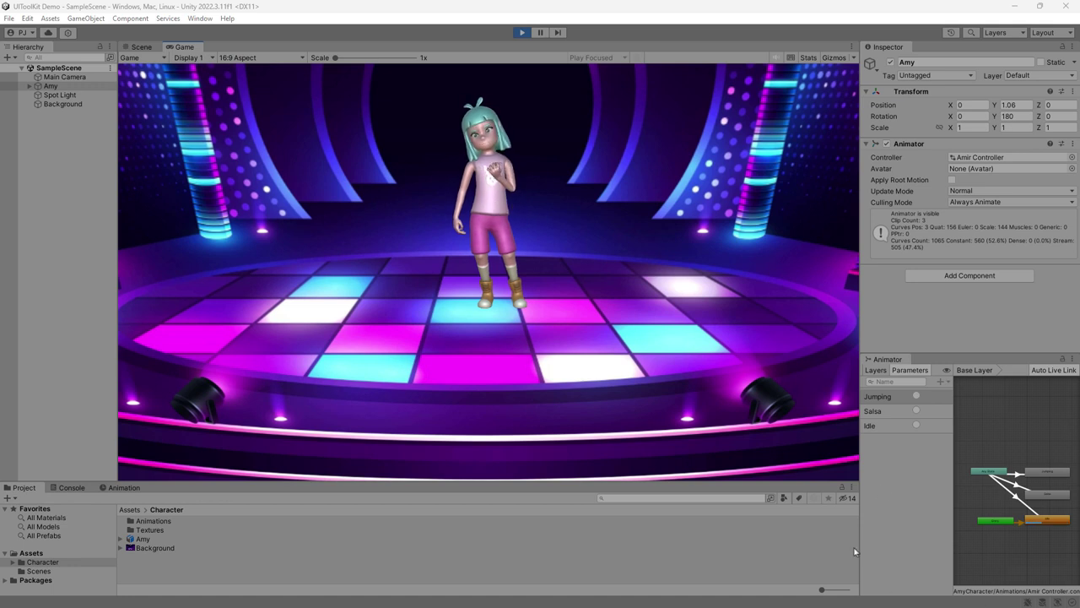
- Fire the Salsa and then the Jumping trigger so Amy dances and jumps in play mode
click(916, 412)
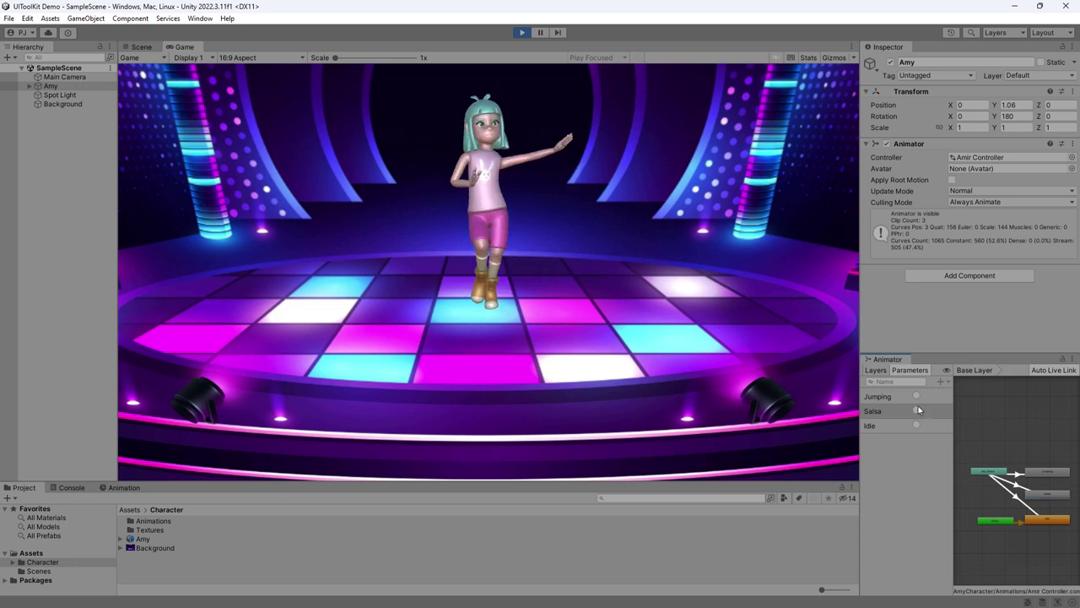
click(916, 396)
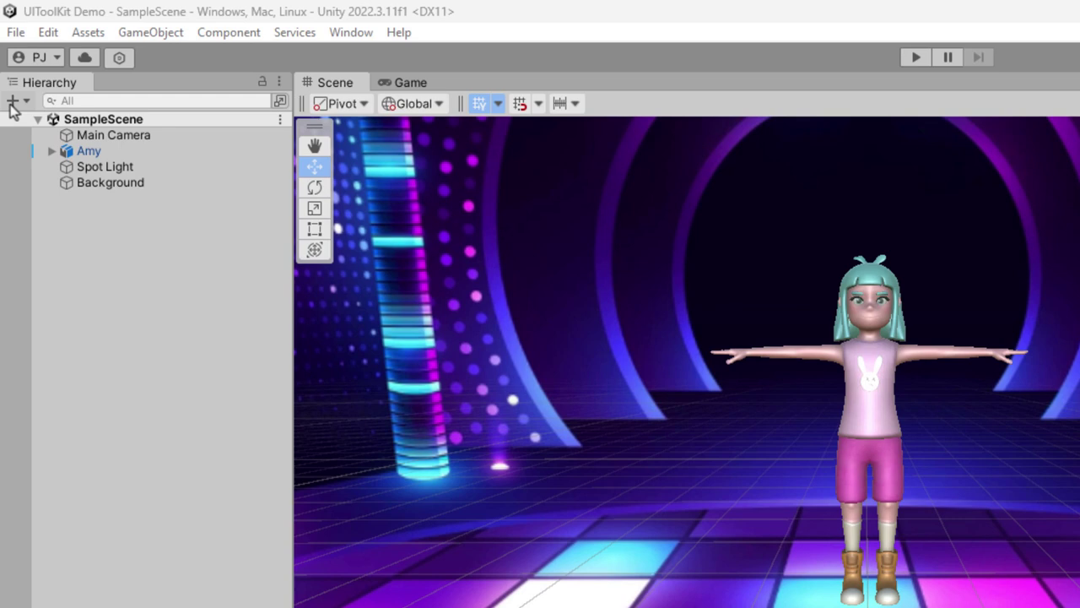
- Create a UI Toolkit > UI Document object in the Hierarchy
click(7, 56)
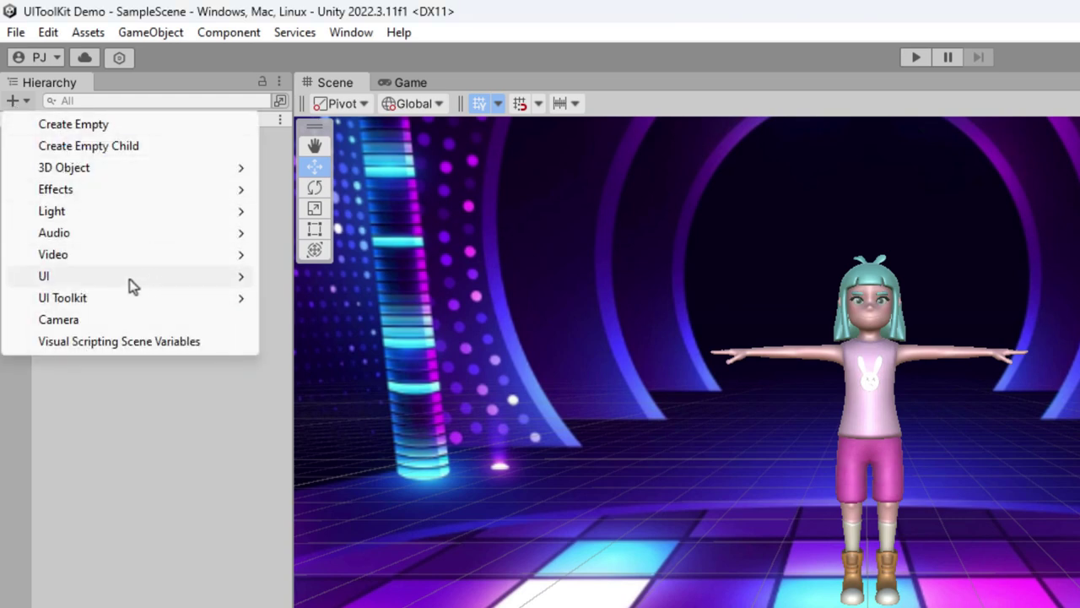
mouse_move(92, 303)
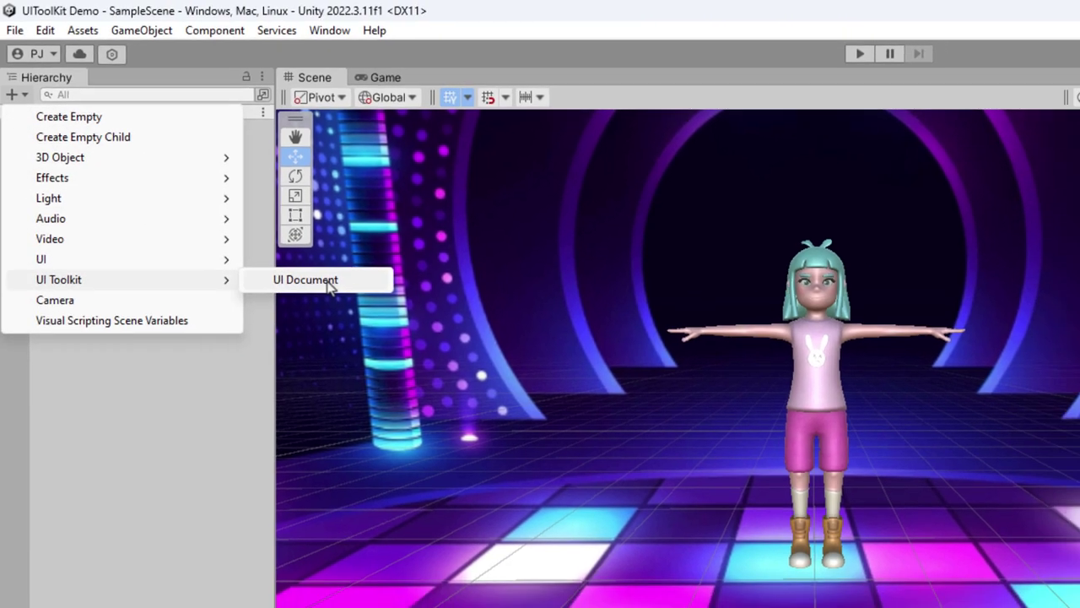
click(351, 299)
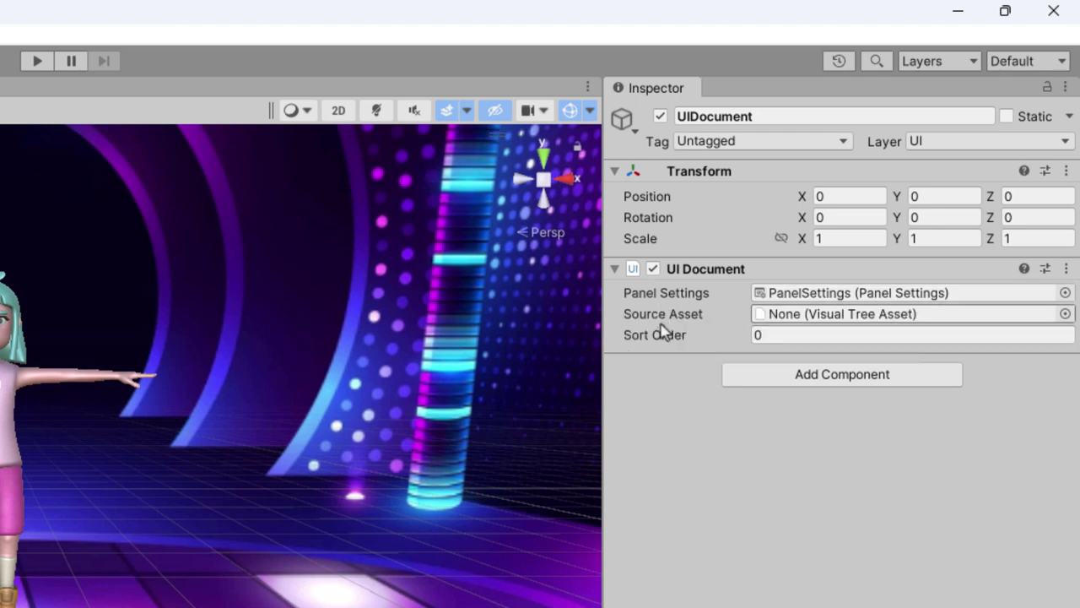
mouse_move(857, 325)
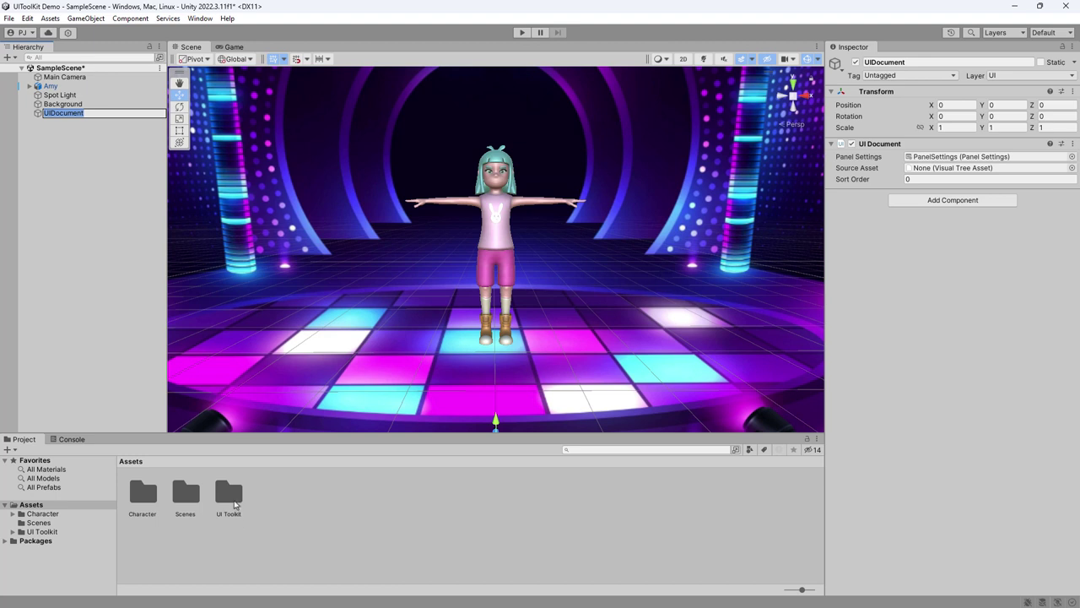
- Set the PanelSettings asset's Scale Mode to Scale With Screen Size, then reselect UIDocument
double_click(235, 504)
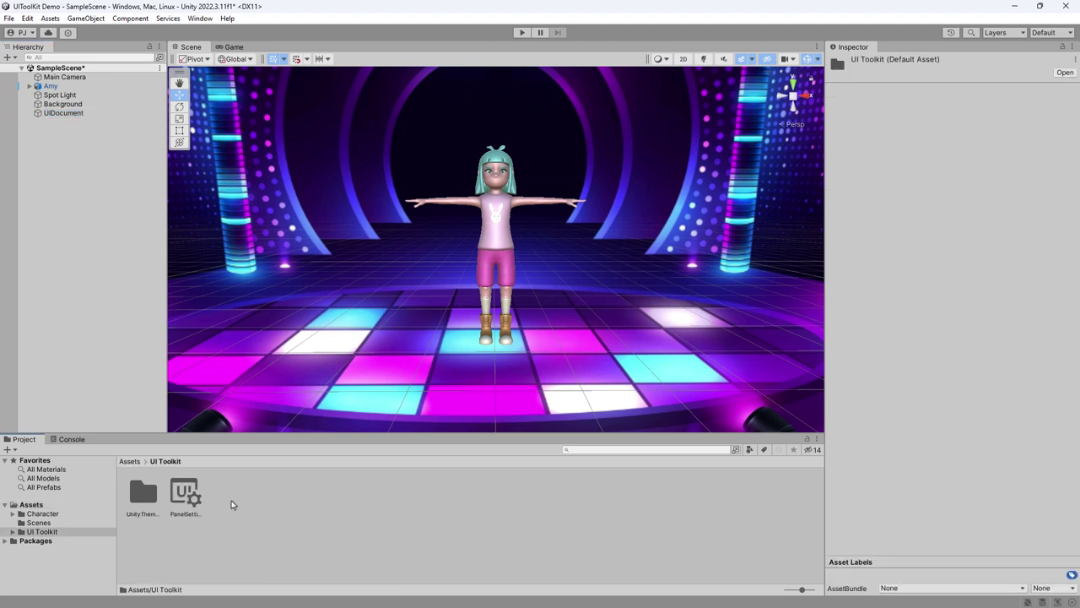
click(187, 513)
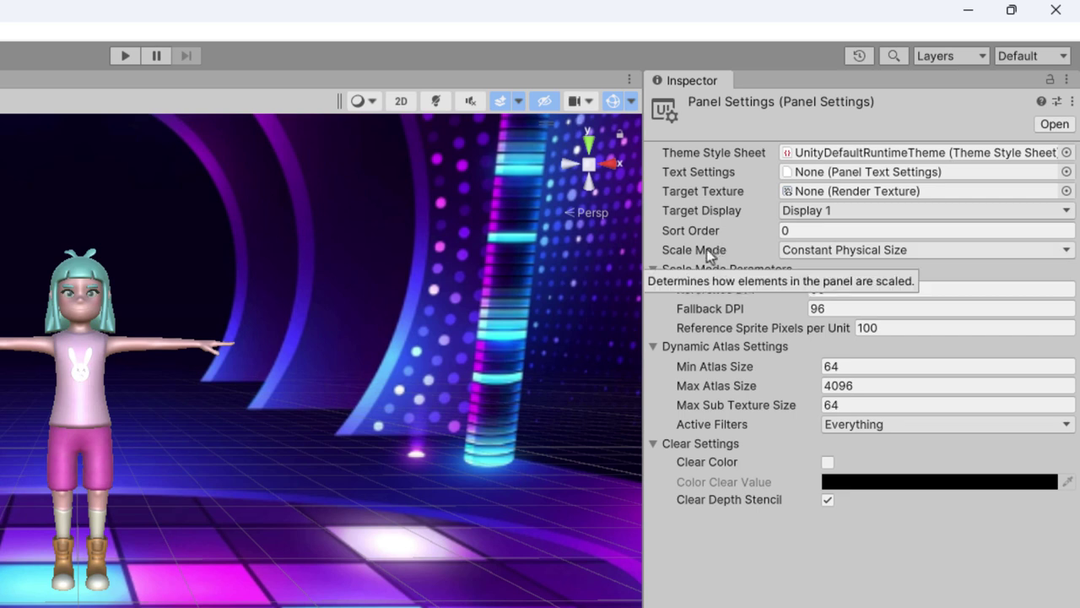
click(885, 250)
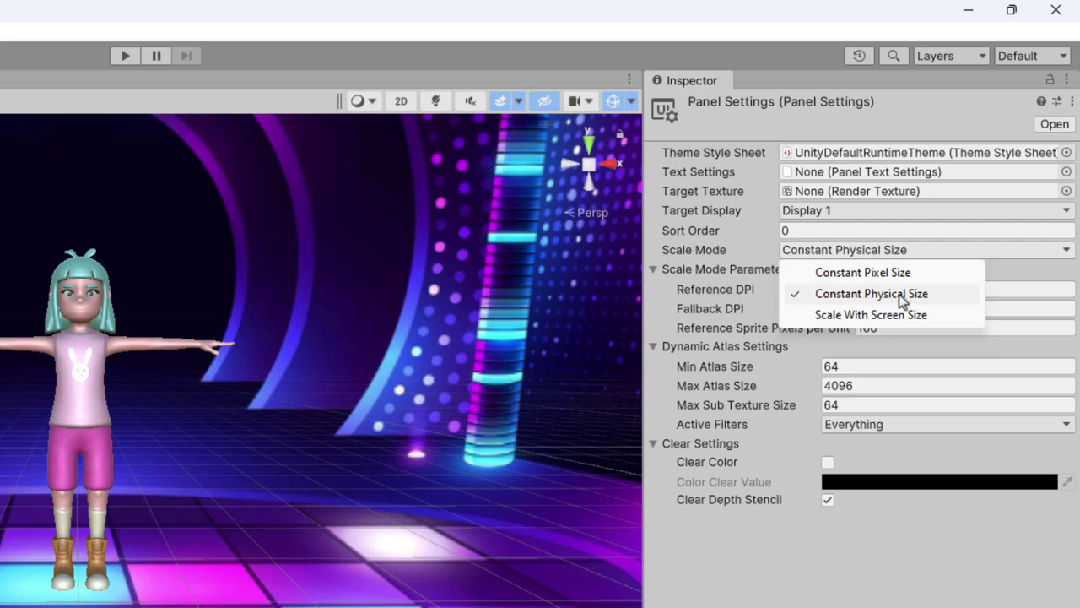
click(887, 315)
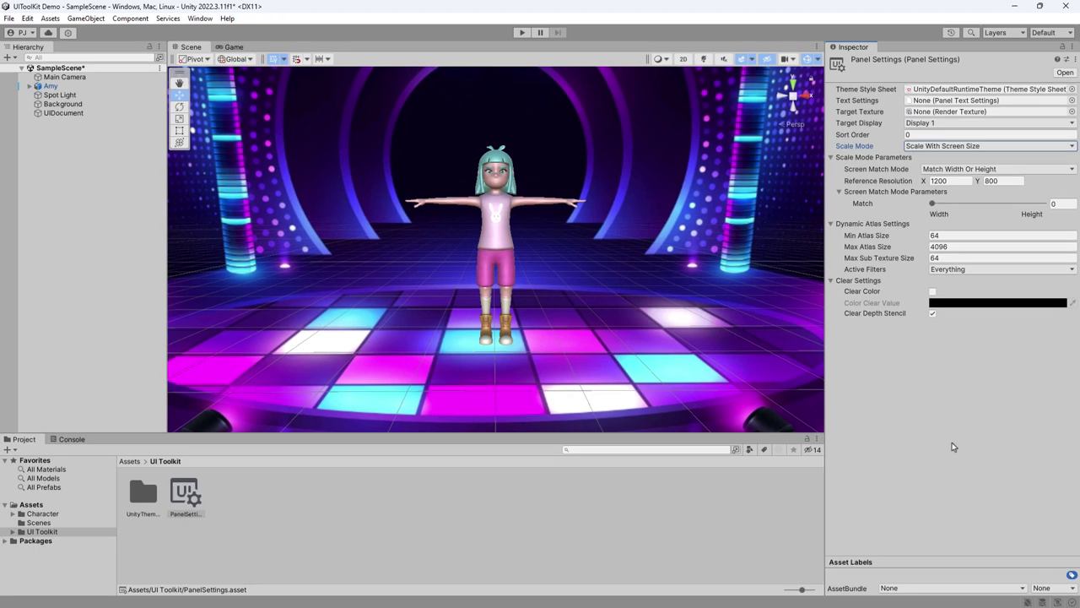
click(63, 115)
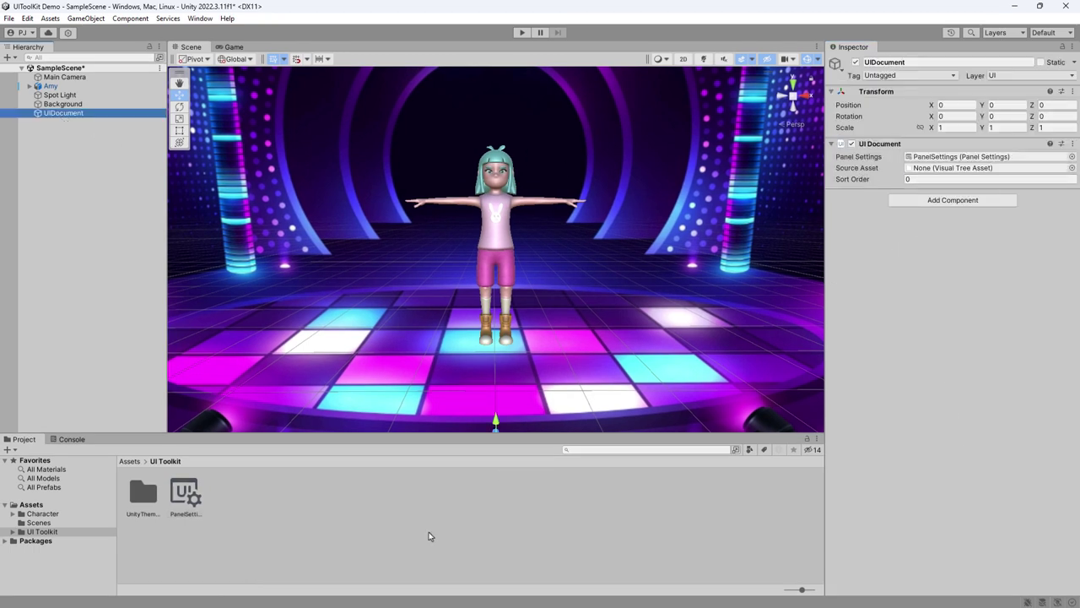
- Create a new folder named UI in the Assets folder
click(82, 503)
right_click(336, 534)
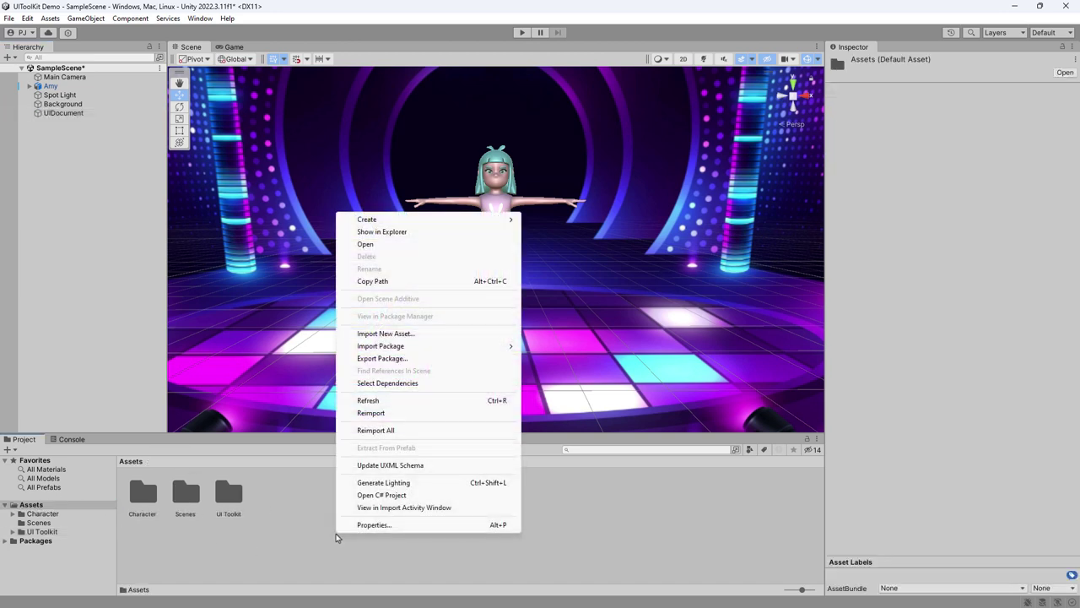
mouse_move(385, 221)
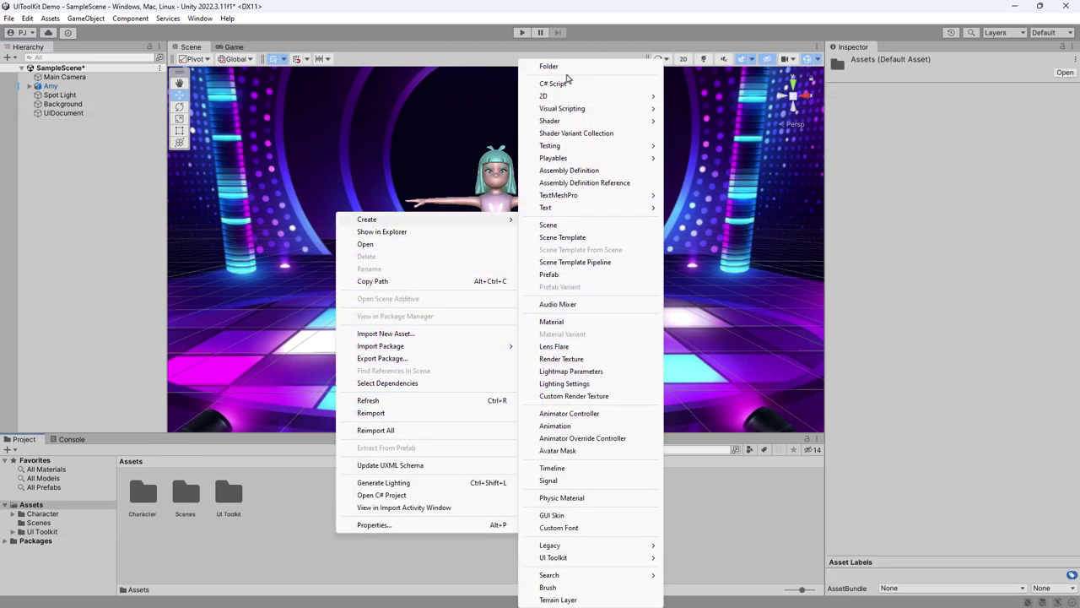
click(565, 69)
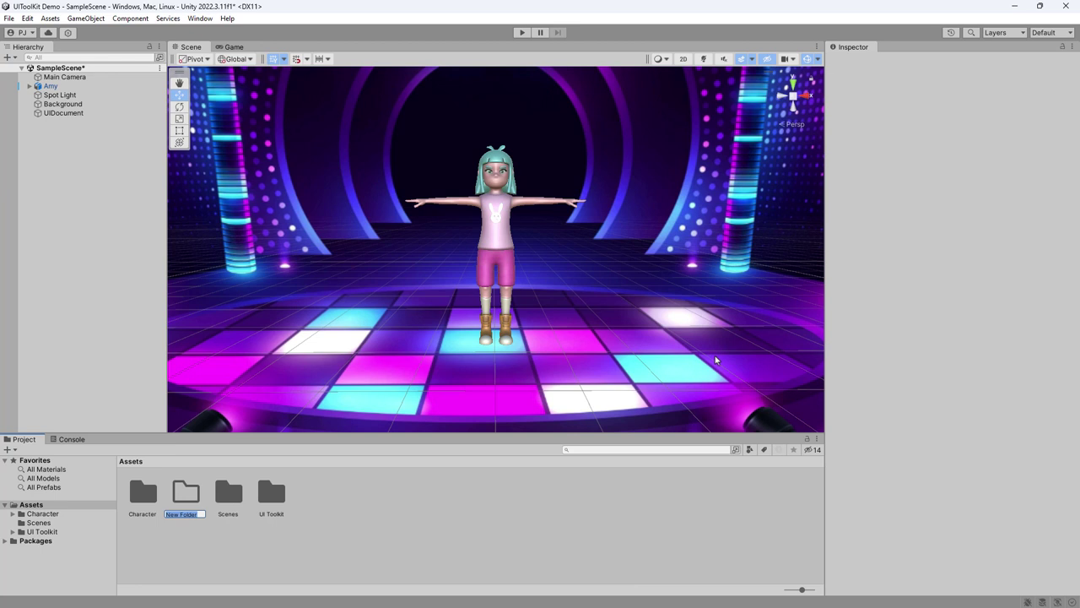
text(UI)
key(Return)
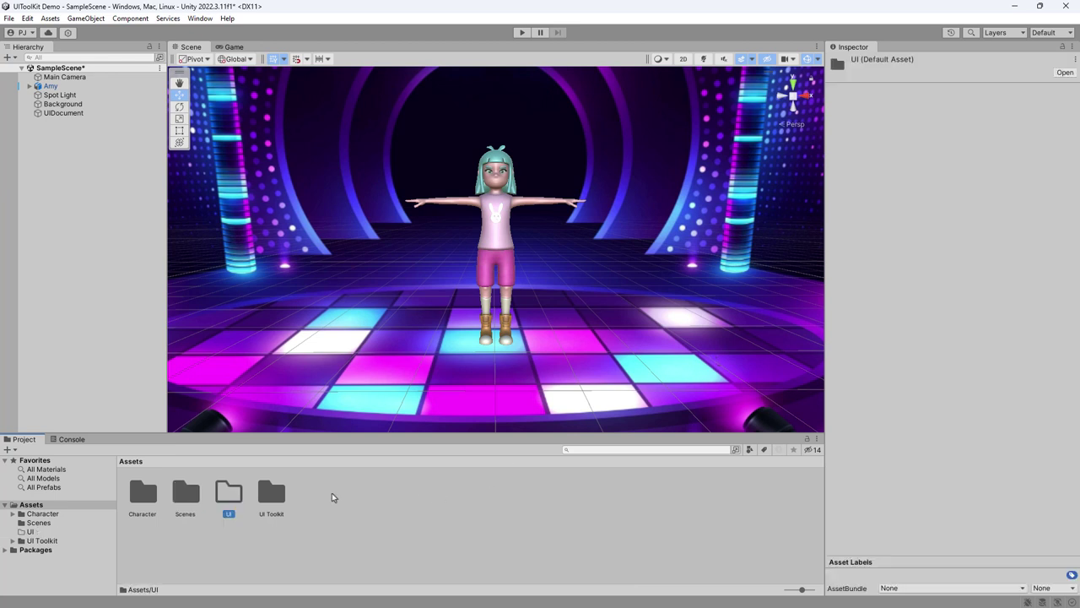
- Inside the UI folder, create a UI Toolkit UI Document named MyMenu UXMLTemplate
double_click(229, 500)
right_click(211, 507)
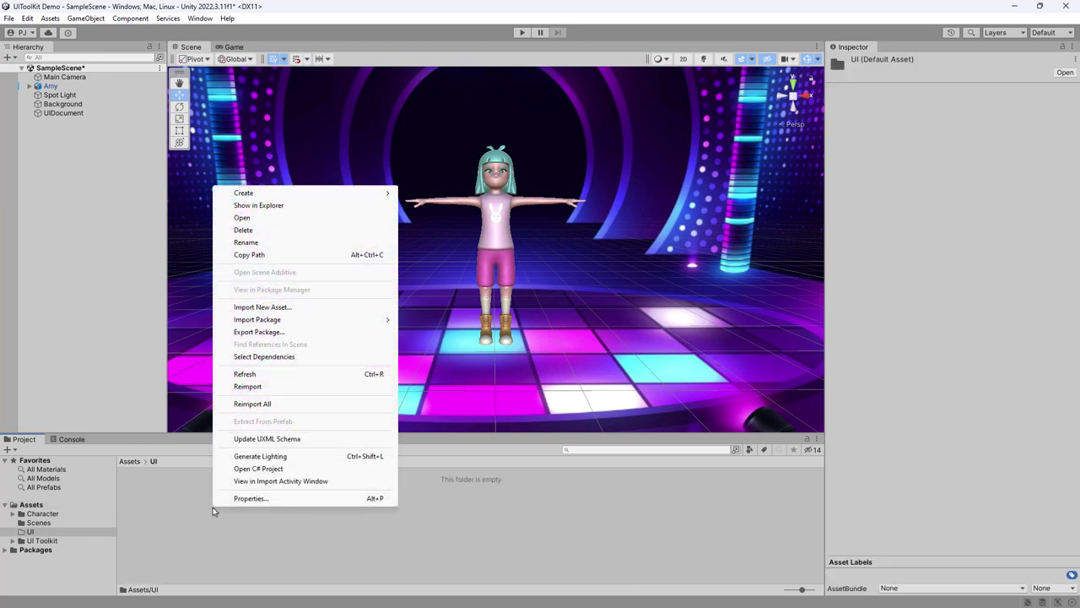
mouse_move(292, 195)
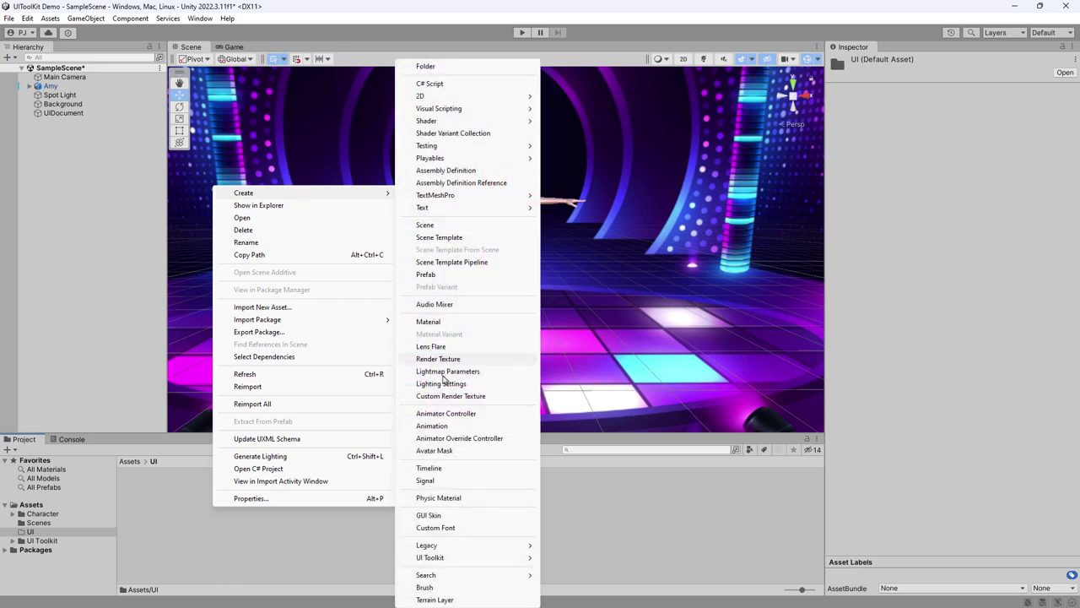
mouse_move(439, 560)
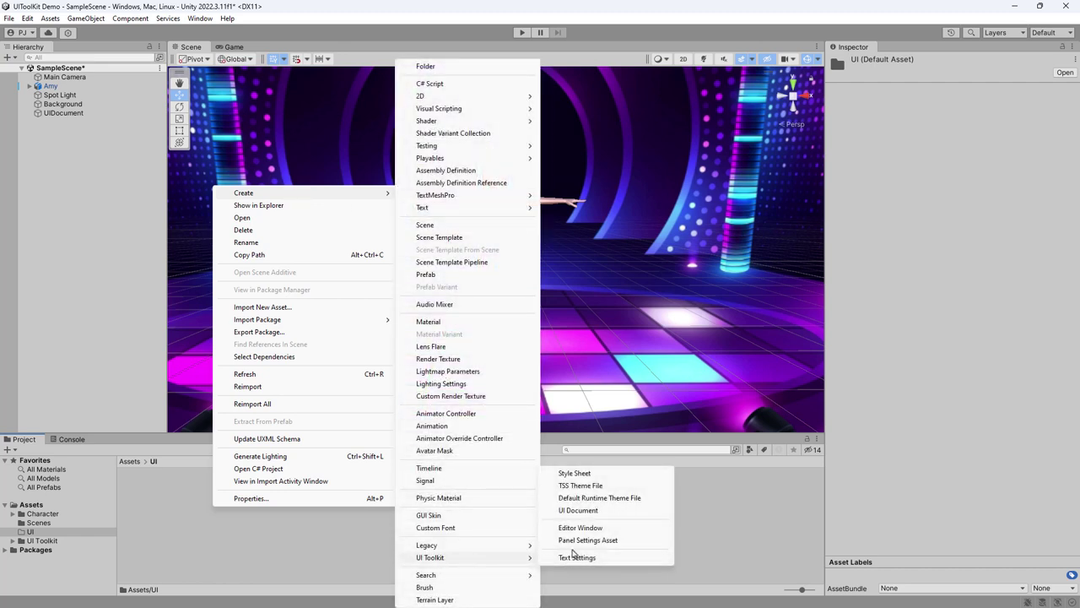
click(580, 514)
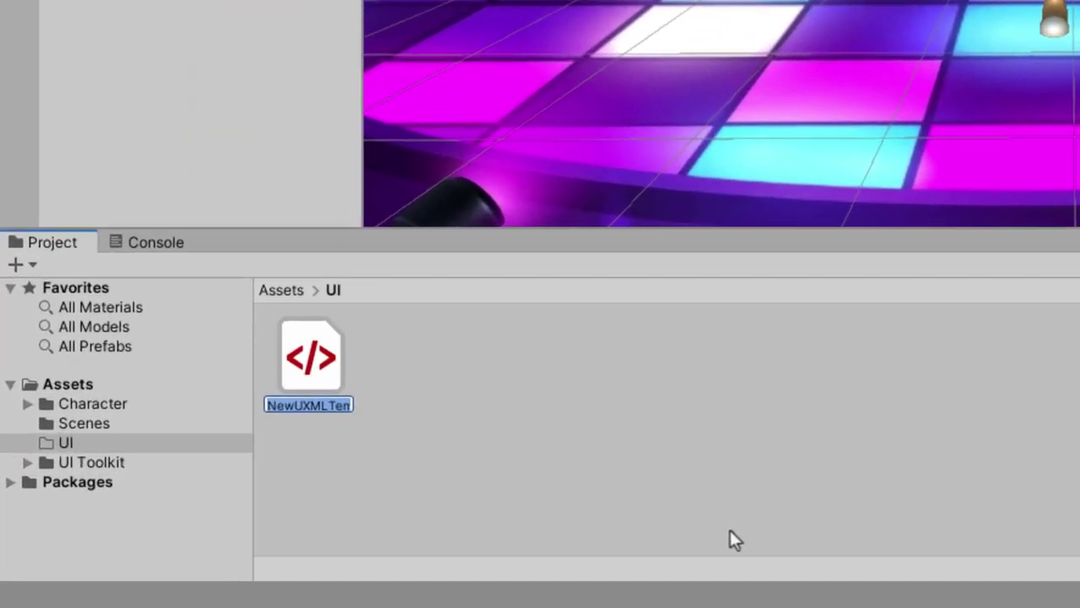
double_click(290, 406)
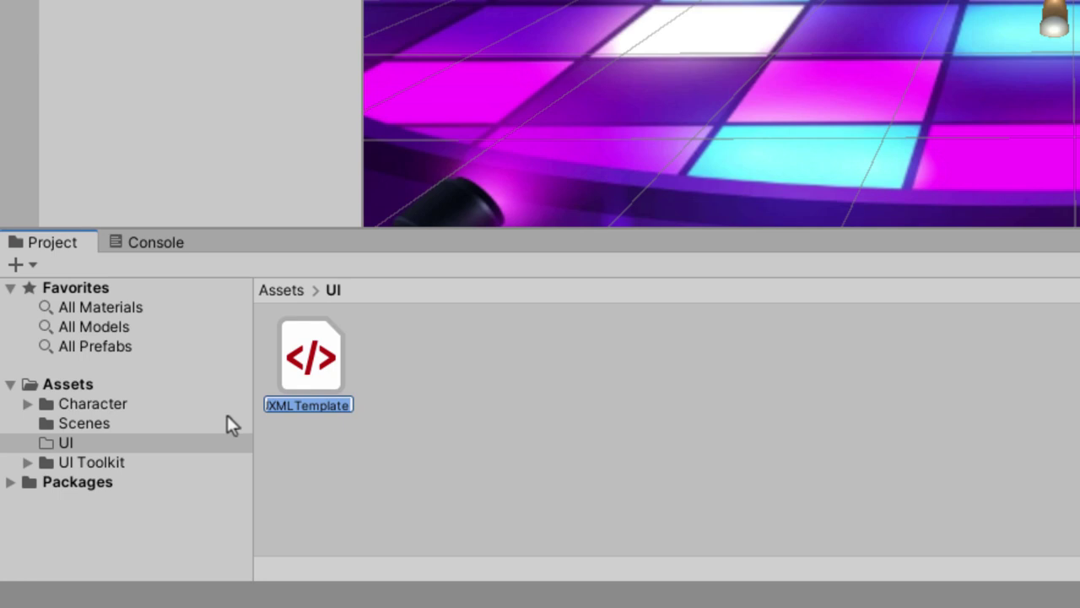
key(Home)
key(Delete)
key(Delete)
key(Delete)
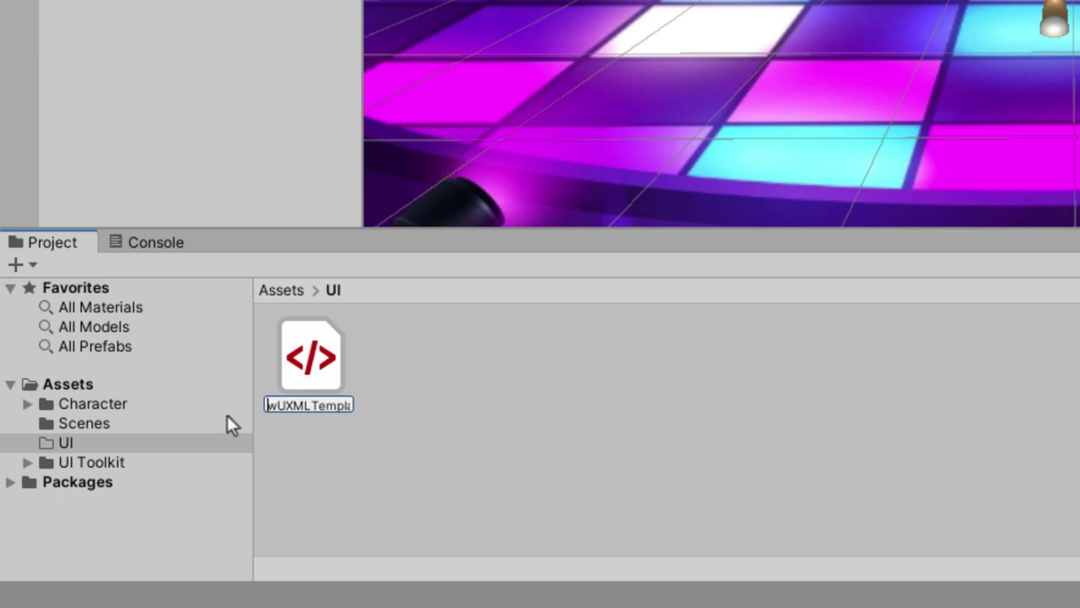
key(Delete)
text(U)
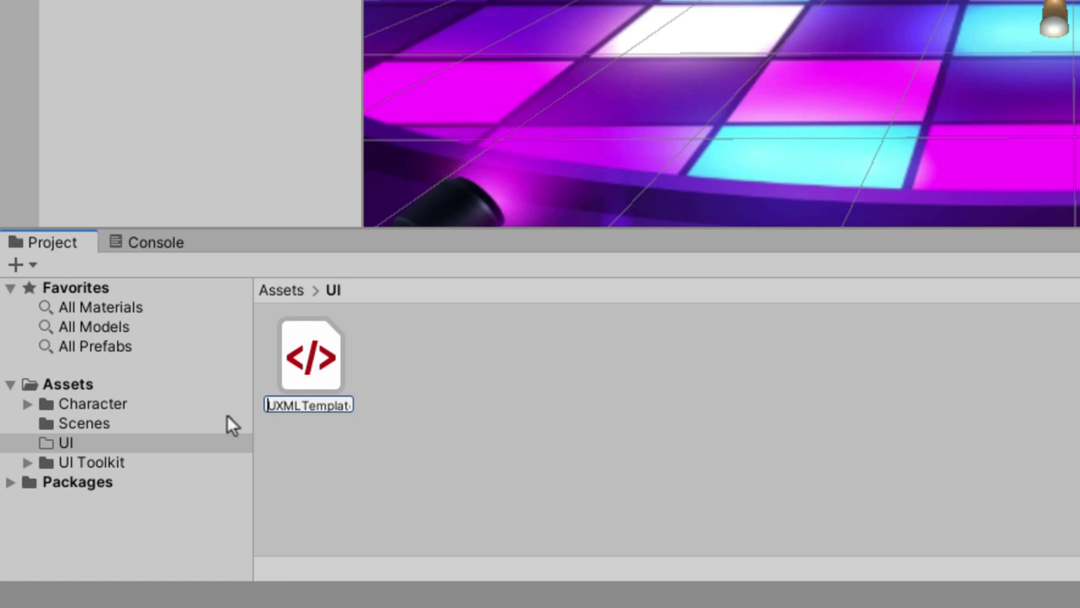
text(MyMenu UXM)
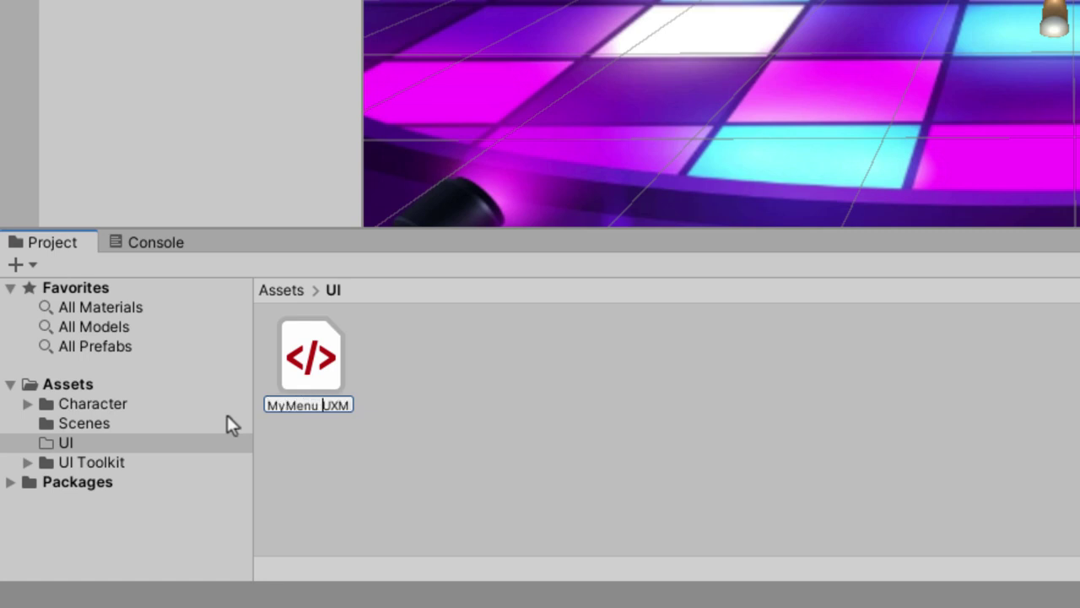
key(Return)
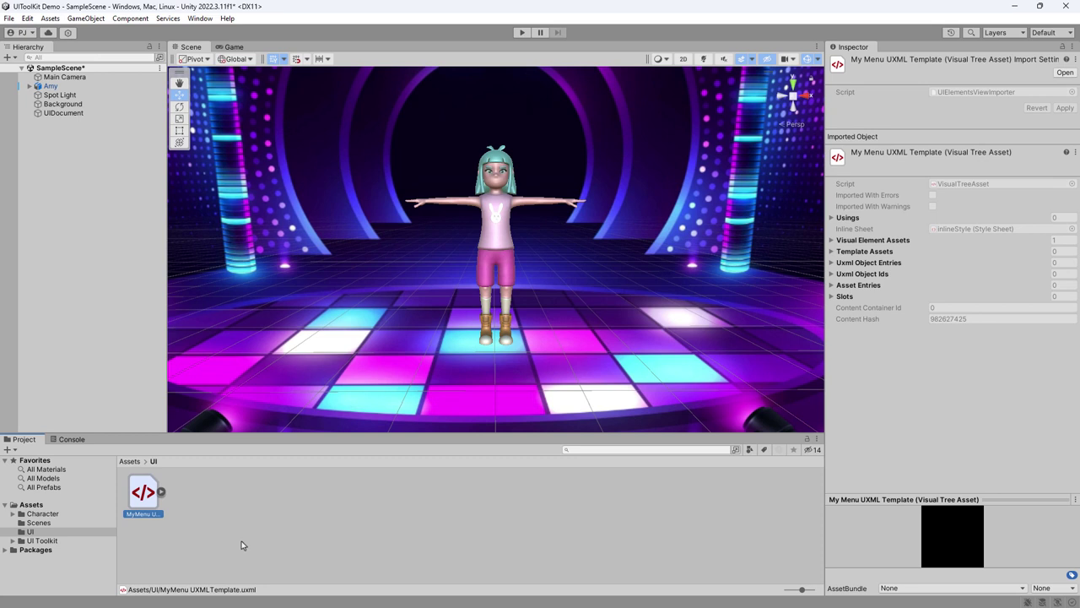
- Drag MyMenu UXMLTemplate into the UIDocument's Source Asset field
click(73, 114)
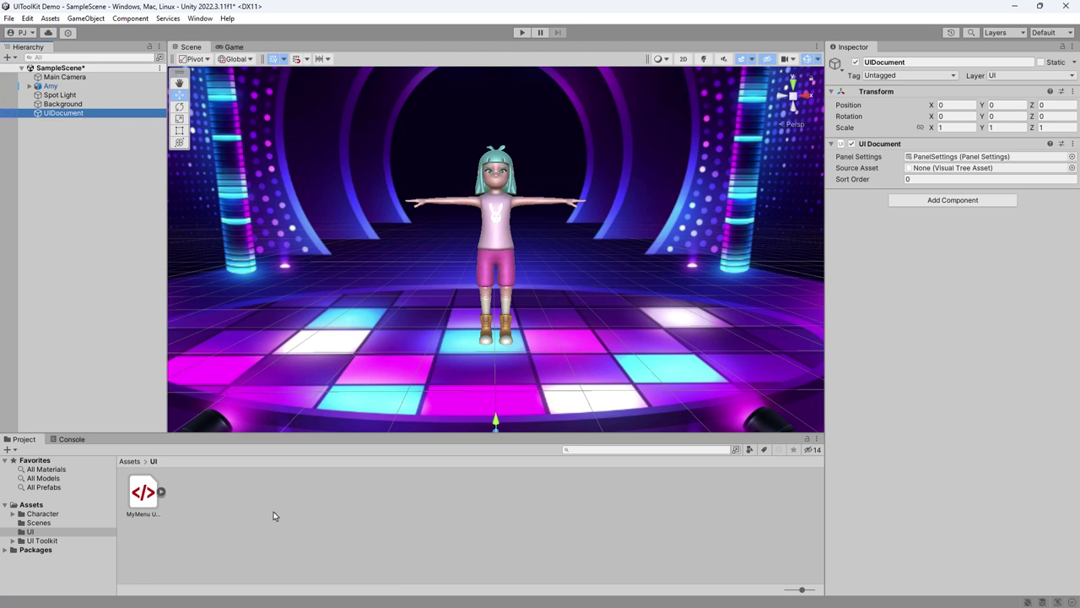
drag(143, 496, 958, 174)
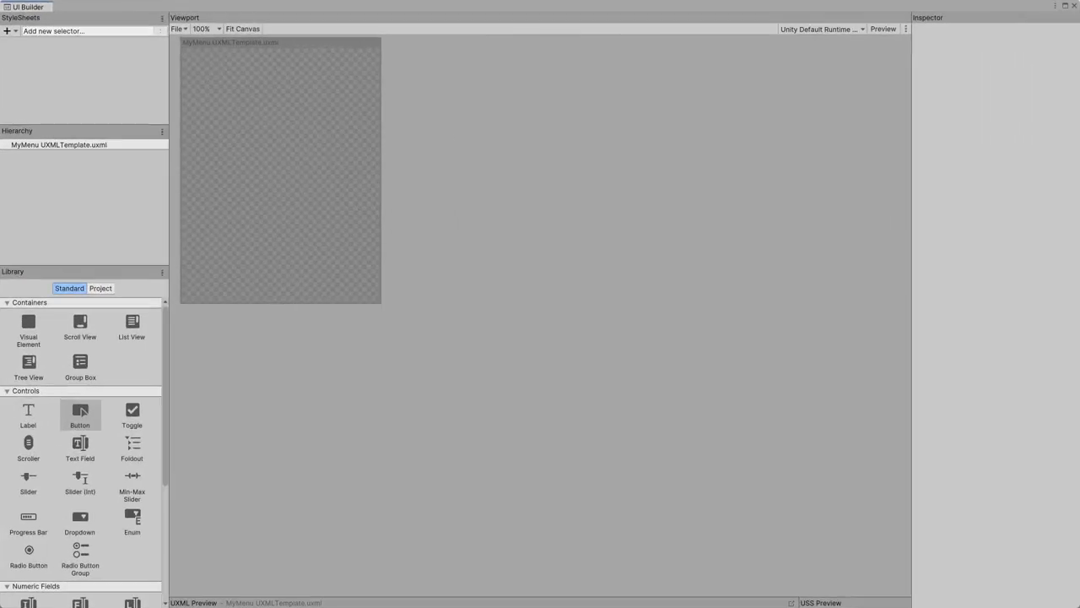
- Make the UI Builder window fill the screen and center the empty canvas
click(1065, 5)
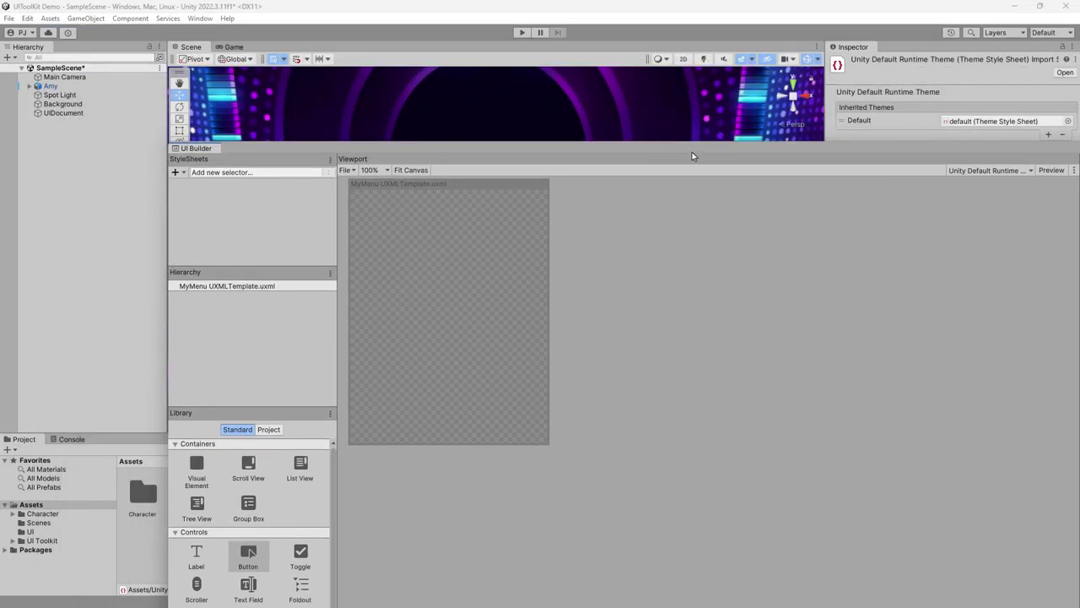
drag(520, 10, 470, 75)
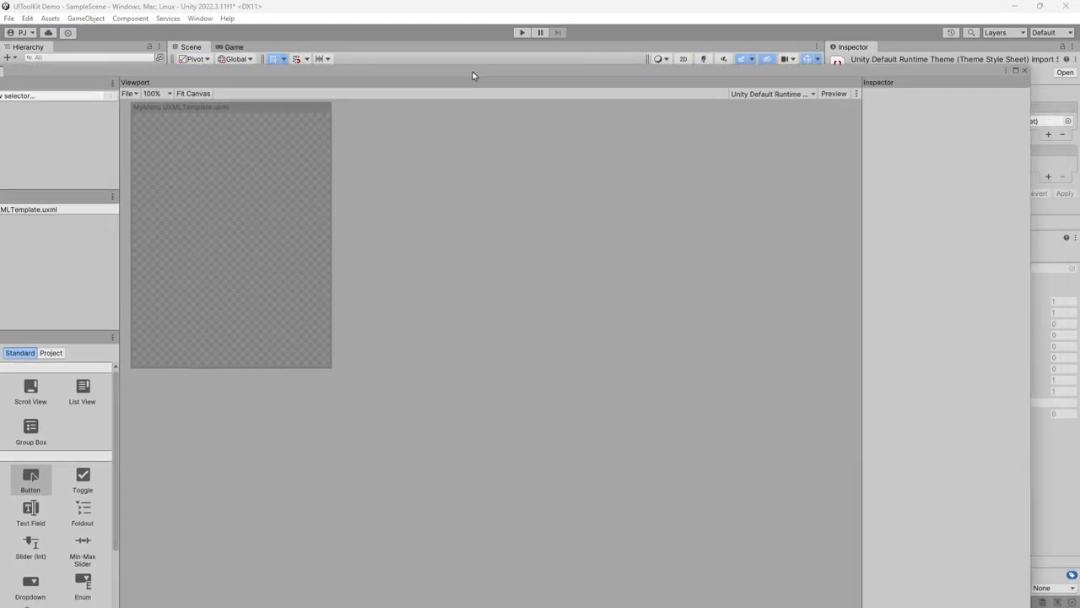
click(1015, 70)
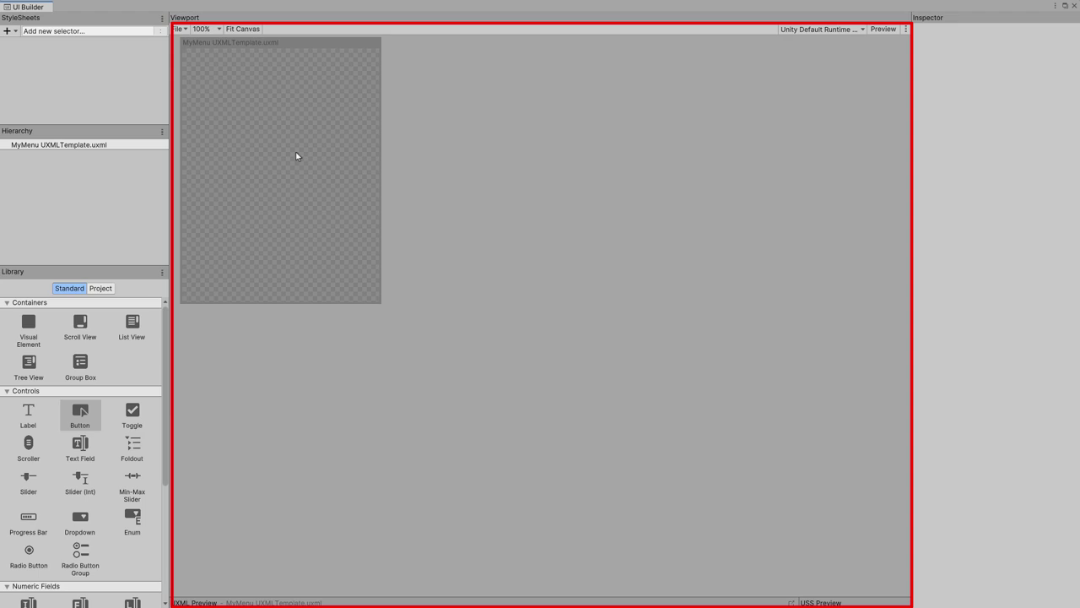
mouse_move(296, 156)
middle_down()
mouse_move(573, 216)
mouse_move(540, 275)
middle_up()
scroll(540, 275, up, 1)
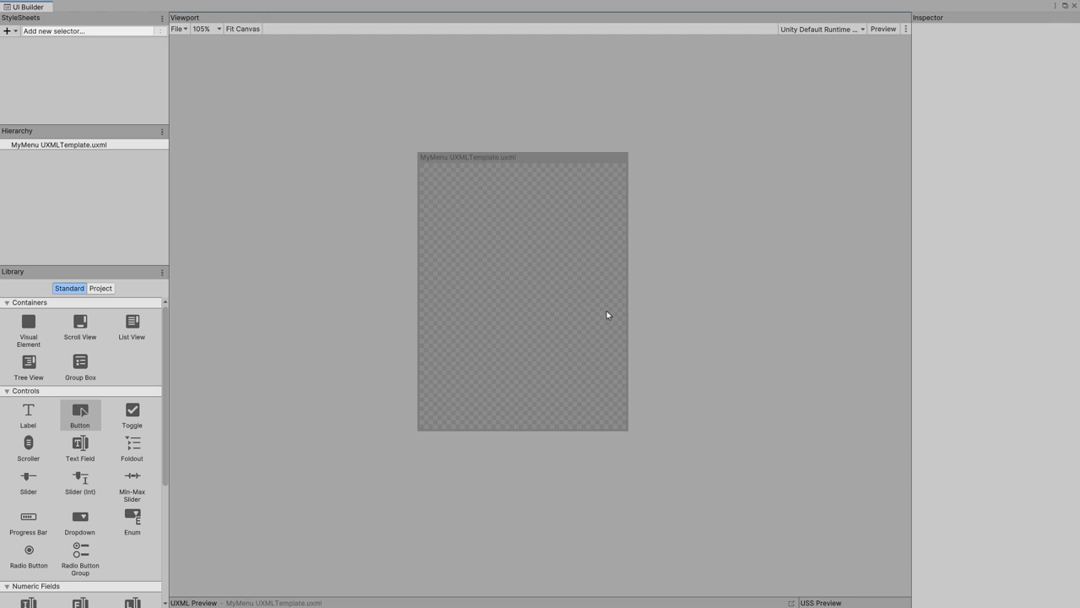
scroll(608, 313, up, 2)
scroll(608, 313, down, 3)
scroll(607, 316, up, 2)
scroll(606, 312, up, 2)
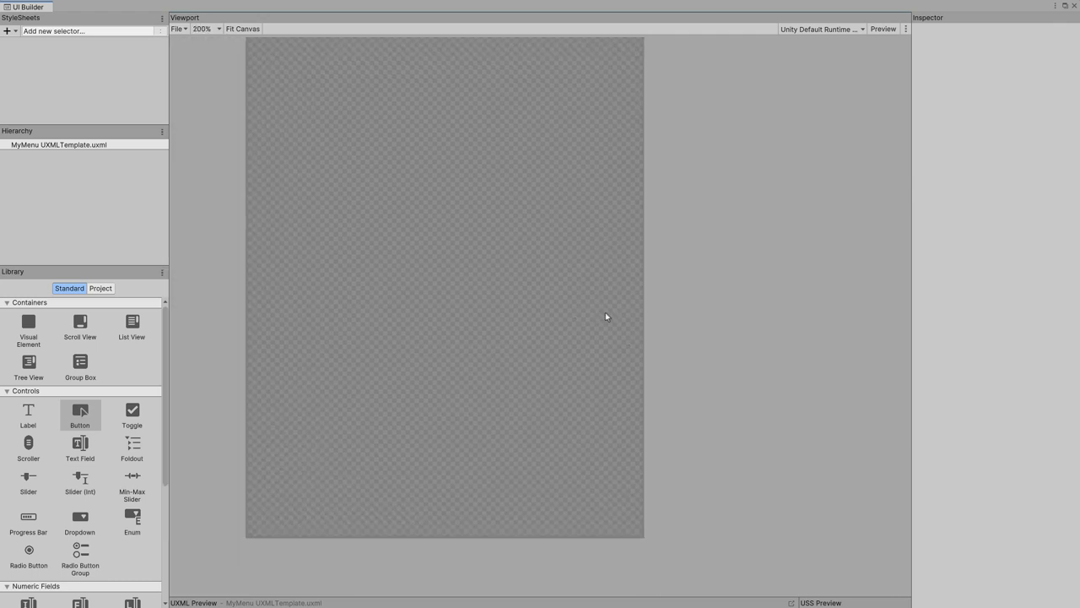
scroll(605, 312, down, 3)
scroll(582, 316, up, 2)
scroll(570, 312, down, 2)
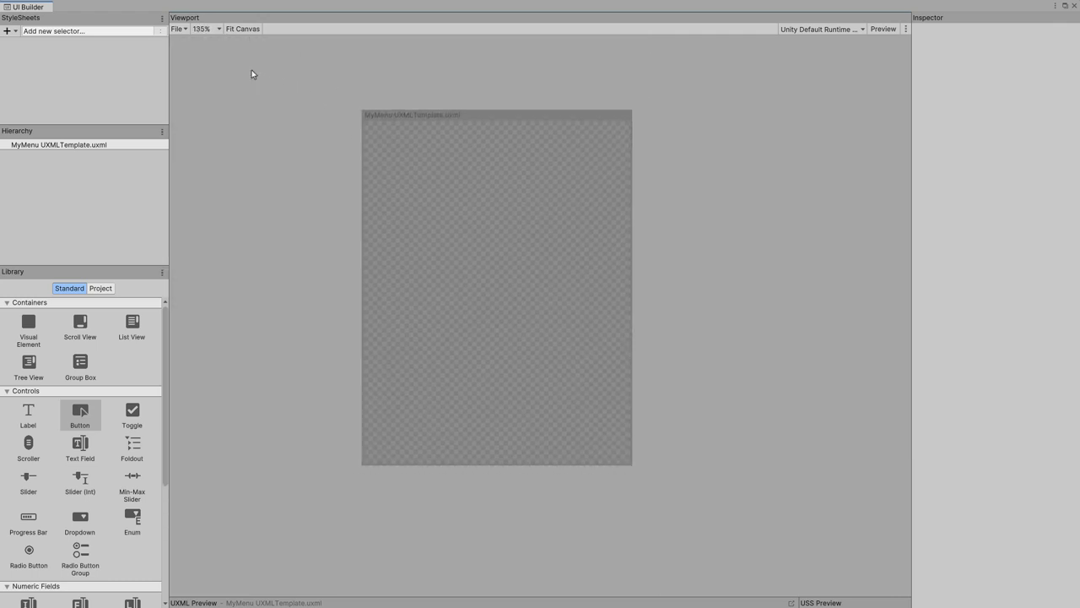
- Fit the canvas to the viewport and turn on Preview, keeping the default zoom and theme
click(219, 28)
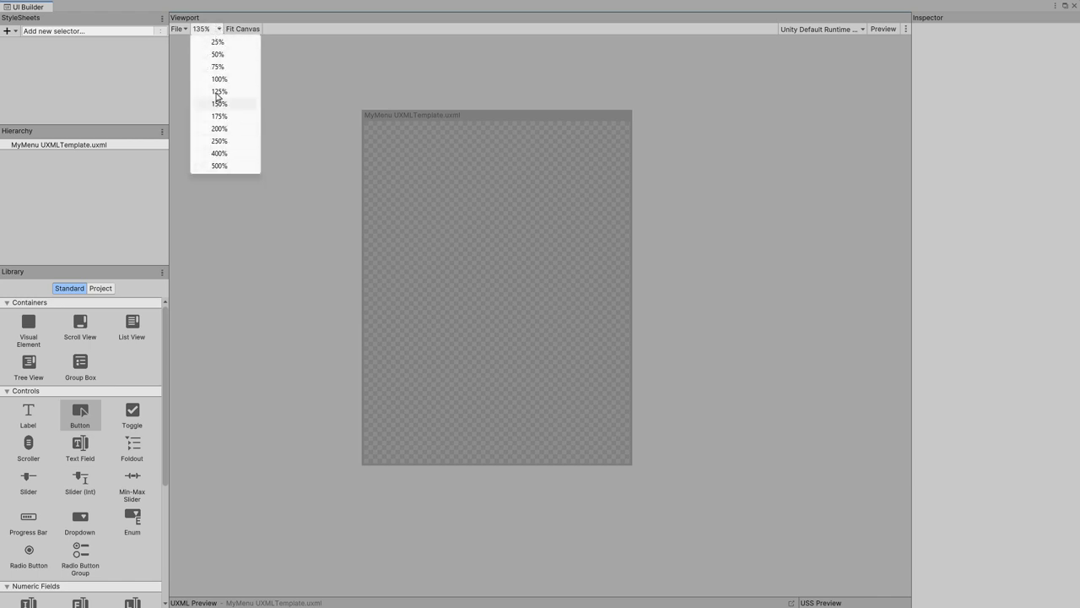
click(327, 64)
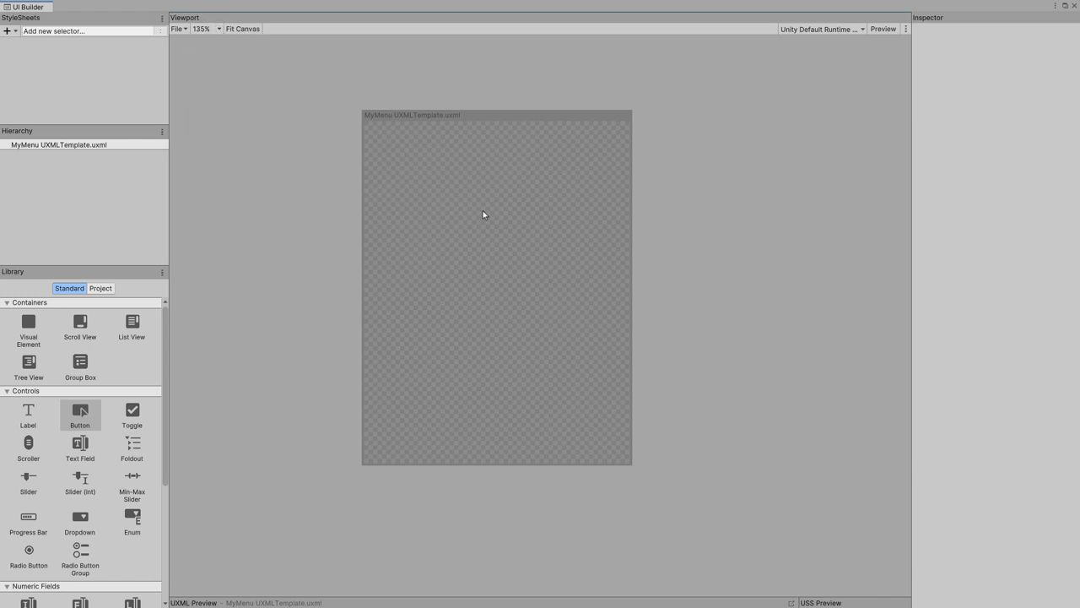
click(246, 30)
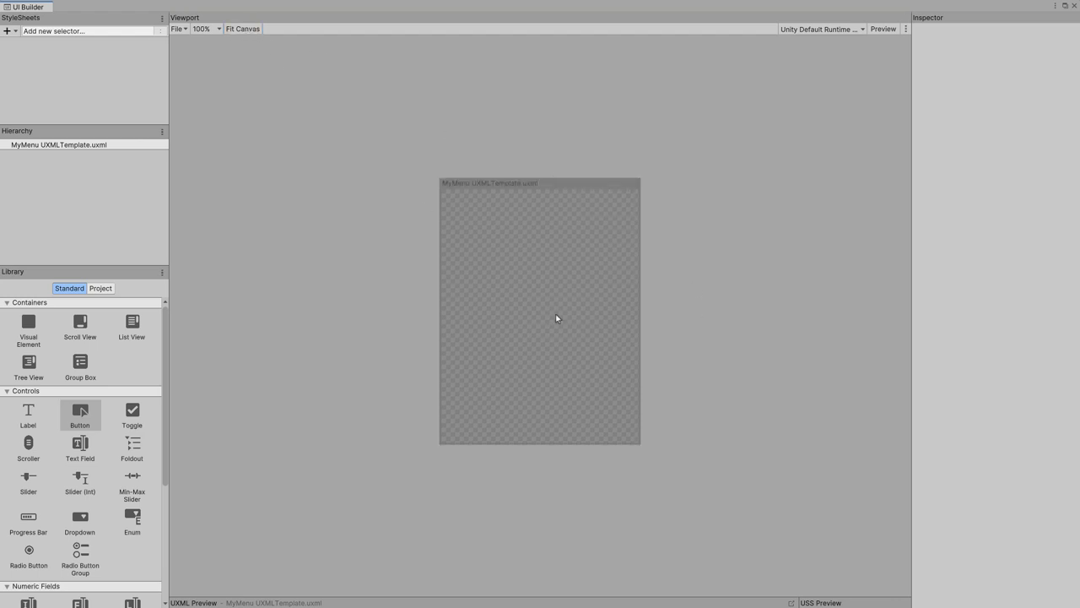
scroll(555, 316, up, 3)
click(854, 29)
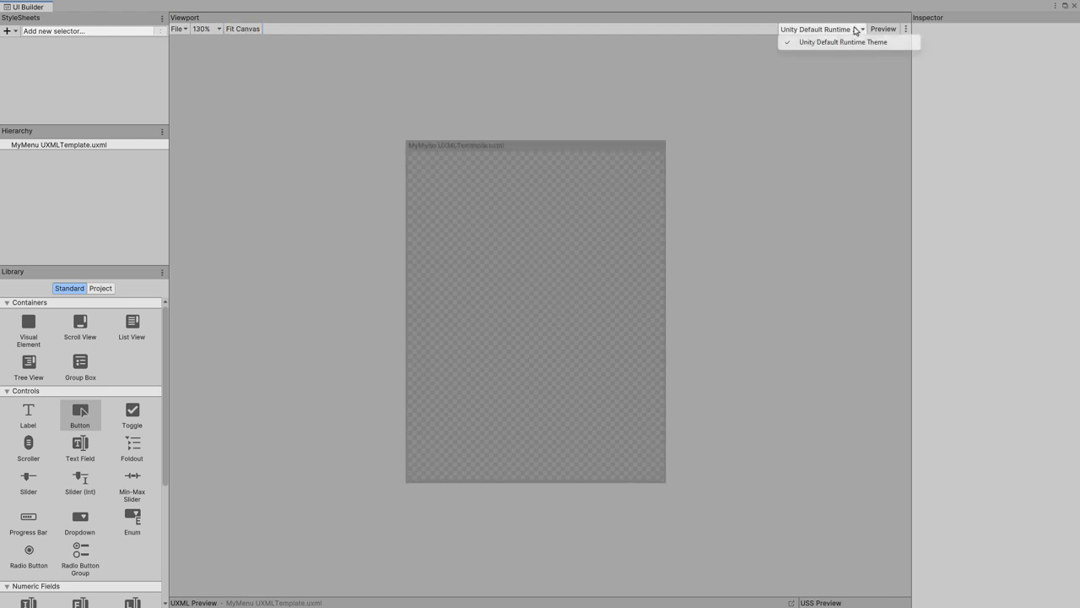
click(834, 130)
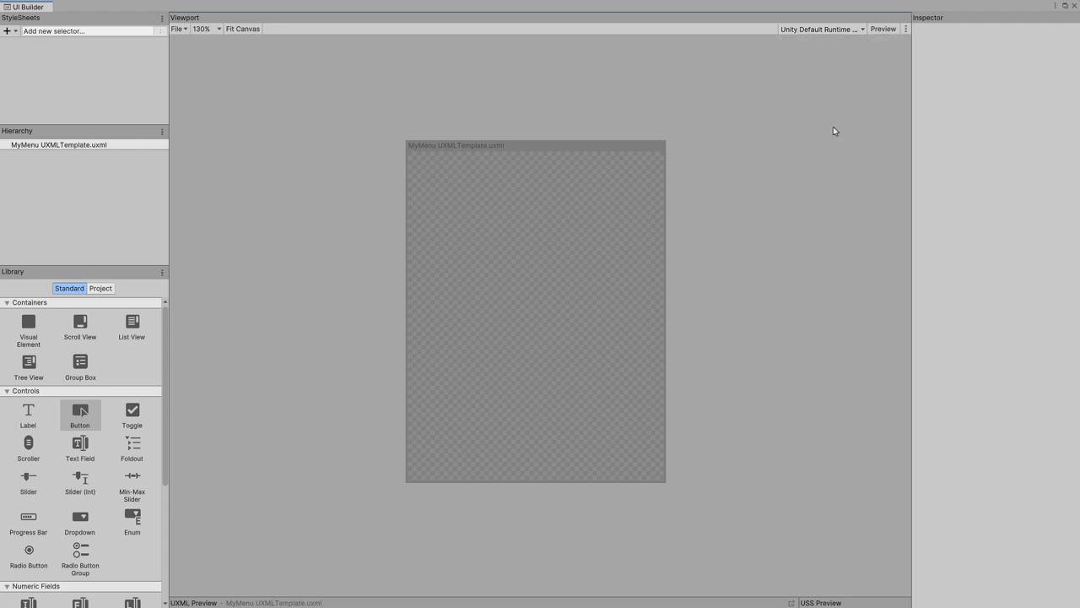
click(883, 31)
- Drag the canvas's left and right edges outward into a wide landscape shape
drag(666, 301, 671, 317)
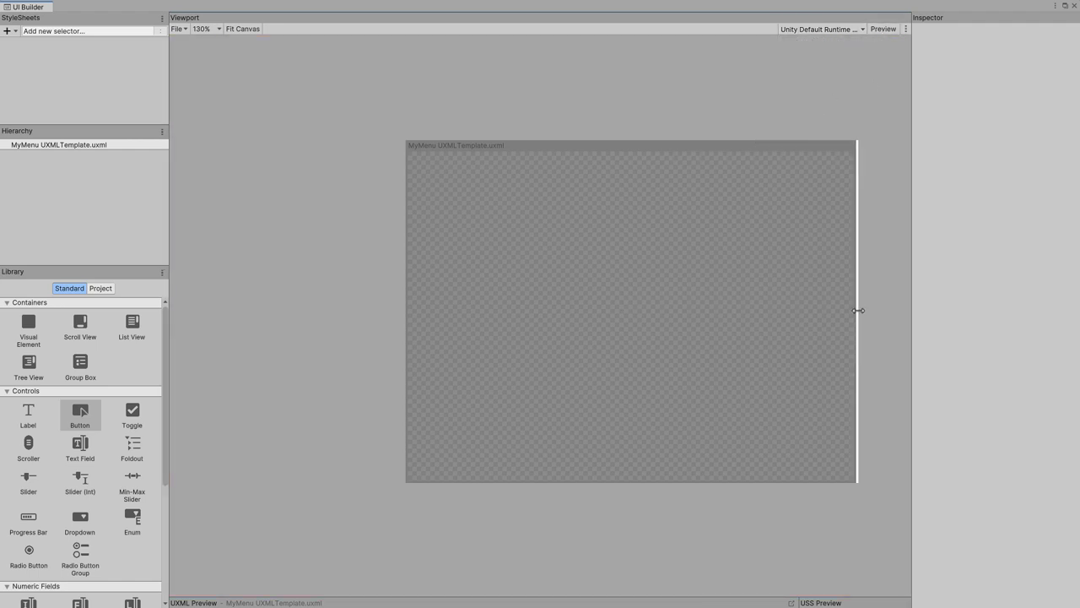
drag(406, 334, 281, 334)
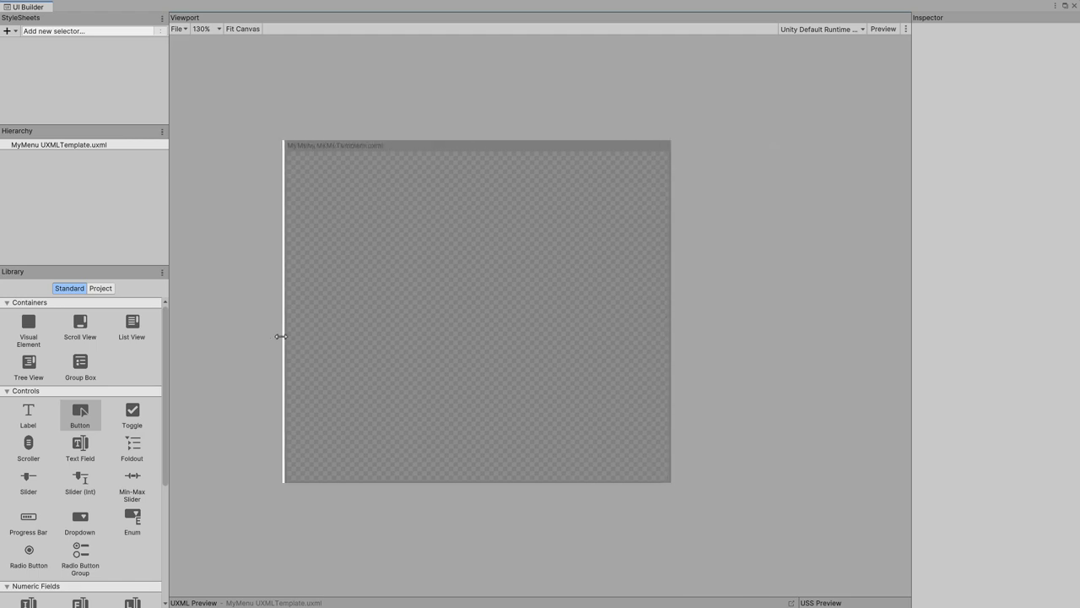
drag(670, 338, 805, 346)
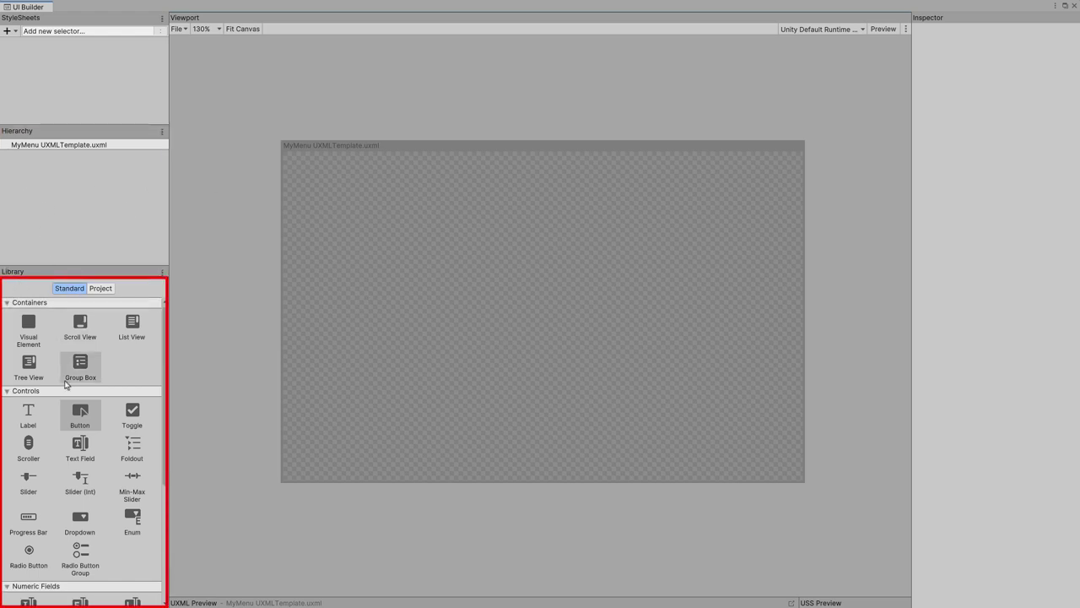
click(6, 303)
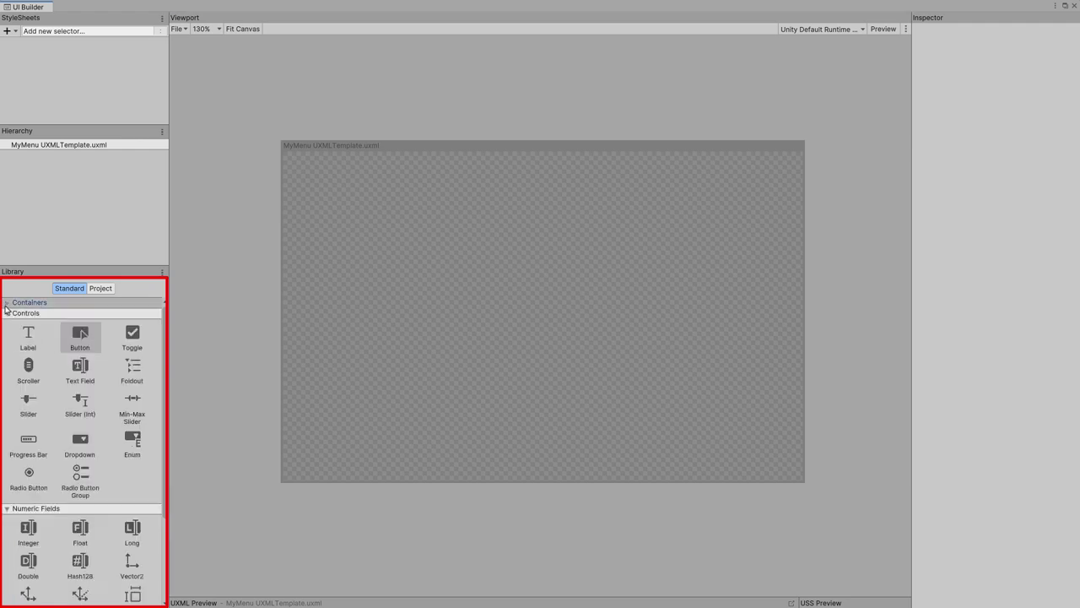
click(6, 305)
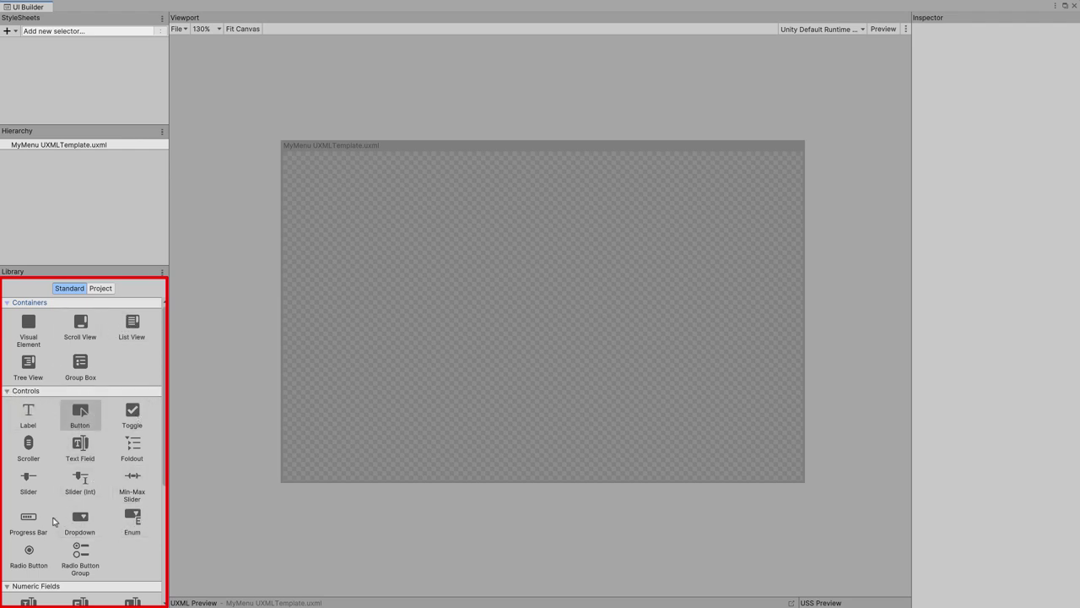
scroll(93, 481, down, 2)
scroll(93, 483, down, 4)
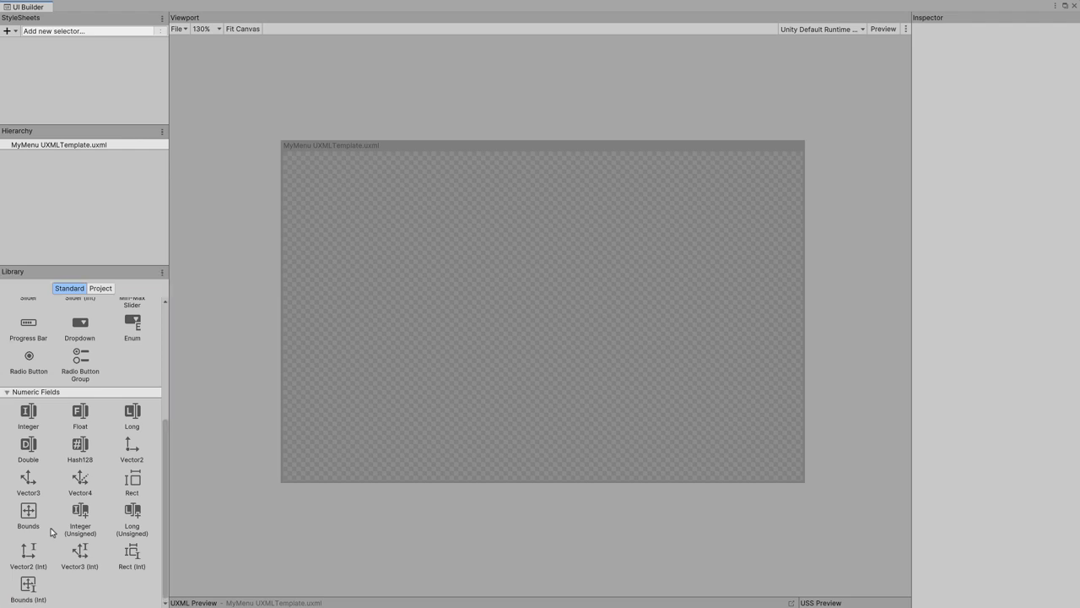
scroll(52, 522, up, 5)
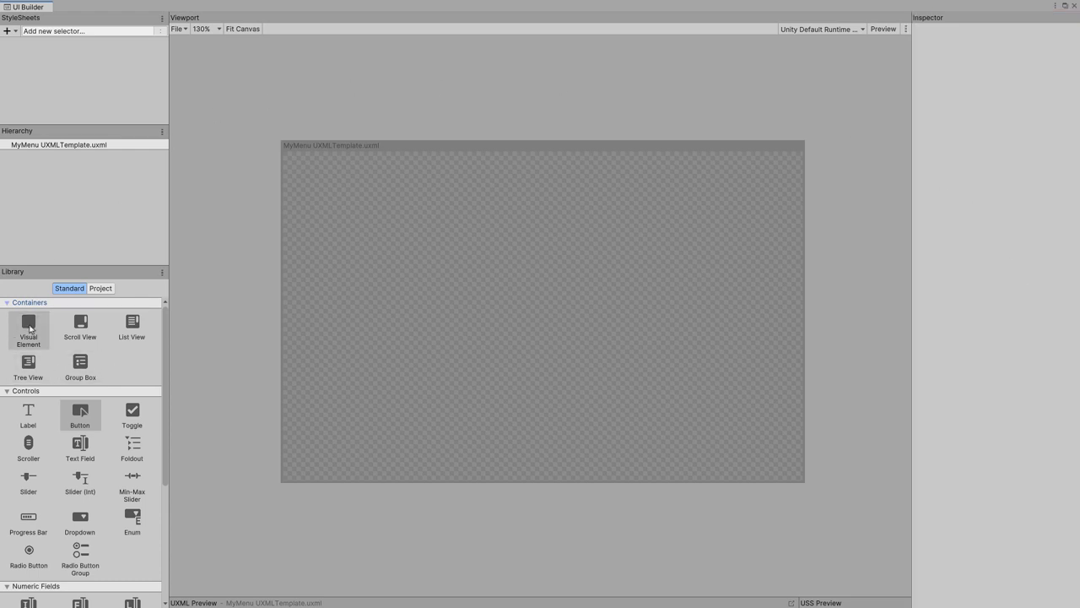
- Add a Visual Element container under MyMenu UXMLTemplate.uxml and select it on the canvas
drag(30, 328, 79, 177)
click(48, 156)
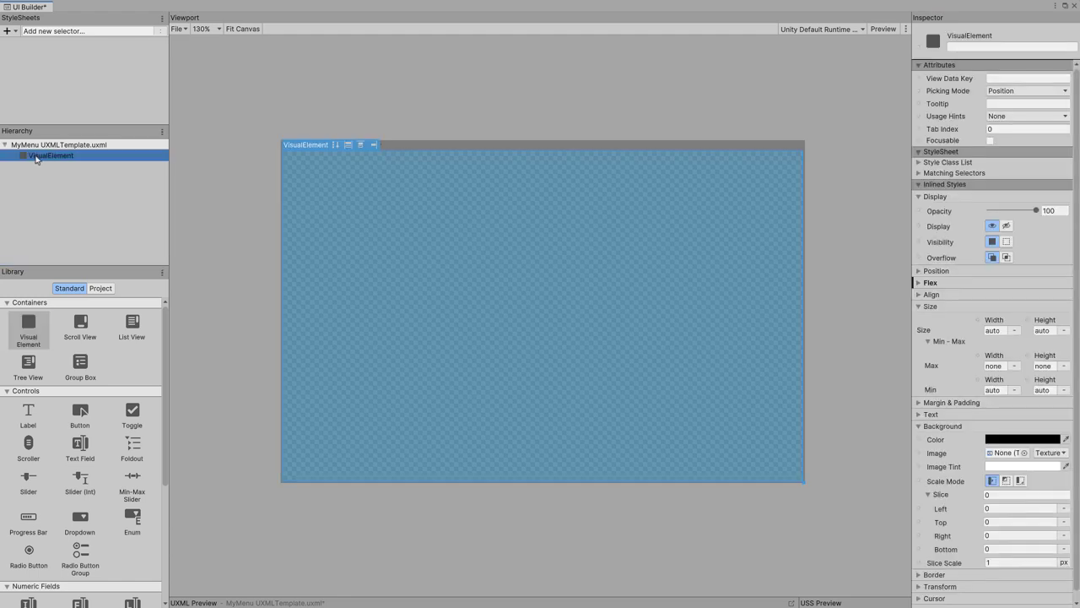
click(304, 211)
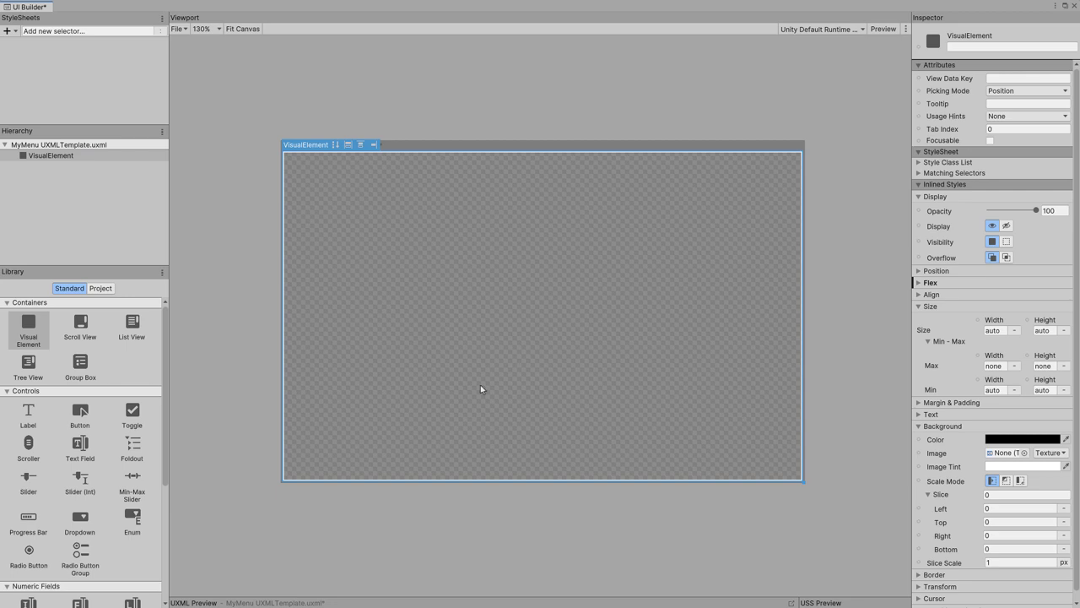
click(82, 408)
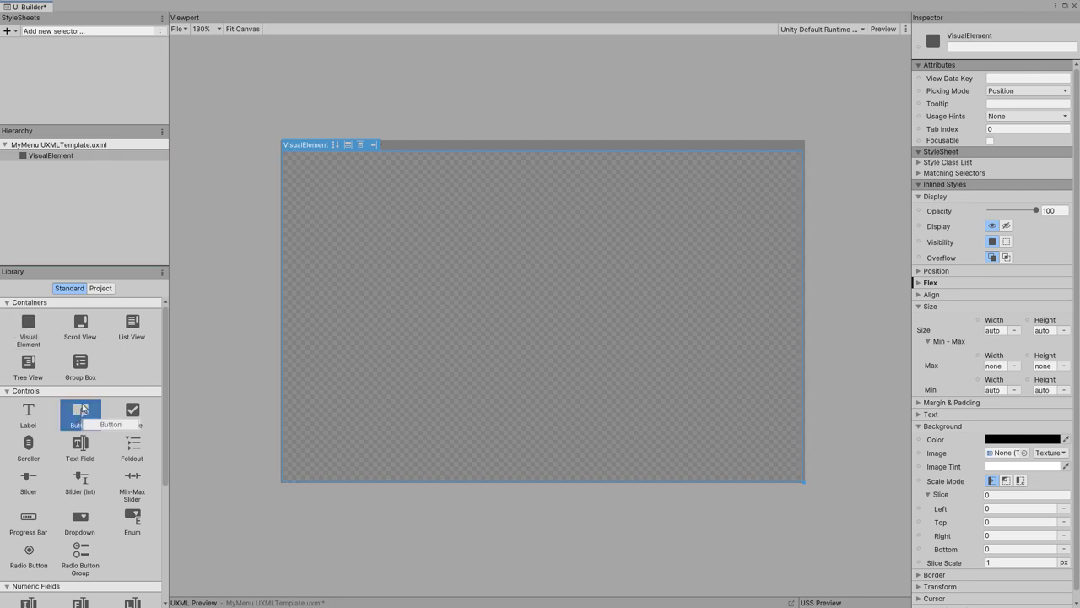
- Drop a Button into the VisualElement and rename it Idle
drag(82, 408, 68, 159)
click(65, 157)
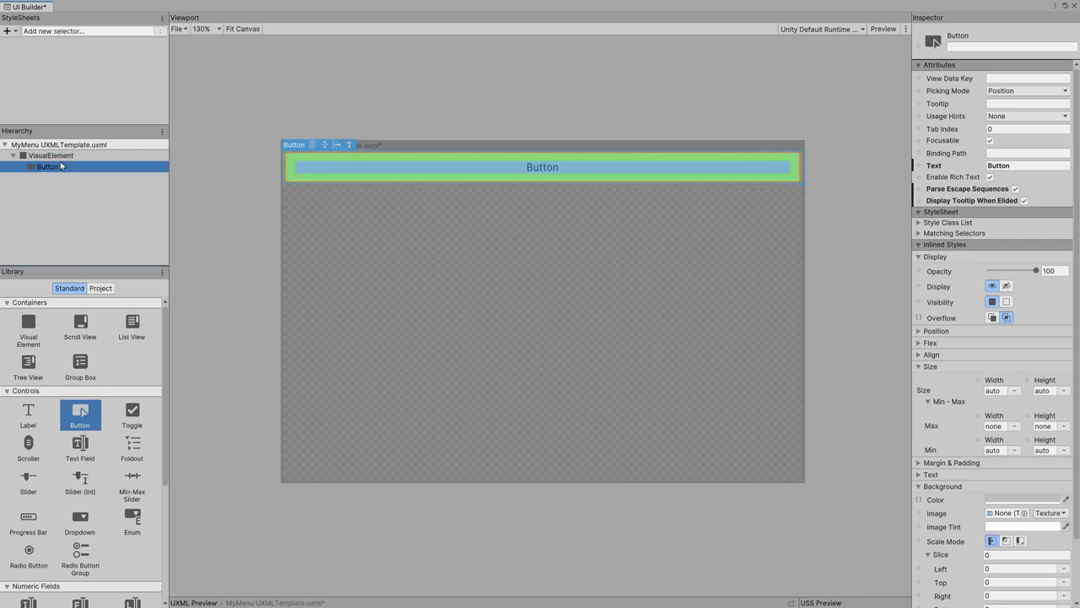
click(49, 167)
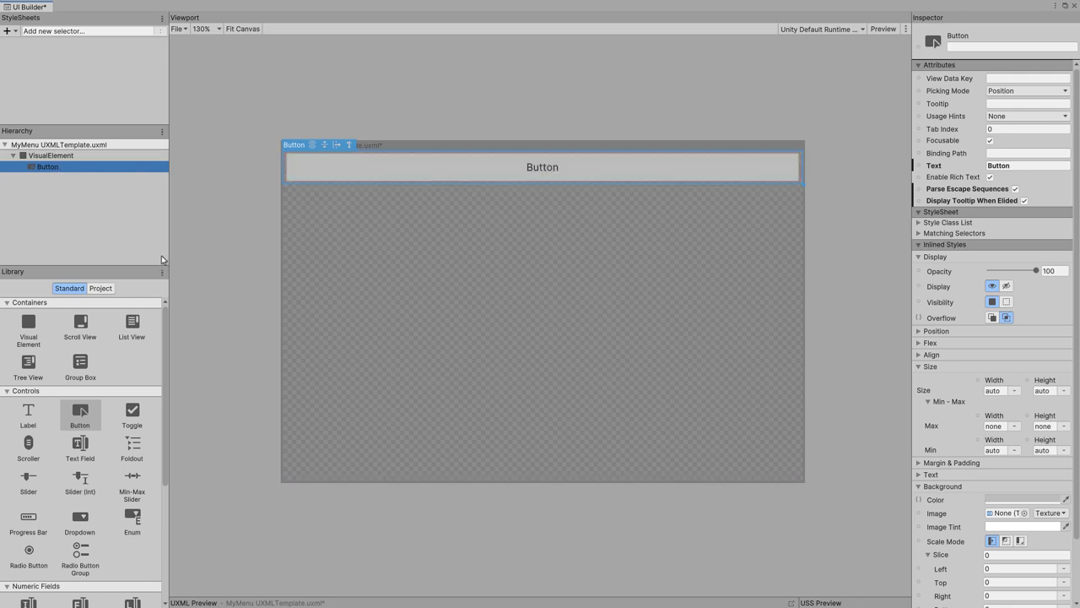
right_click(69, 168)
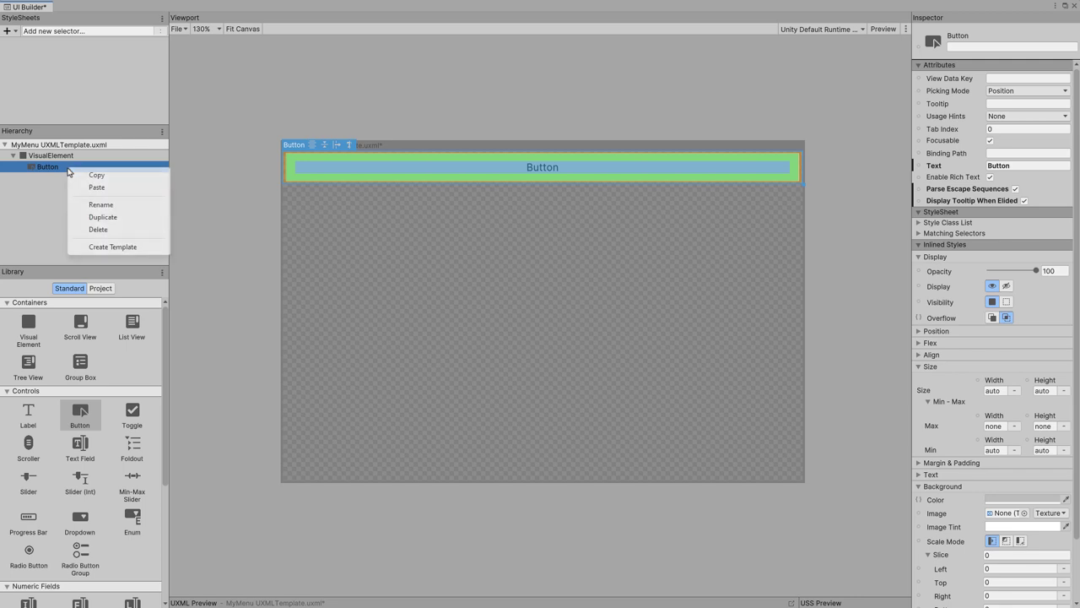
click(101, 205)
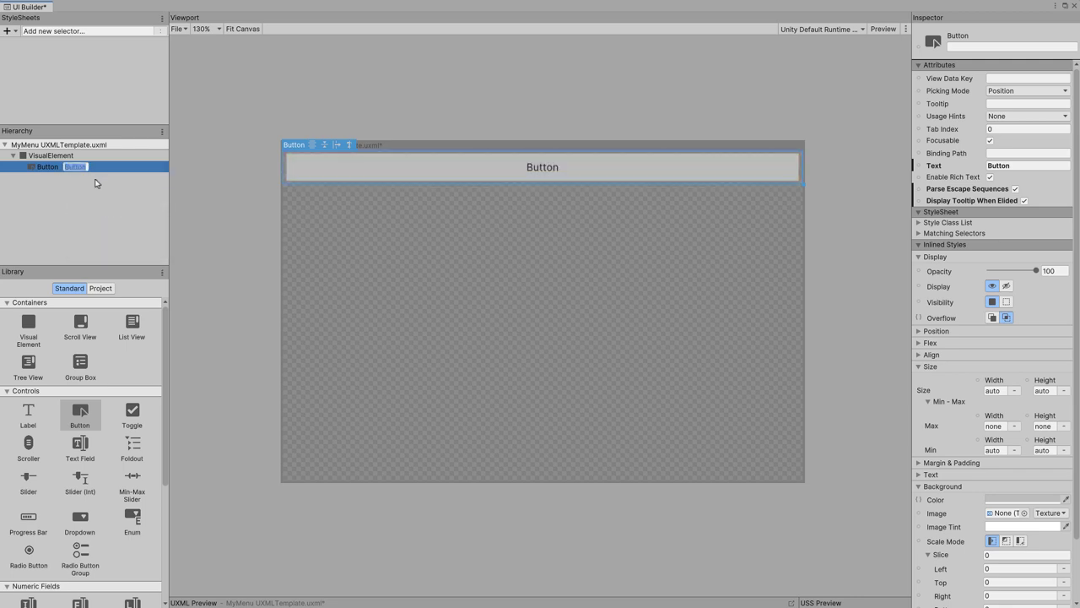
text(Idle)
key(Return)
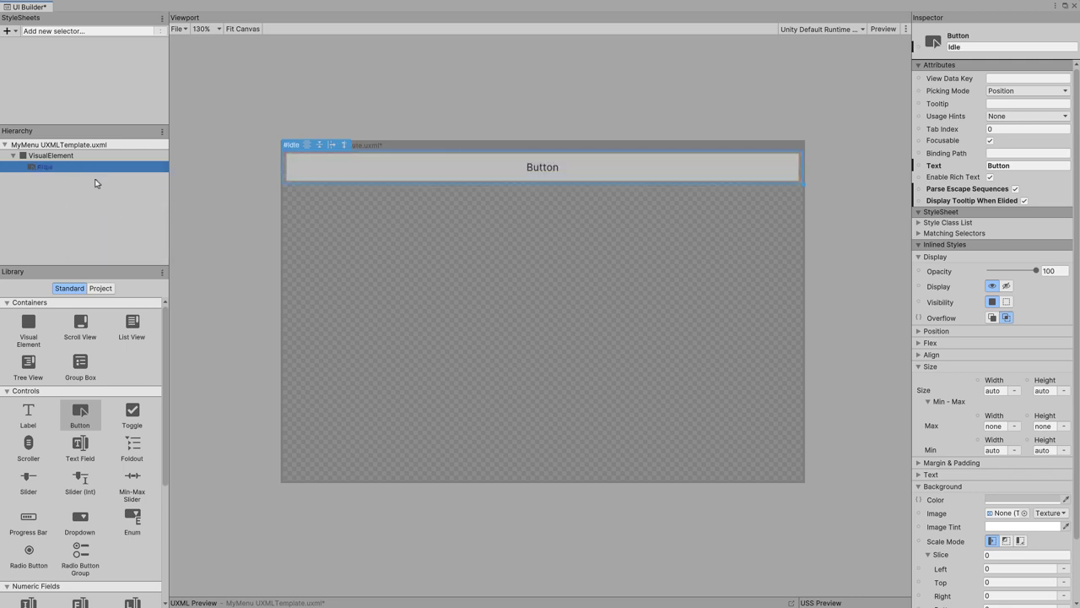
double_click(46, 170)
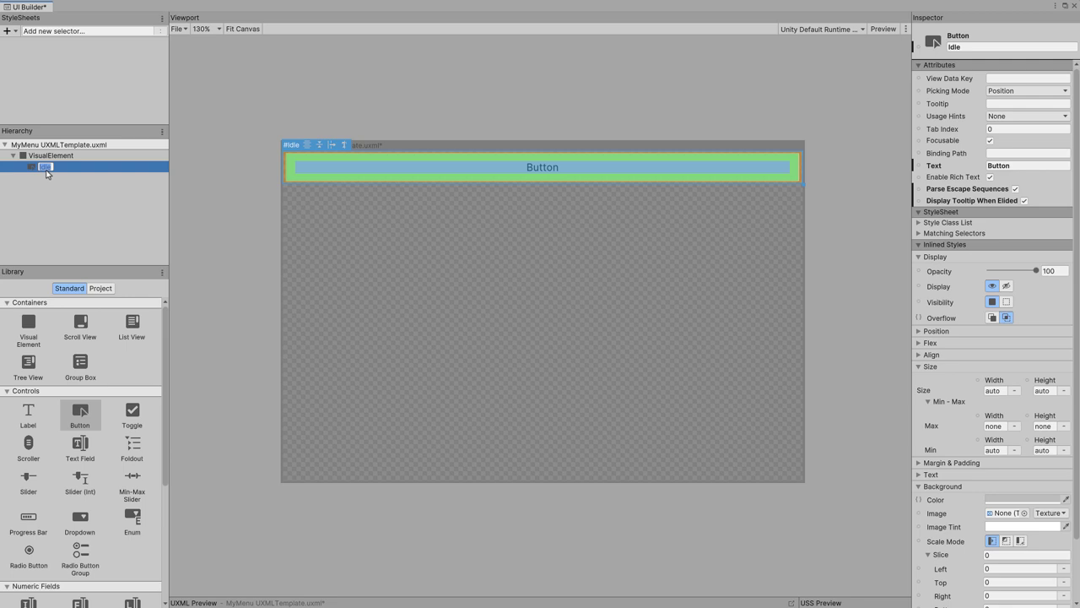
- Collapse the Inspector sections and reselect the Idle button
click(920, 65)
click(918, 76)
click(917, 87)
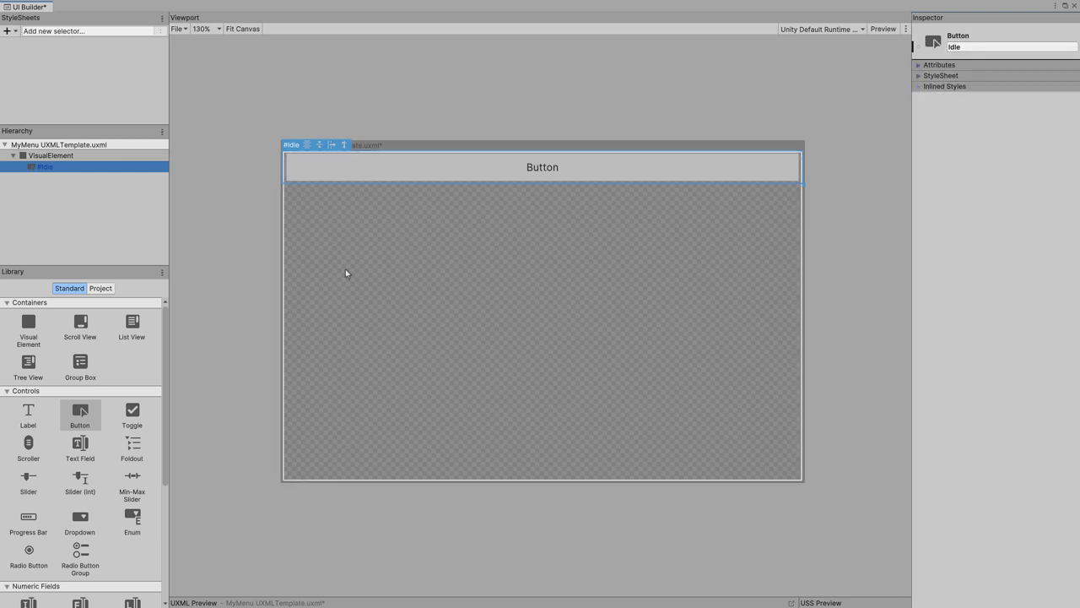
click(59, 157)
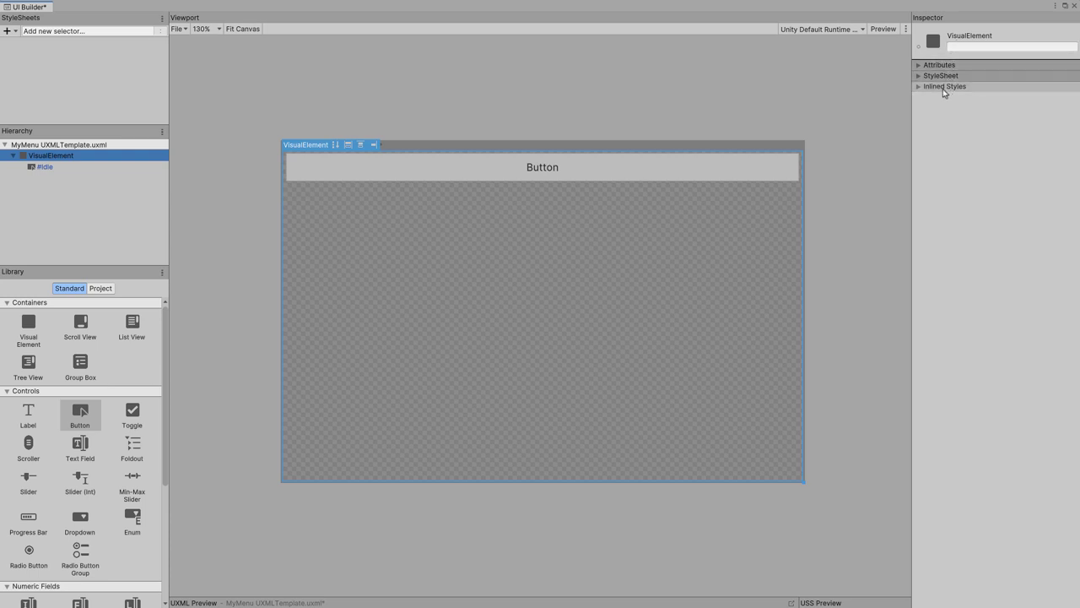
click(50, 166)
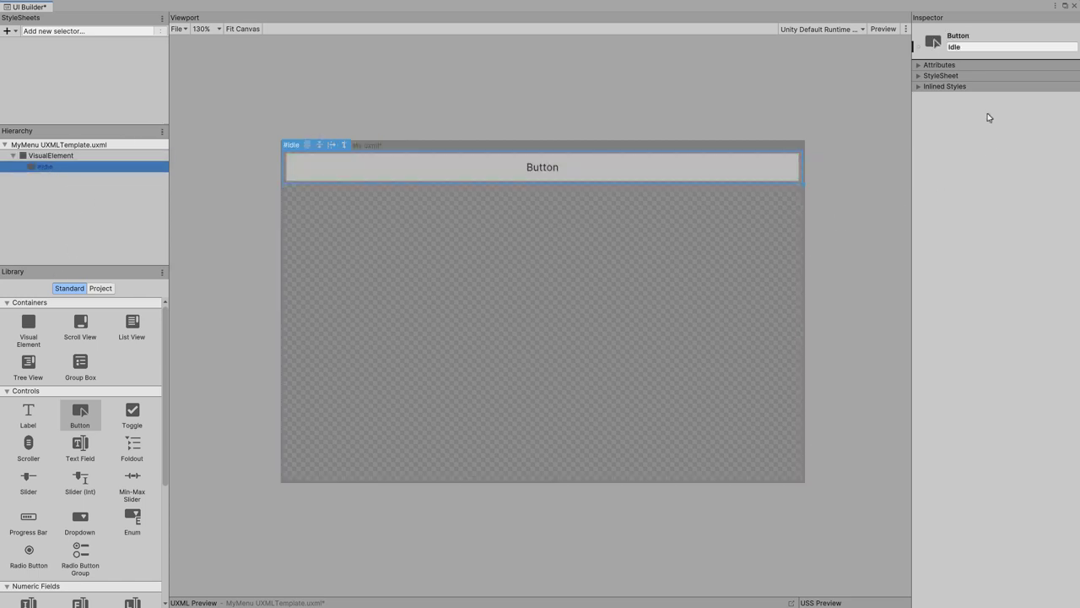
- Change the Idle button's Text attribute from Button to Idle, then show Inlined Styles
click(917, 66)
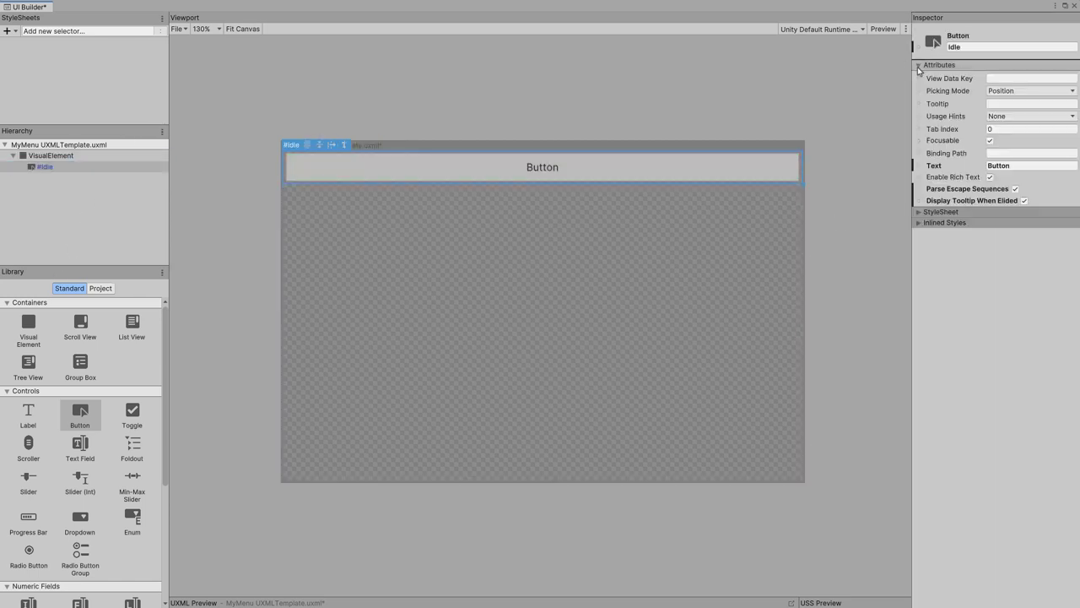
click(998, 167)
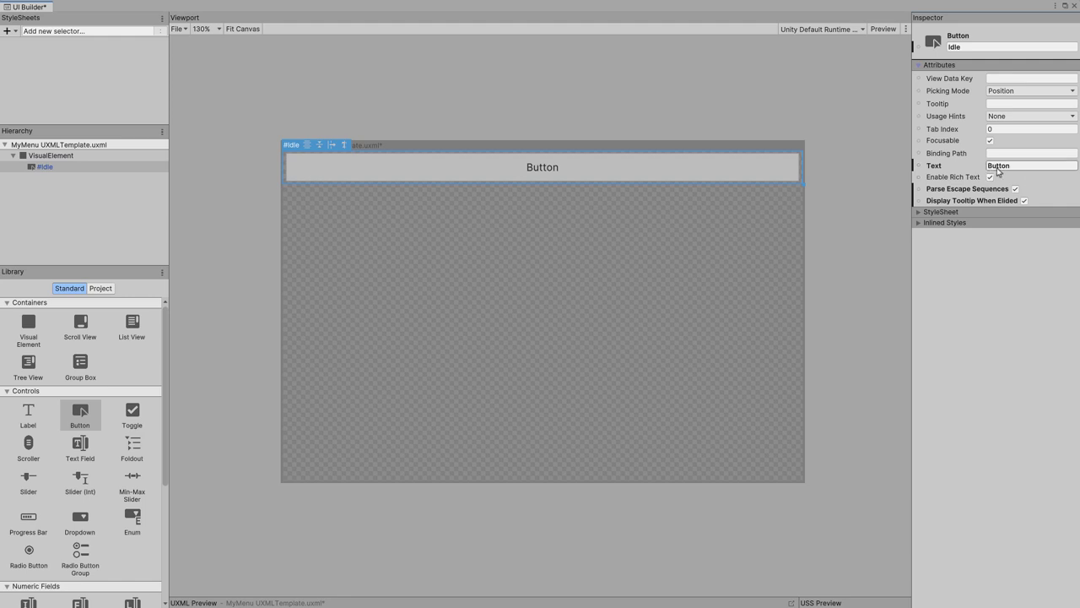
double_click(998, 167)
text(le)
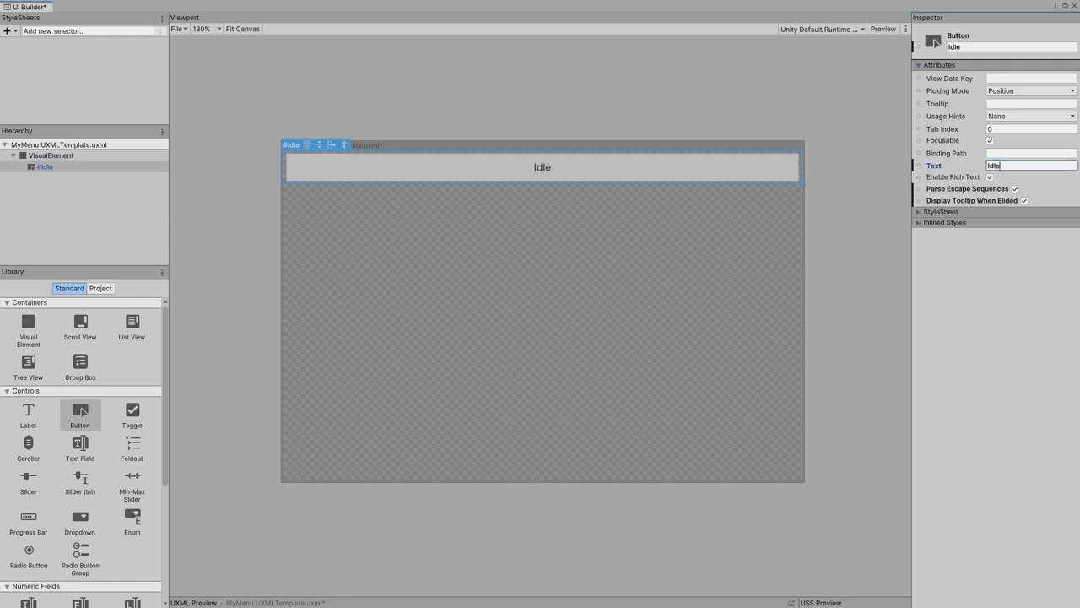
click(920, 213)
click(920, 212)
click(918, 65)
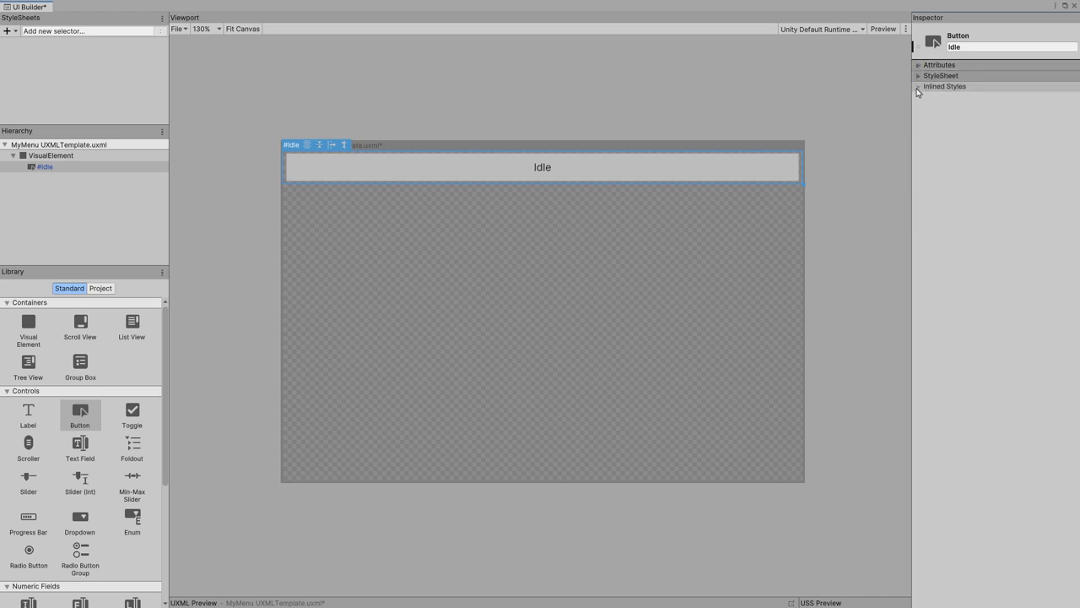
click(919, 86)
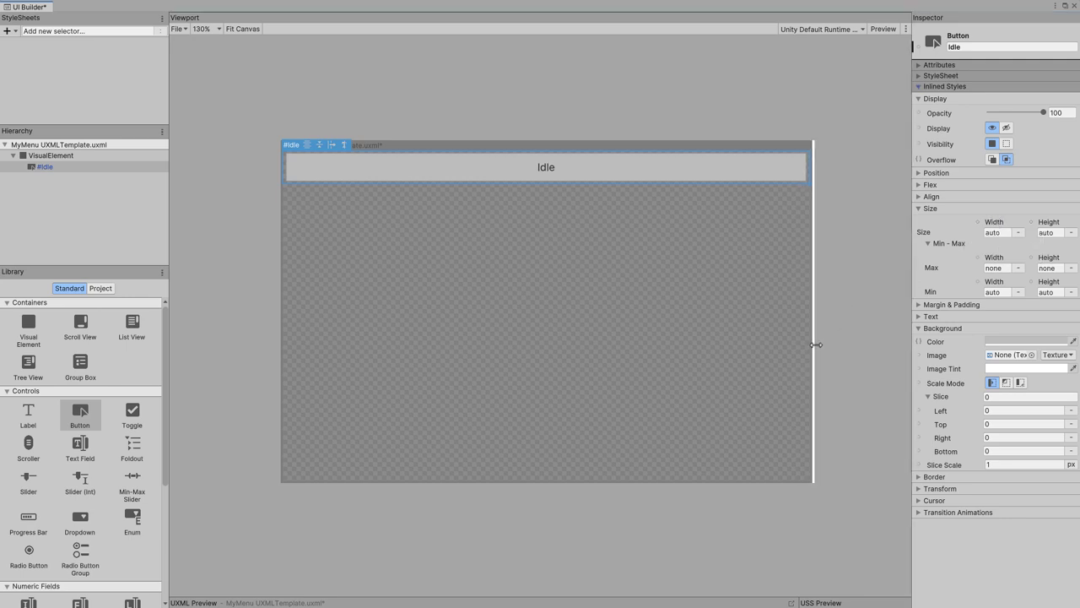
- Widen the canvas slightly and expand the Idle button's Display styles, leaving Opacity at 100
mouse_move(805, 347)
mouse_down()
mouse_move(852, 346)
mouse_move(355, 340)
mouse_move(829, 347)
mouse_up()
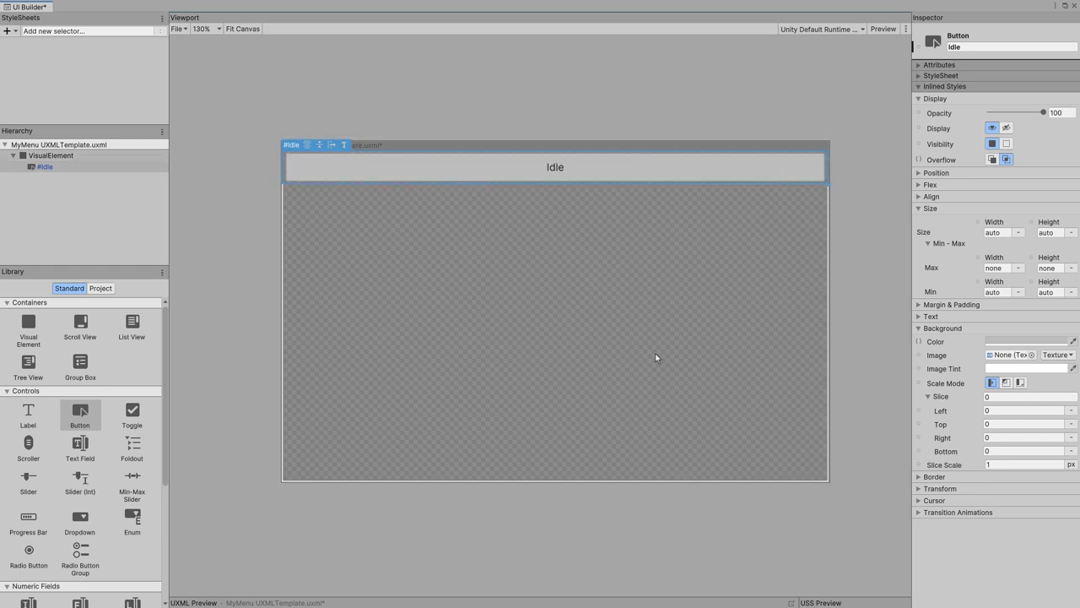
click(918, 98)
click(918, 146)
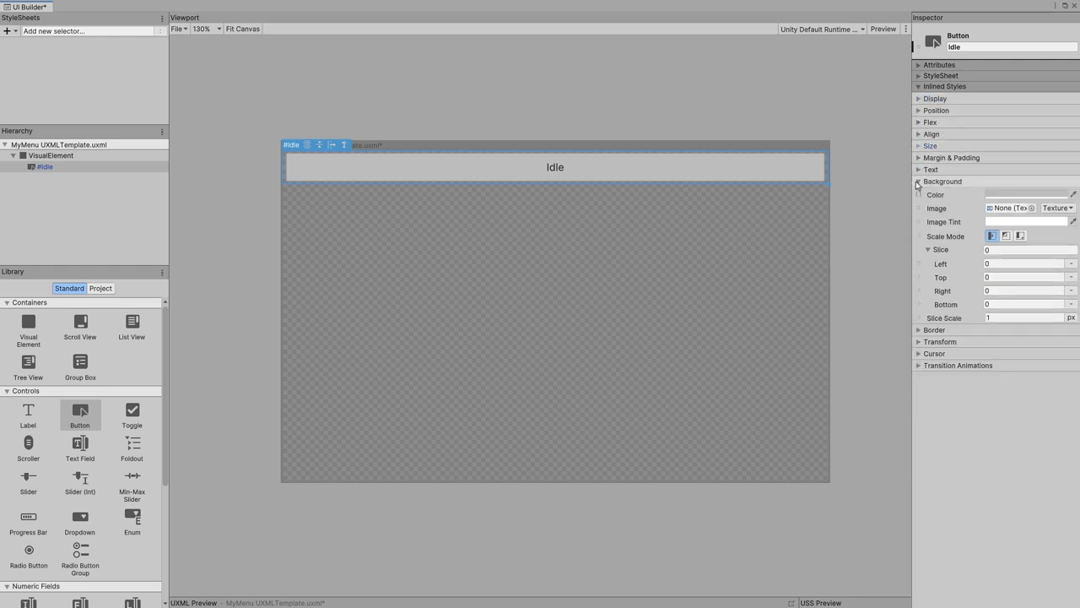
click(917, 182)
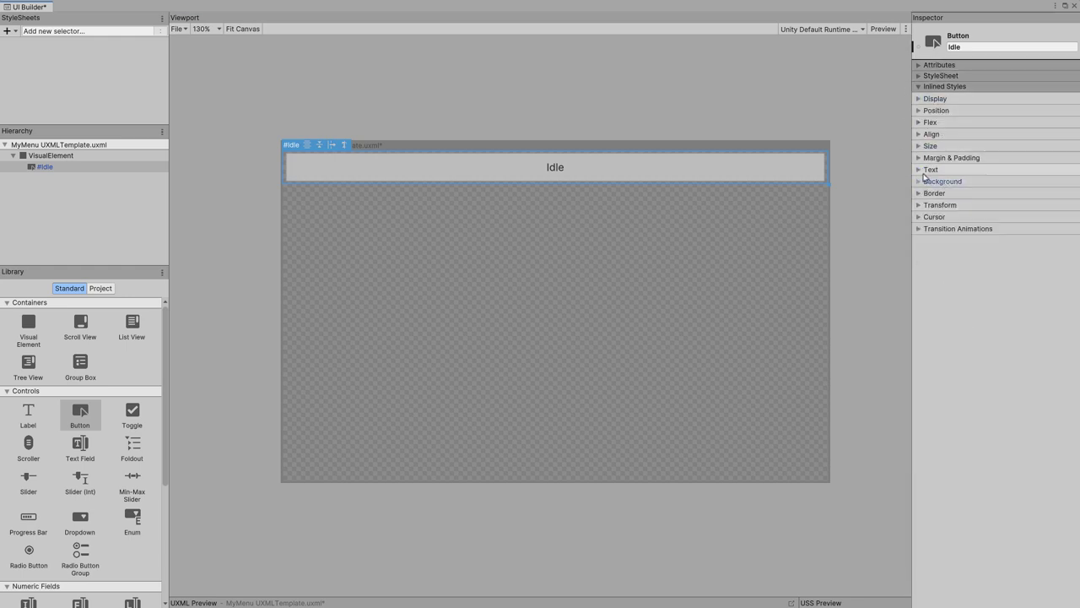
click(926, 99)
drag(1043, 113, 1066, 121)
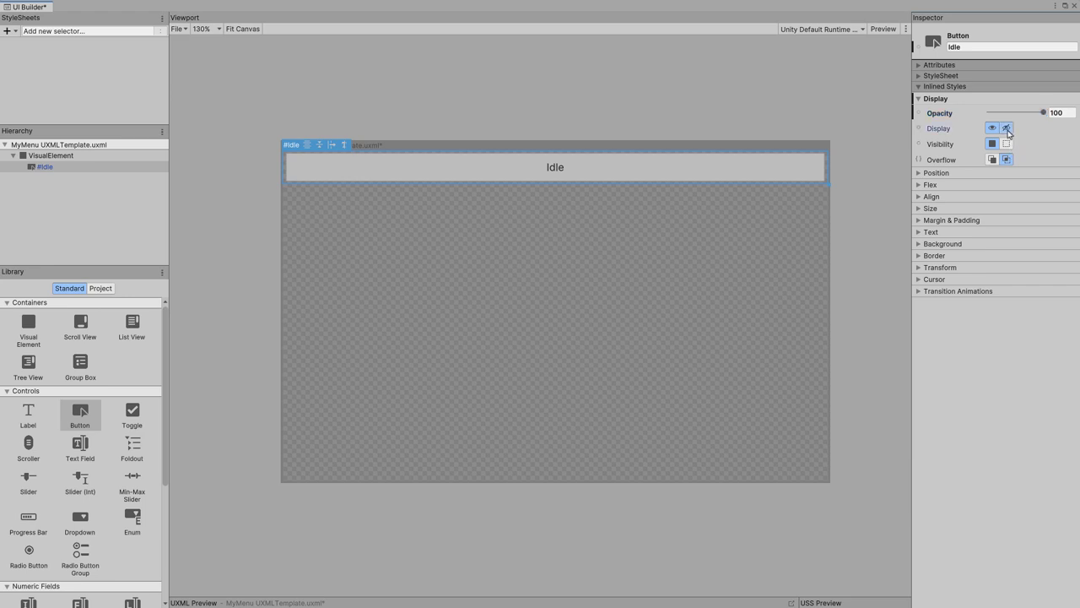
- Toggle the Idle button's Display to none and back to flex, then try Absolute position with Left 200 px
click(1006, 128)
click(993, 128)
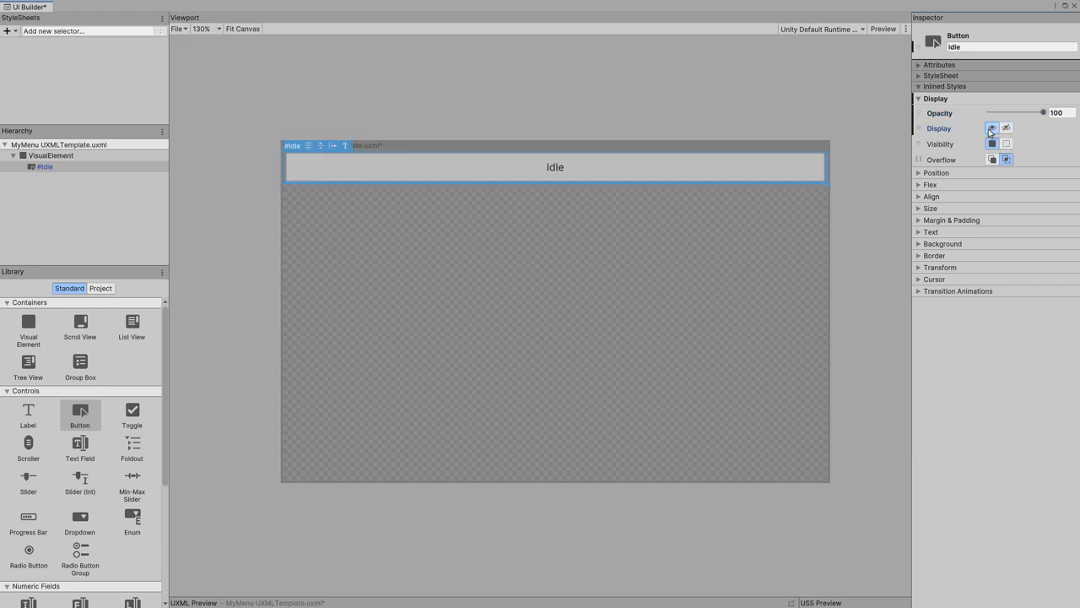
click(919, 99)
click(920, 110)
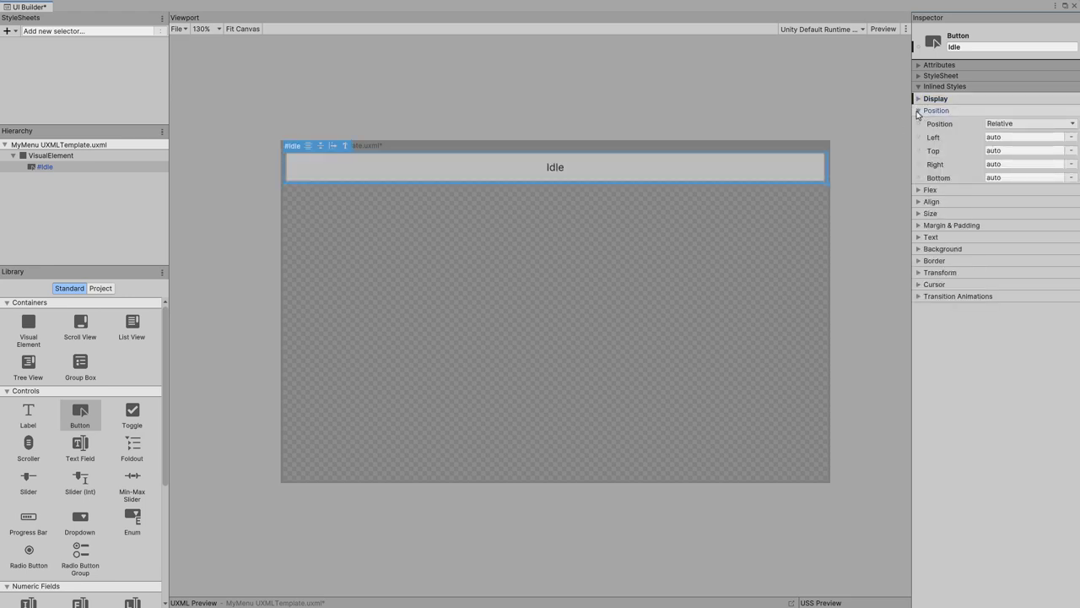
click(1008, 125)
click(1017, 149)
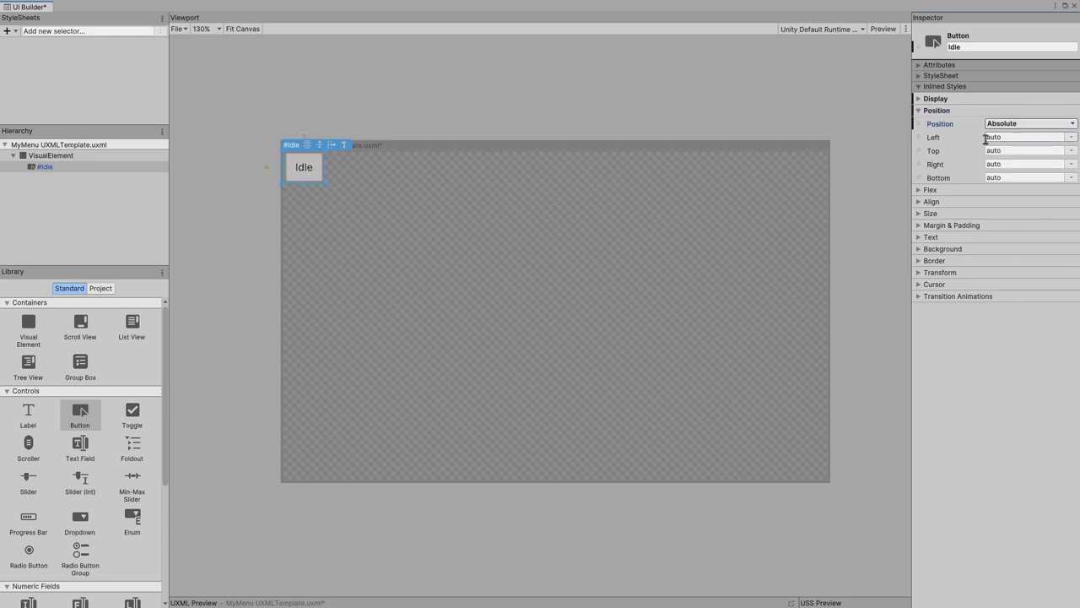
click(1071, 136)
click(1038, 150)
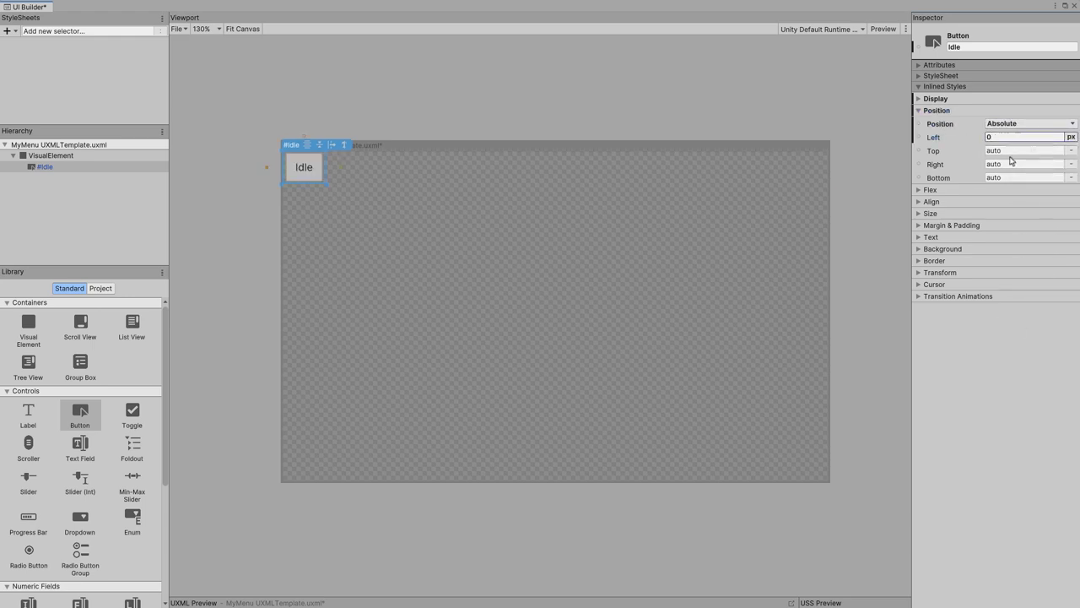
text(00)
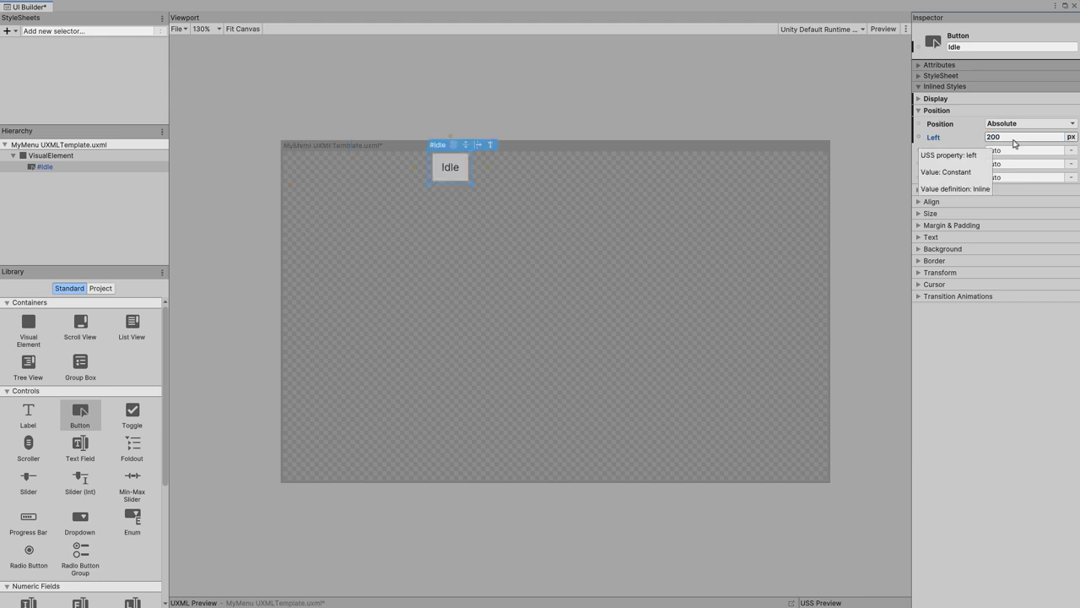
- Revert the Idle button to Relative position with Left auto, then expand its Flex settings
click(1059, 125)
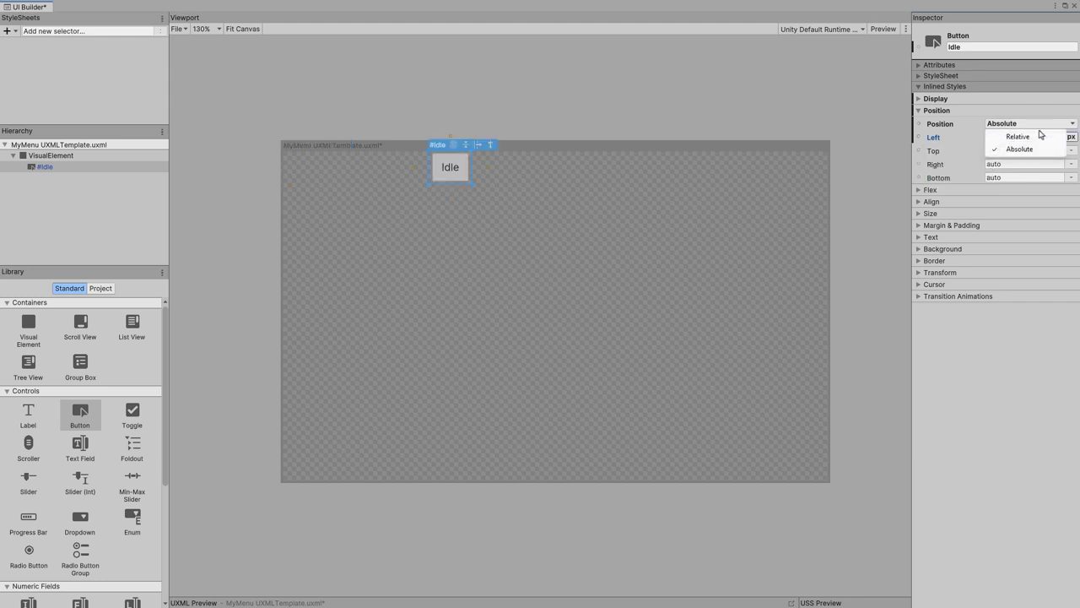
click(1041, 137)
click(1024, 137)
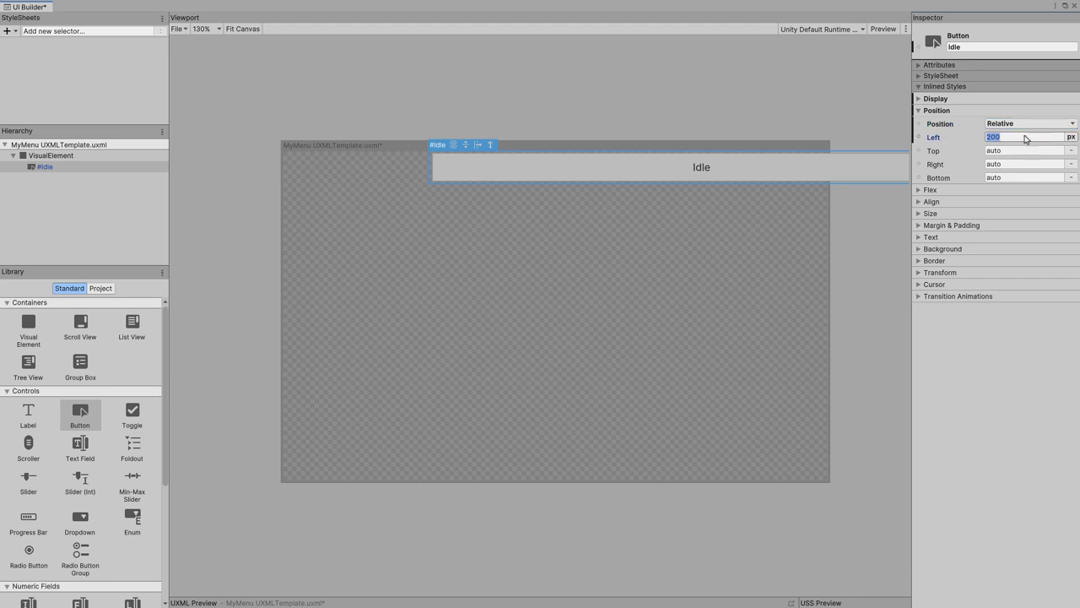
text(o)
key(Return)
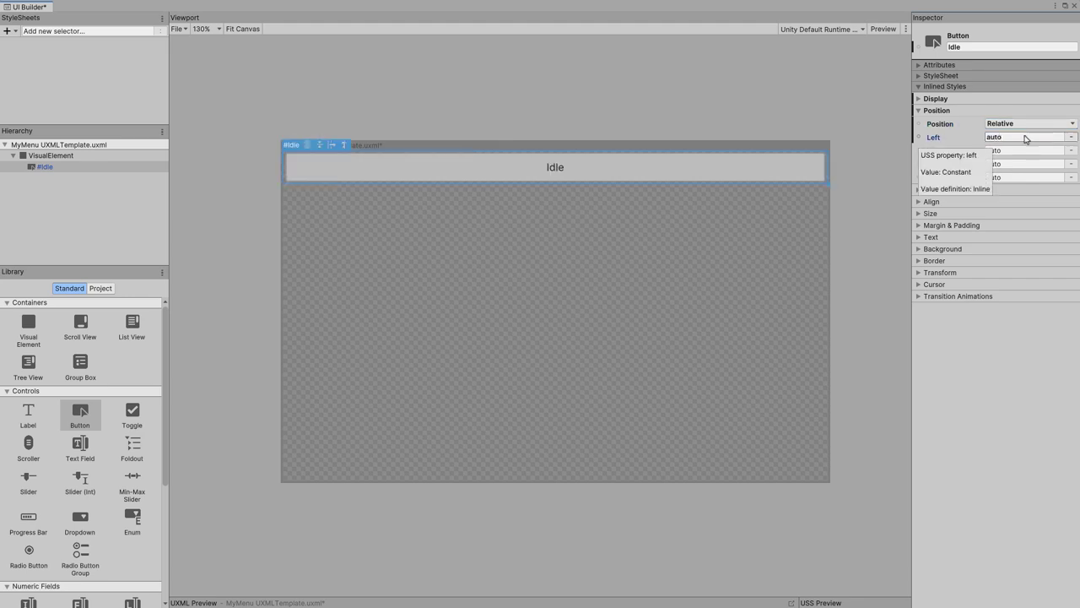
click(919, 111)
click(919, 123)
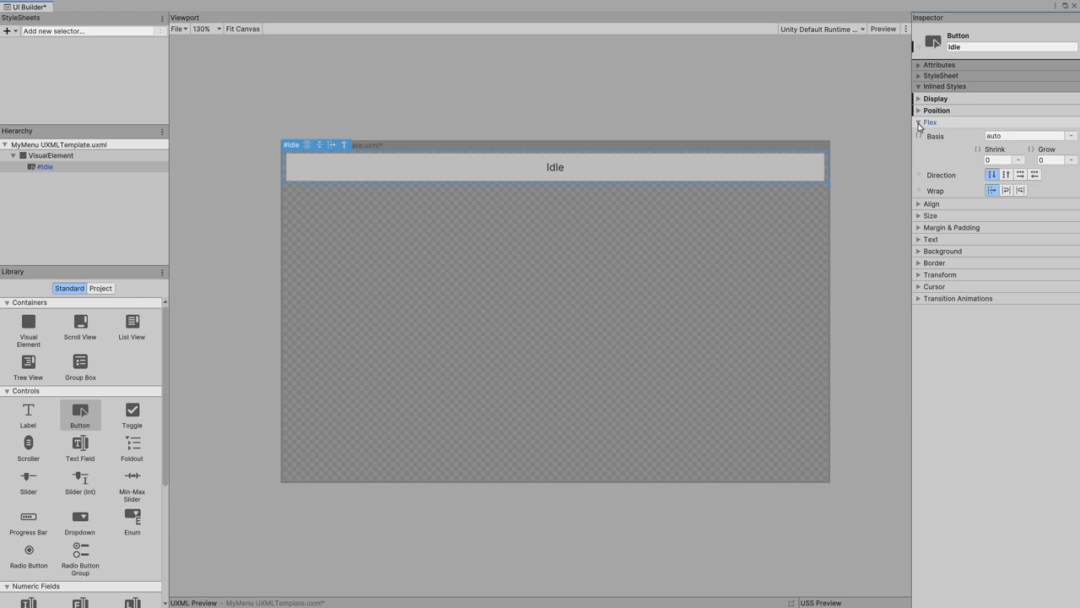
- Set the Idle button's width to 25%, after trying 300 px and 200 px
click(919, 123)
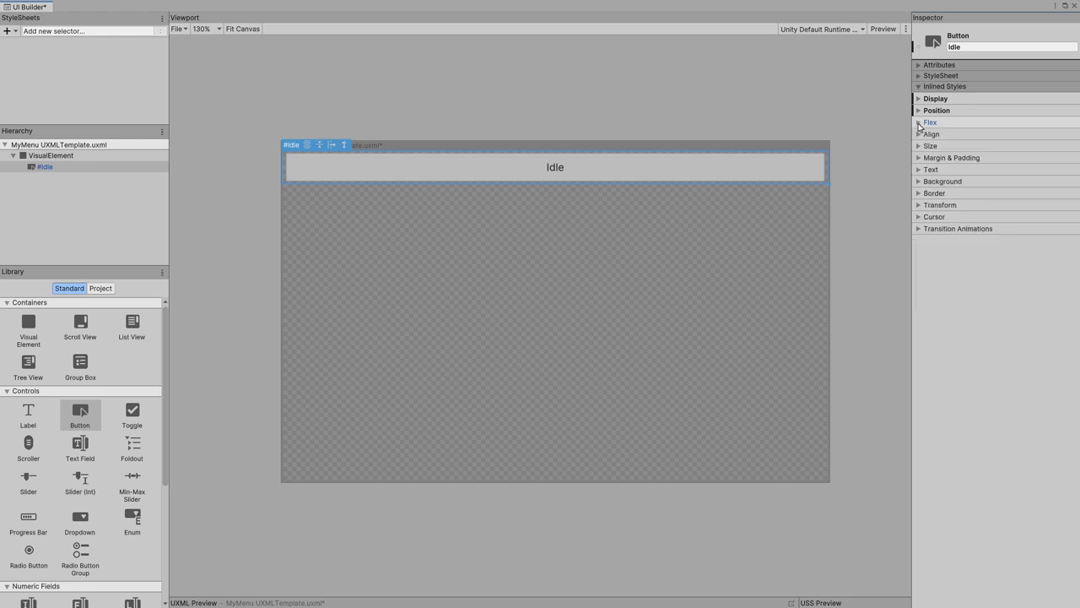
click(918, 147)
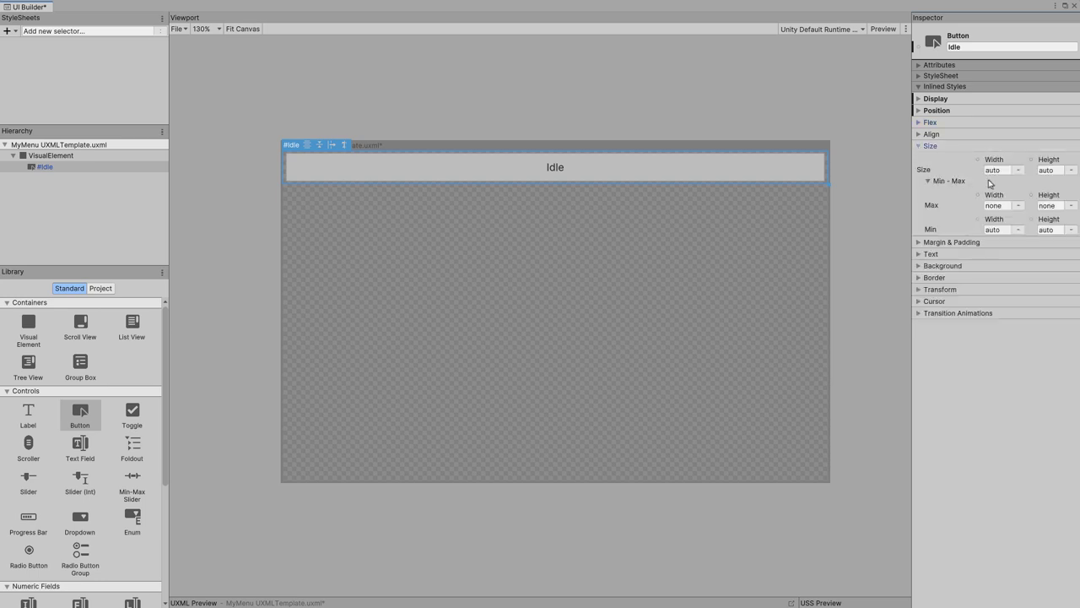
click(1017, 171)
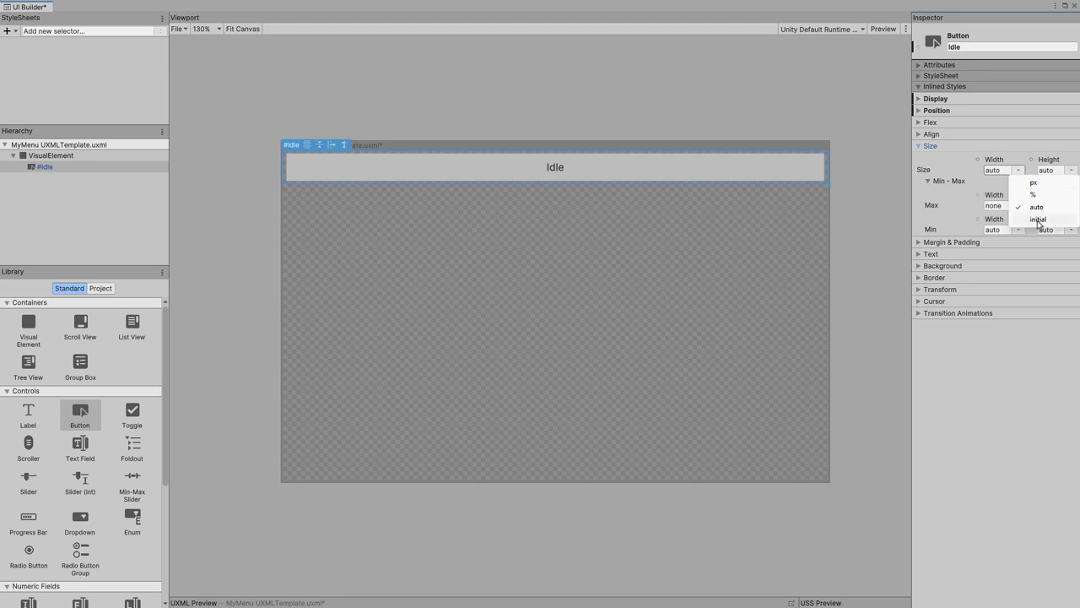
click(1034, 182)
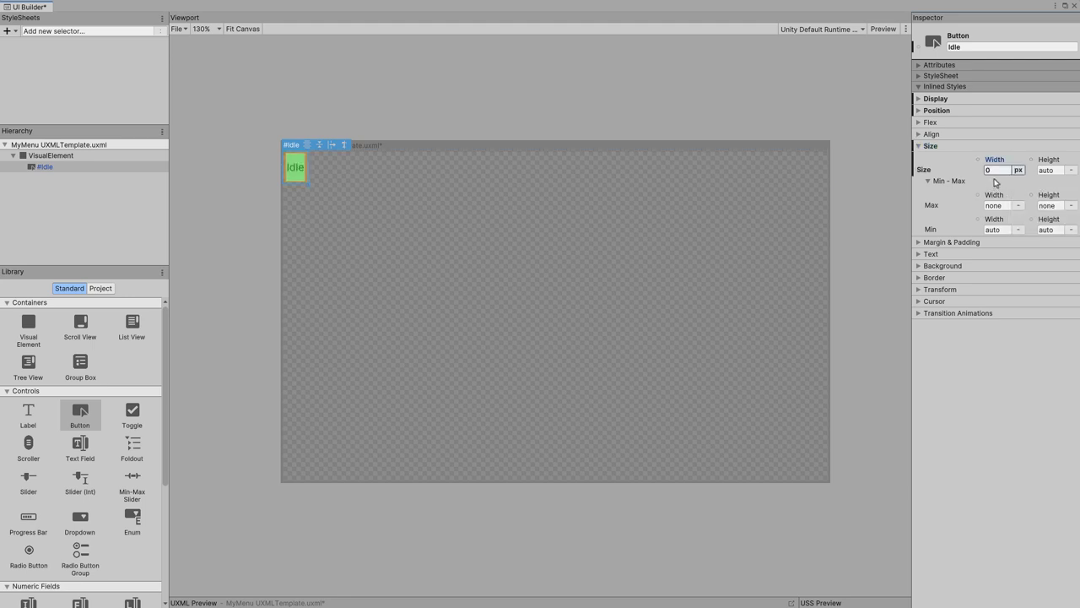
click(996, 171)
text(300)
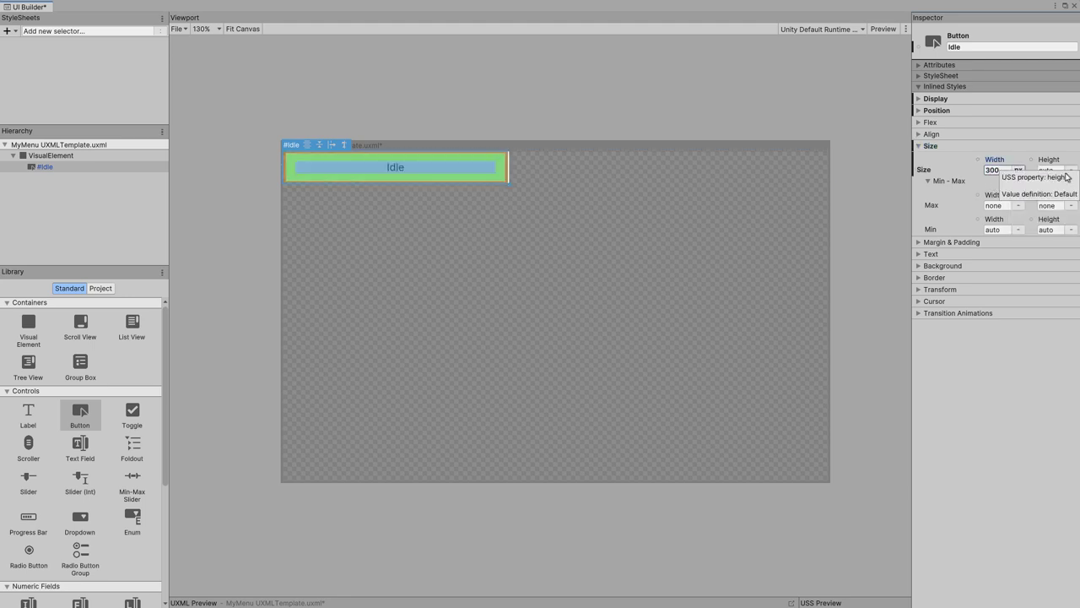
click(997, 171)
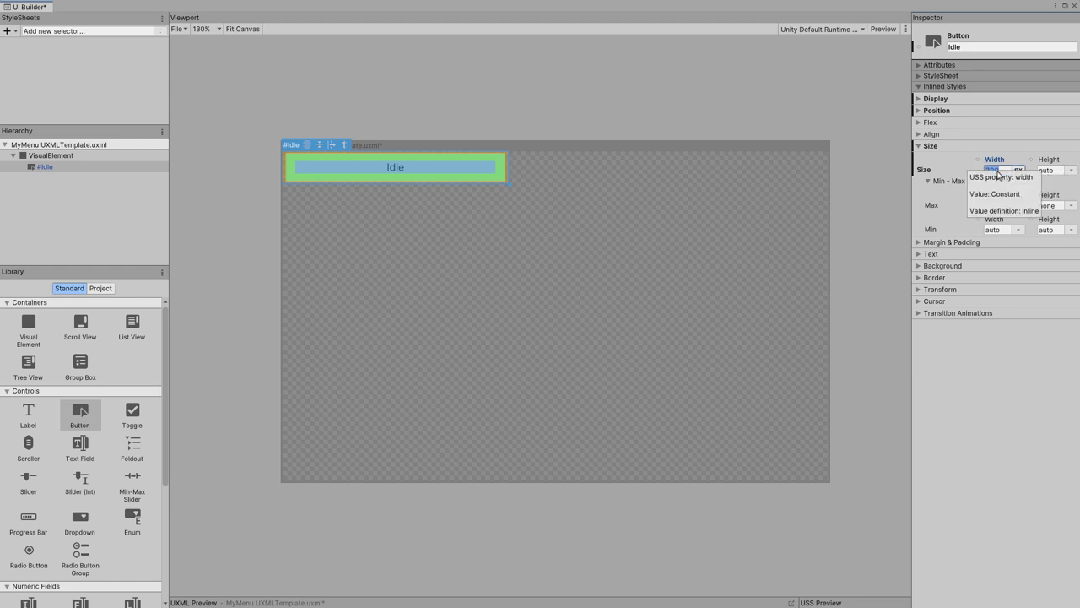
text(200)
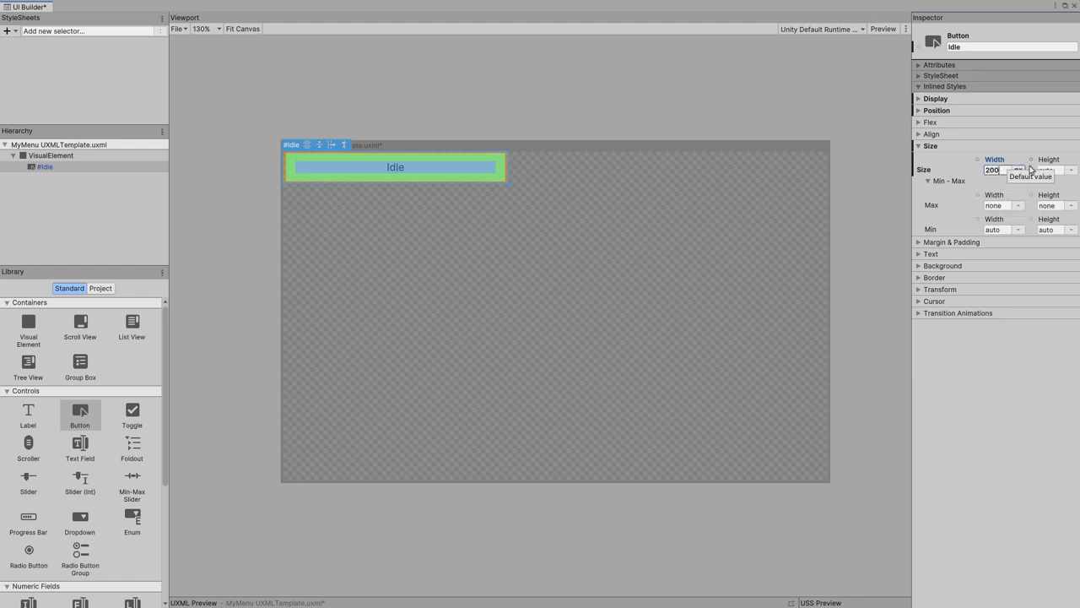
click(1018, 169)
click(1026, 191)
click(994, 173)
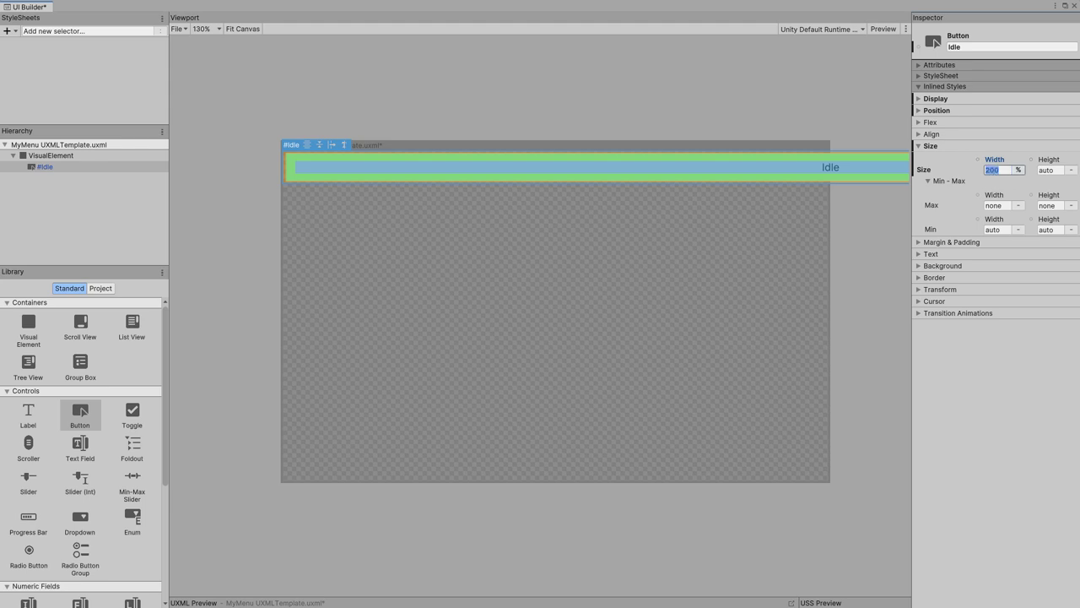
text(25)
key(Return)
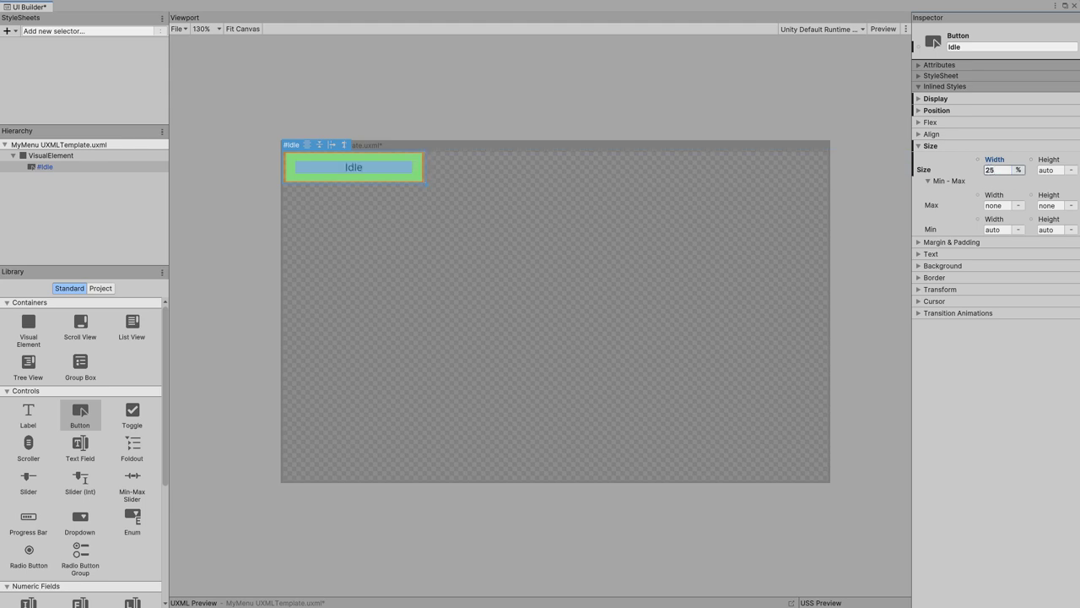
- Set the Idle button's height to 10%, after trying 100% and 50%
click(1070, 170)
click(1049, 198)
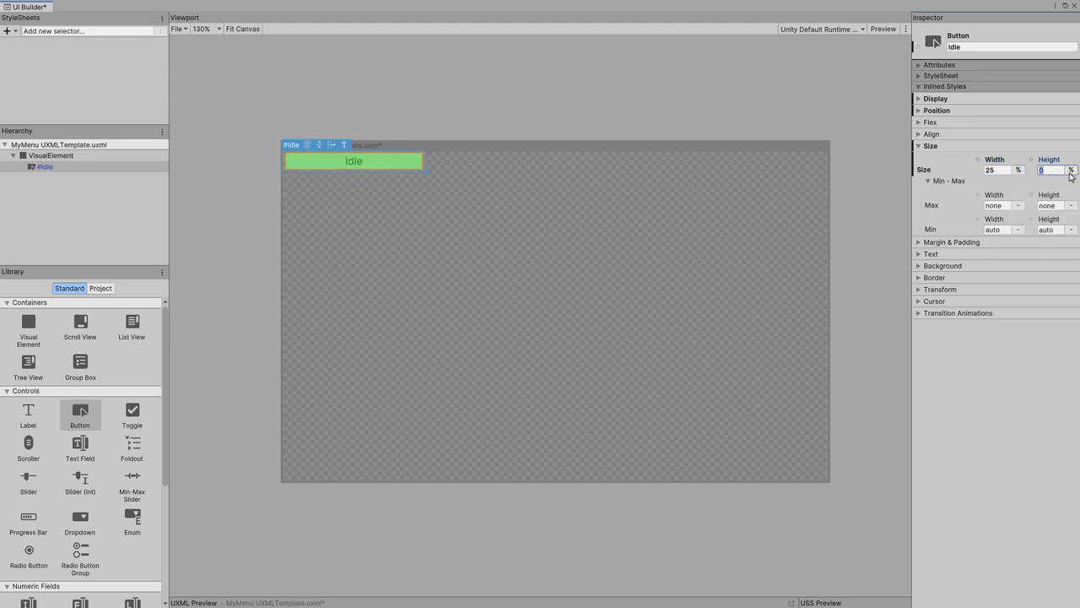
key(Return)
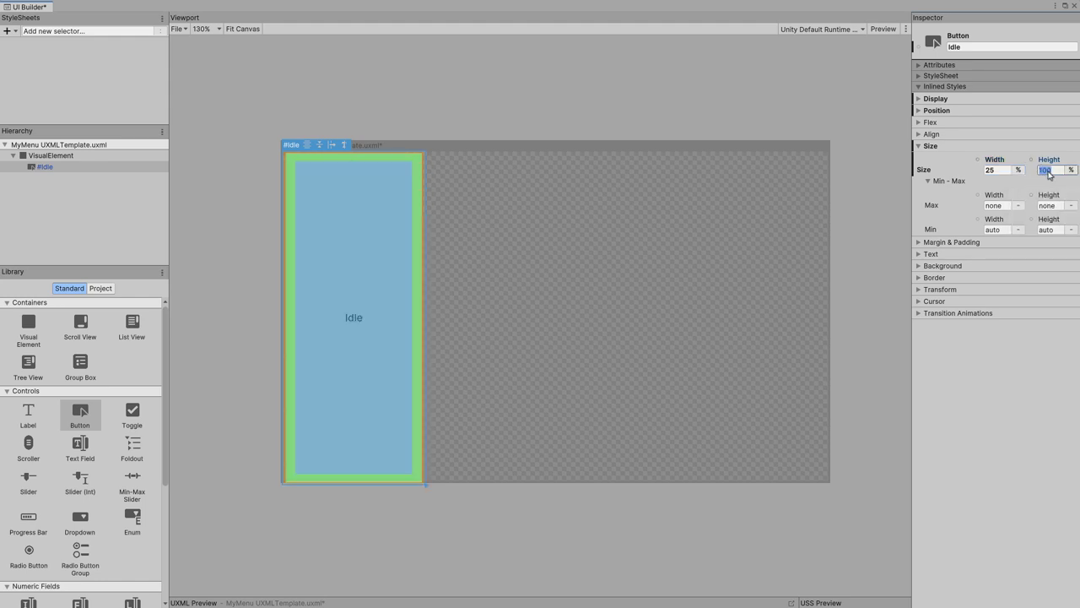
text(50)
key(Return)
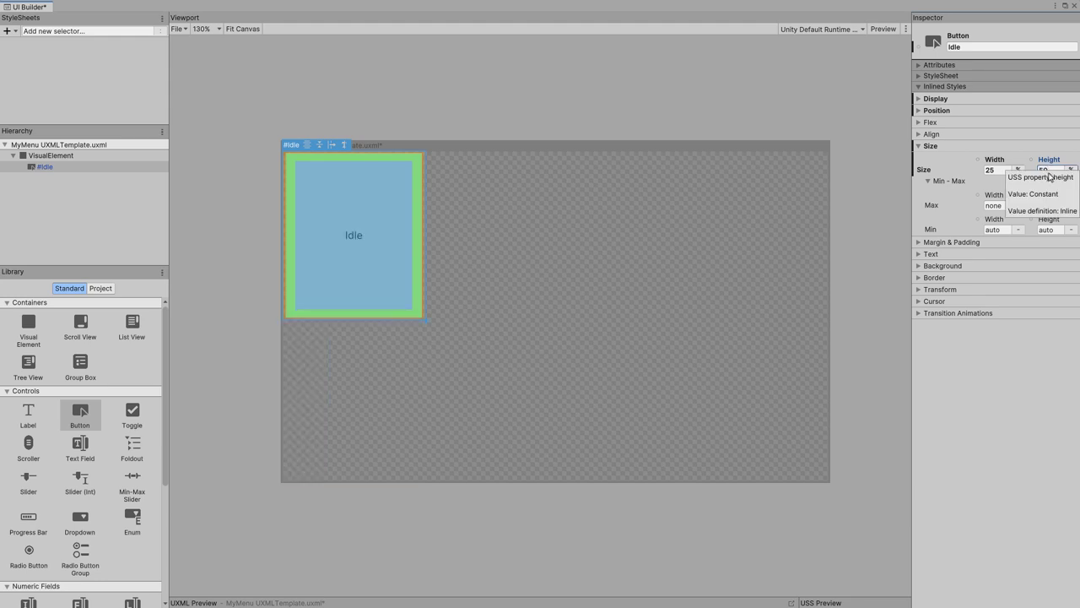
click(1048, 172)
text(10)
key(Return)
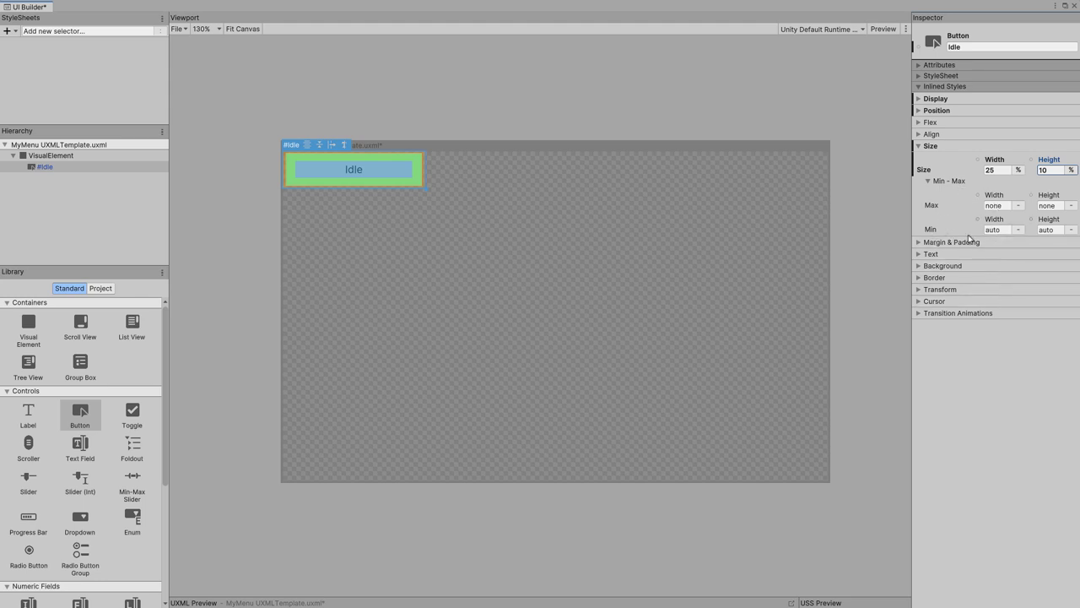
- Test Min Width and Min Height values and drag the preview canvas edge narrower
click(1020, 234)
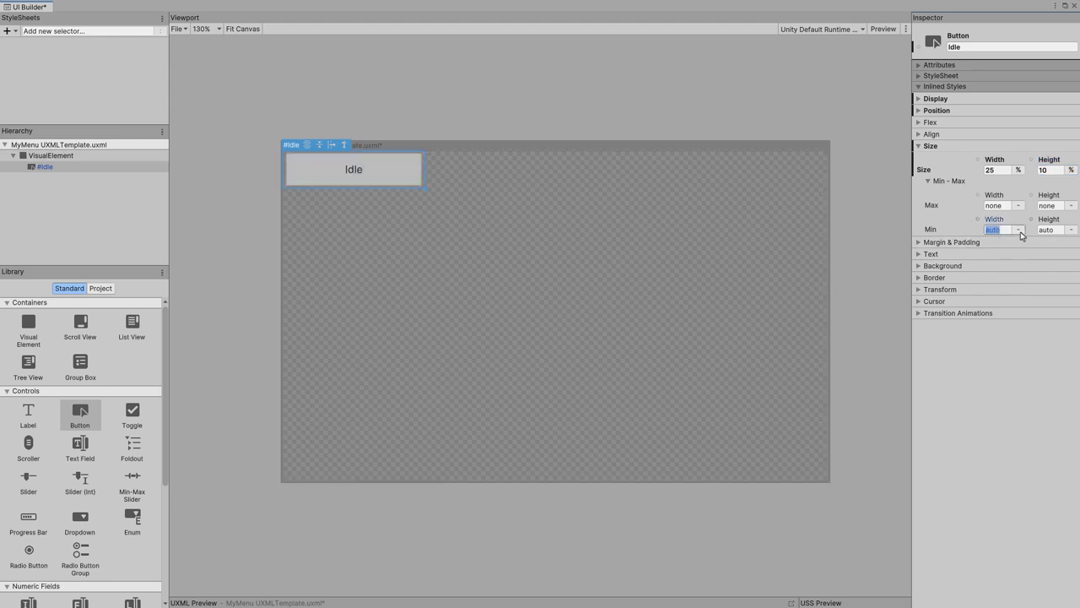
click(1020, 234)
click(1003, 234)
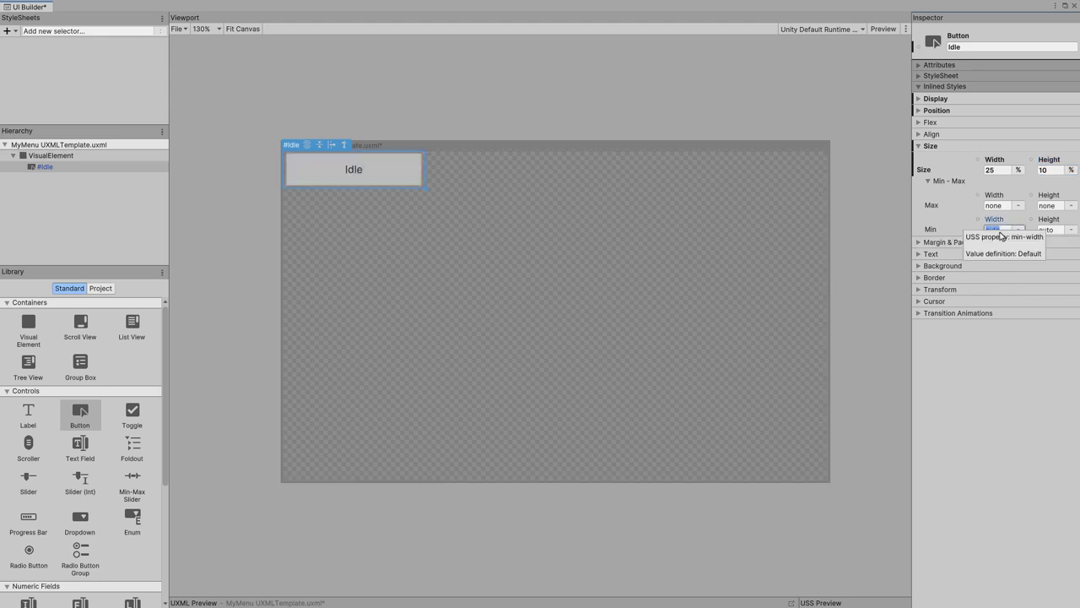
text(0)
click(1049, 229)
text(0)
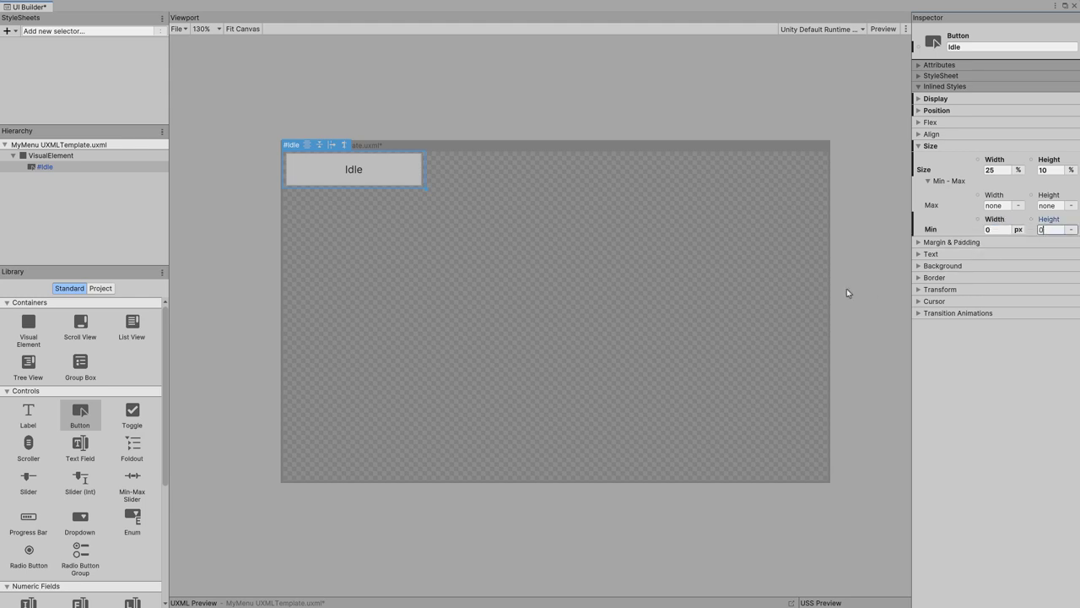
mouse_move(832, 314)
mouse_down()
mouse_move(671, 316)
mouse_move(756, 314)
mouse_up()
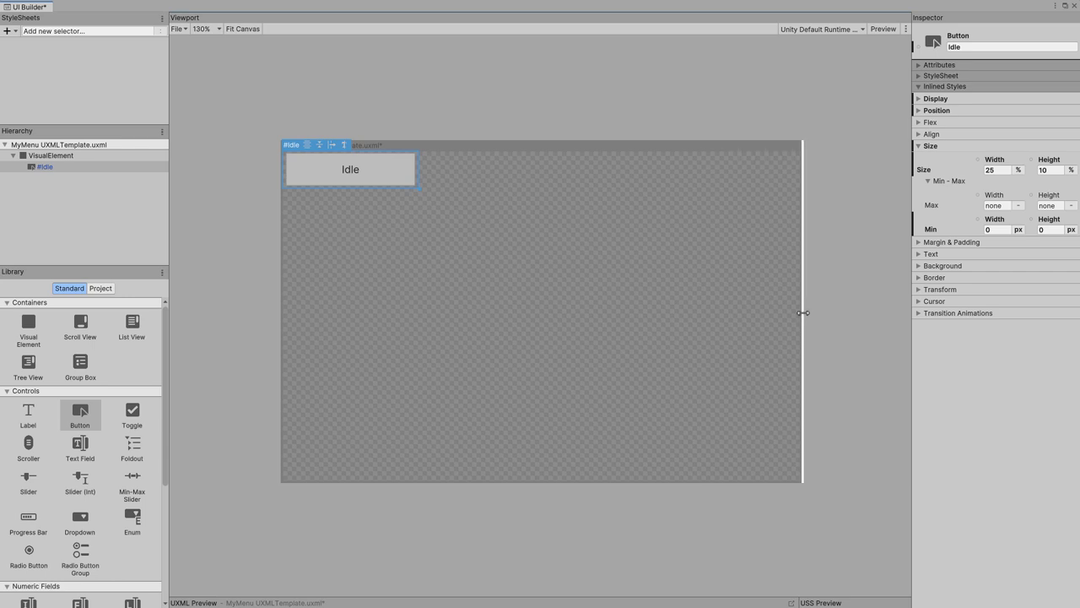
click(998, 229)
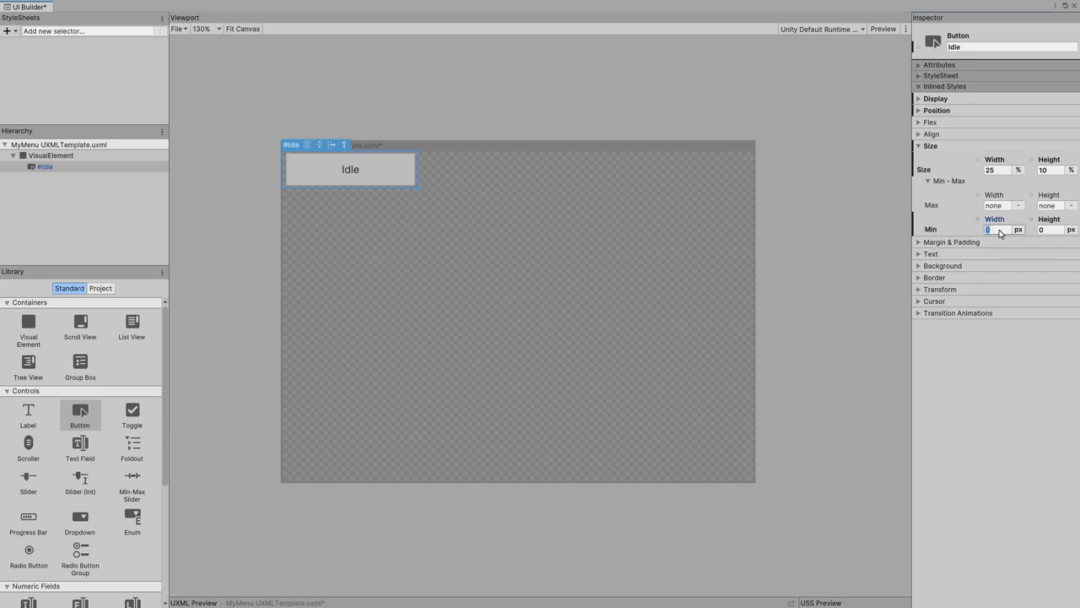
text(50)
click(1000, 231)
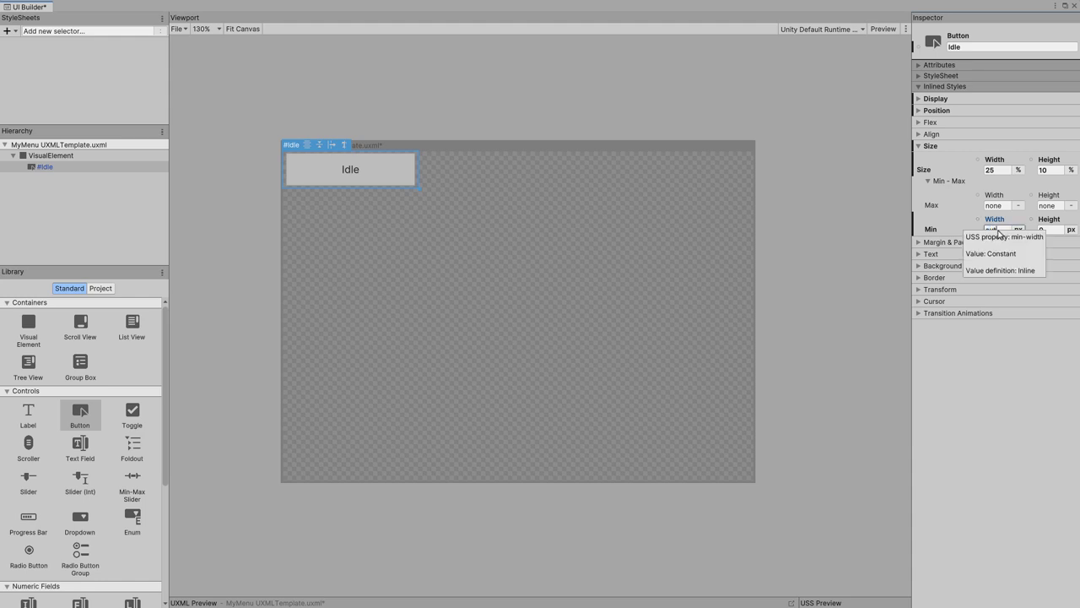
click(1044, 229)
text(auto)
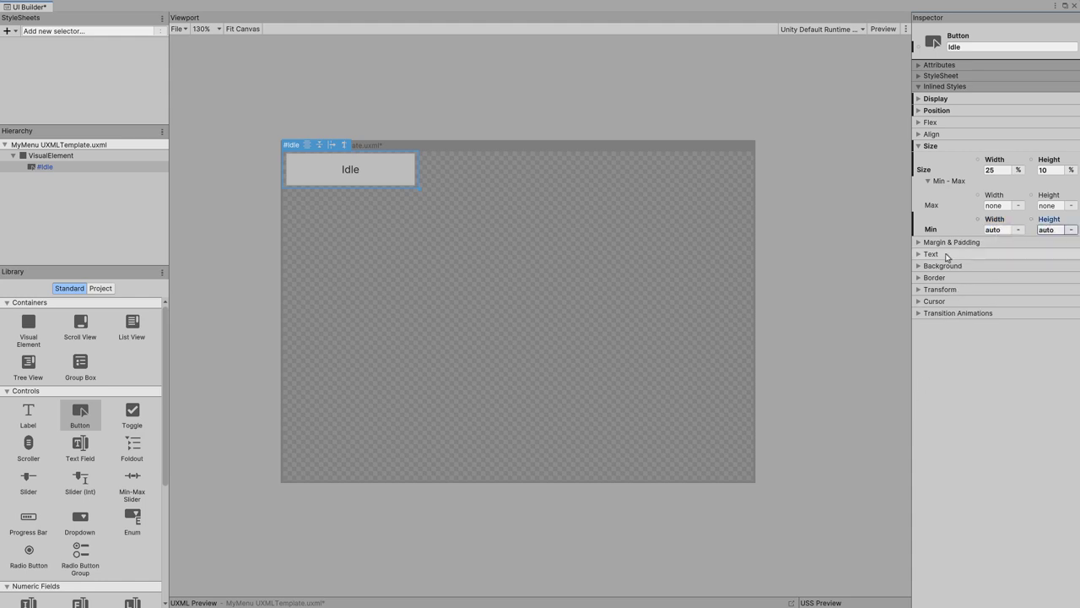
- Try raising Margin Top and undo it, then drag Padding Top from 10 to 16 px
click(920, 242)
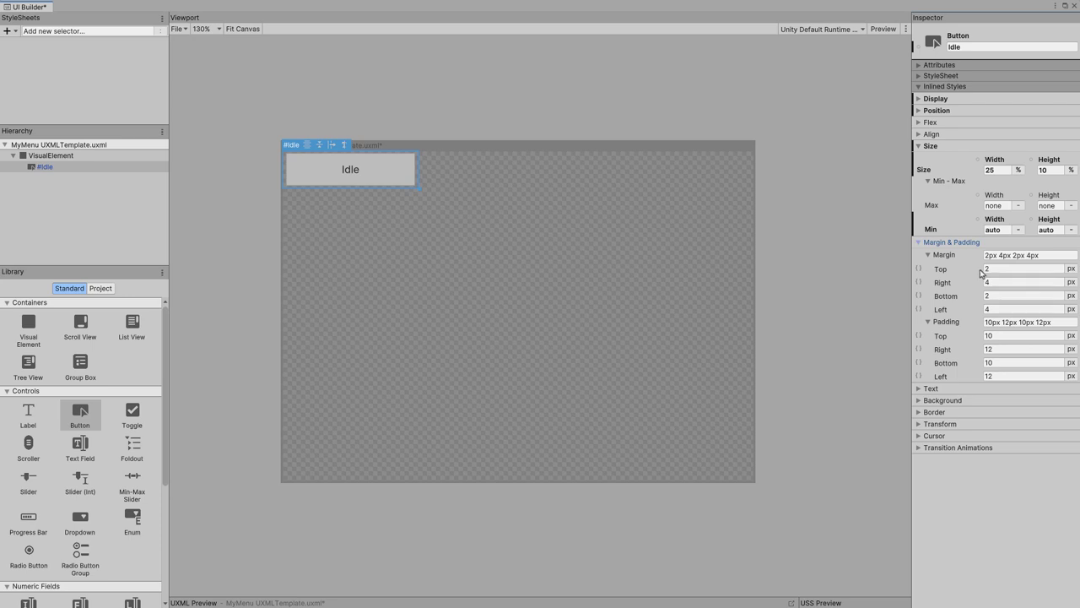
drag(947, 271, 964, 271)
key(ctrl+z)
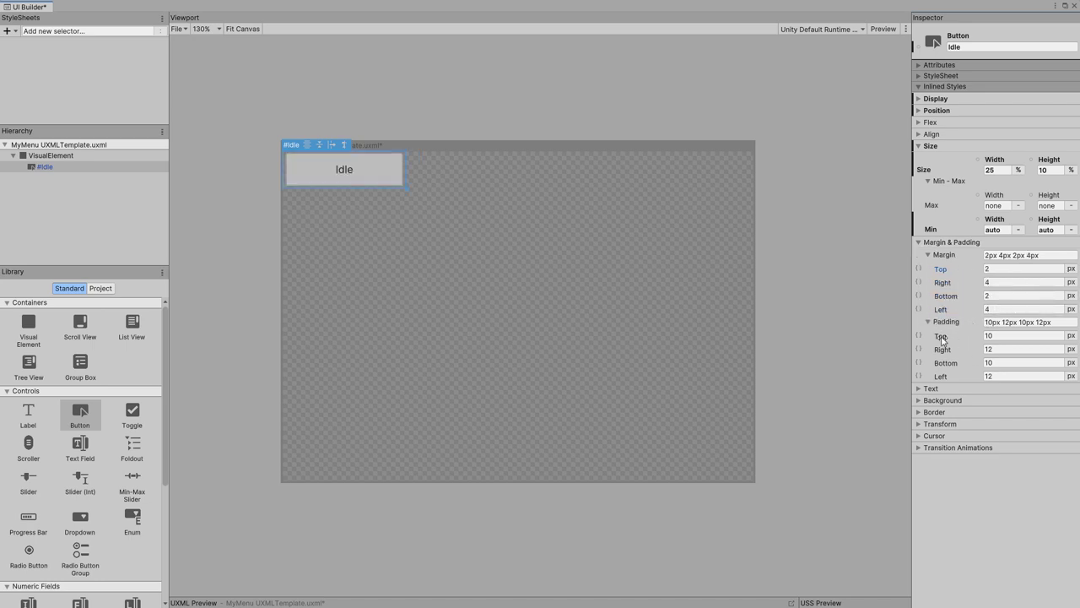
drag(939, 336, 953, 340)
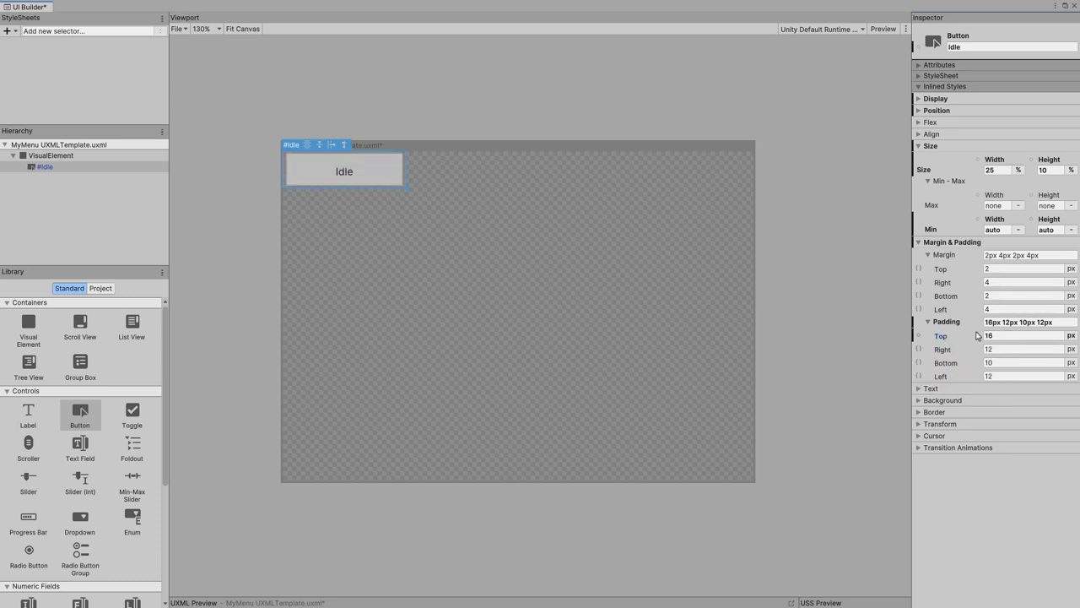
- Make the Idle label bold and set its text colour to white FFFFFF
click(919, 389)
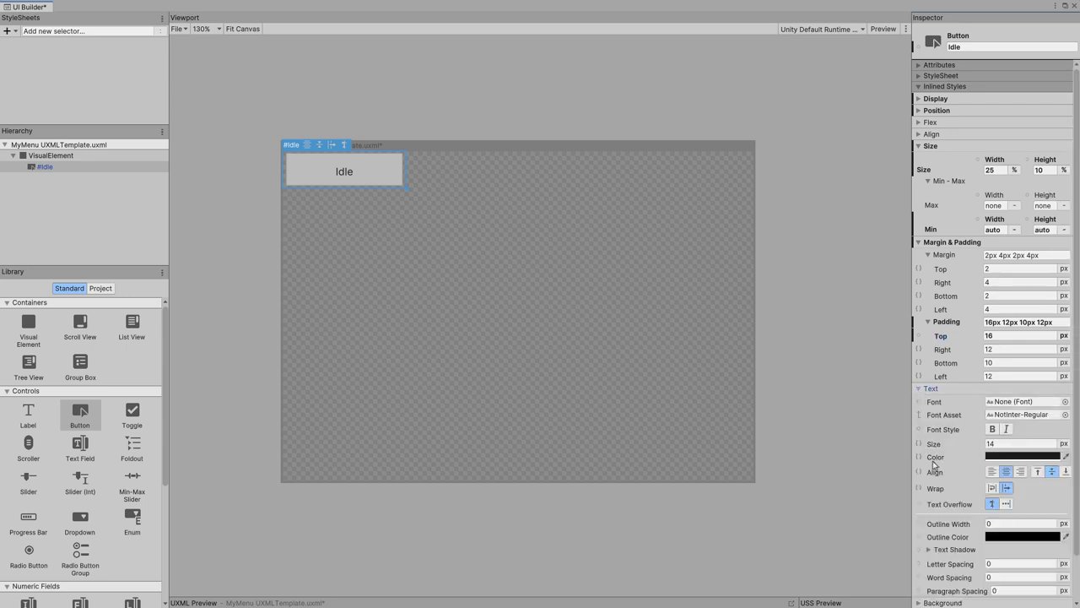
click(992, 429)
click(1002, 455)
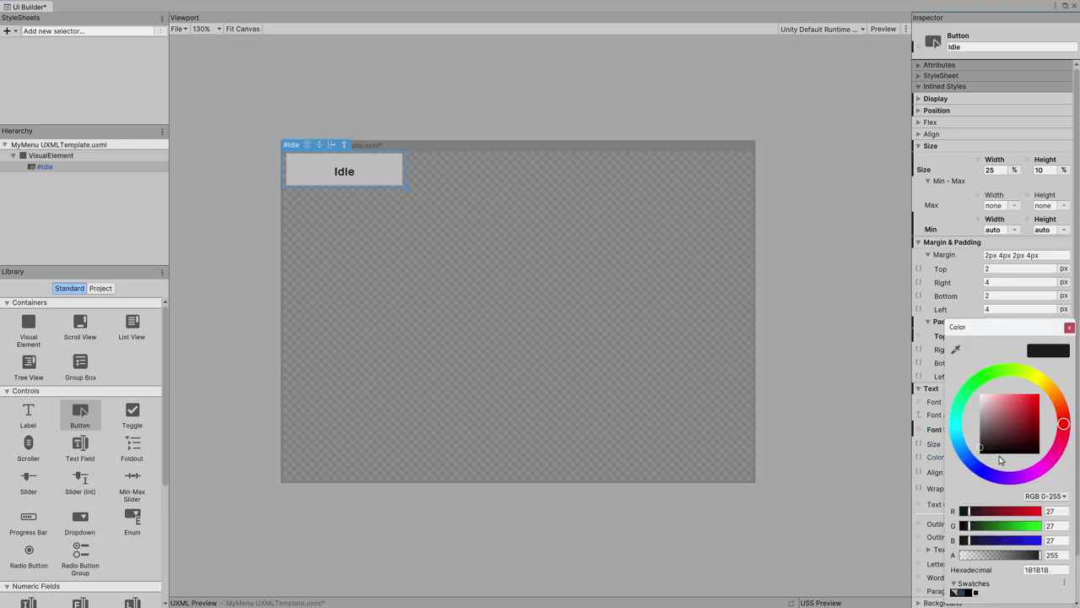
drag(999, 432, 977, 392)
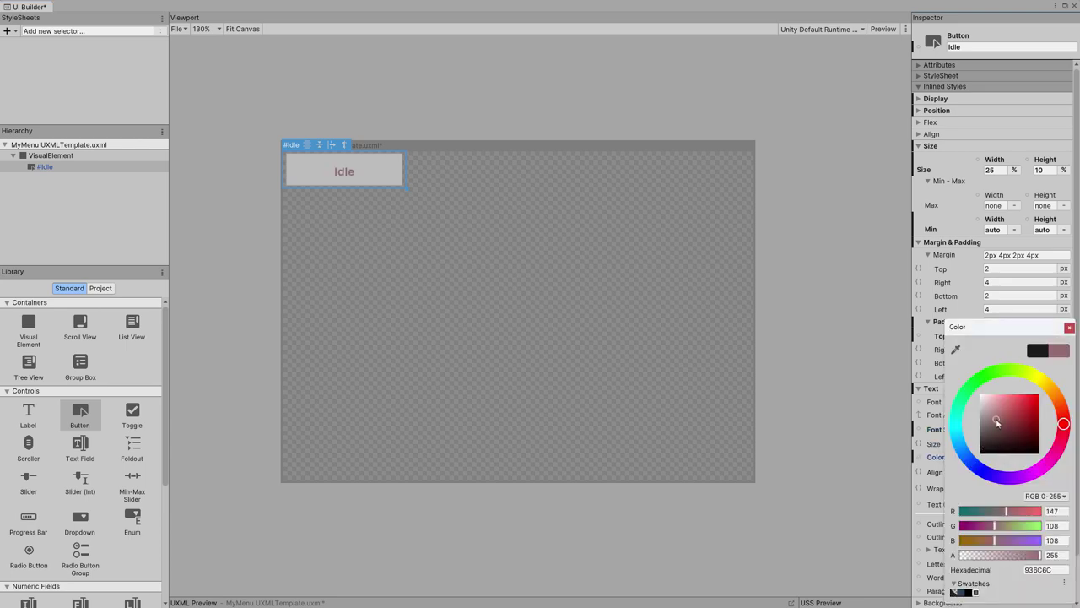
click(1069, 329)
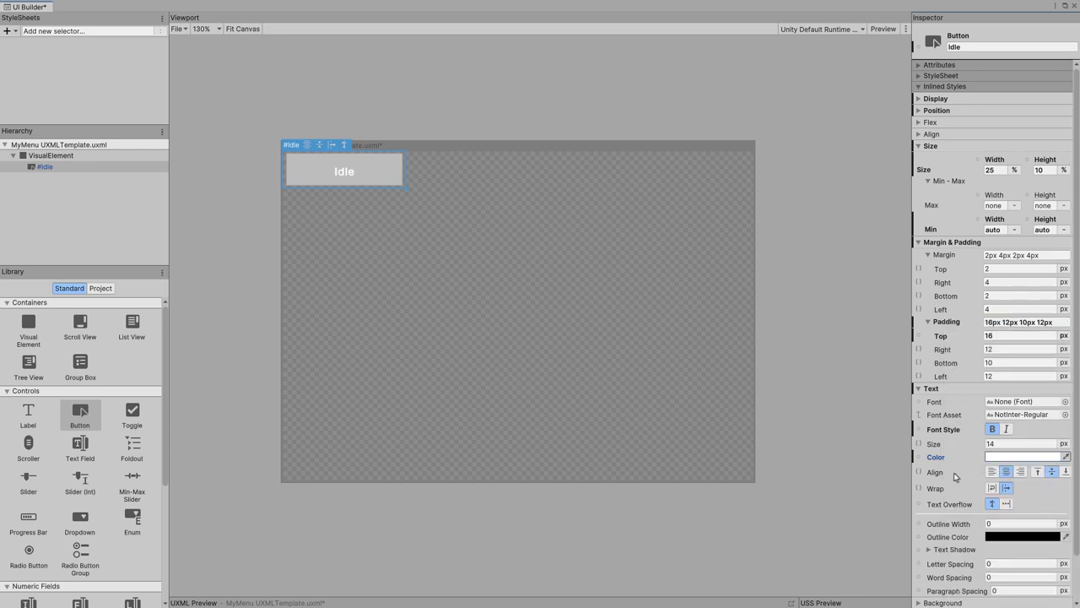
click(918, 389)
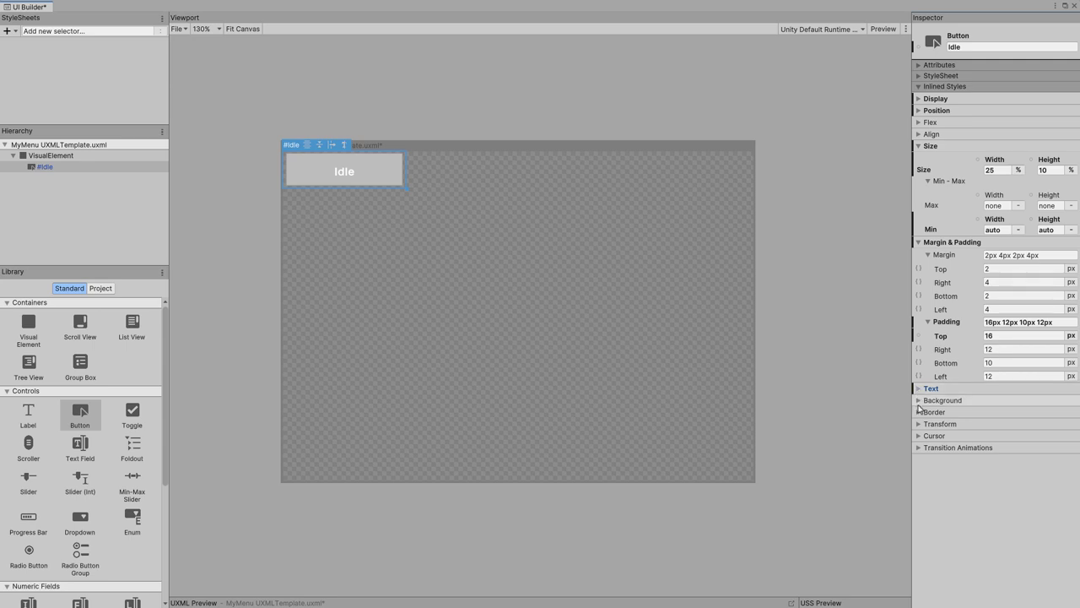
- Set the Idle button's background colour to blue 328BDE
click(919, 401)
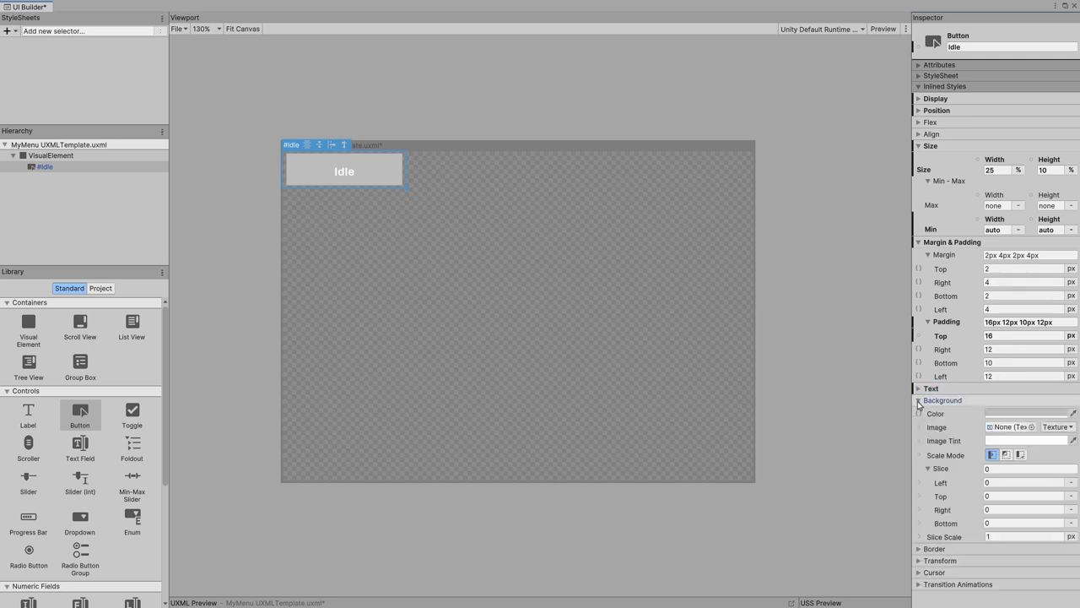
click(1003, 414)
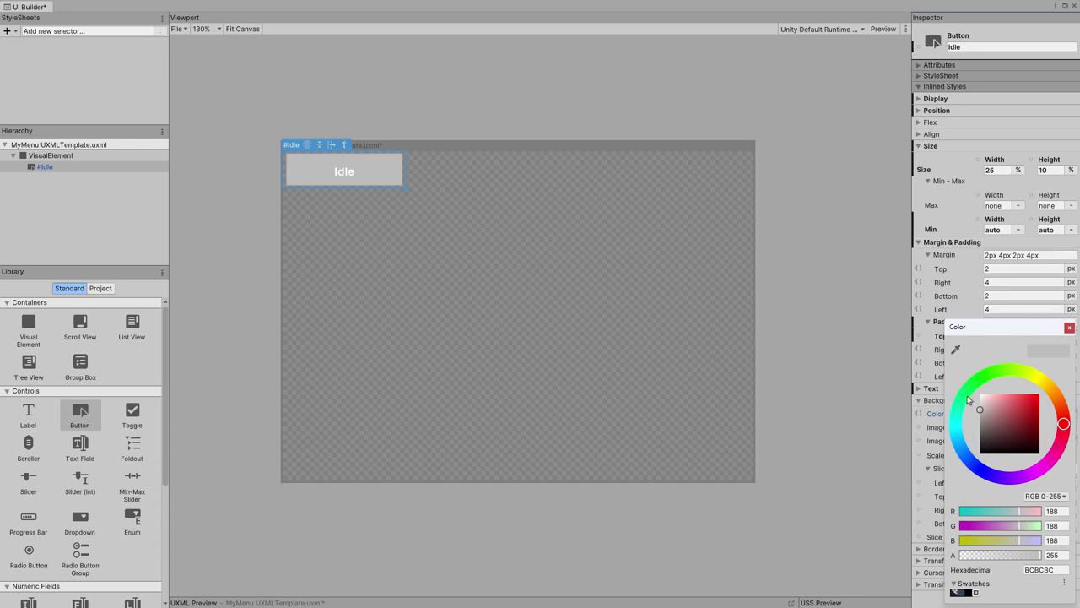
drag(968, 400, 962, 450)
mouse_move(1015, 429)
mouse_down()
mouse_move(1037, 415)
mouse_move(1027, 405)
mouse_up()
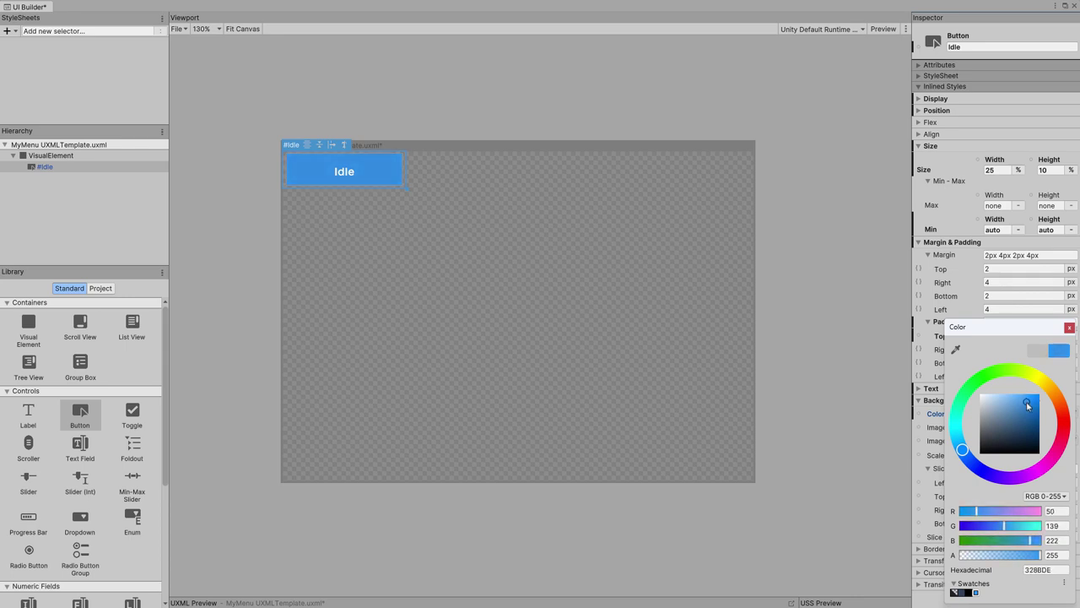
- Check the background value options and try a Slice value, then undo it
right_click(921, 414)
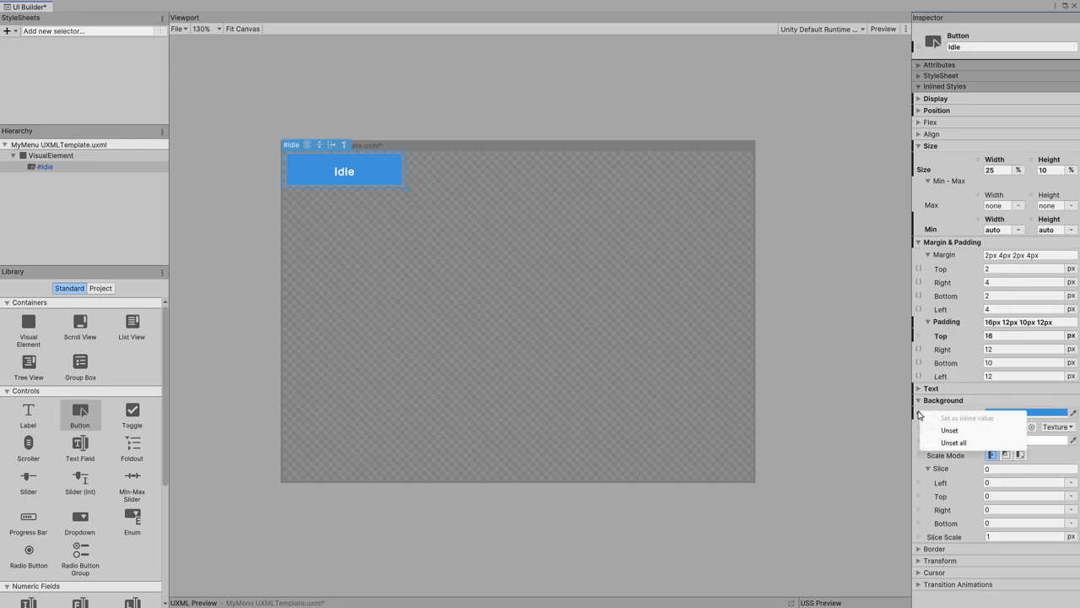
right_click(919, 459)
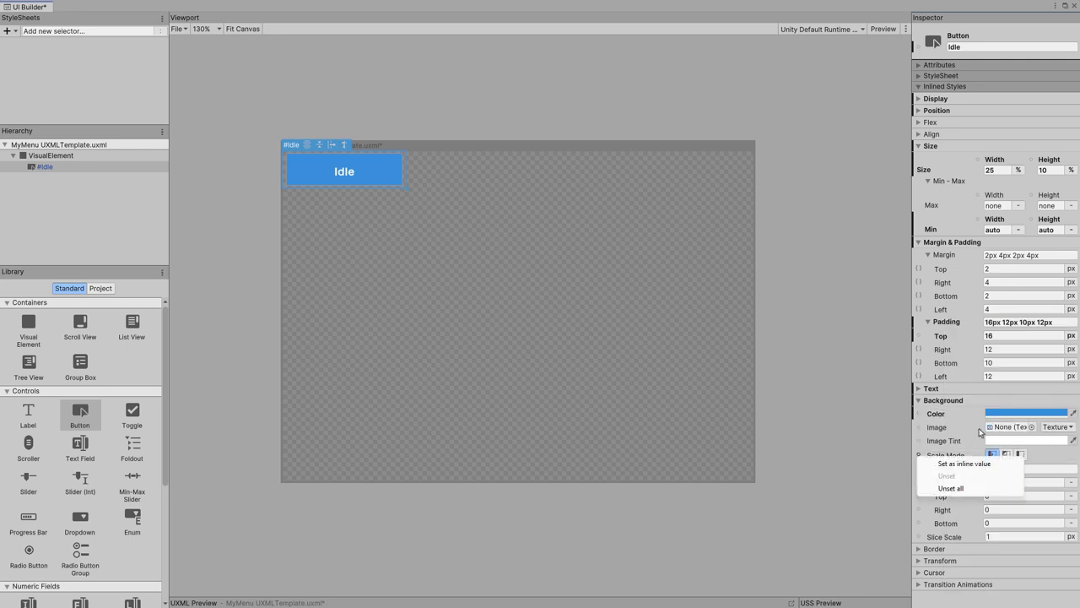
click(1051, 458)
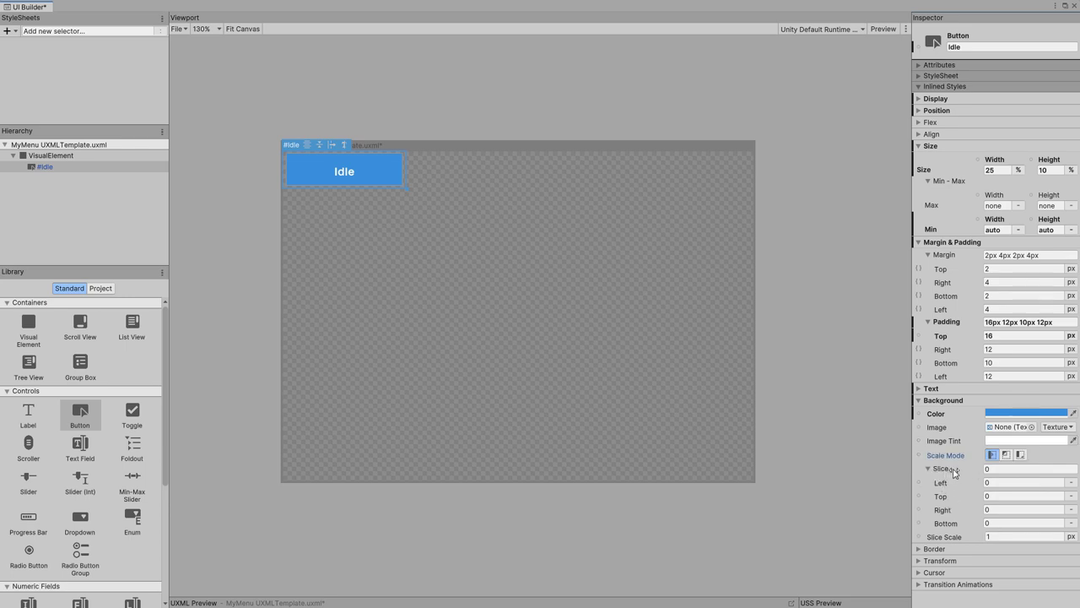
drag(942, 473, 959, 473)
key(ctrl+z)
- Give the Idle button a 10 px white border on all sides
click(933, 549)
scroll(979, 508, down, 5)
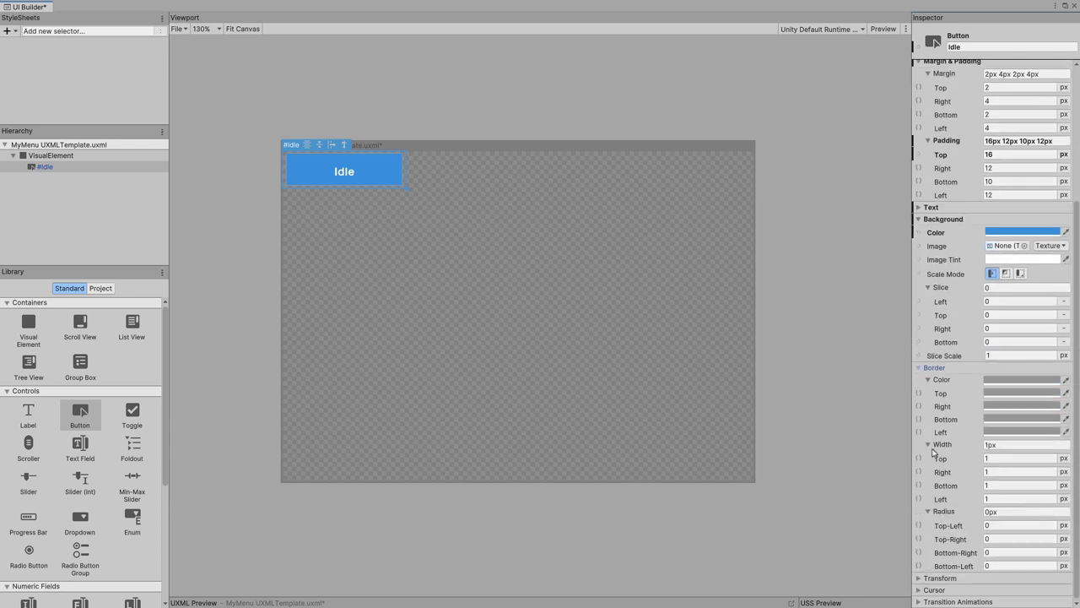
click(984, 447)
text(10)
key(Return)
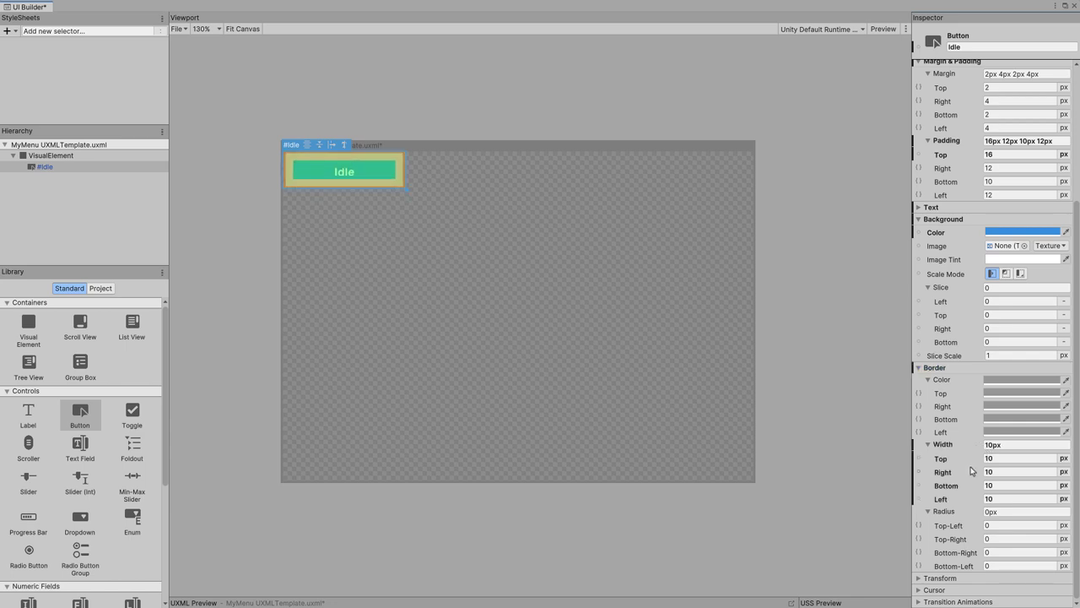
click(1012, 380)
drag(1004, 408, 980, 395)
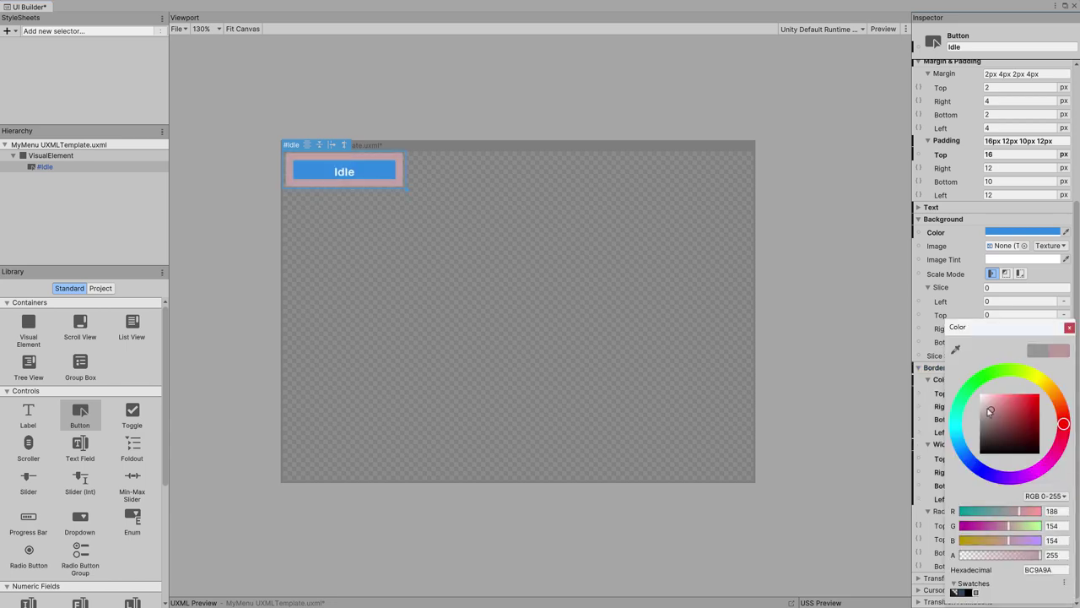
click(1069, 328)
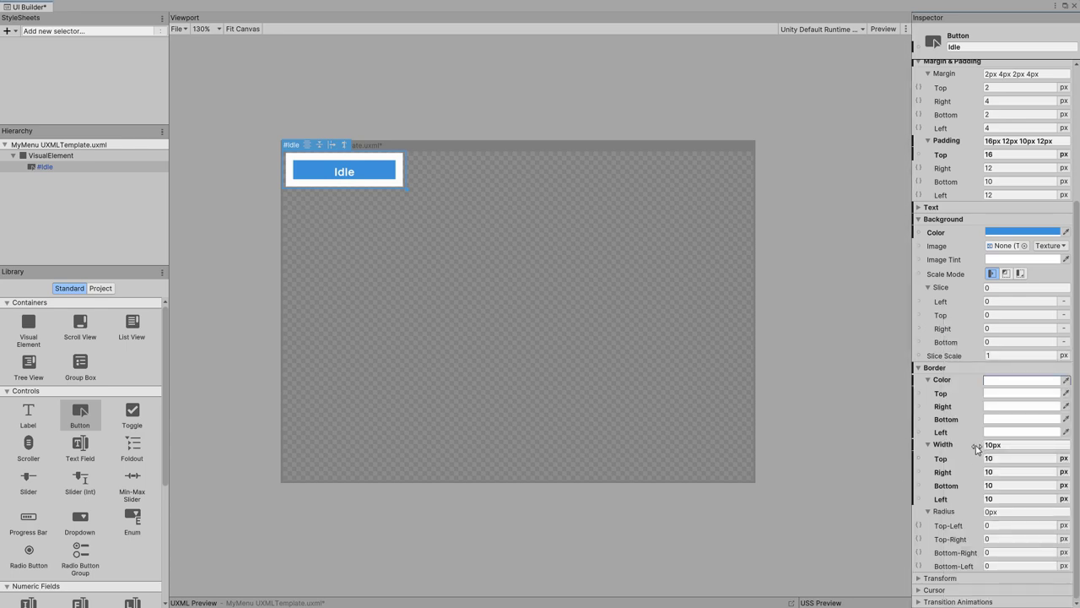
- Thin the border to 4 px and round the corners to 16 px
drag(982, 448, 969, 448)
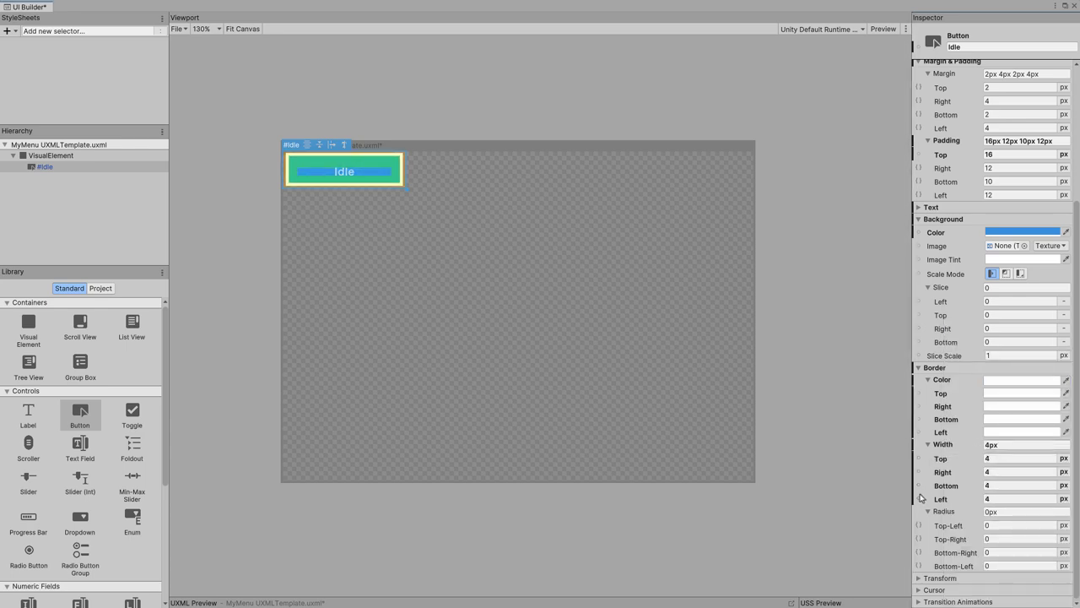
drag(978, 516, 989, 517)
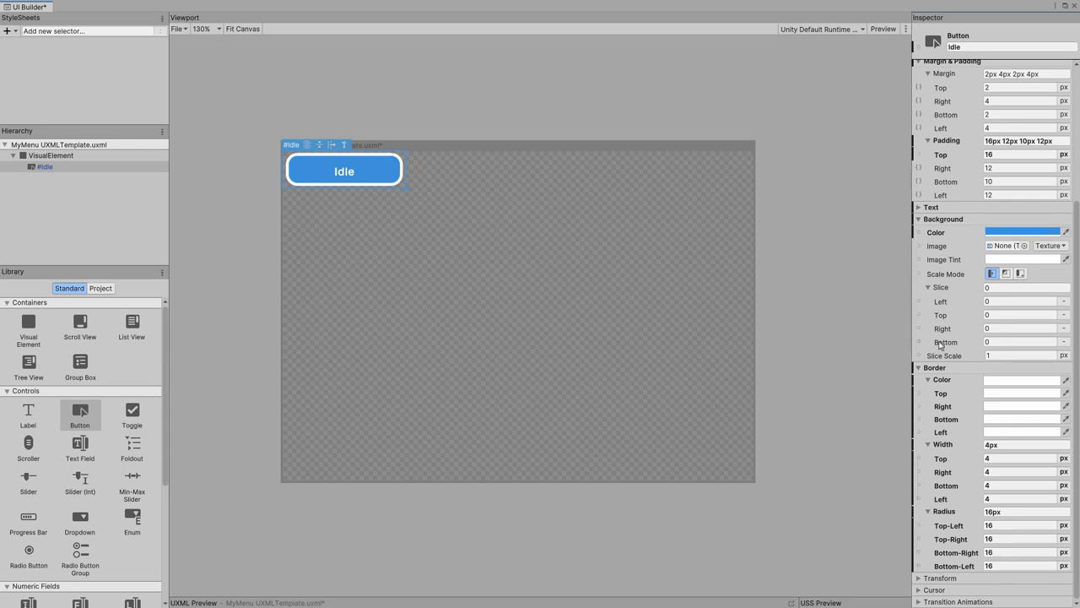
click(919, 207)
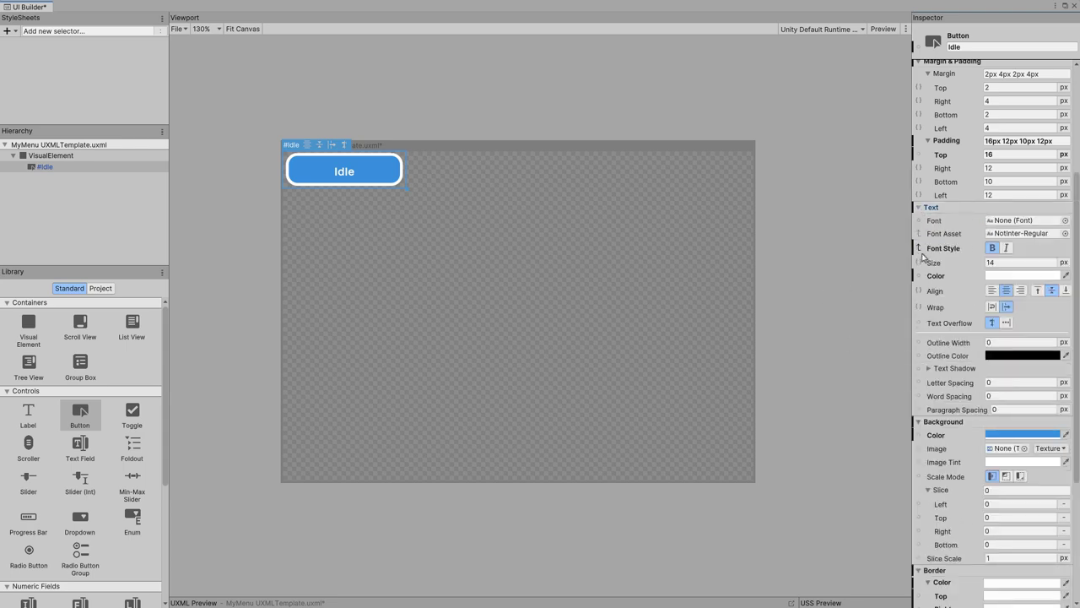
- Try top and bottom vertical alignment, settle on middle, and confirm the label text reads Idle
click(1039, 291)
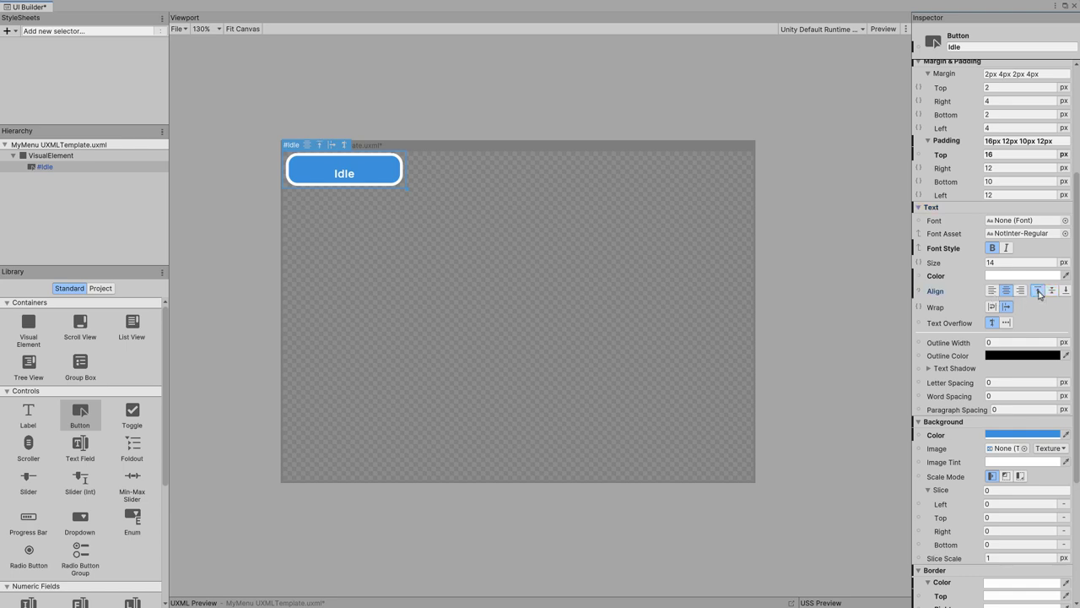
click(1064, 291)
click(1051, 290)
scroll(1001, 259, up, 5)
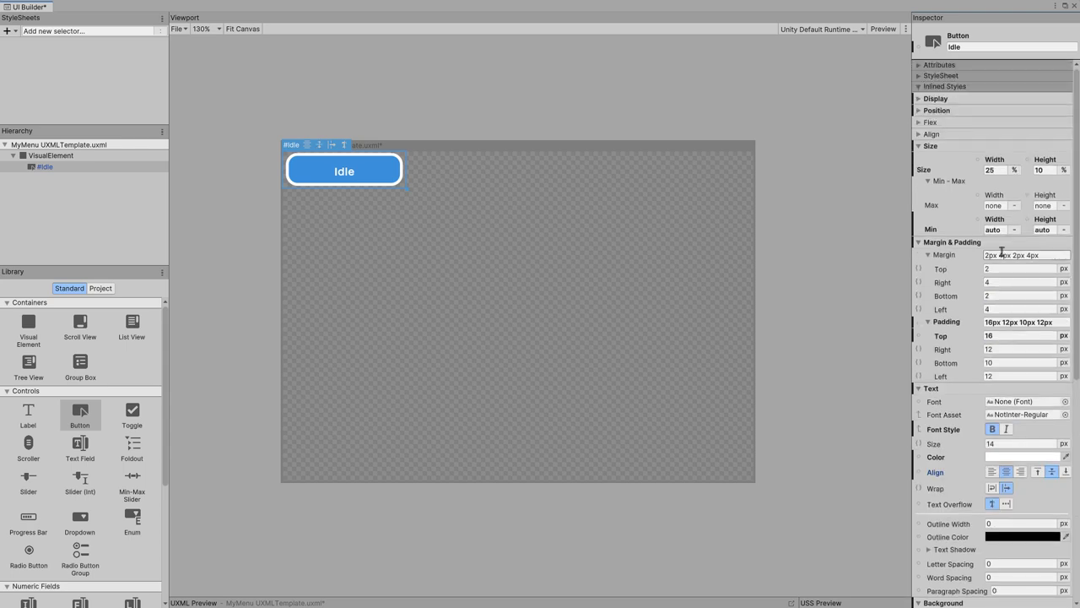
click(938, 67)
click(1008, 167)
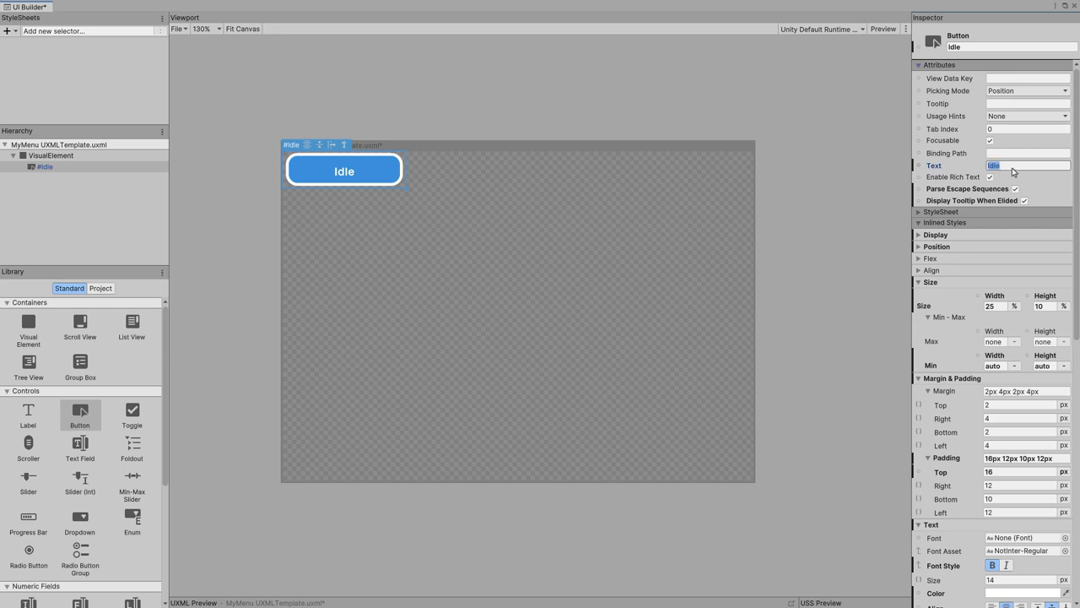
click(1009, 167)
- Duplicate the Idle button and then remove the duplicate
click(862, 369)
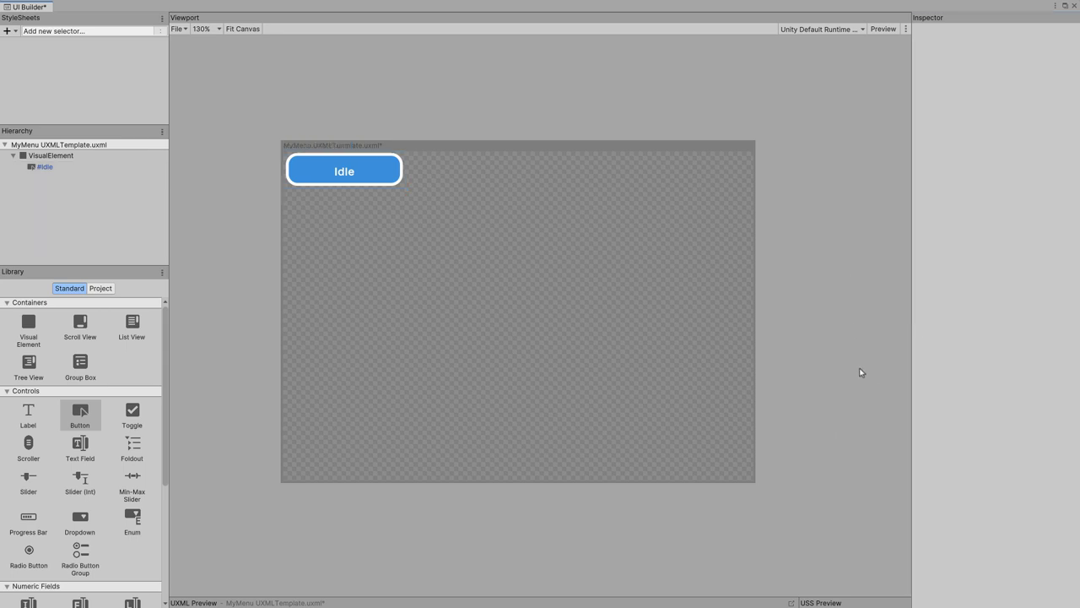
click(45, 170)
key(ctrl+d)
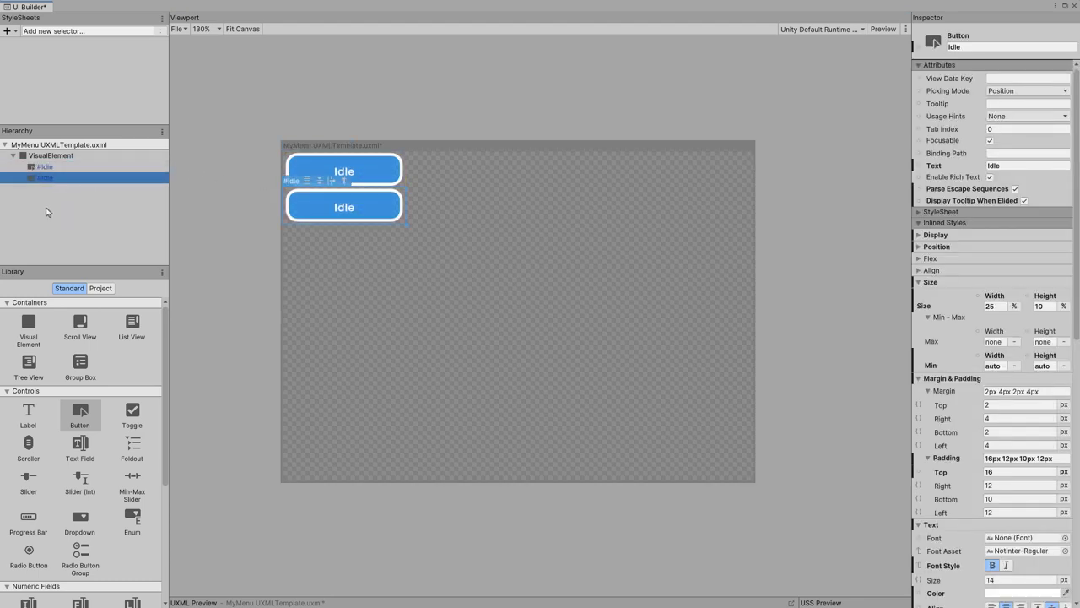
key(Delete)
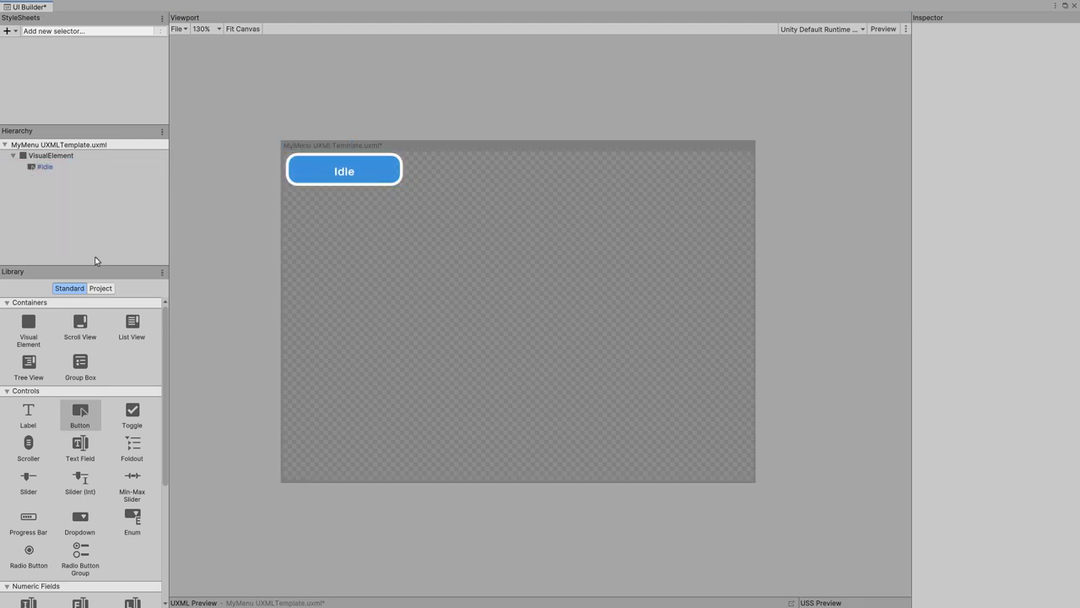
- Add a Library Button above Idle, name it Button, and duplicate it below Idle
mouse_move(80, 419)
mouse_down()
mouse_move(72, 205)
mouse_move(49, 174)
mouse_move(67, 162)
mouse_up()
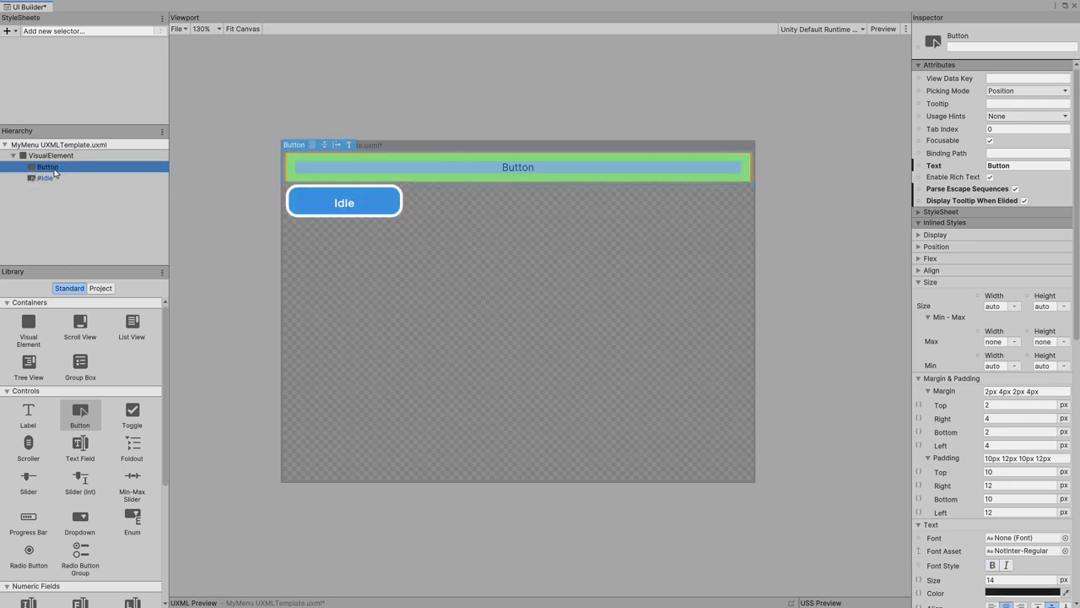
double_click(54, 170)
text(Button)
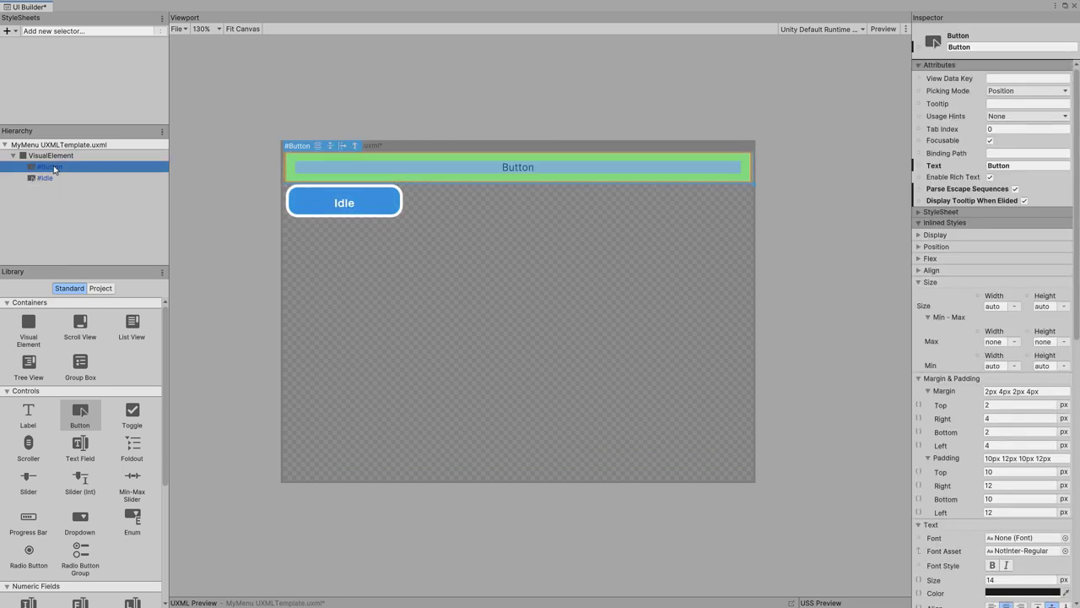
key(ctrl+d)
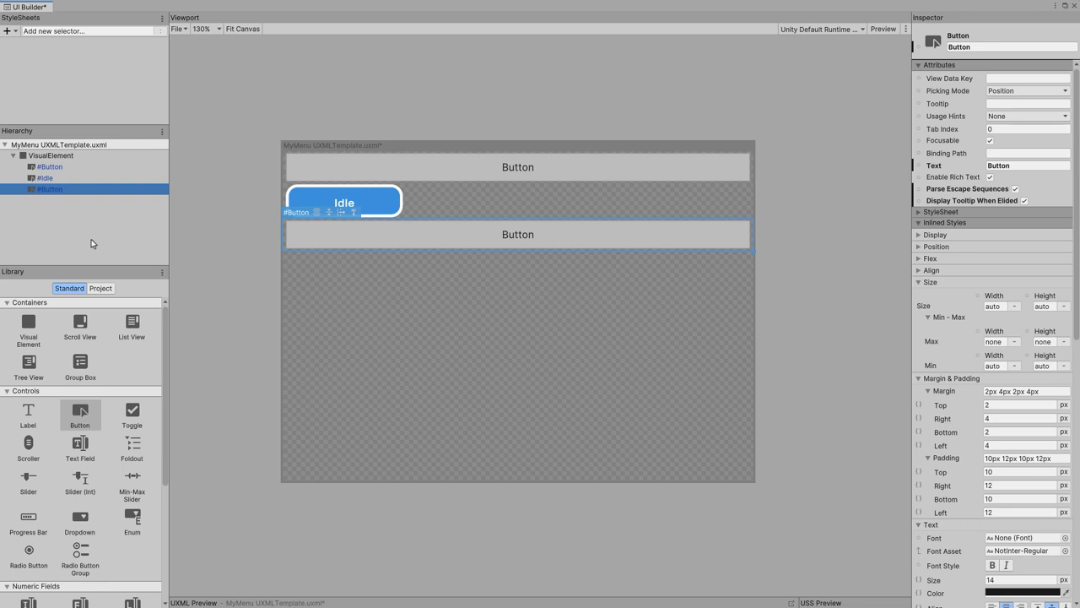
click(46, 179)
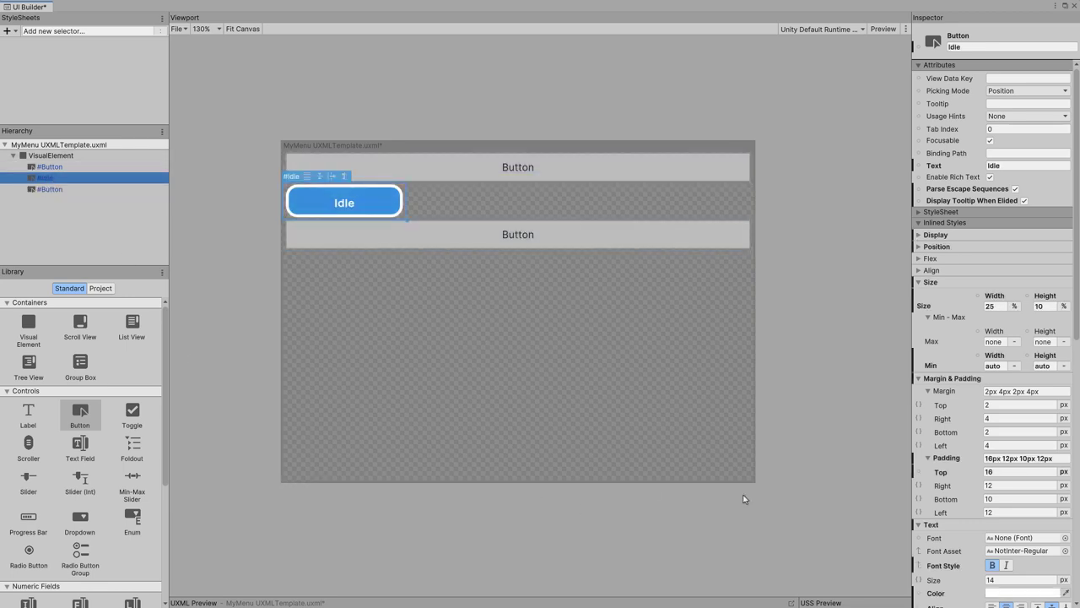
- Extract the Idle button's inline styles into a new btn style class
click(919, 223)
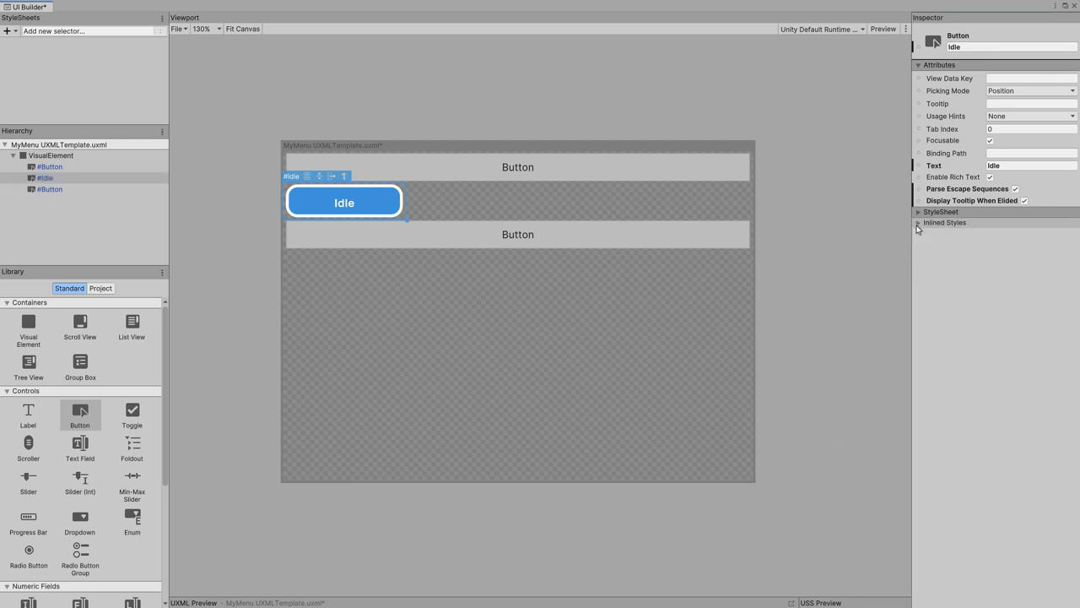
click(919, 211)
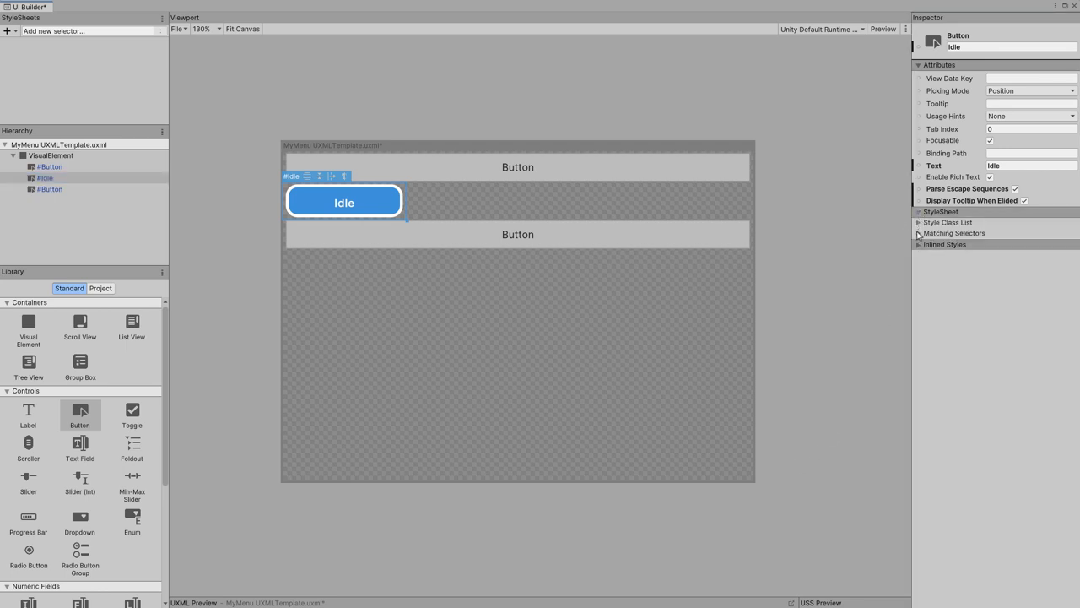
click(920, 223)
text(btn)
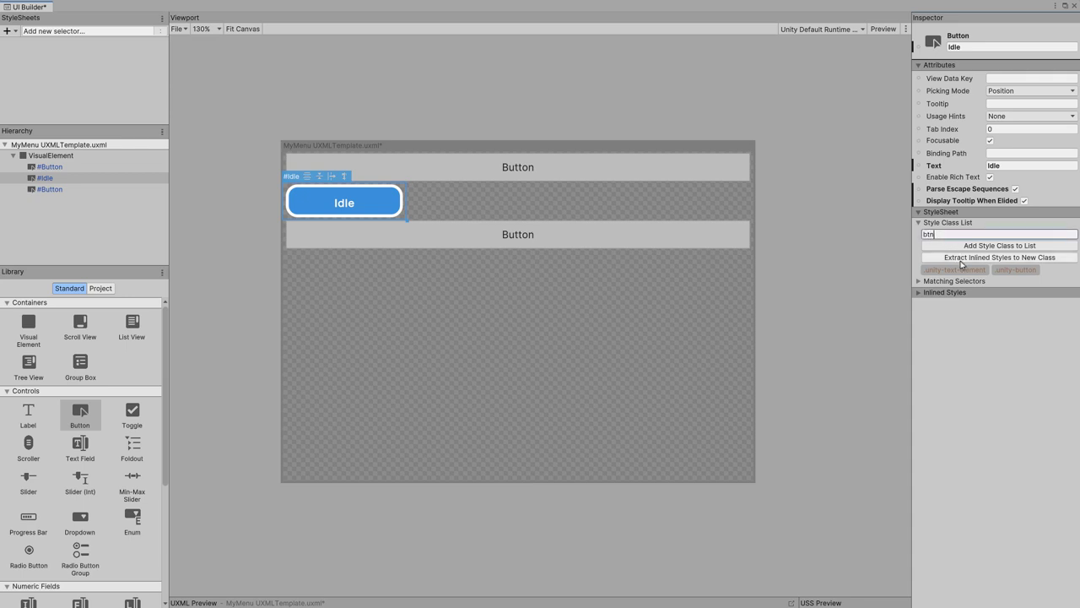
click(961, 258)
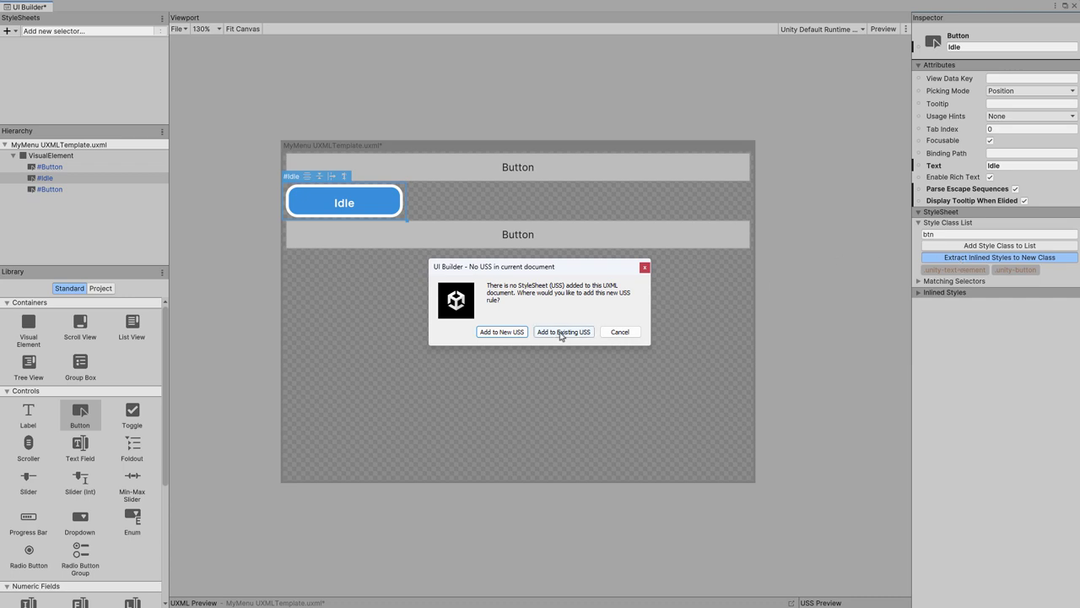
- Save the btn class in a new Style.uss stylesheet in Assets/UI and select .btn
click(509, 338)
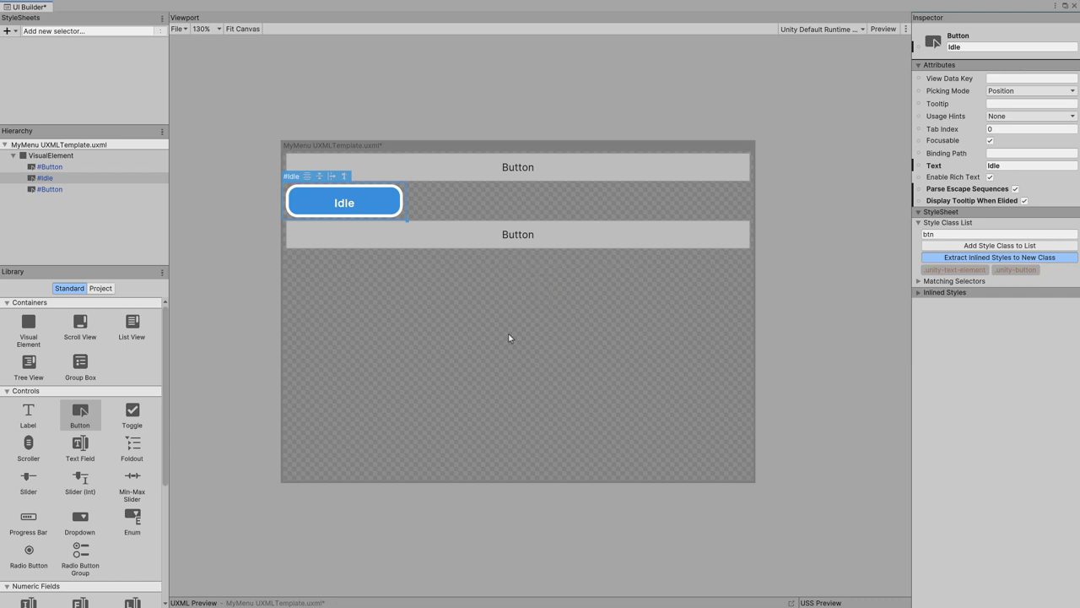
click(150, 137)
double_click(150, 138)
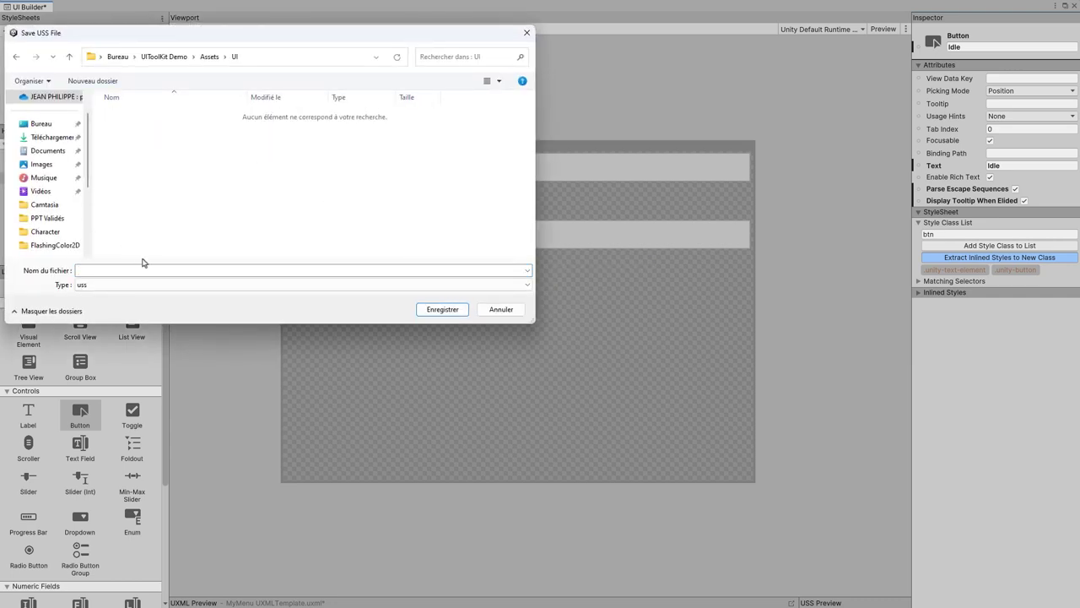
click(141, 273)
text(Style)
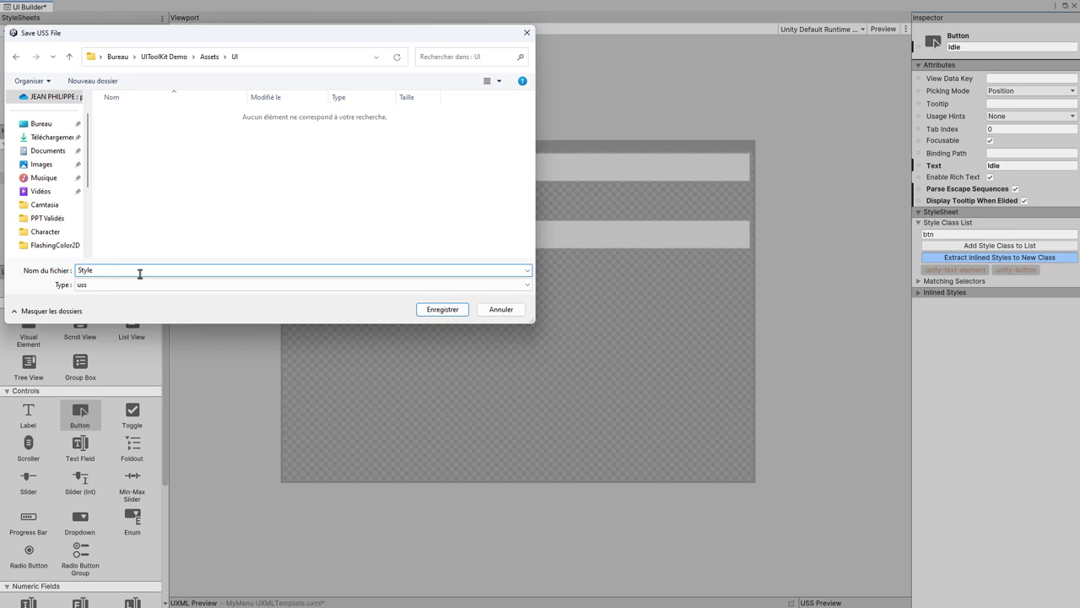
key(Return)
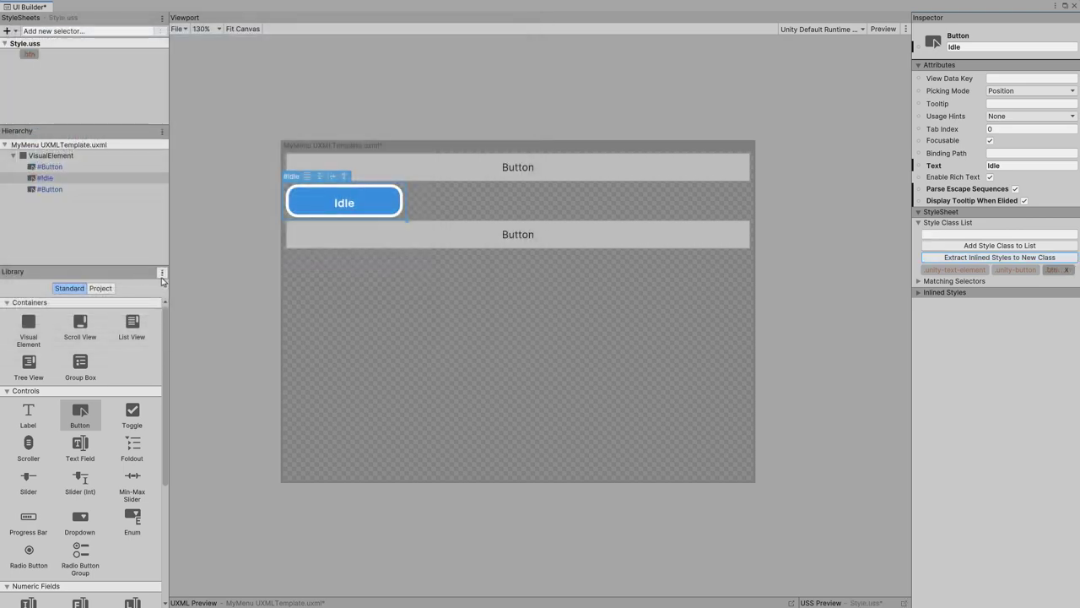
click(29, 55)
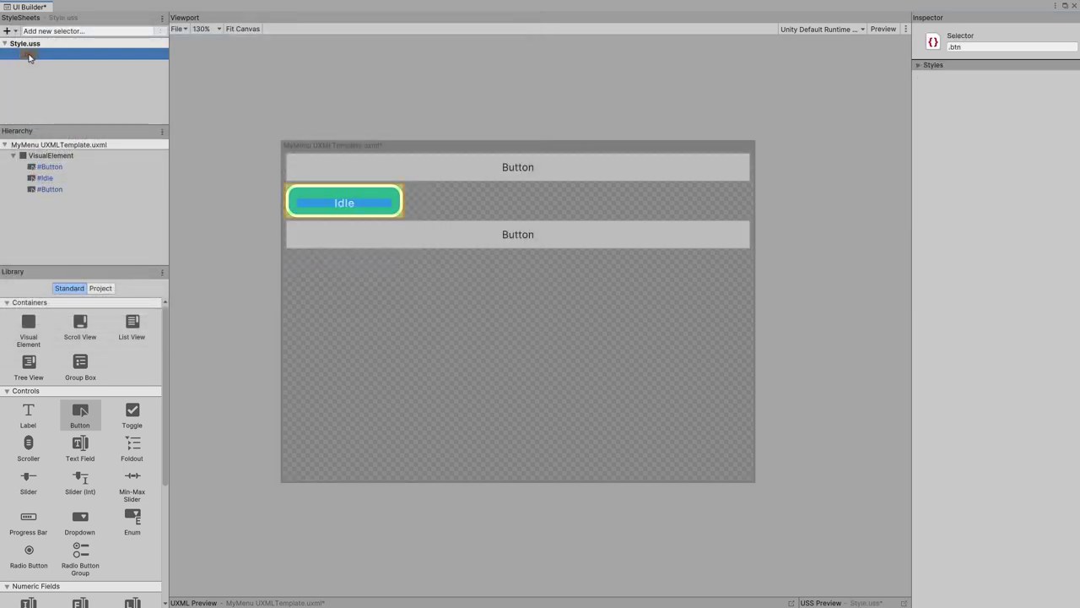
- Apply the btn class to both new buttons and rename the top one Salsa
drag(29, 55, 494, 233)
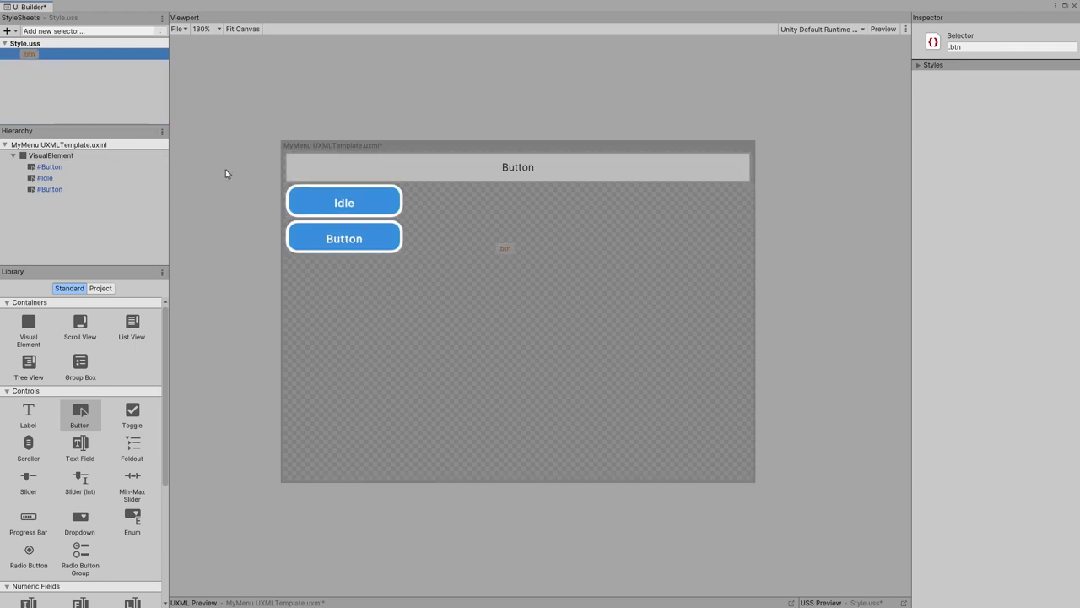
drag(29, 54, 429, 167)
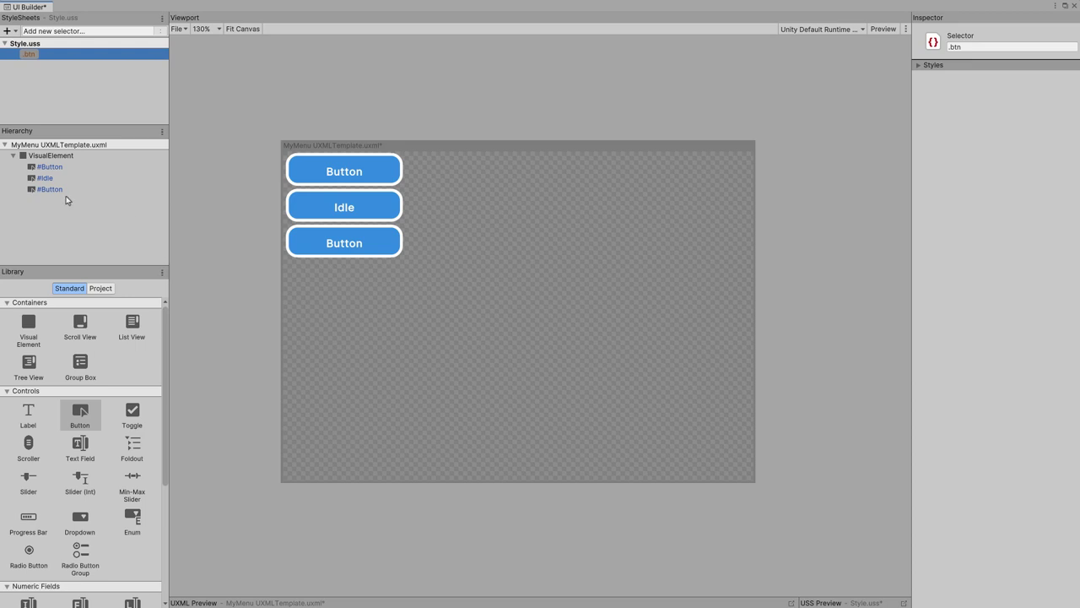
click(51, 167)
right_click(57, 172)
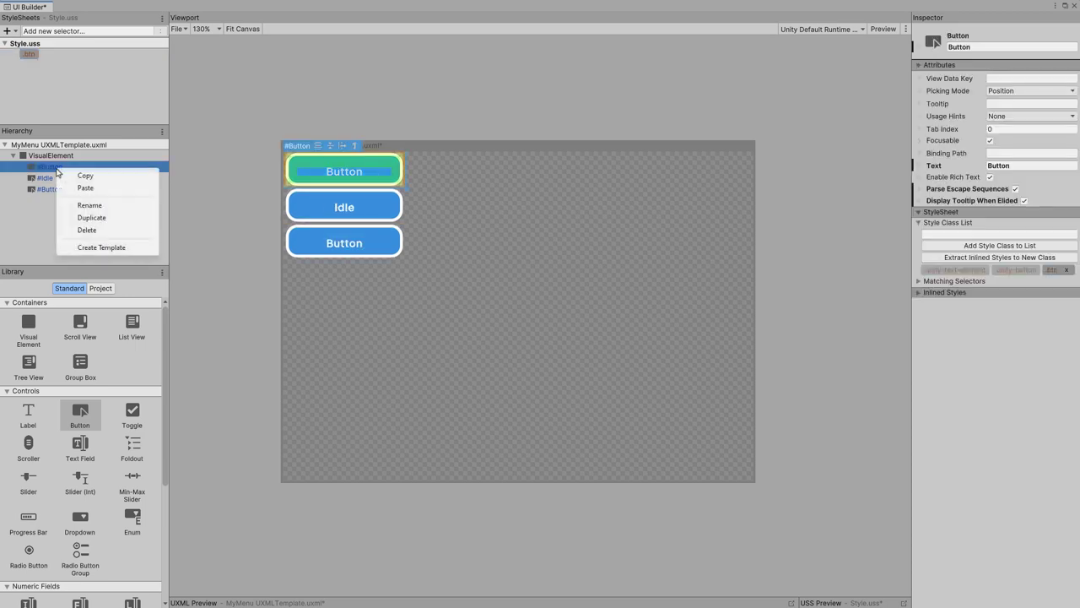
click(93, 204)
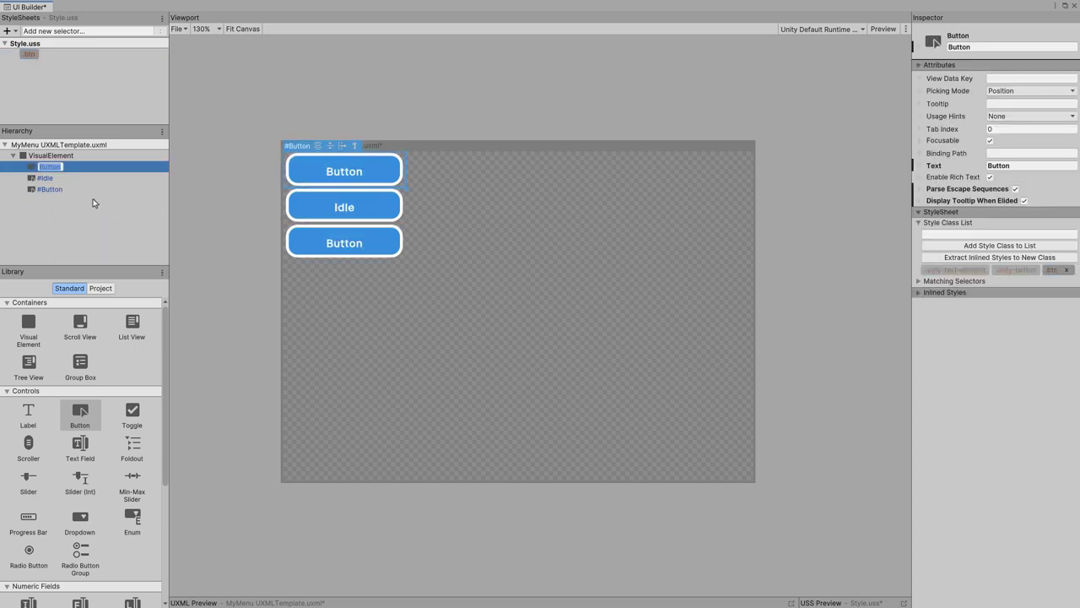
text(Saf)
text(als)
key(Return)
- Rename the bottom button Jumping
click(55, 190)
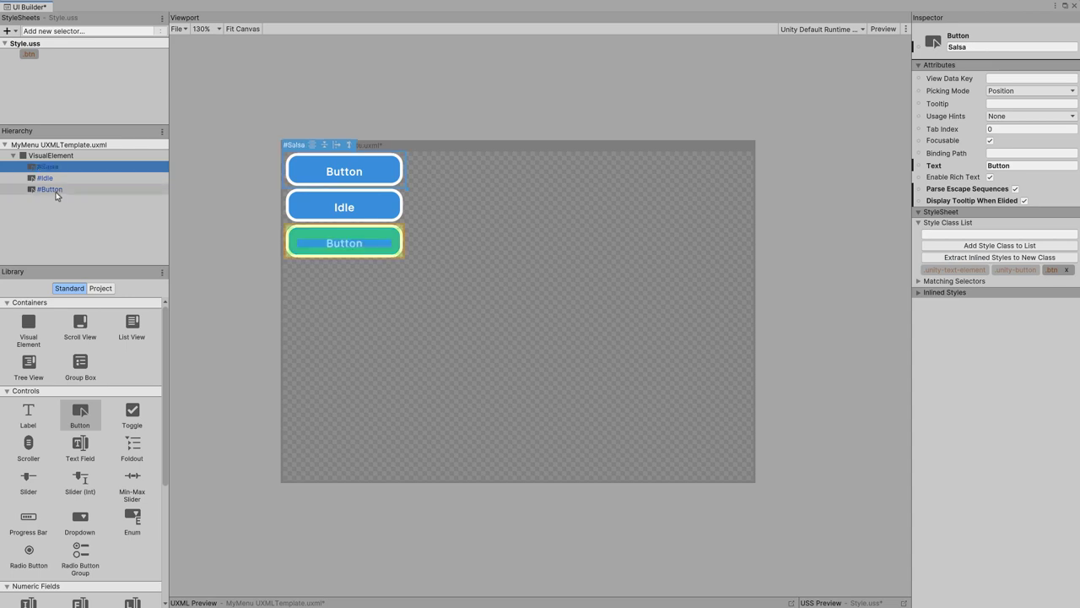
right_click(56, 190)
click(84, 228)
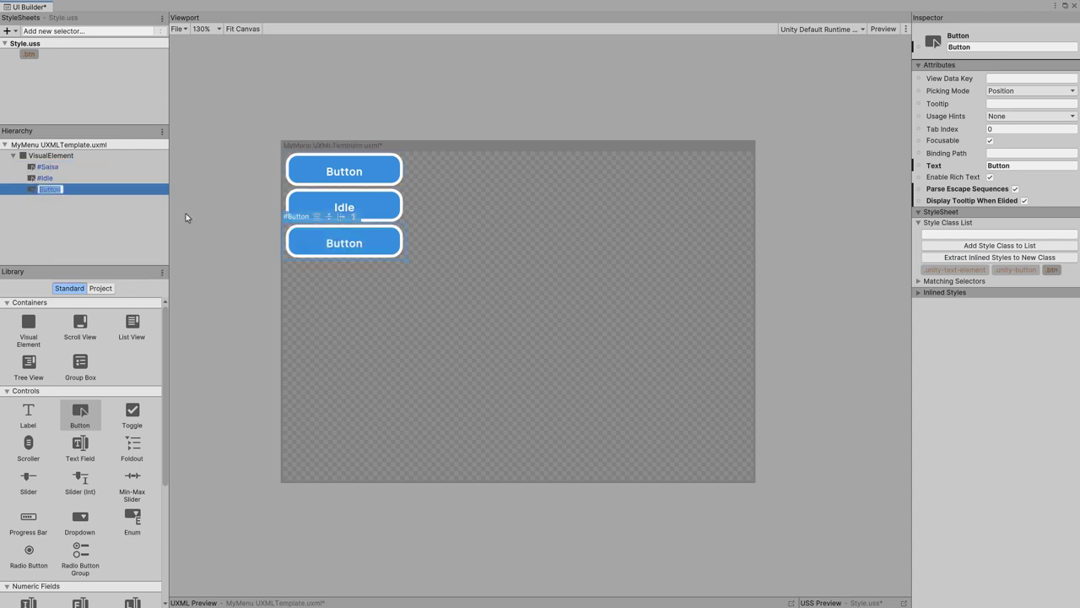
text(Jumping)
key(Return)
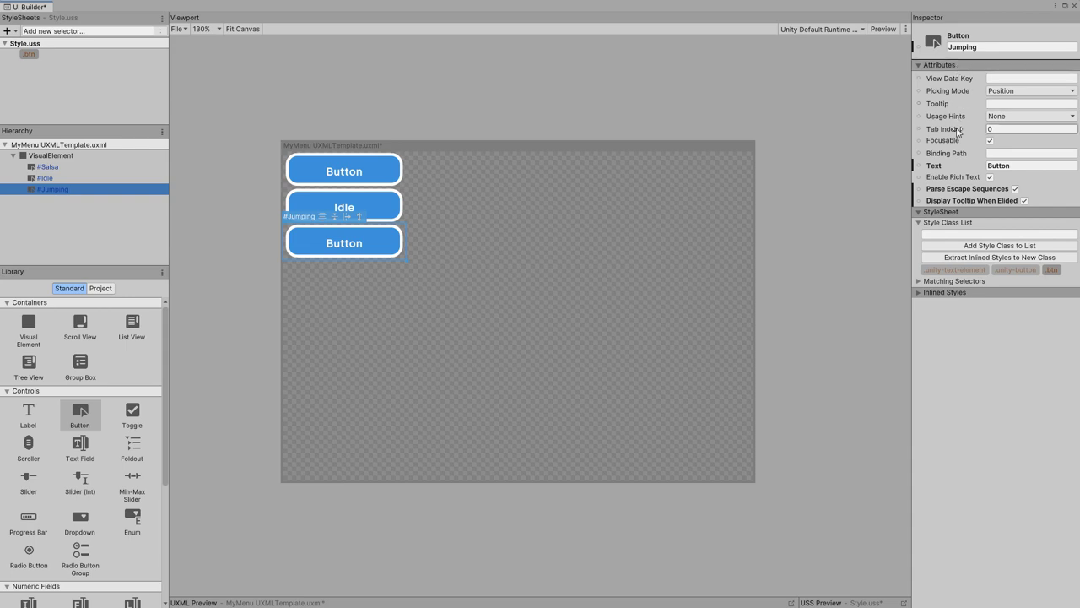
- Set the button label texts to Jumping and Salsa
click(1004, 166)
text(Ju)
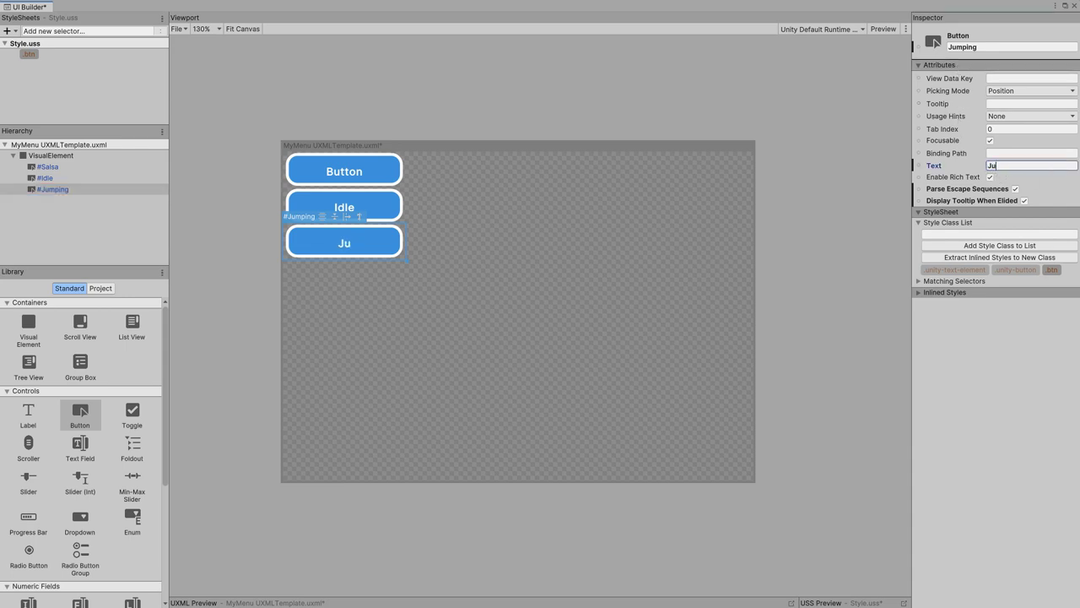
text(mping)
click(345, 171)
click(1001, 166)
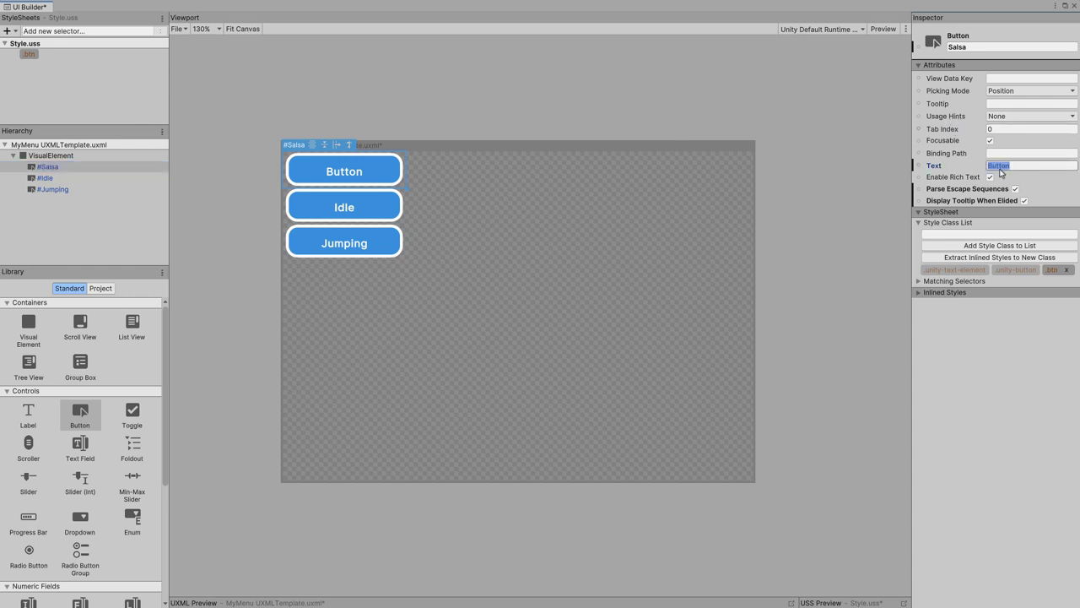
text(Salsa)
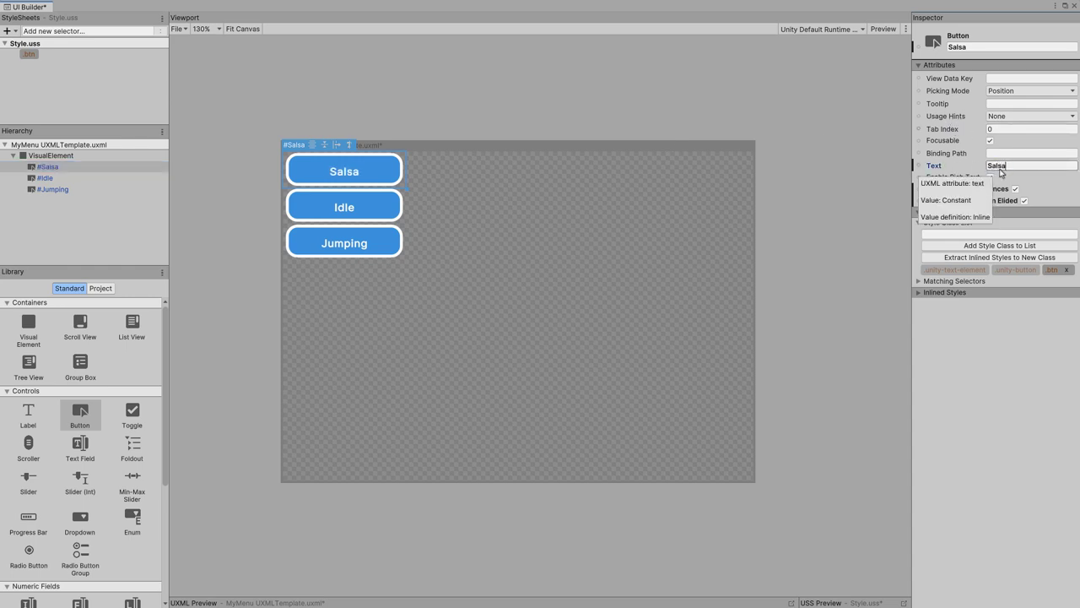
click(59, 157)
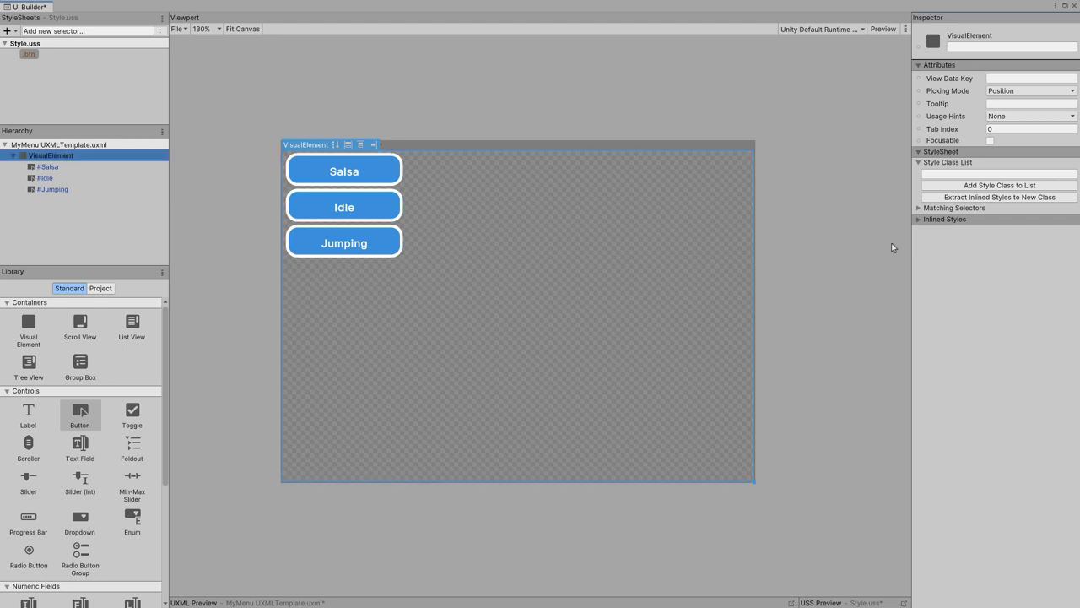
- Set the VisualElement's flex direction to row and leave wrap on nowrap after trying the alternatives
click(922, 220)
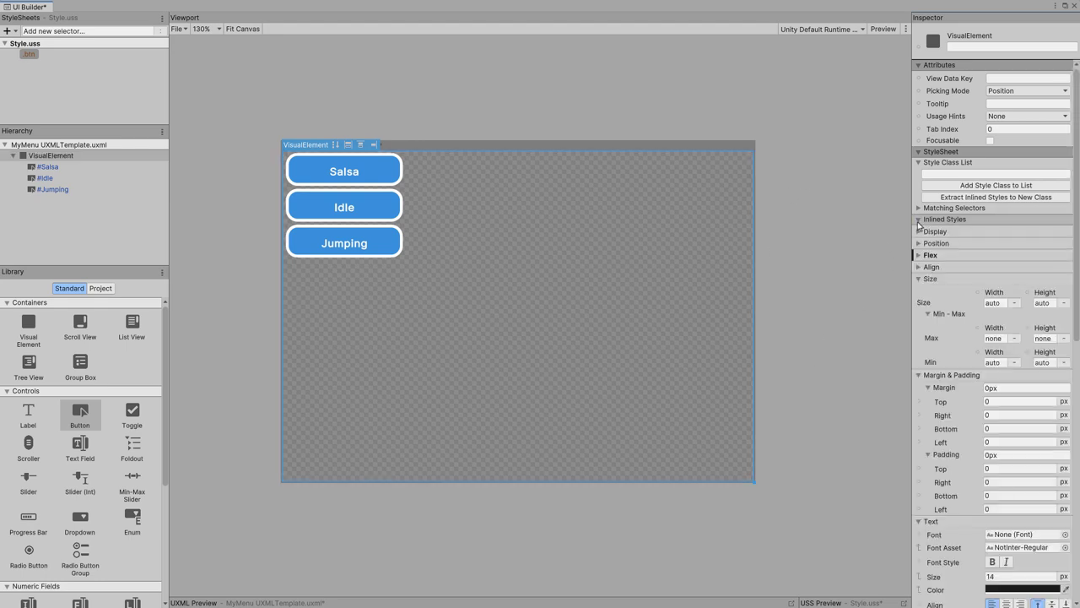
click(918, 256)
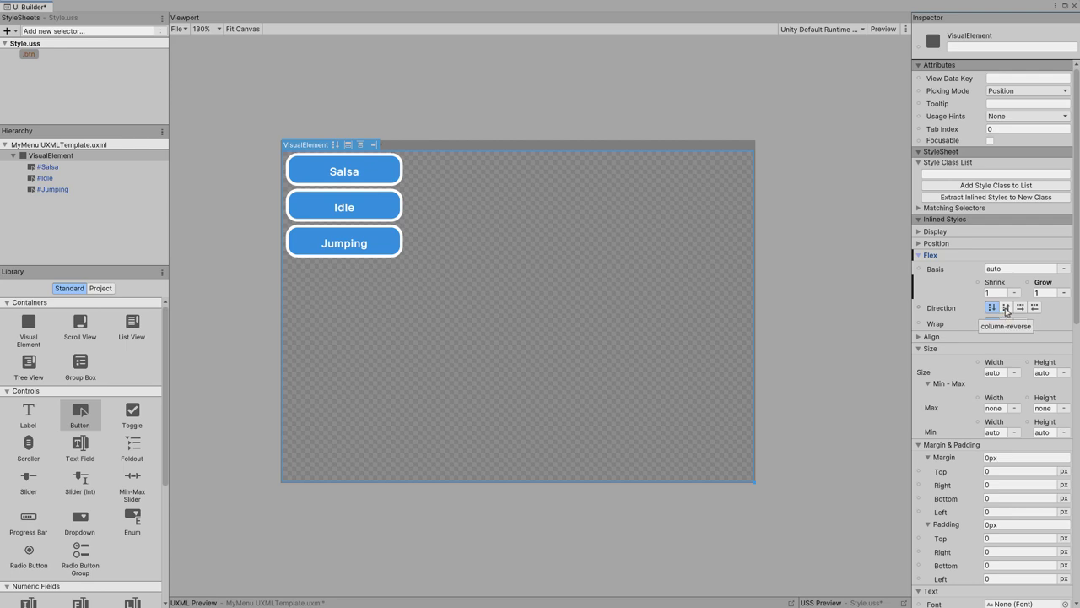
click(1006, 308)
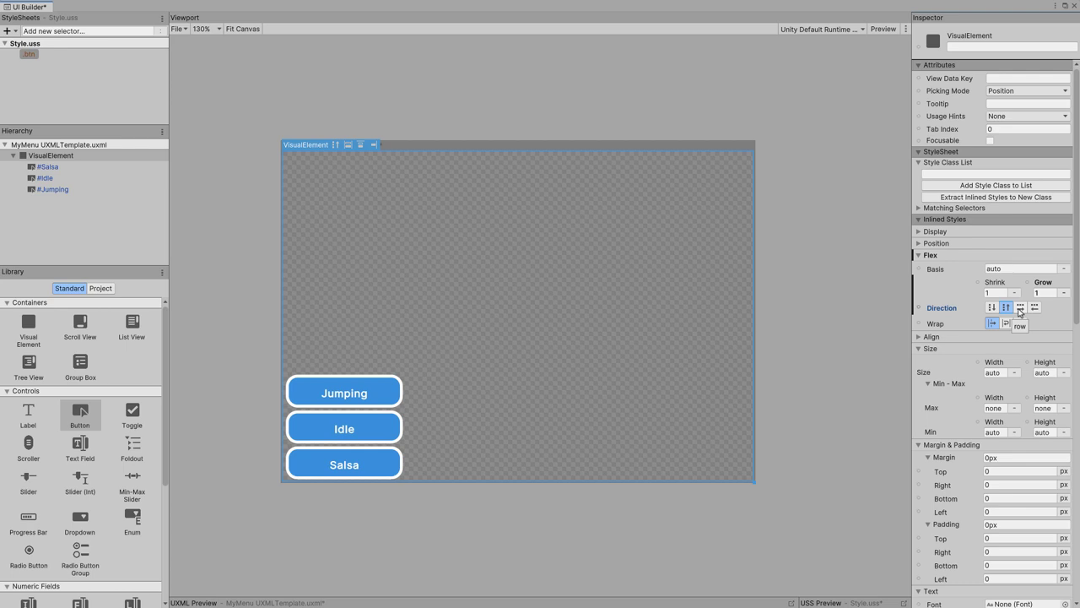
click(1019, 308)
click(1034, 308)
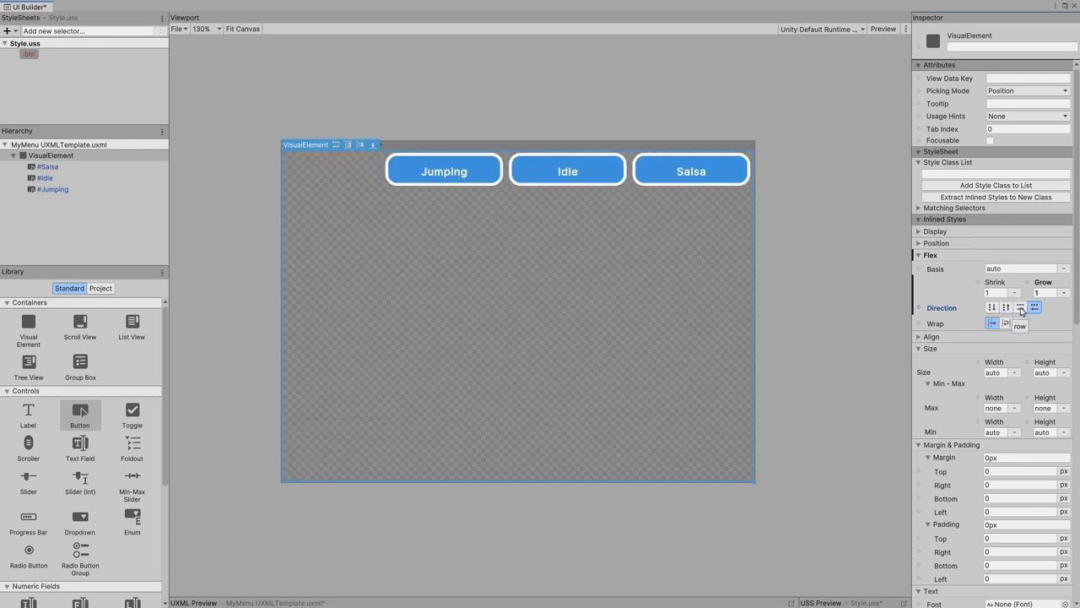
click(1021, 308)
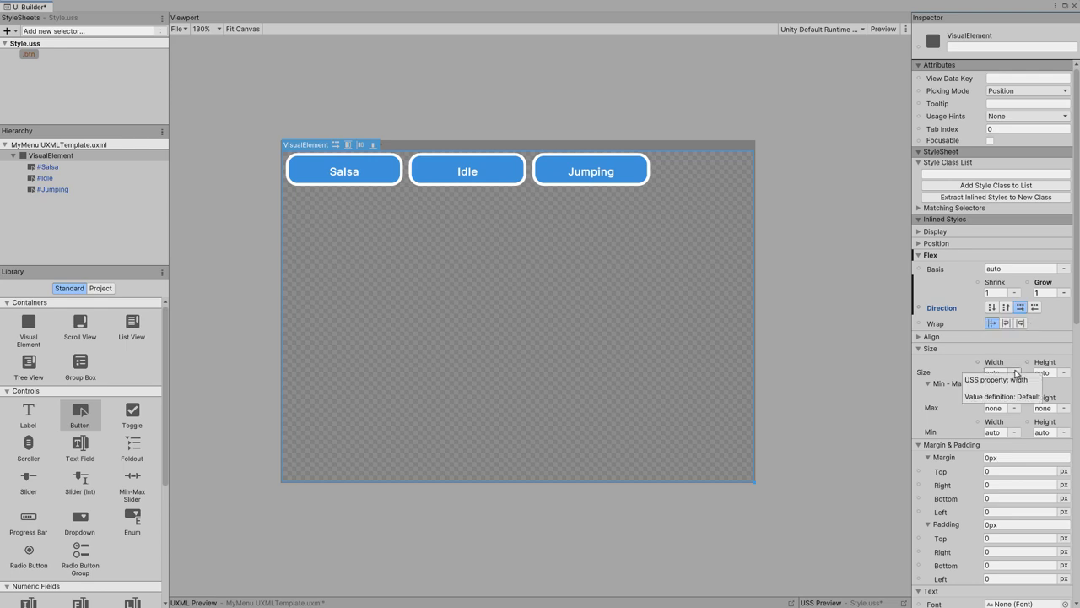
click(1007, 326)
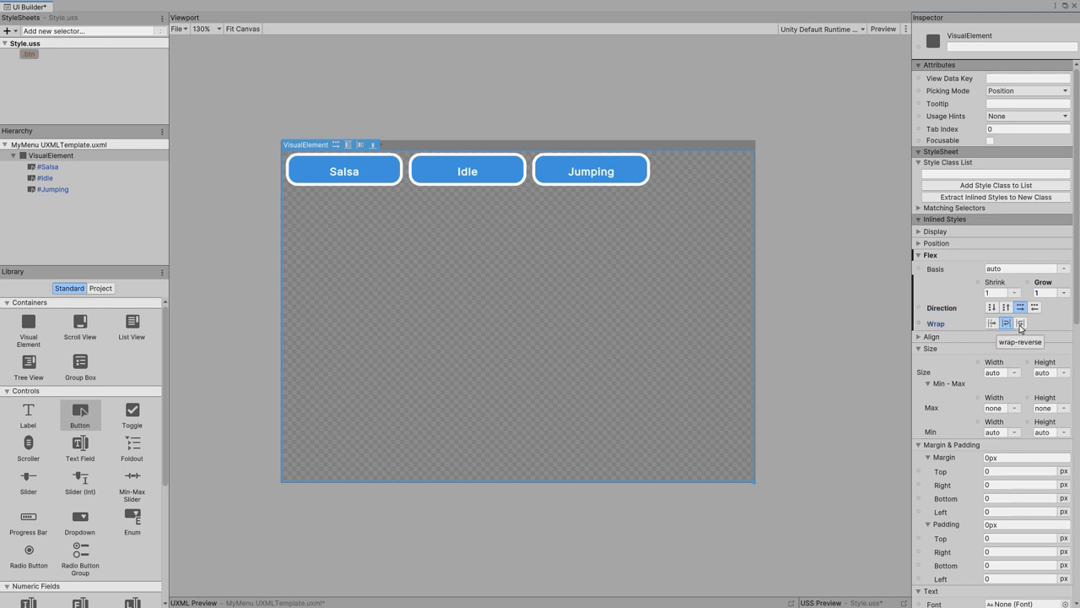
click(1021, 324)
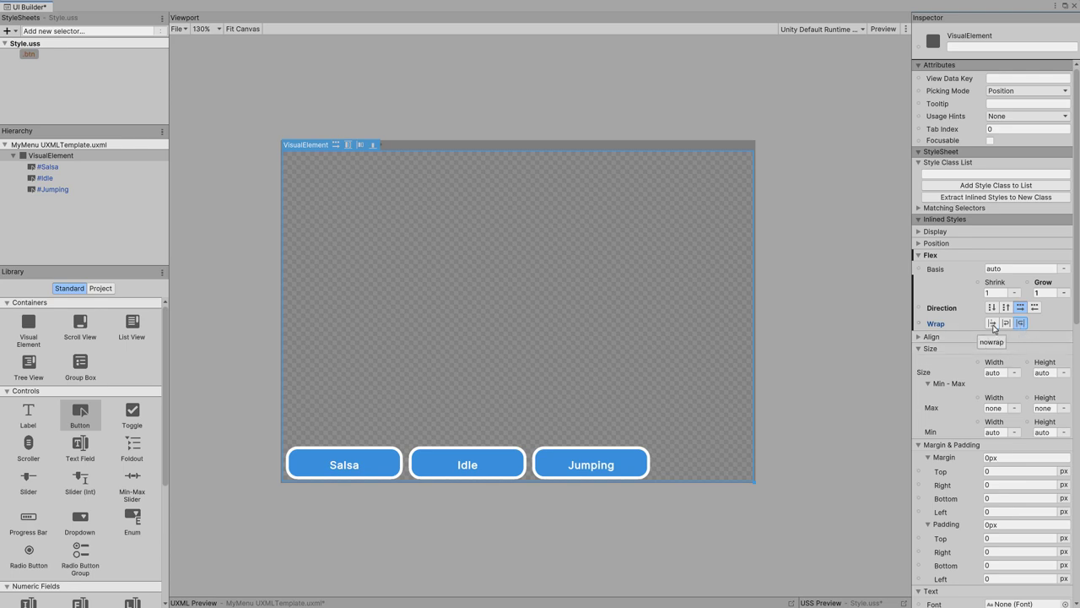
click(993, 324)
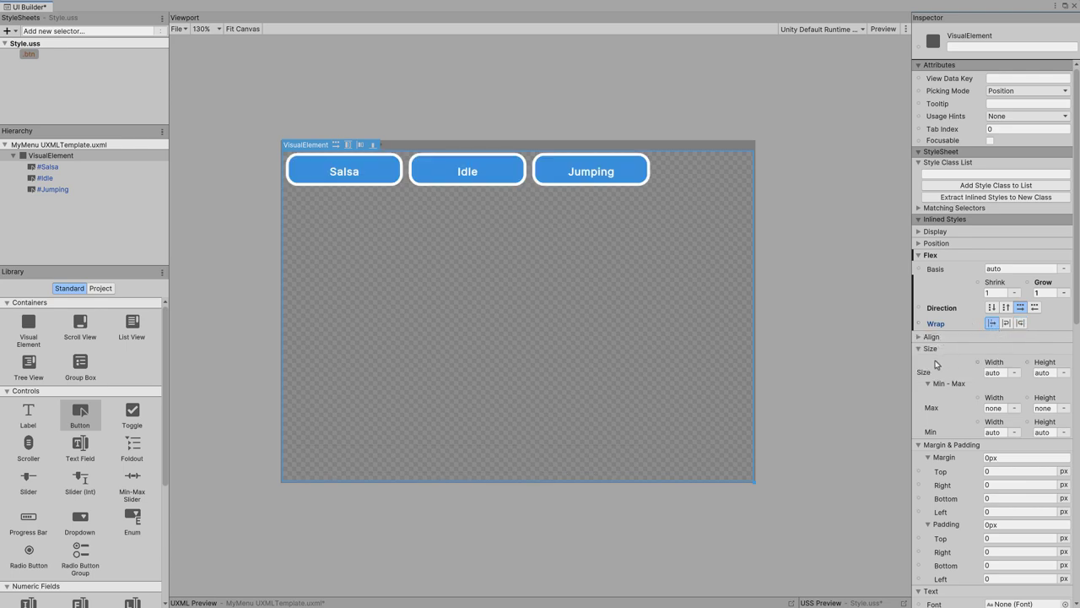
- Set the container's justify-content to space-around after trying center, flex-end and space-between
click(918, 337)
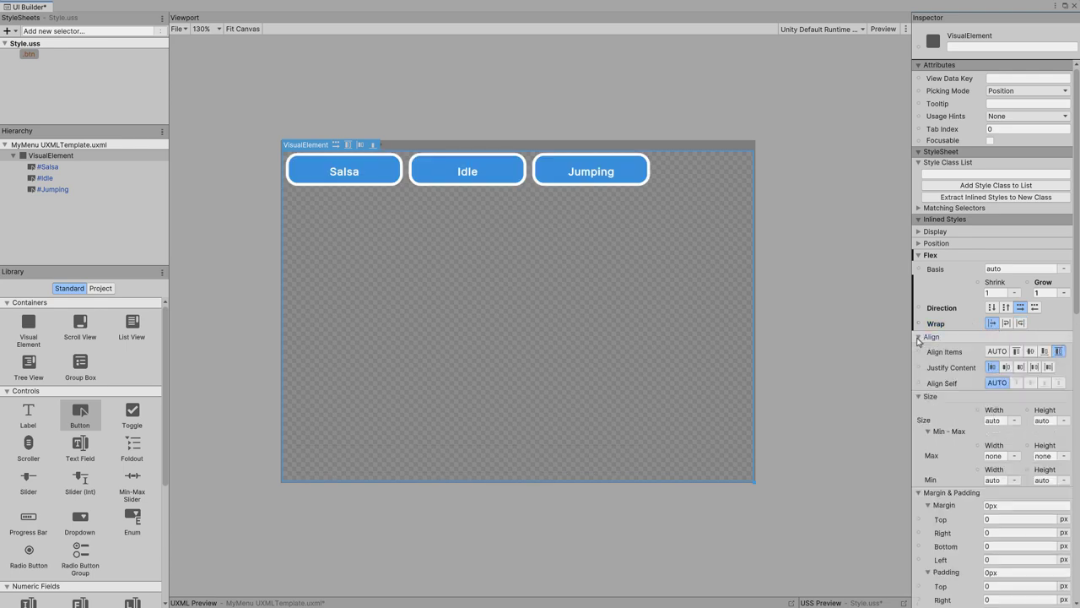
click(1007, 367)
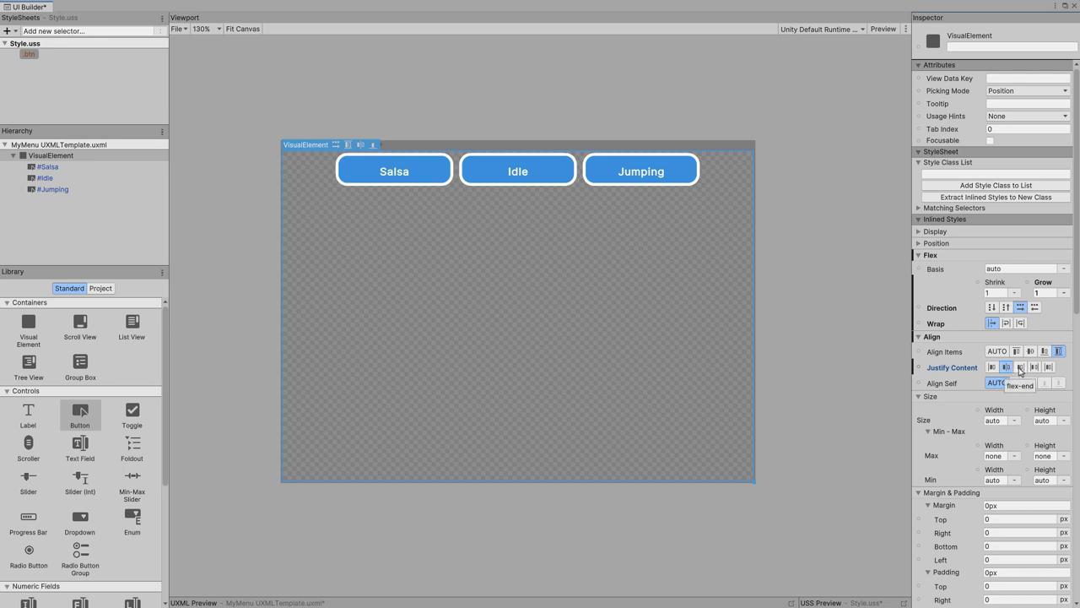
click(1021, 367)
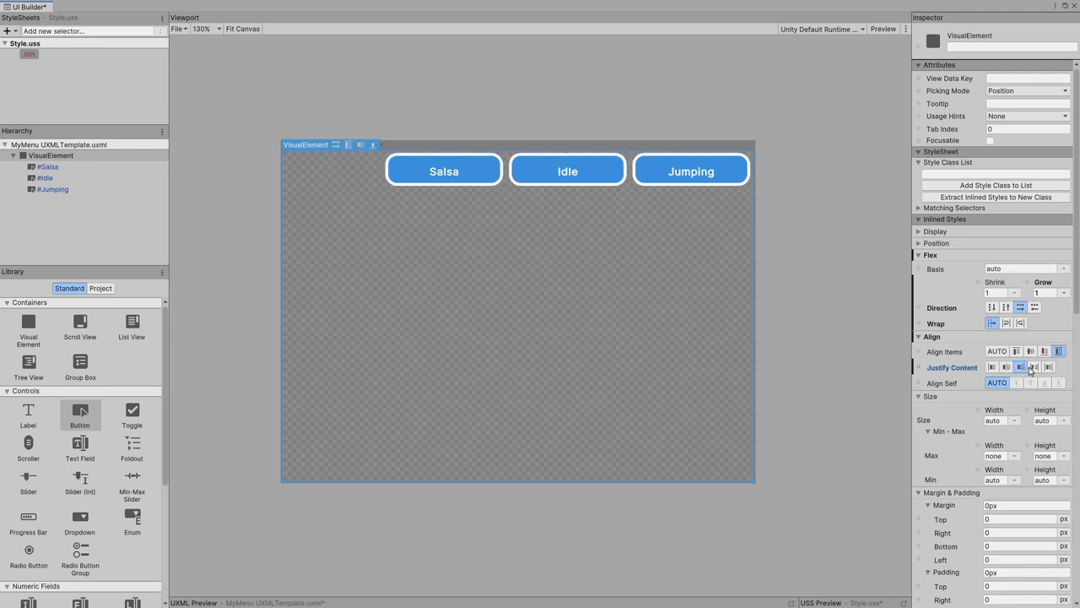
click(1034, 367)
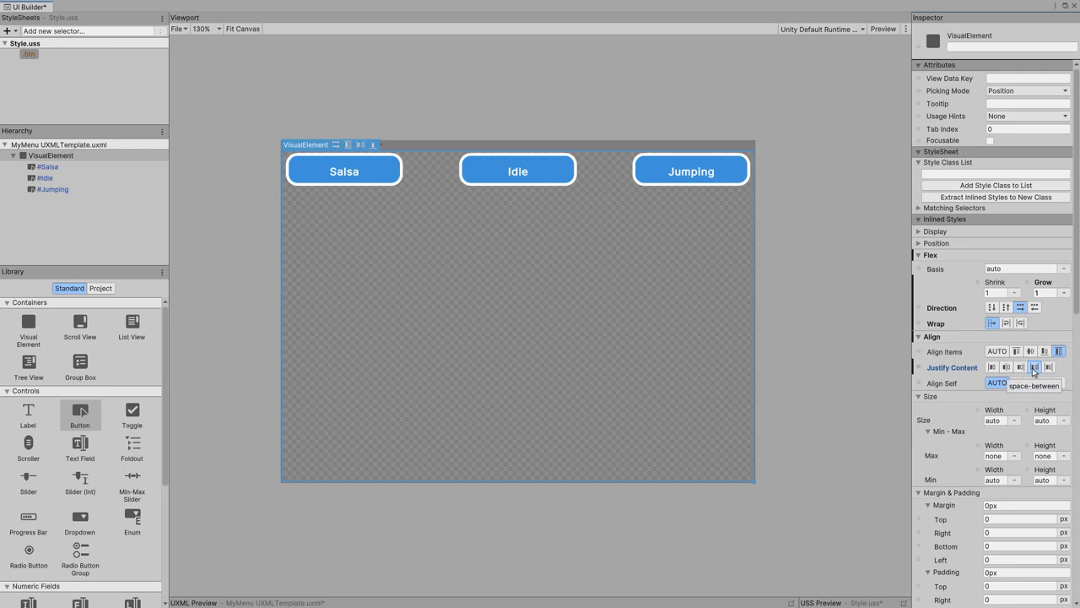
click(1049, 368)
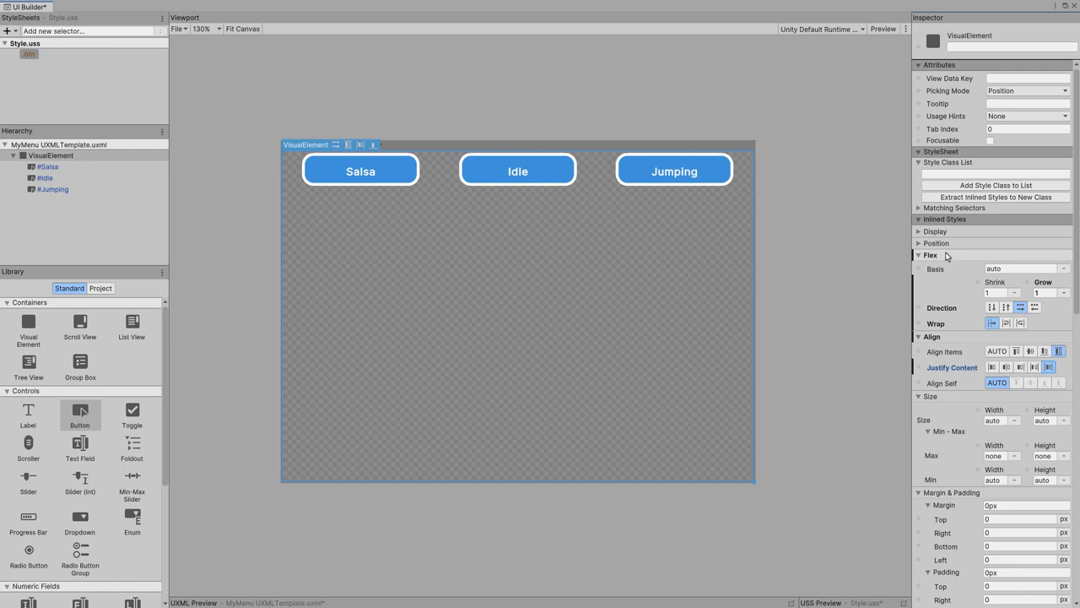
- Set the container's background colour to opaque grey 6D6D6D with alpha 255
scroll(944, 426, down, 5)
scroll(944, 425, down, 5)
scroll(945, 425, down, 5)
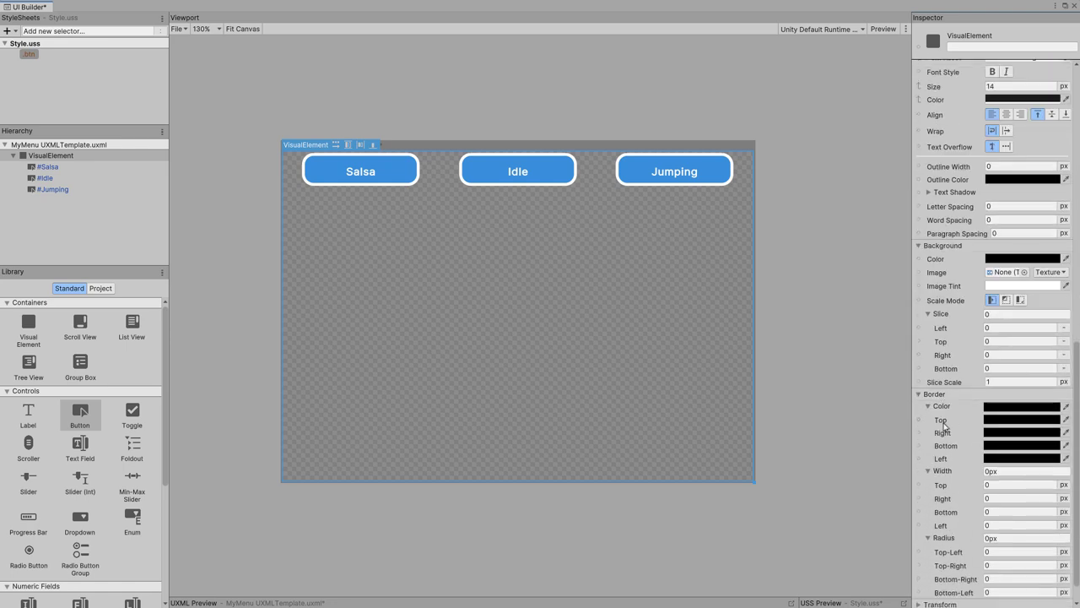
scroll(945, 425, down, 2)
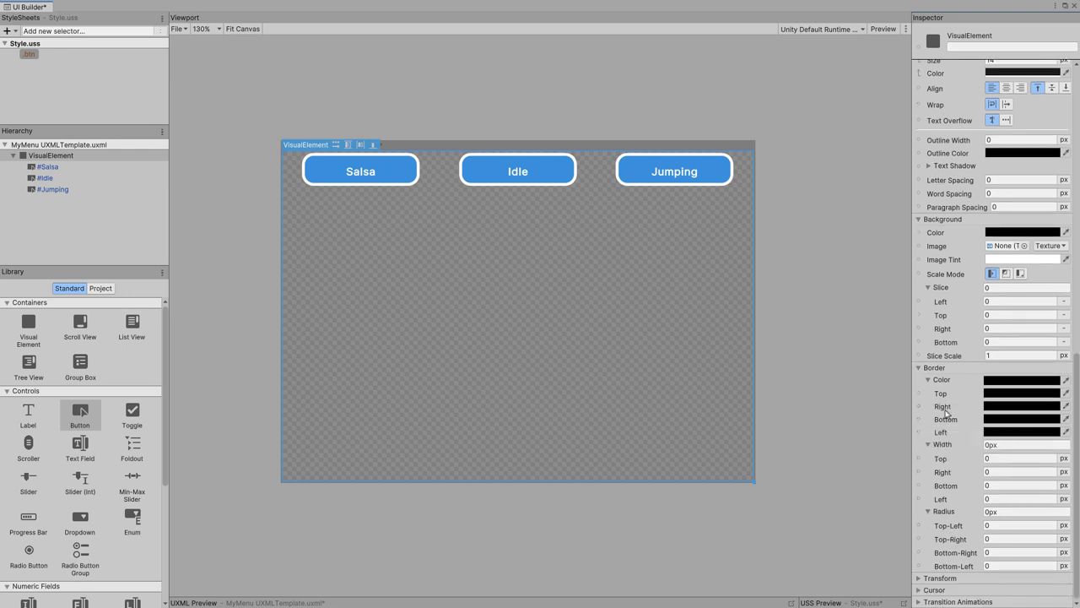
click(1000, 233)
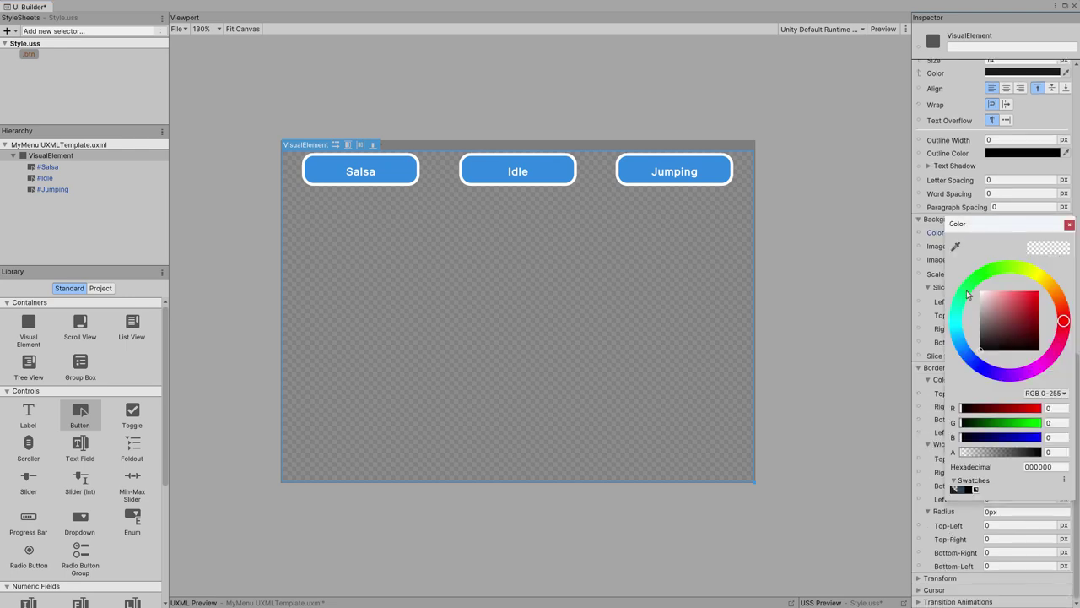
drag(997, 453, 1047, 454)
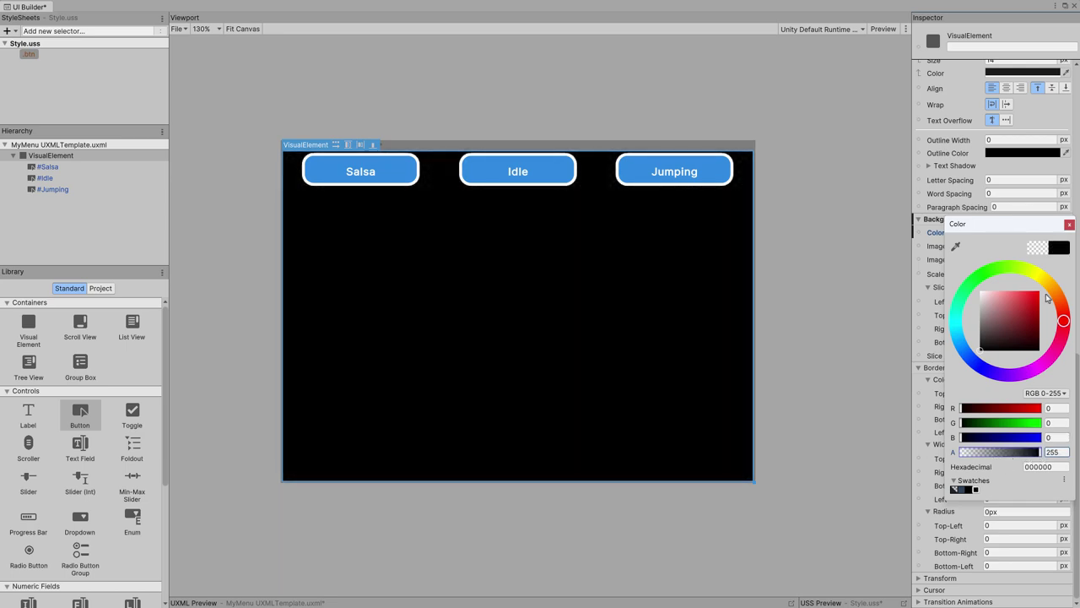
drag(995, 325, 970, 326)
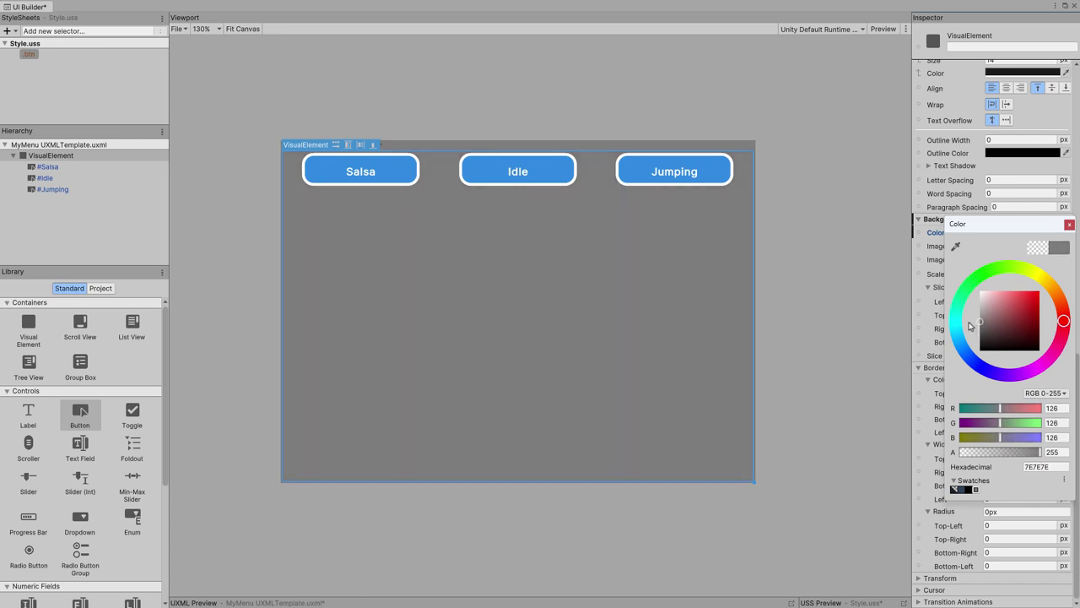
click(957, 331)
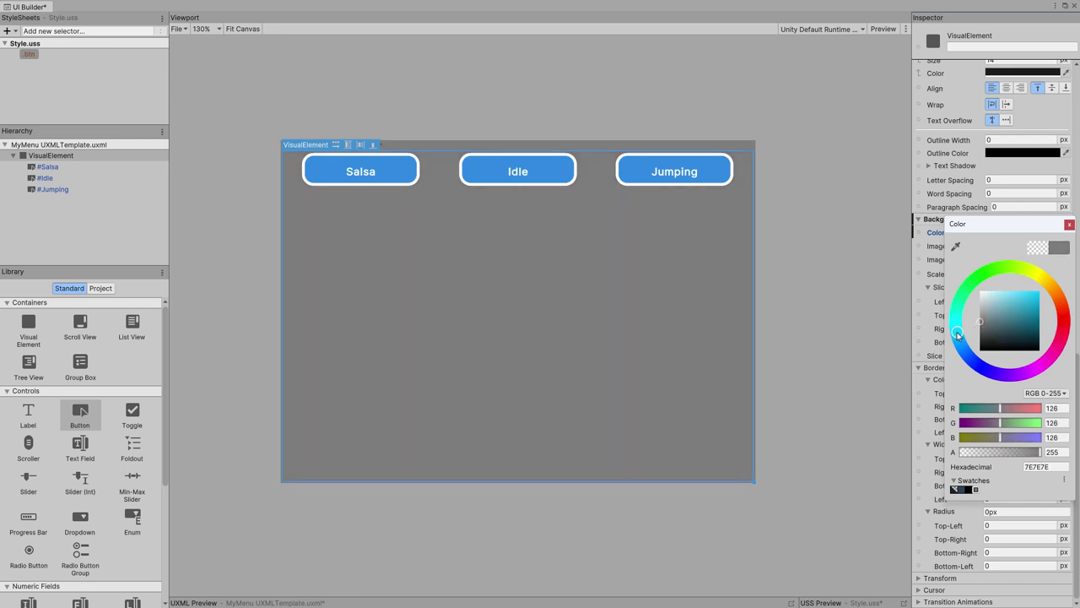
drag(1004, 326, 974, 330)
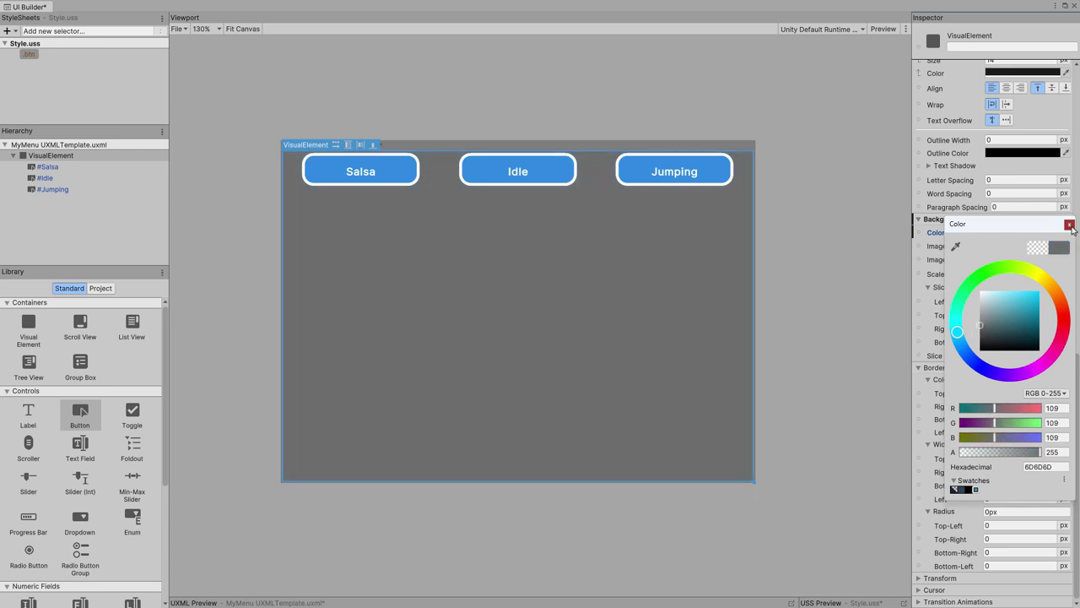
click(1070, 224)
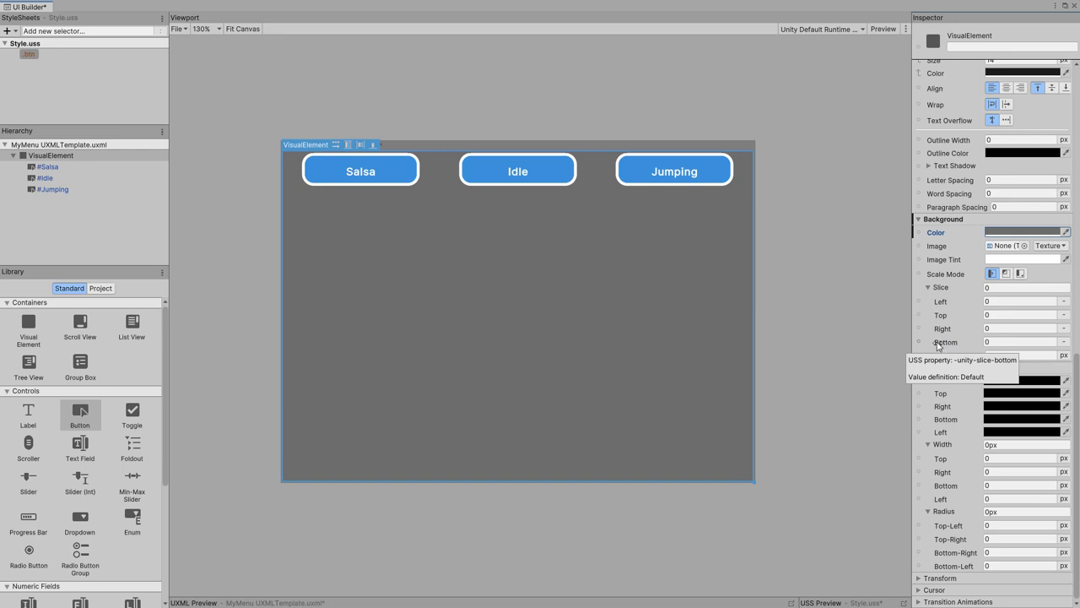
- Return the container's Align Self to auto after trying each option, then add a Library VisualElement
scroll(967, 296, up, 3)
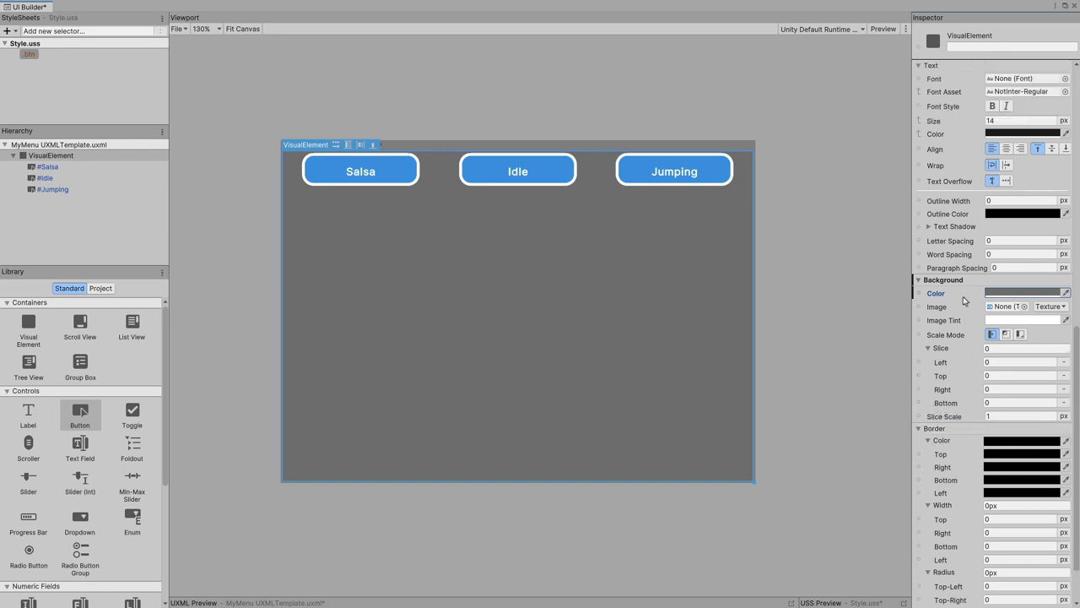
scroll(960, 320, up, 3)
scroll(958, 320, up, 3)
scroll(958, 320, up, 3)
scroll(958, 321, up, 3)
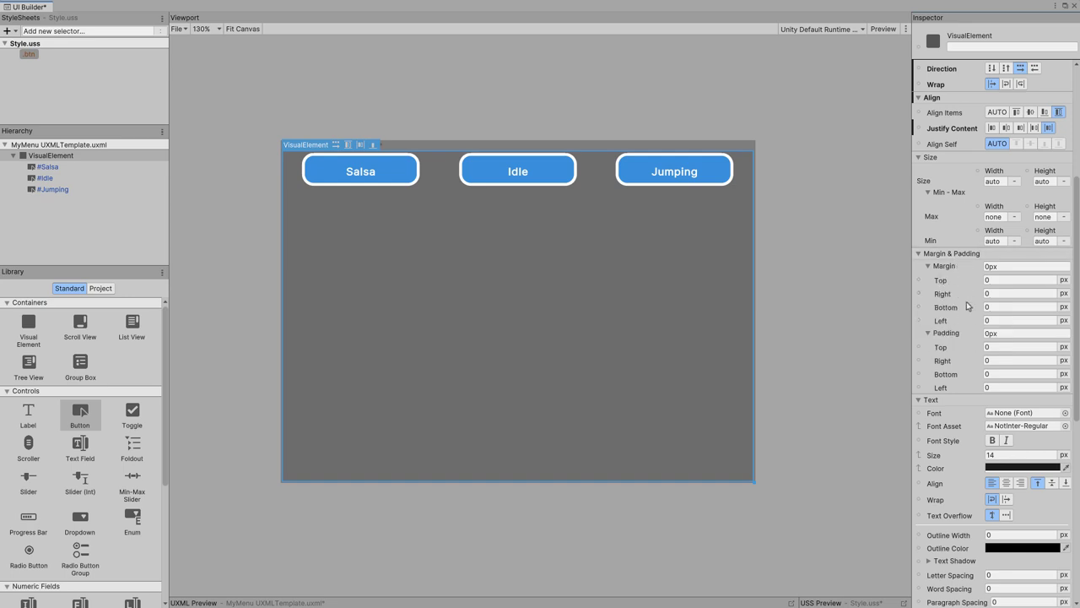
scroll(953, 173, up, 2)
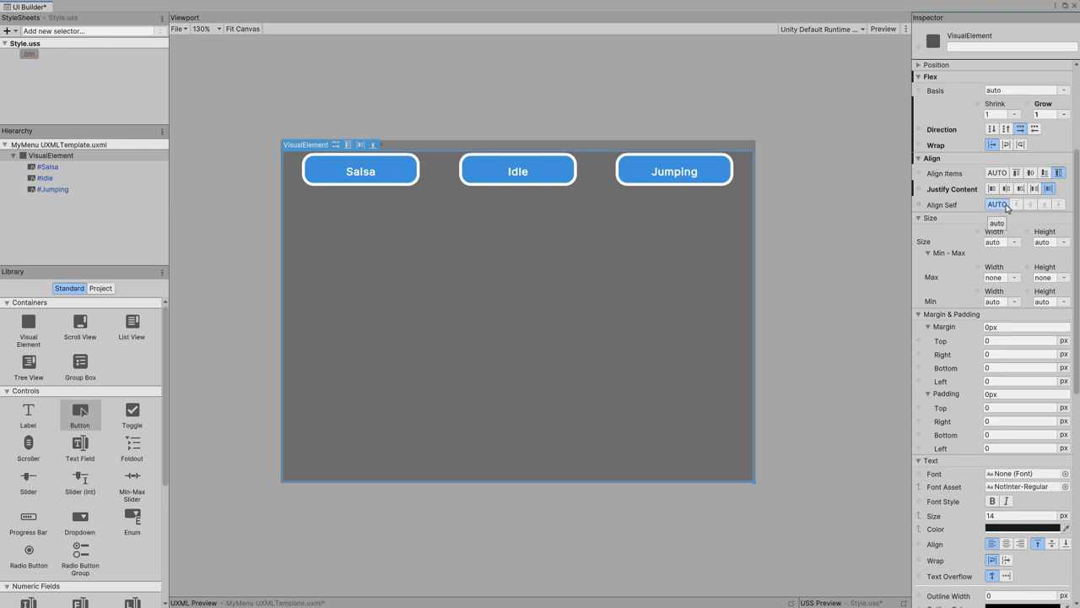
click(1006, 207)
click(1016, 205)
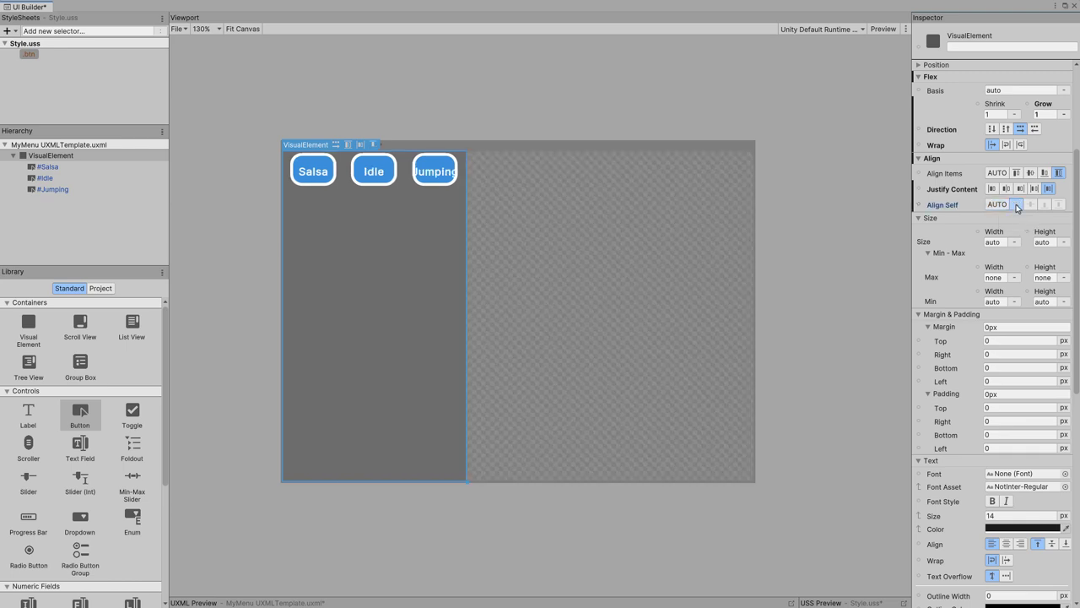
click(1032, 205)
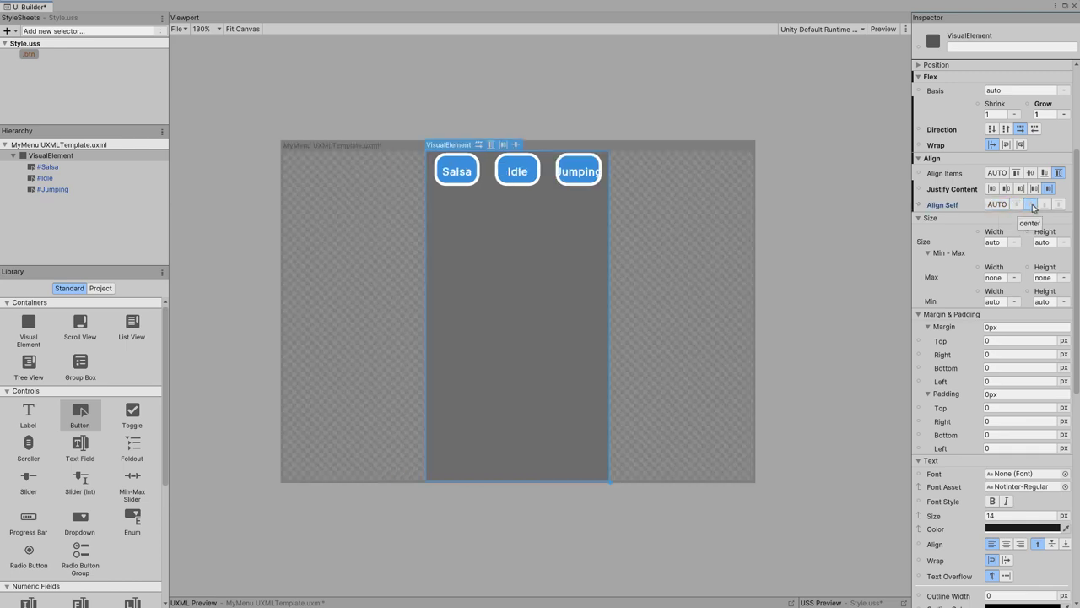
click(1044, 206)
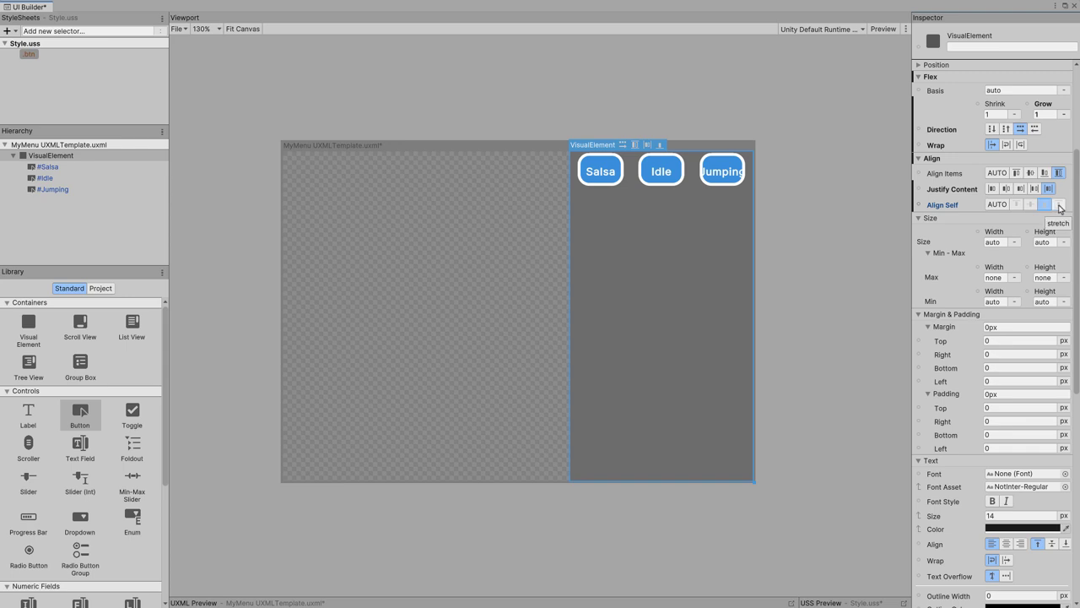
click(1060, 206)
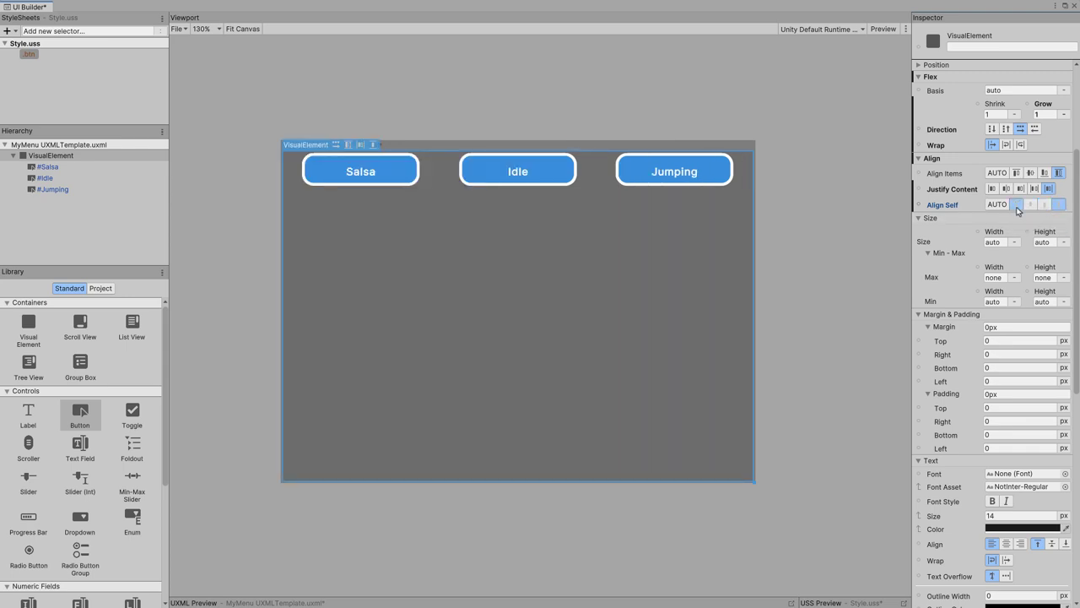
click(1017, 207)
click(1031, 207)
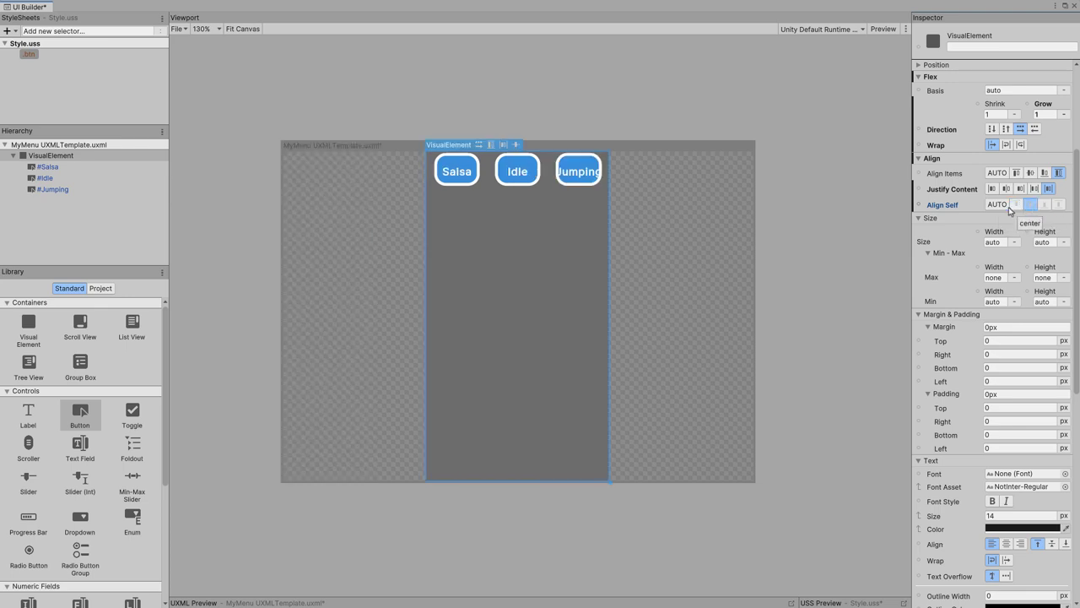
click(1003, 209)
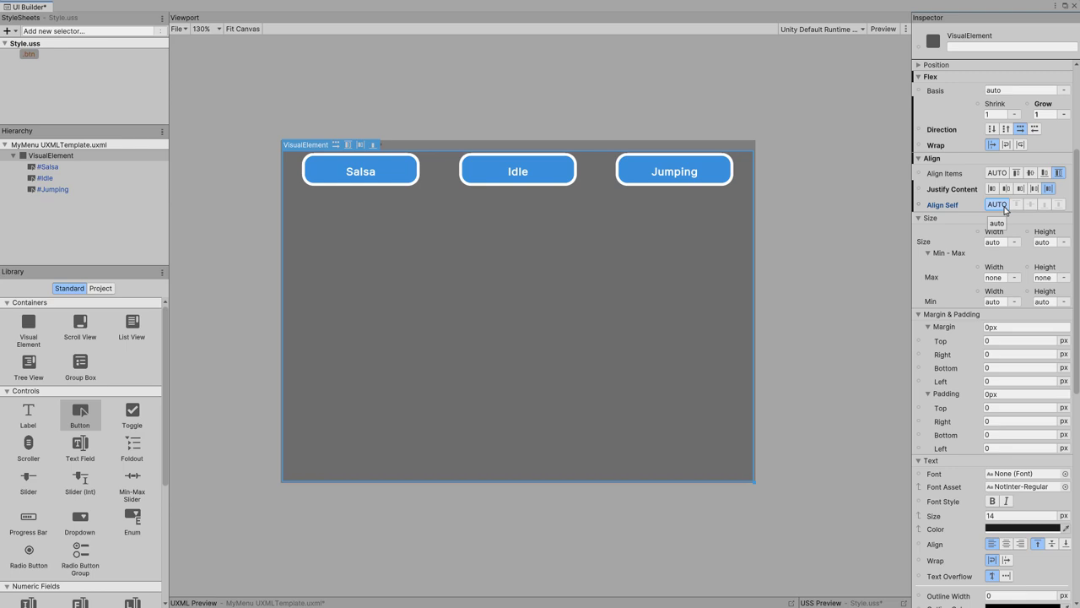
drag(29, 325, 35, 213)
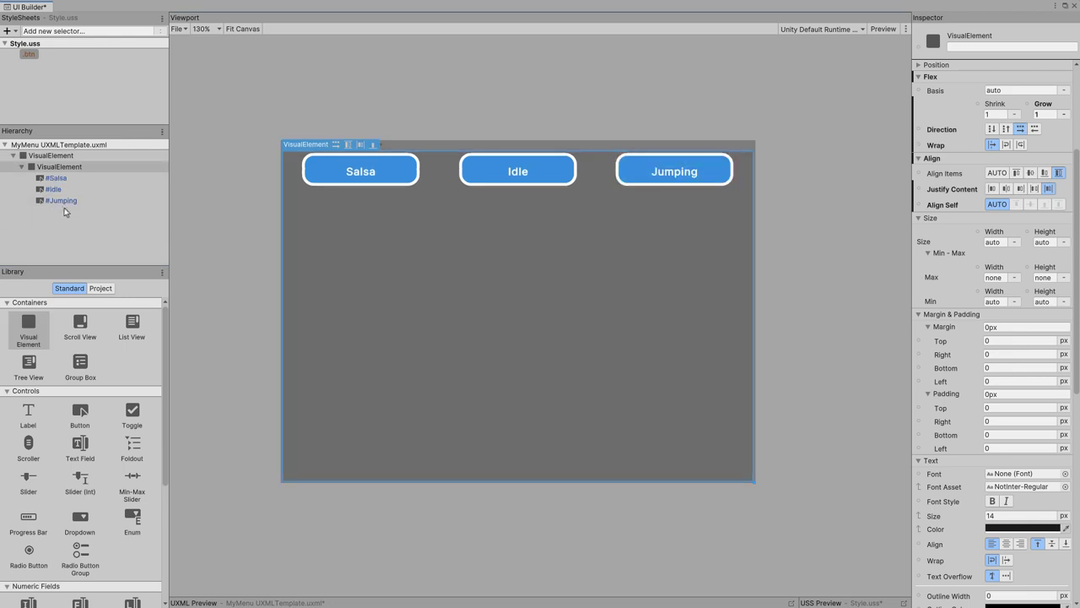
- Undo the nesting and move the new empty VisualElement above the button container under MyMenu
key(ctrl+z)
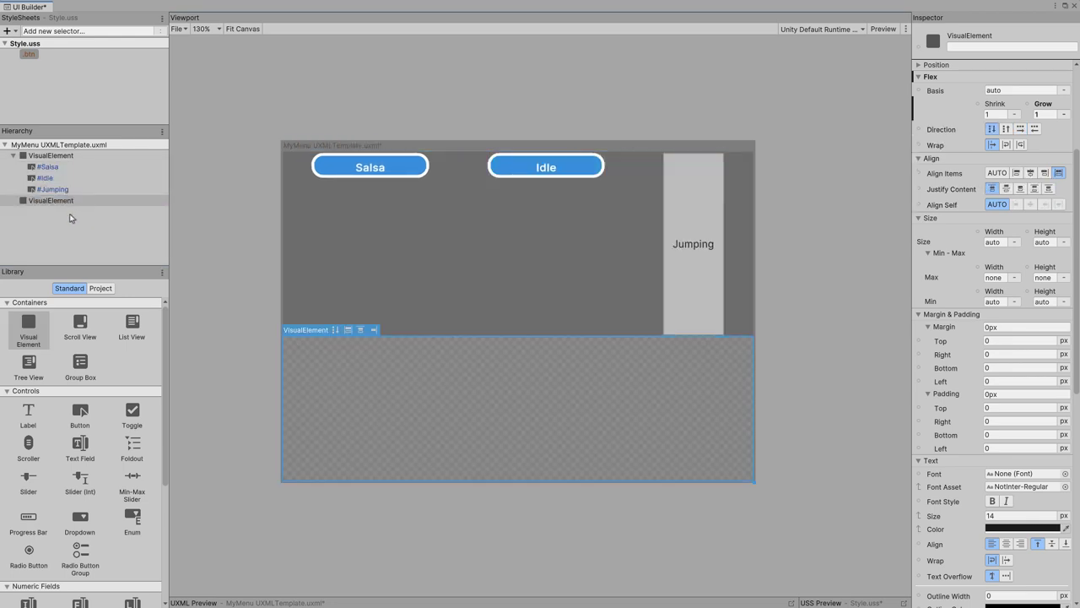
click(51, 202)
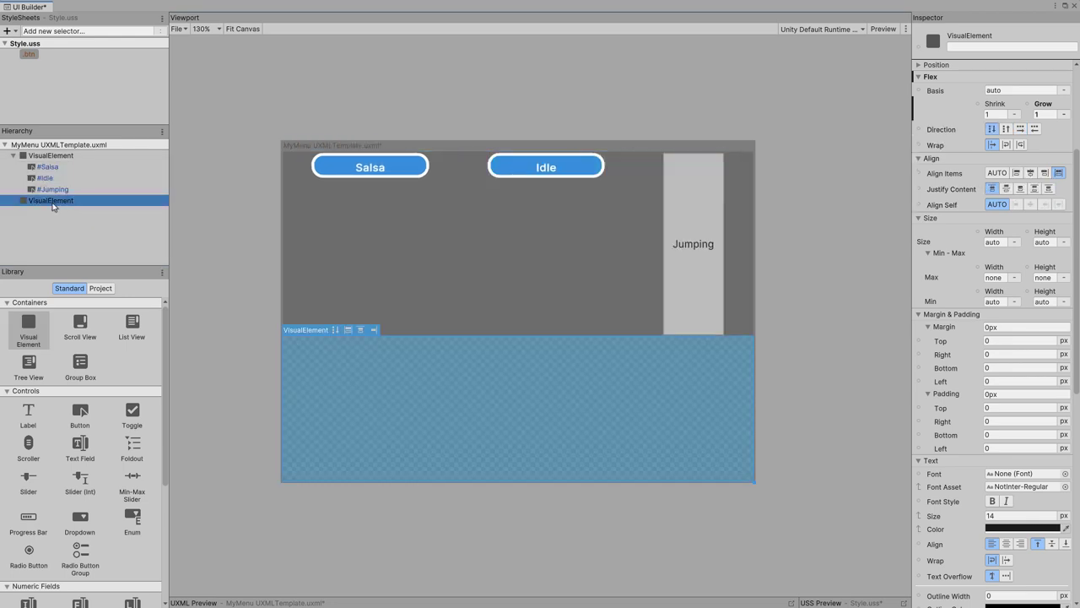
drag(29, 54, 687, 269)
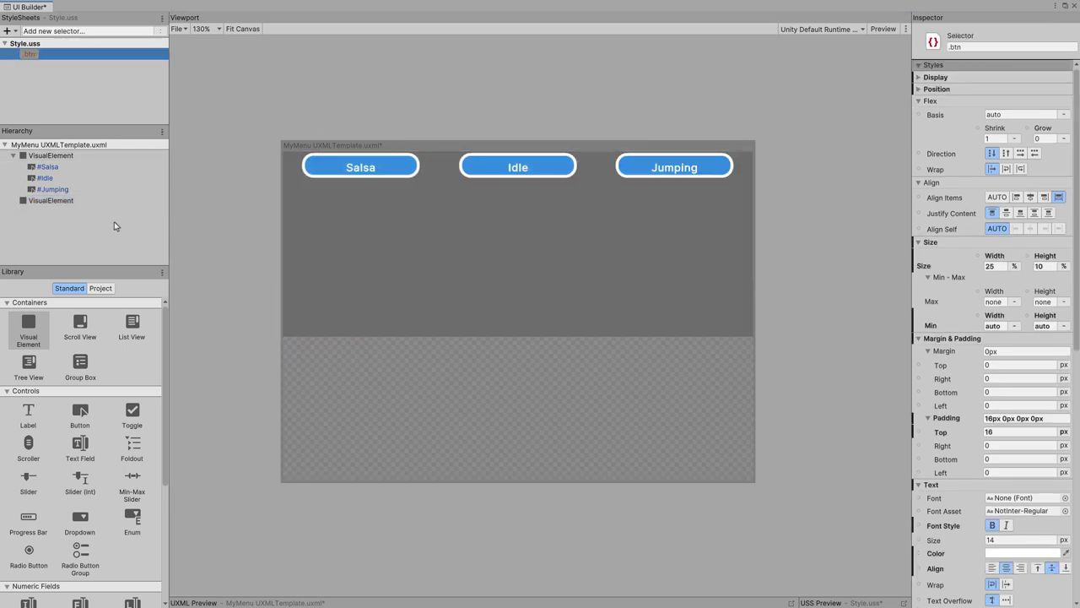
click(41, 201)
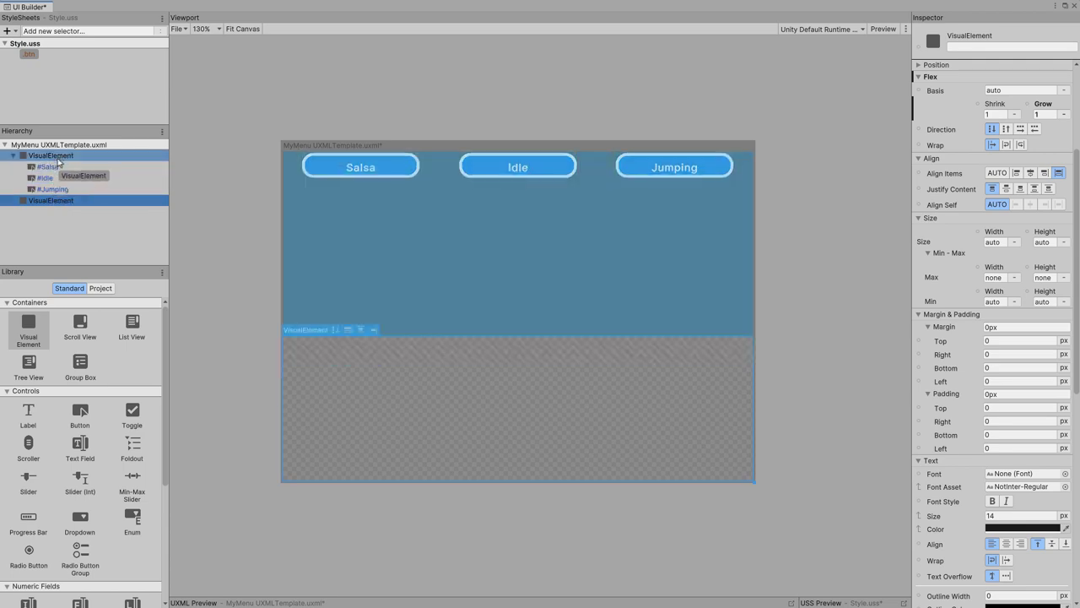
drag(59, 154, 59, 152)
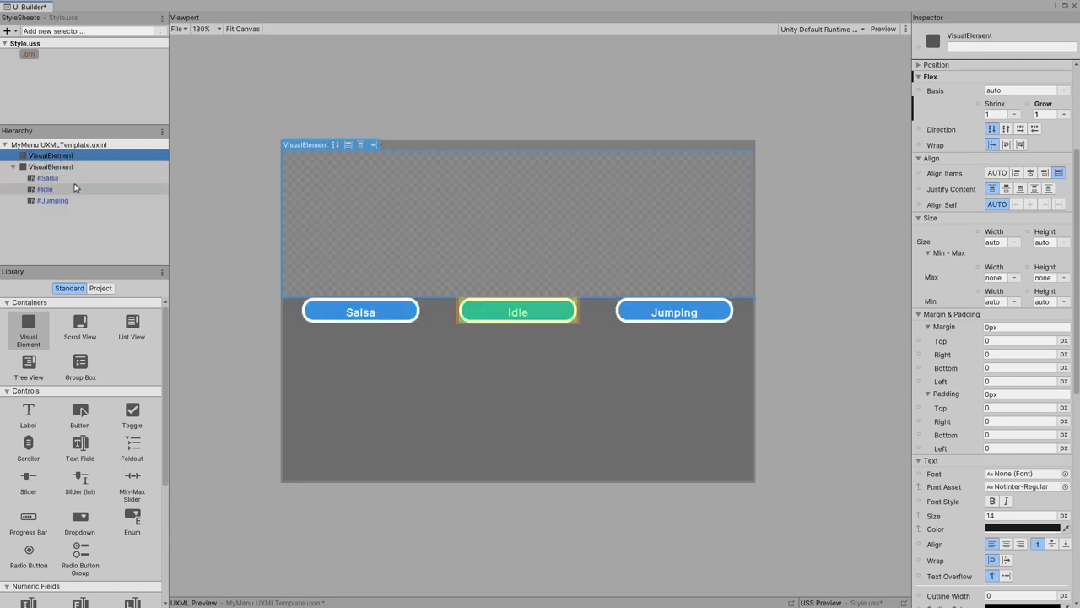
click(51, 166)
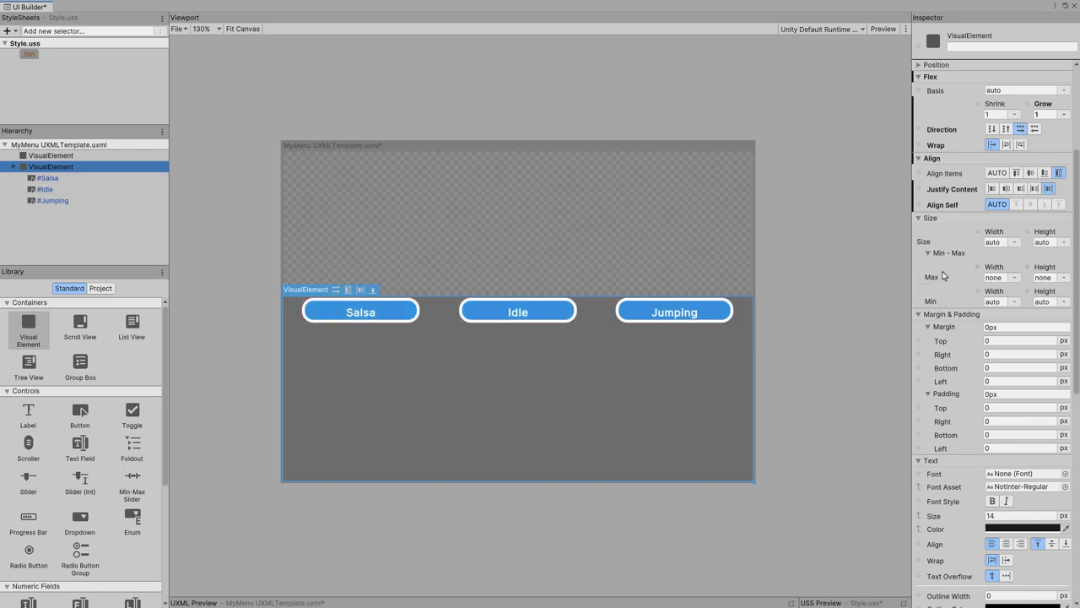
- Set the button container's flex grow to 0.5 after trying 2
scroll(945, 270, up, 3)
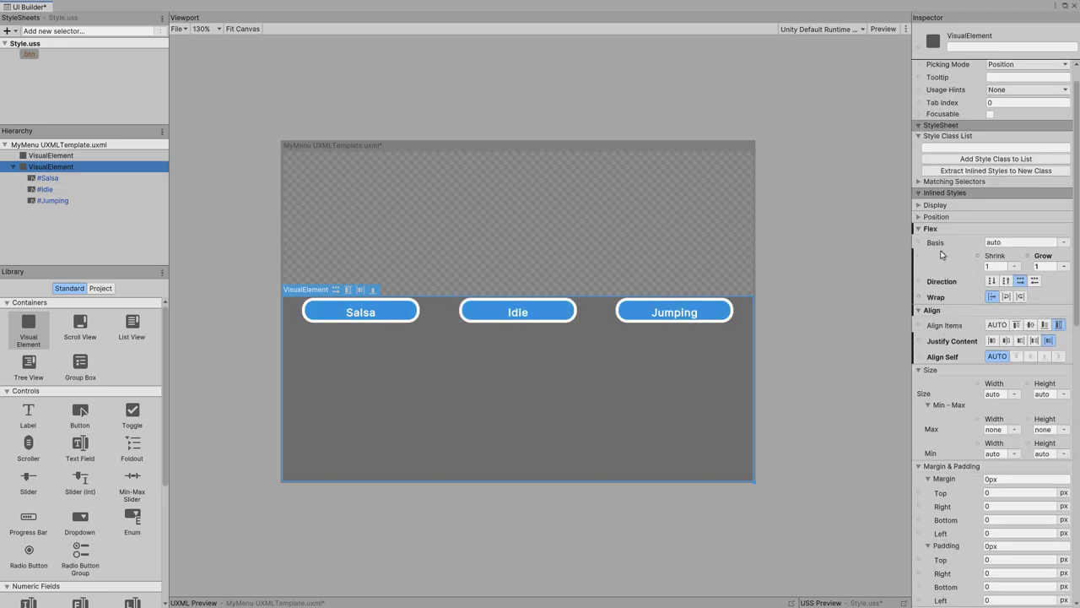
click(1045, 265)
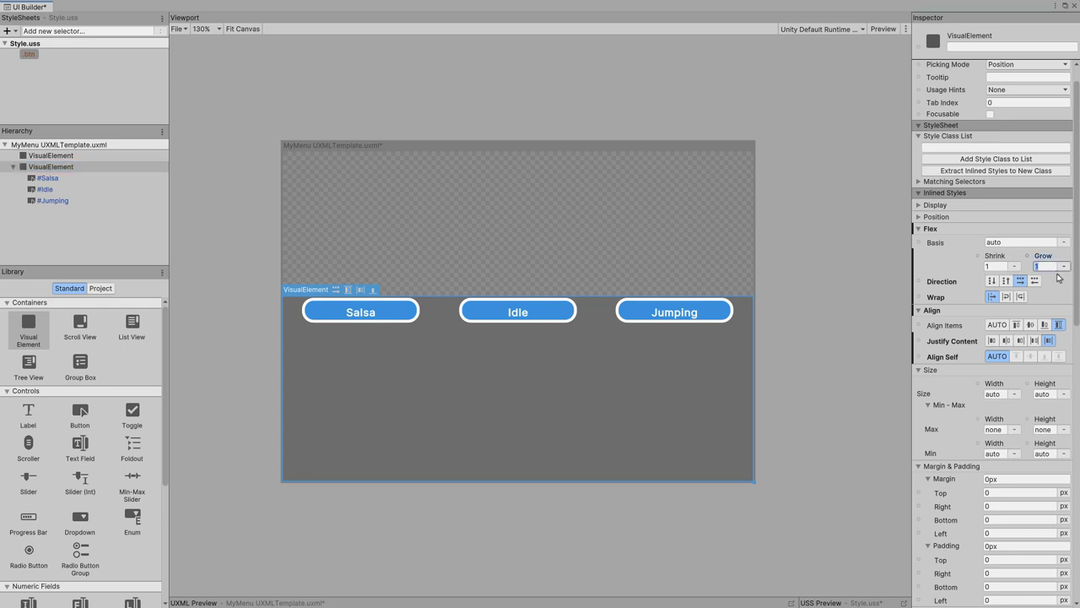
text(2)
key(Return)
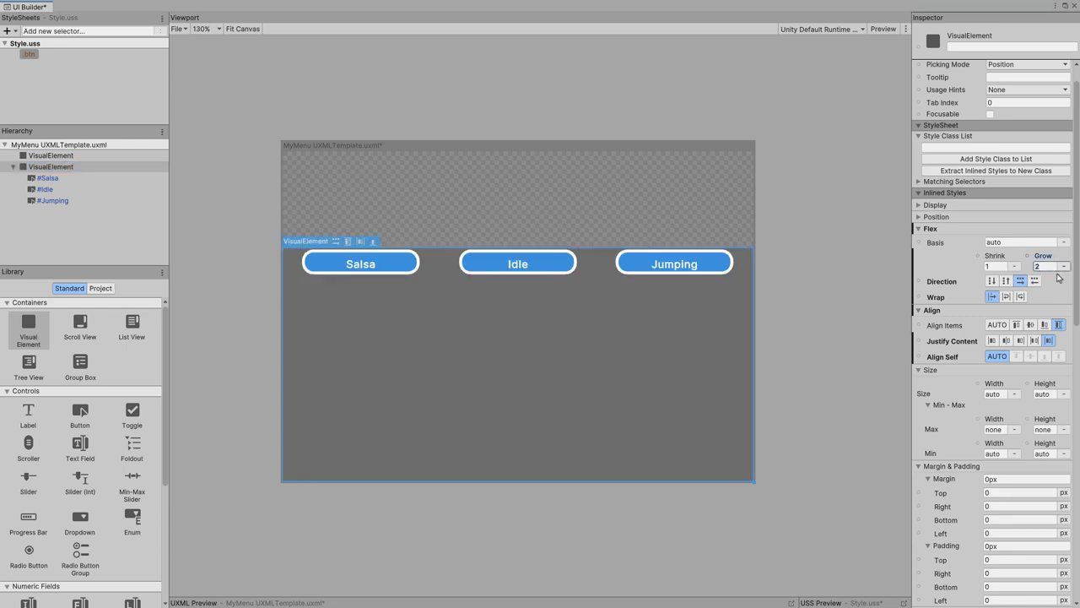
text(0.5)
key(Return)
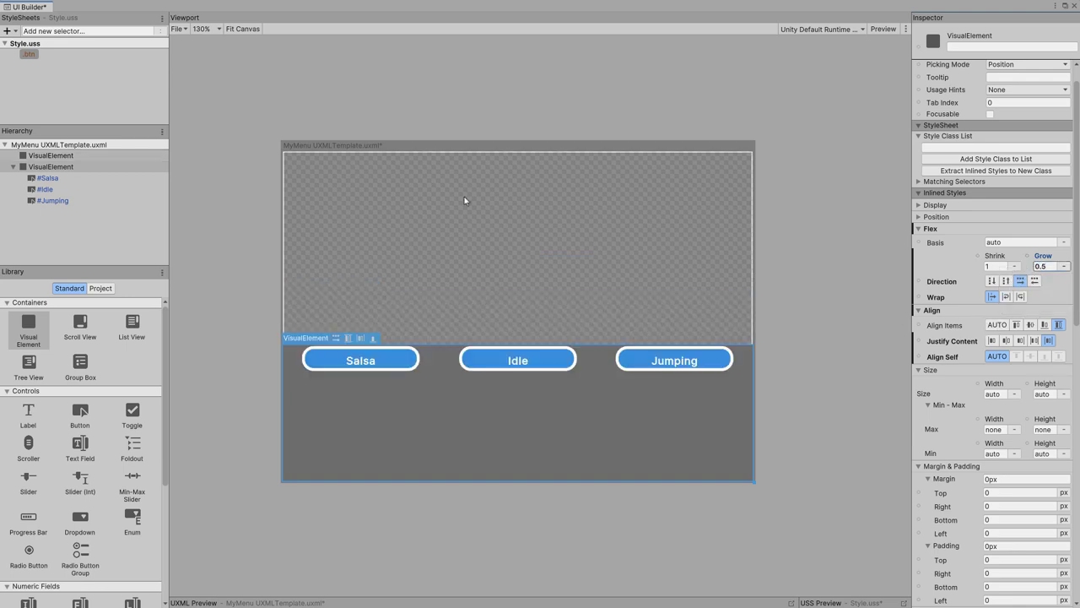
- Give the empty top VisualElement flex grow 3 and drag the canvas taller
click(75, 157)
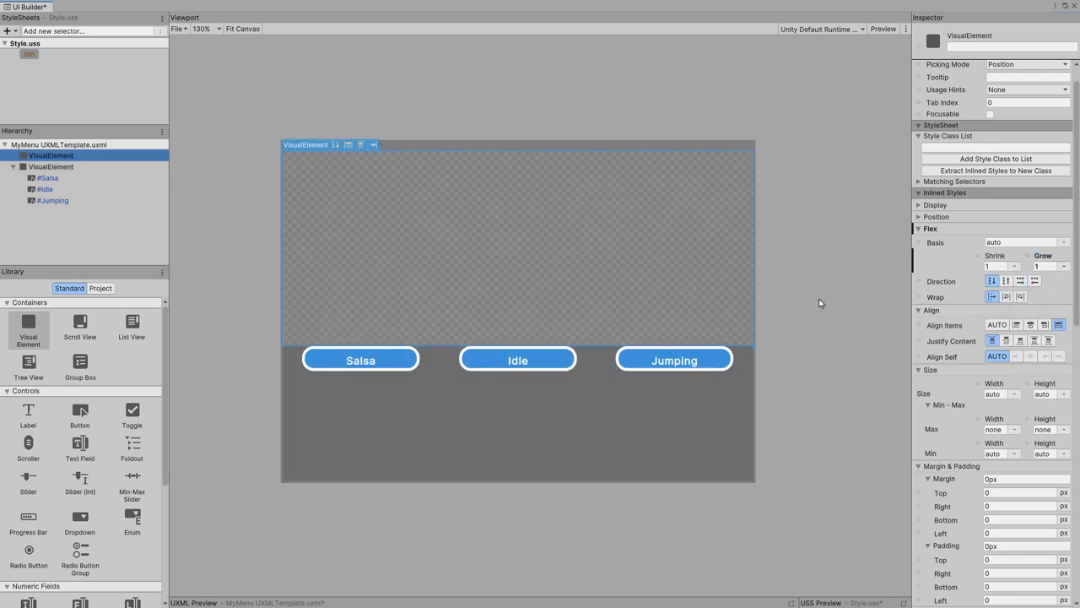
click(996, 266)
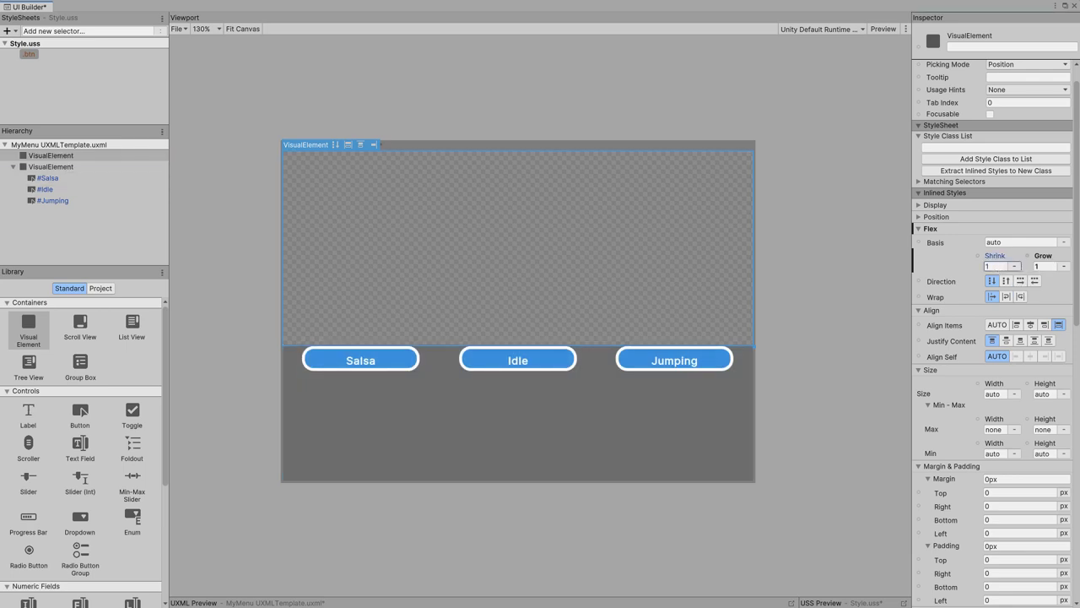
click(1045, 265)
text(2)
key(Return)
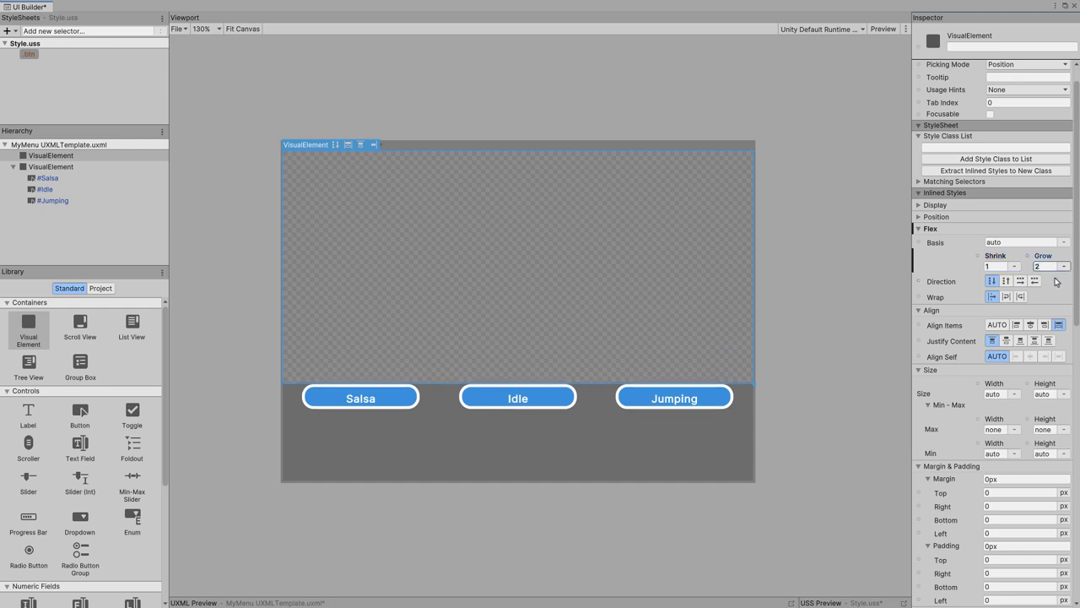
click(1034, 266)
text(3)
key(Return)
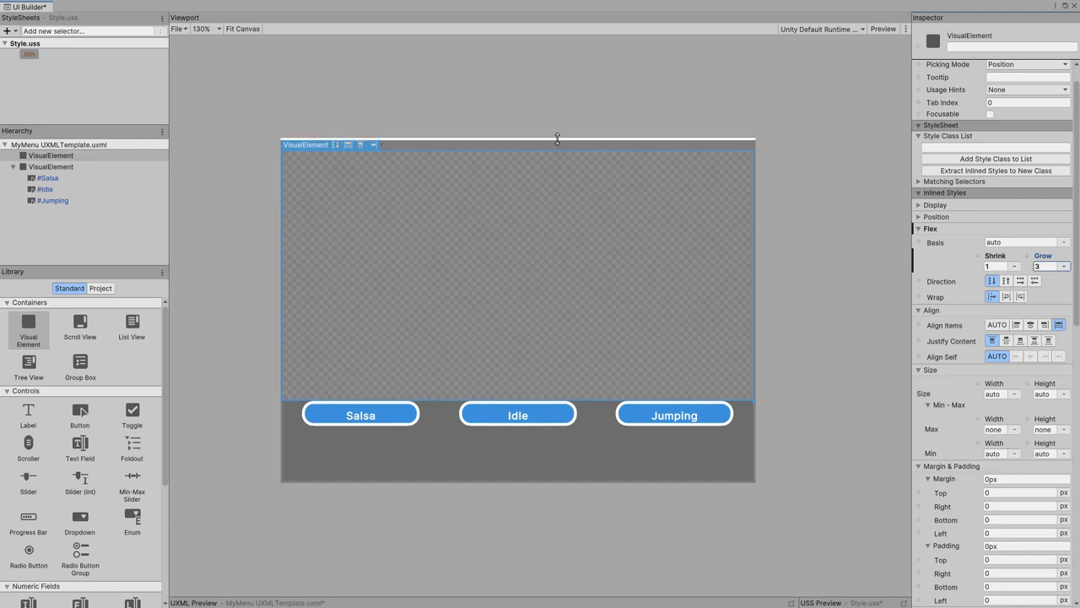
mouse_move(563, 140)
mouse_down()
mouse_move(565, 121)
mouse_move(581, 154)
mouse_move(596, 127)
mouse_up()
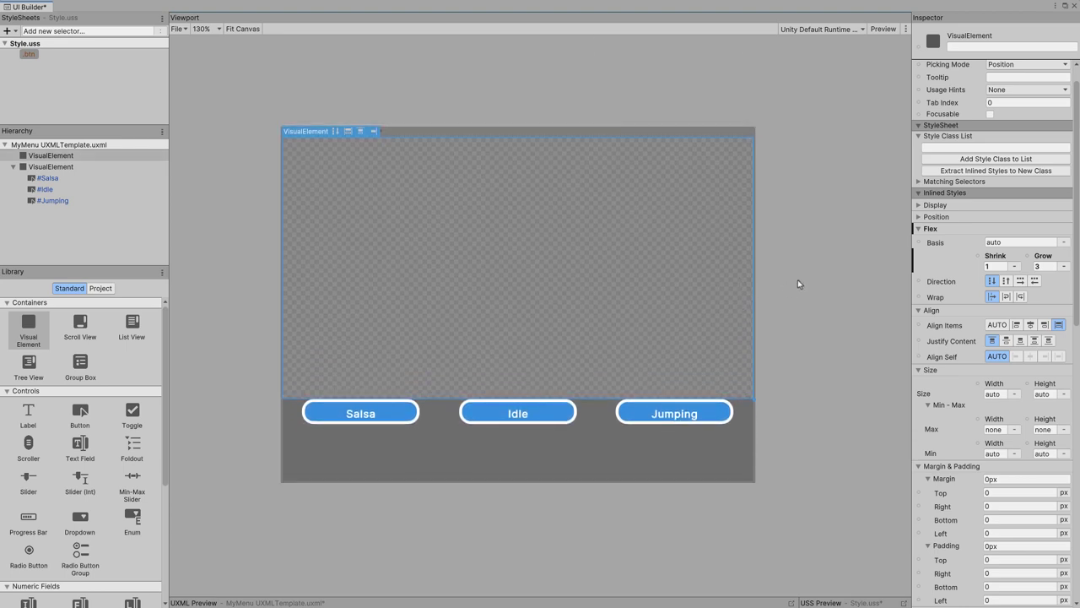
click(75, 168)
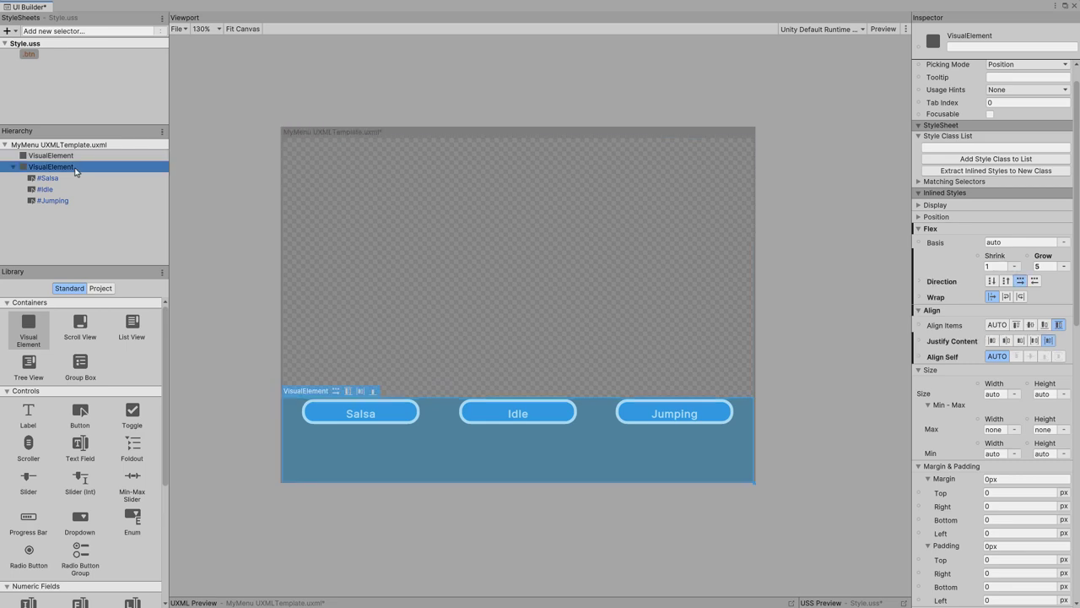
- Set align-items to center on the bottom strip container to vertically centre the buttons
click(56, 180)
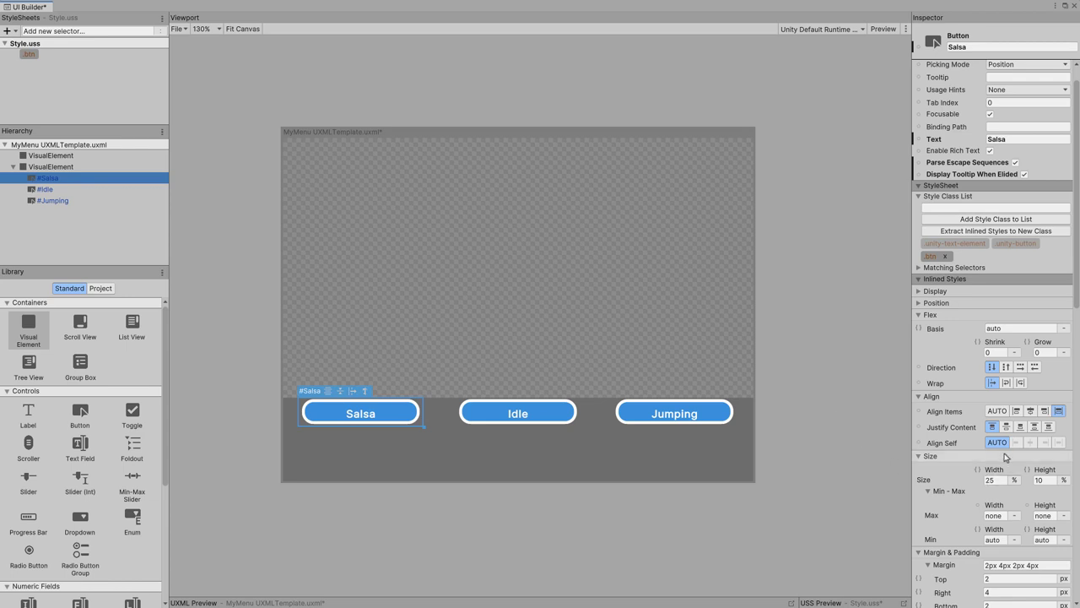
click(1007, 427)
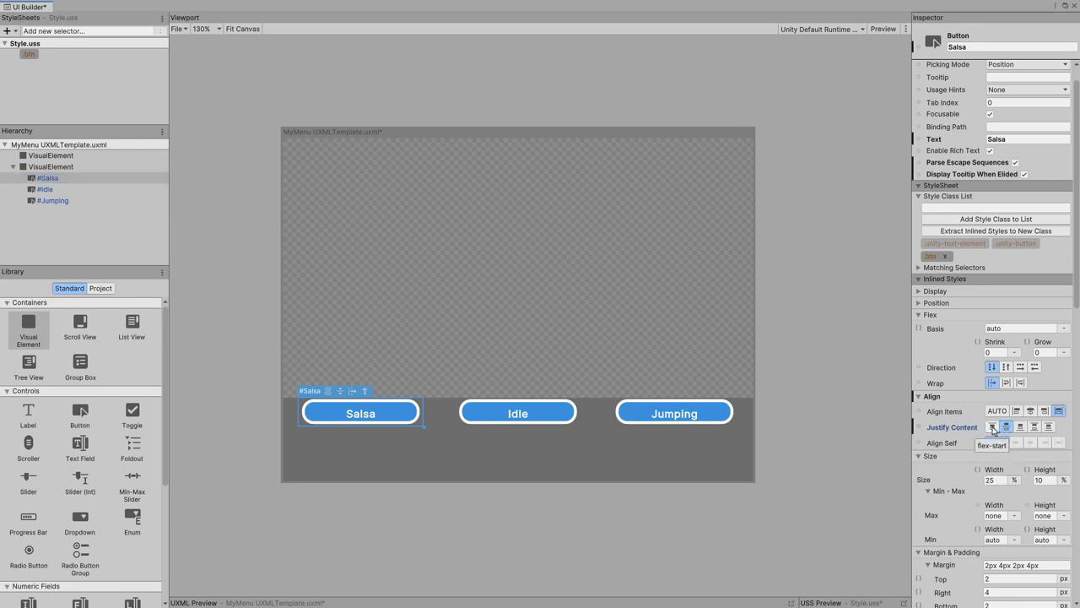
click(1030, 410)
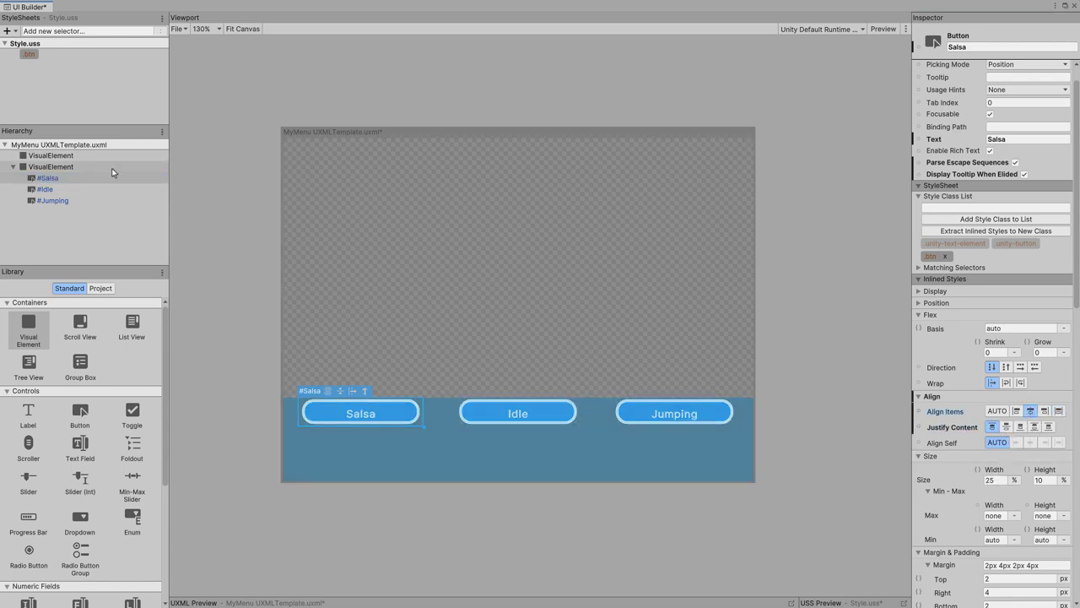
click(601, 448)
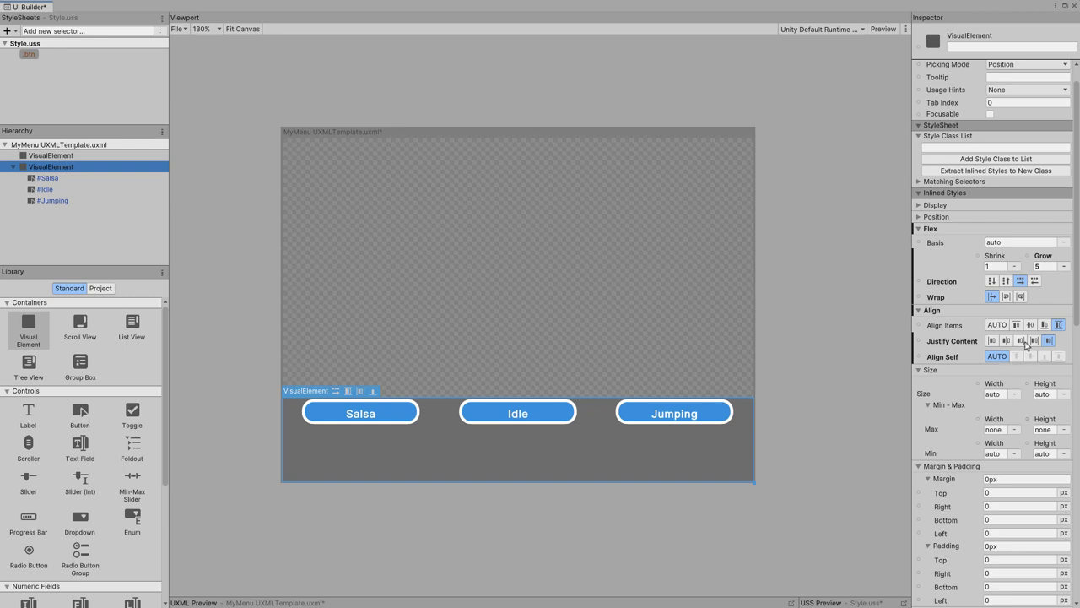
click(1031, 325)
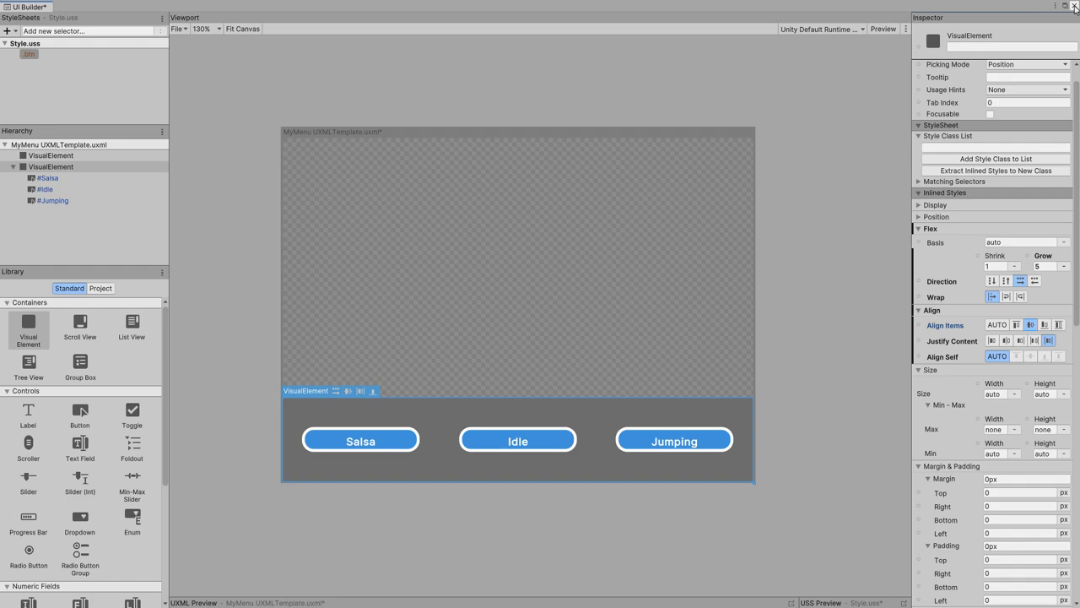
- Close UI Builder, check the button strip in the Game view, and test-run Play
click(1075, 6)
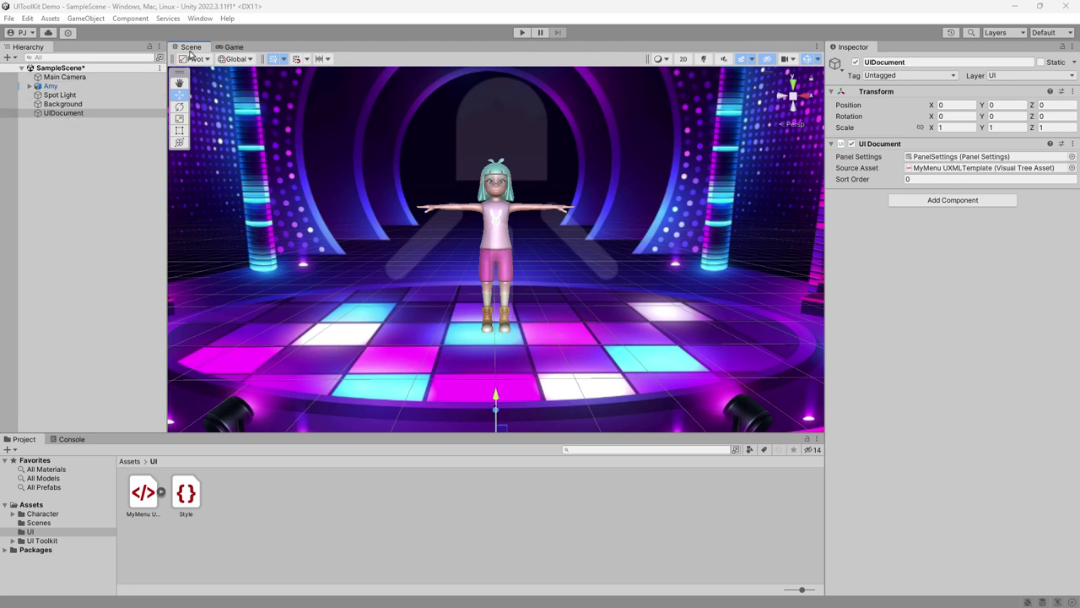
click(230, 47)
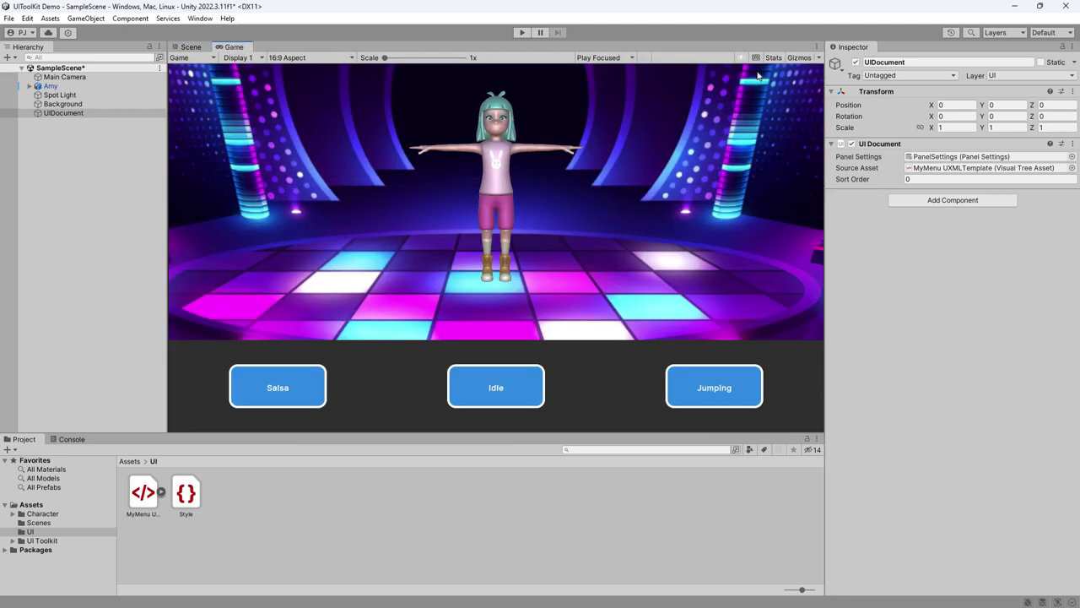
click(72, 118)
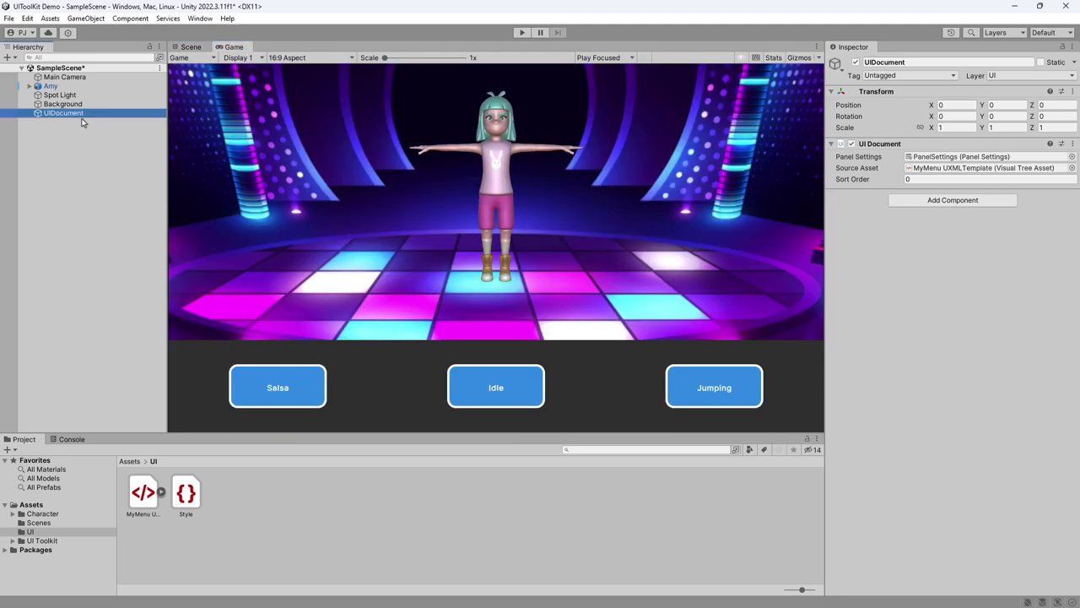
click(851, 143)
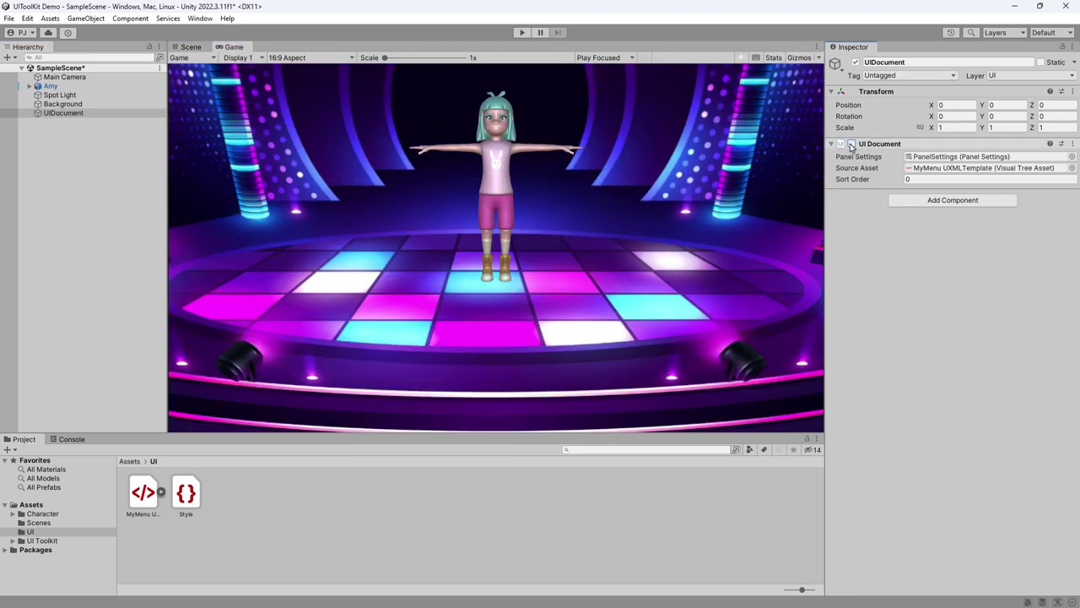
click(851, 144)
click(852, 144)
click(851, 144)
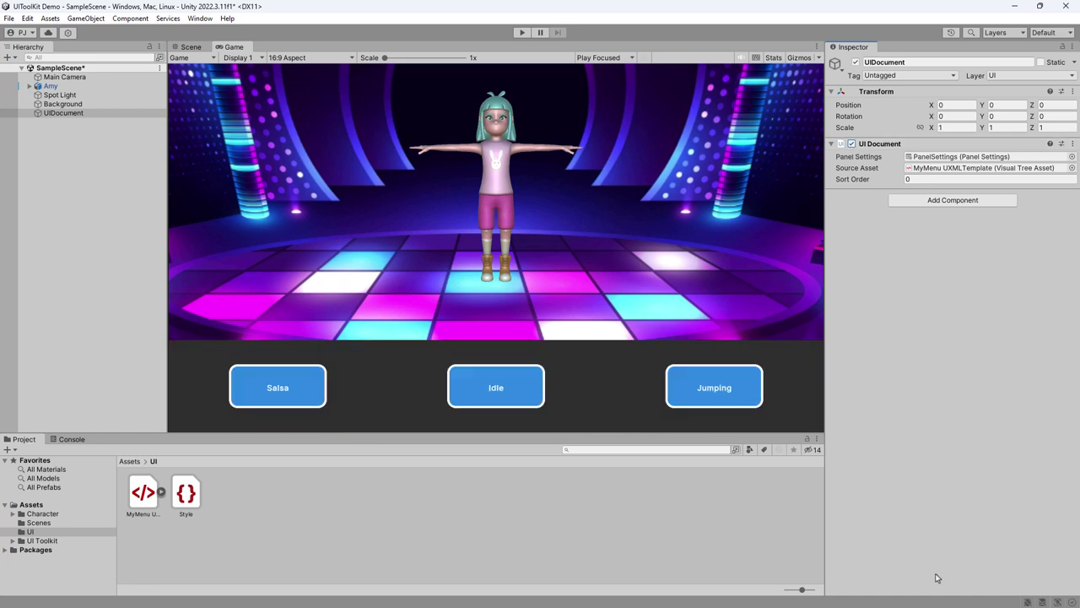
click(522, 32)
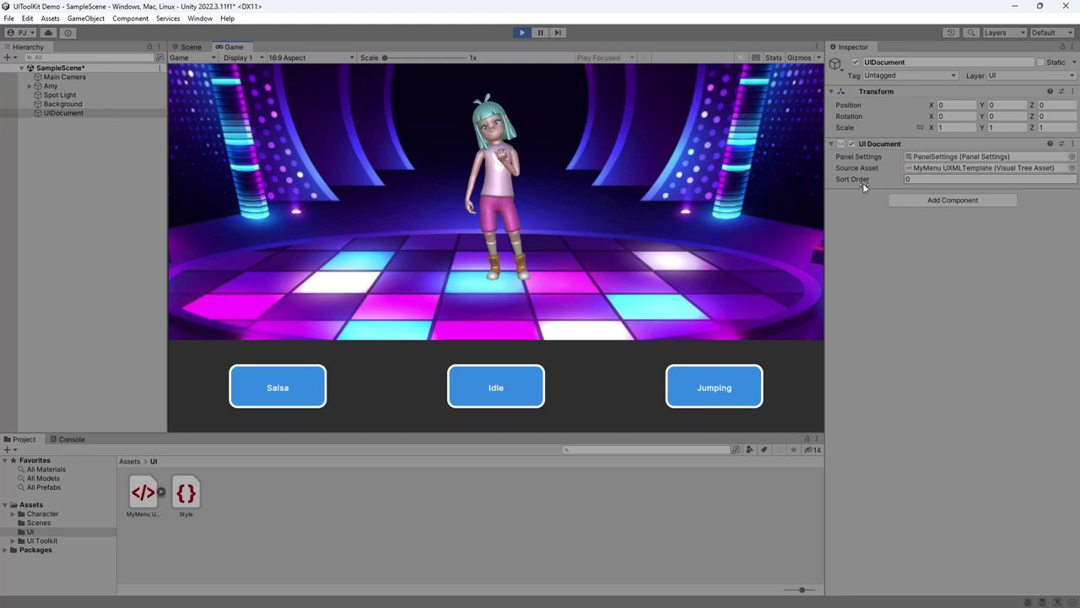
key(ctrl+p)
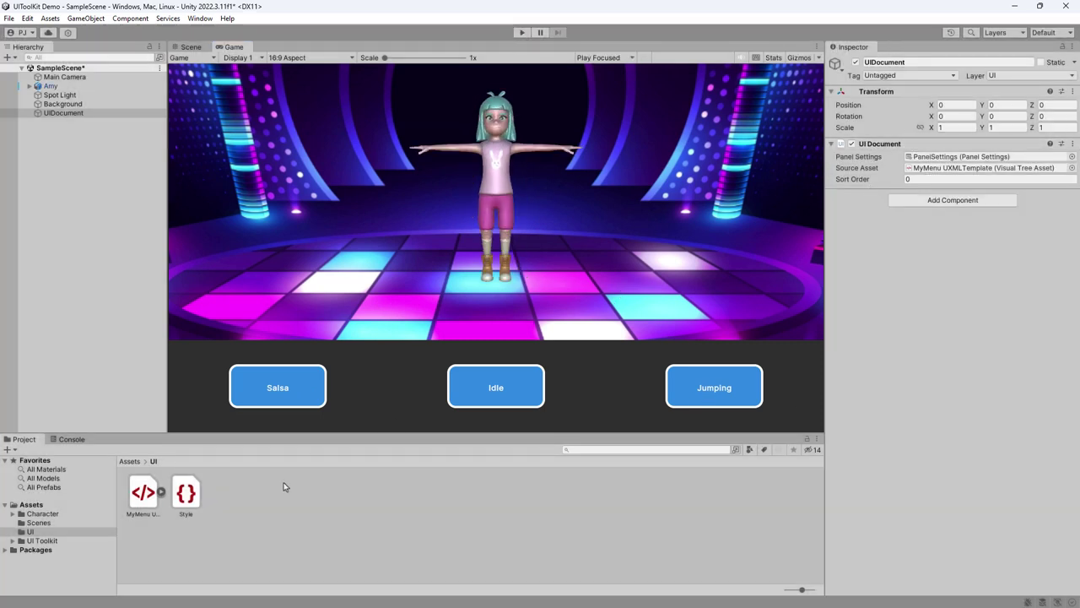
- Create a Menu C# script in the UI folder and drag it onto UIDocument's Inspector
right_click(263, 506)
mouse_move(306, 193)
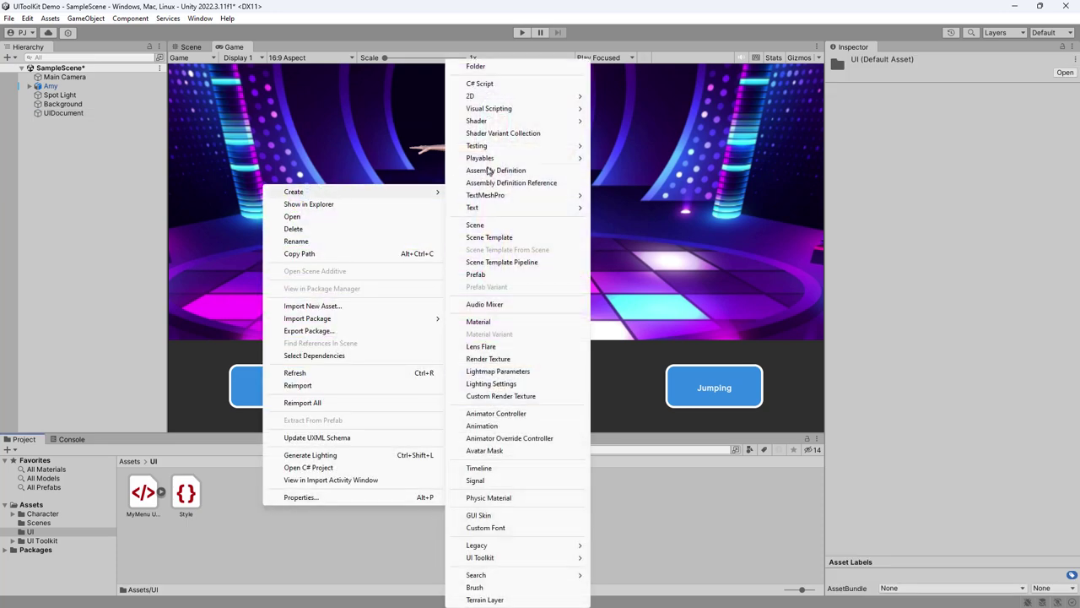
click(480, 85)
text(Menu)
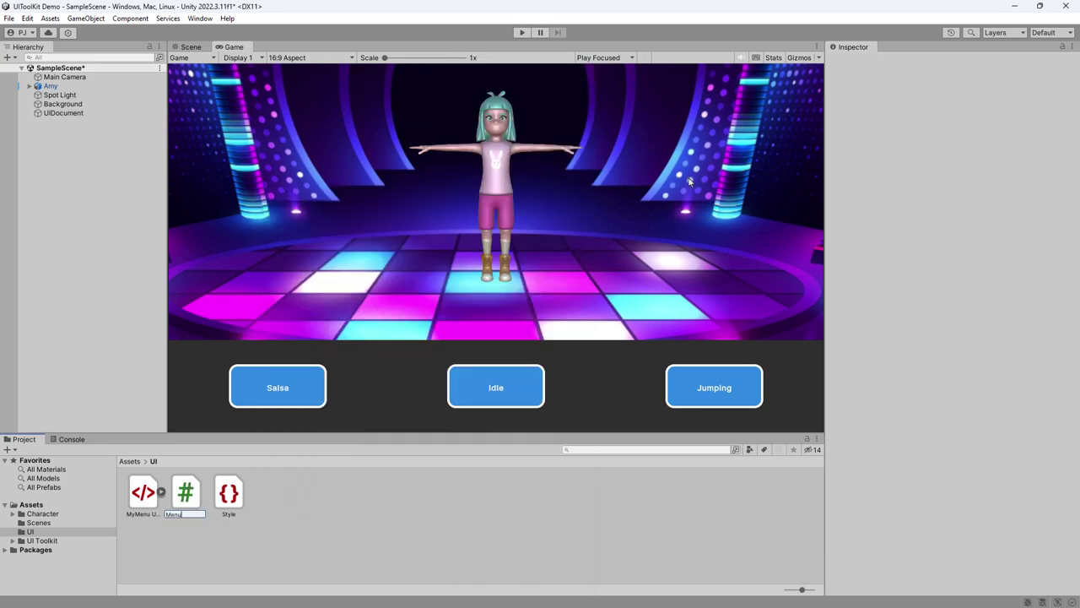
key(Return)
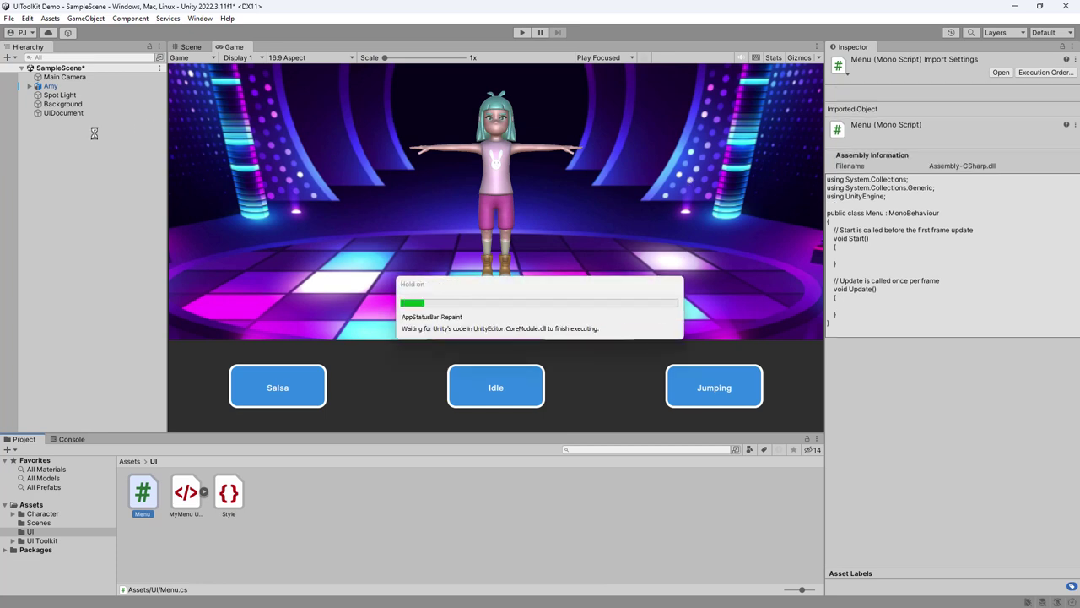
click(81, 113)
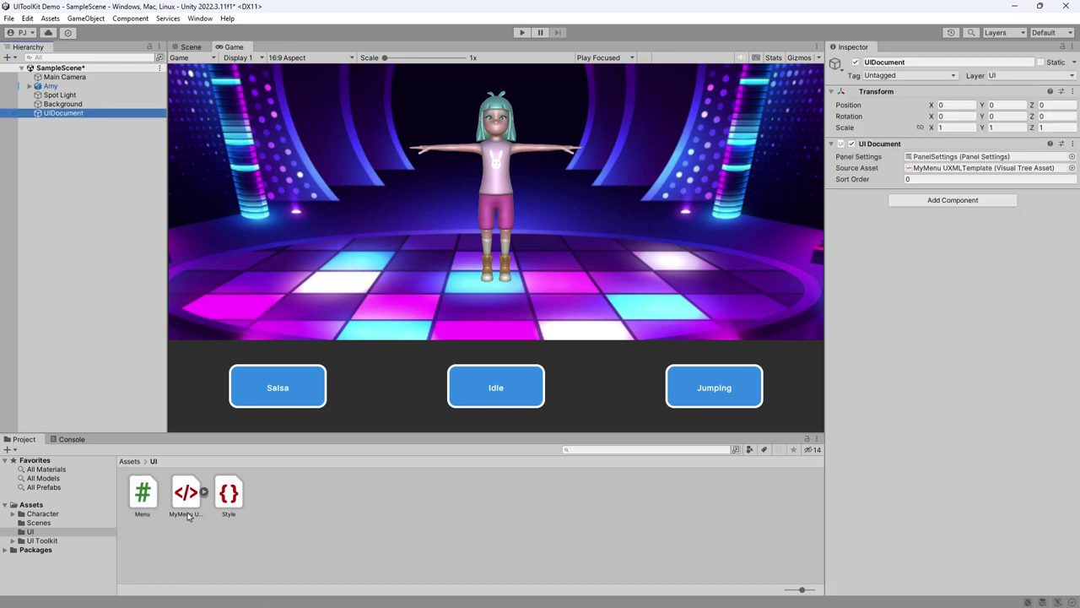
drag(154, 504, 886, 296)
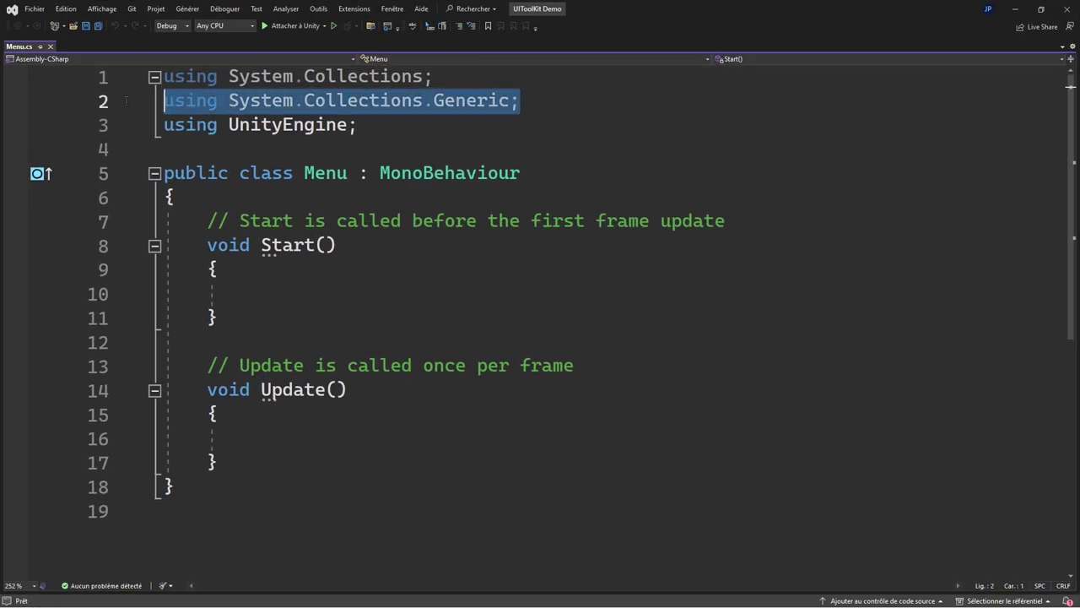
- Replace the System.Collections usings with 'using UnityEngine.UIElements;'
drag(532, 104, 123, 85)
key(Delete)
key(Return)
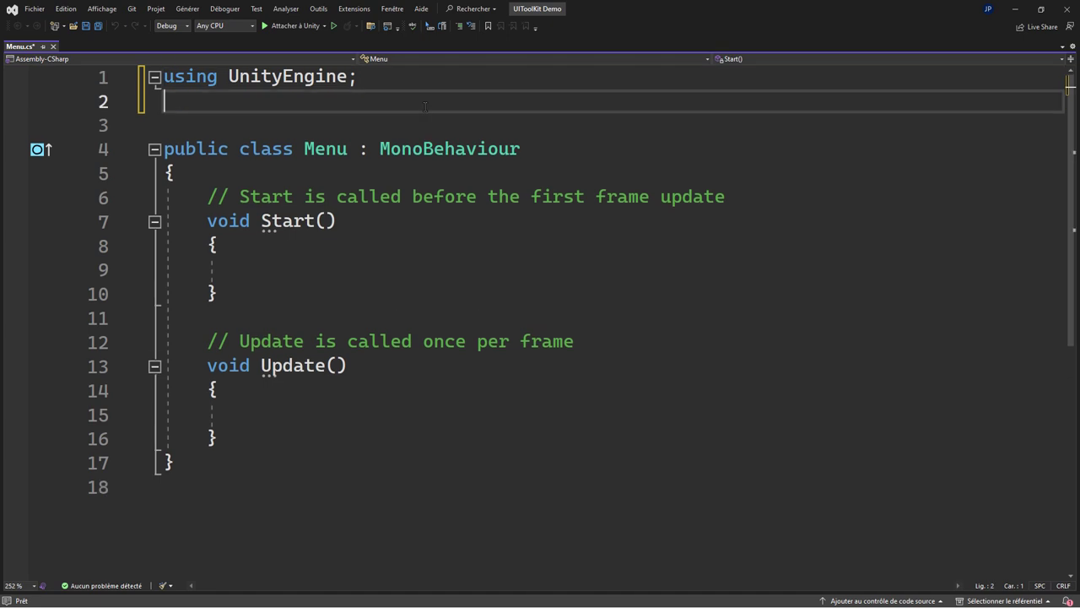
text(using )
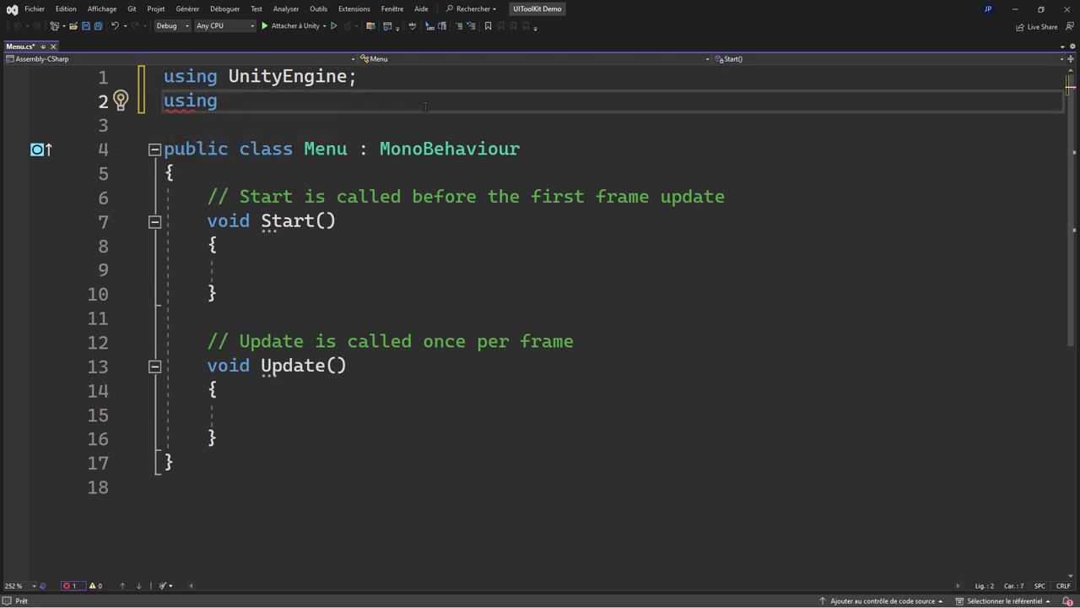
text(unity)
key(Down)
key(Down)
key(Down)
key(Tab)
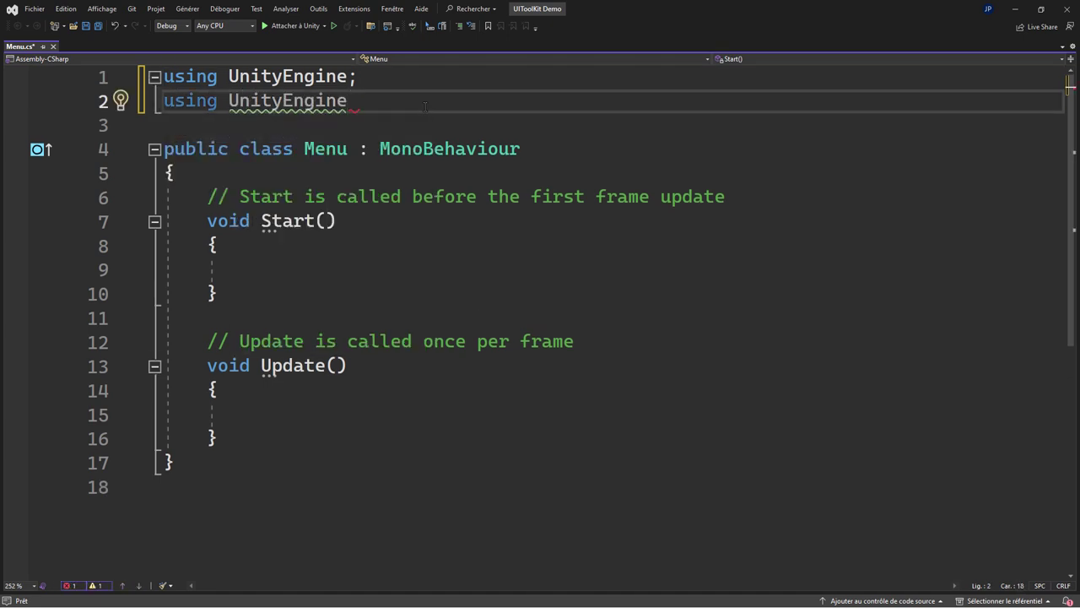
text(.UI)
key(Down)
key(Tab)
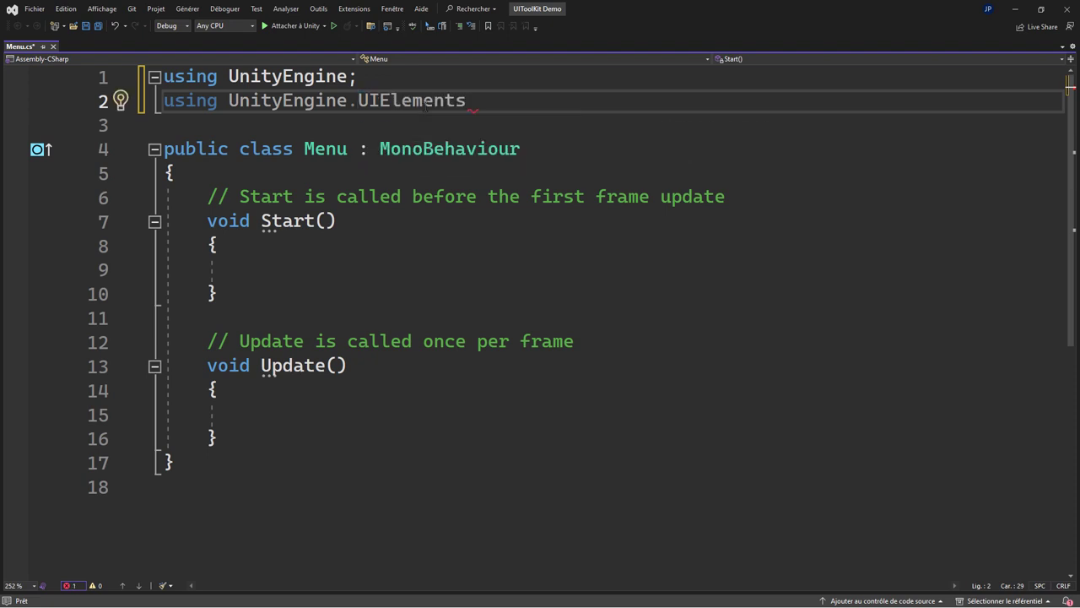
text(;)
- Delete the Update method and the template comments, leaving an empty Start method
drag(204, 341, 219, 437)
key(Delete)
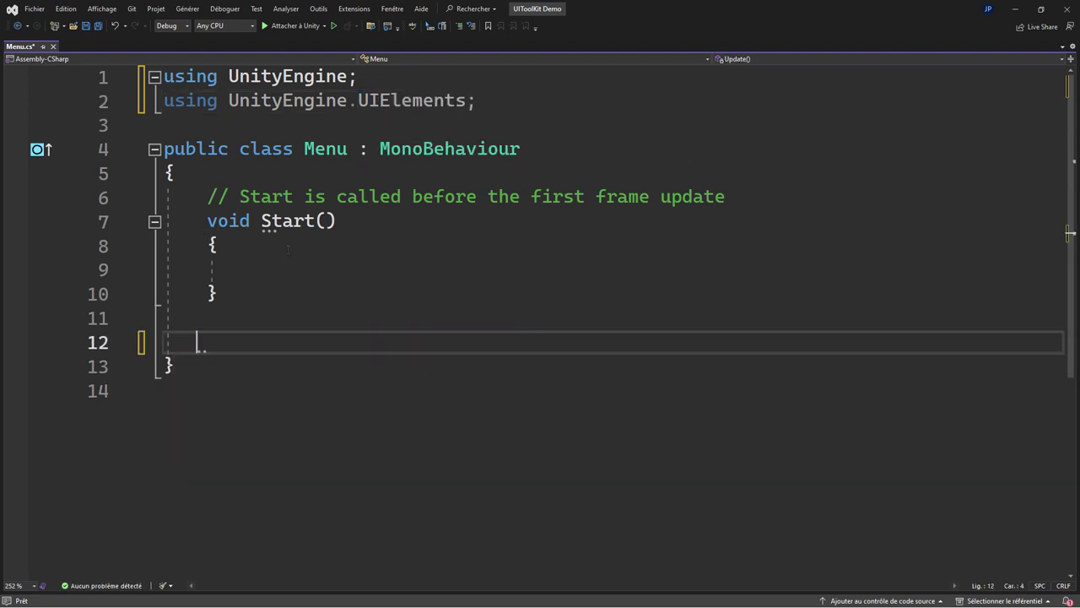
drag(205, 196, 731, 203)
key(Delete)
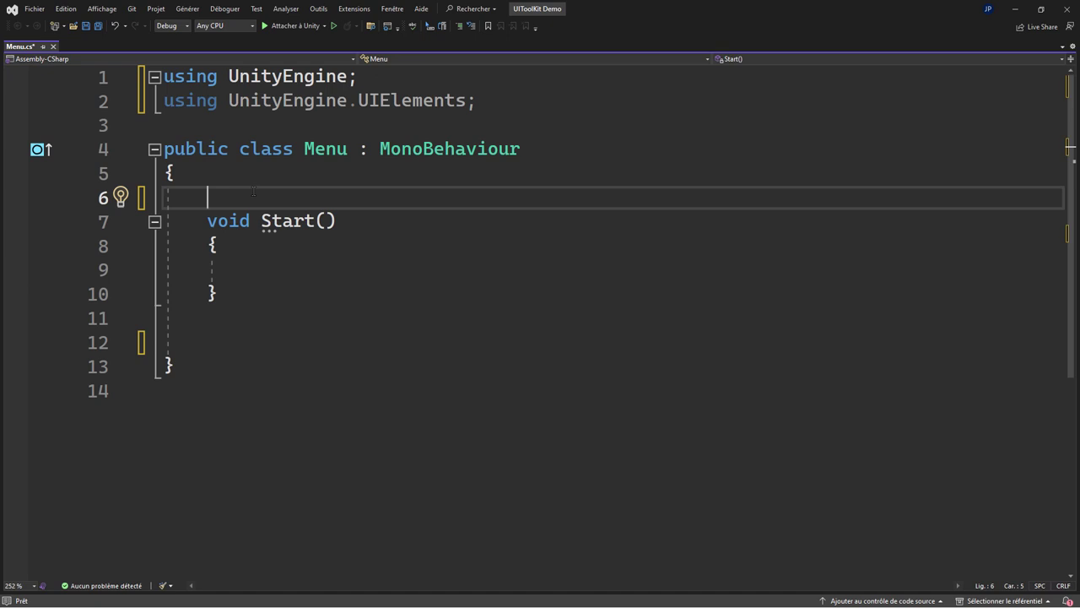
- Declare a public VisualElement field named btnIdle in the Menu class
text(publ)
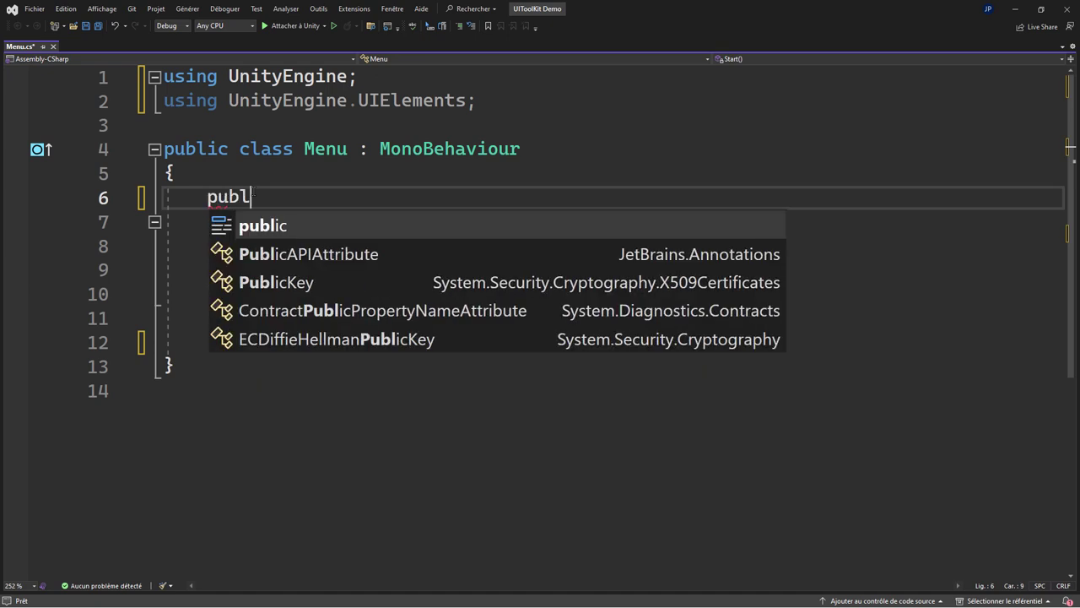
text(ic )
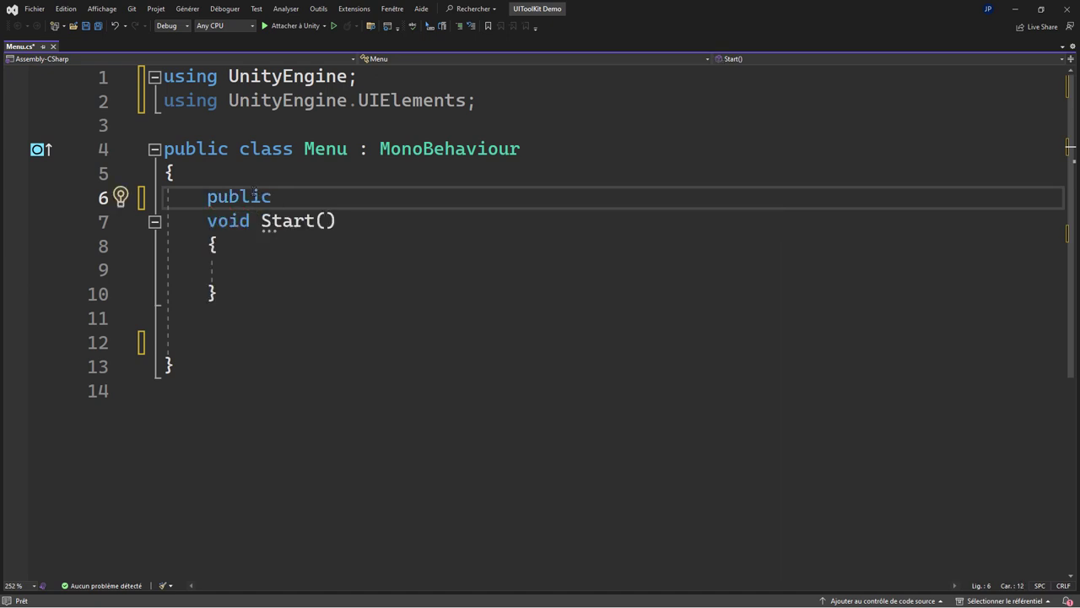
text(Vis)
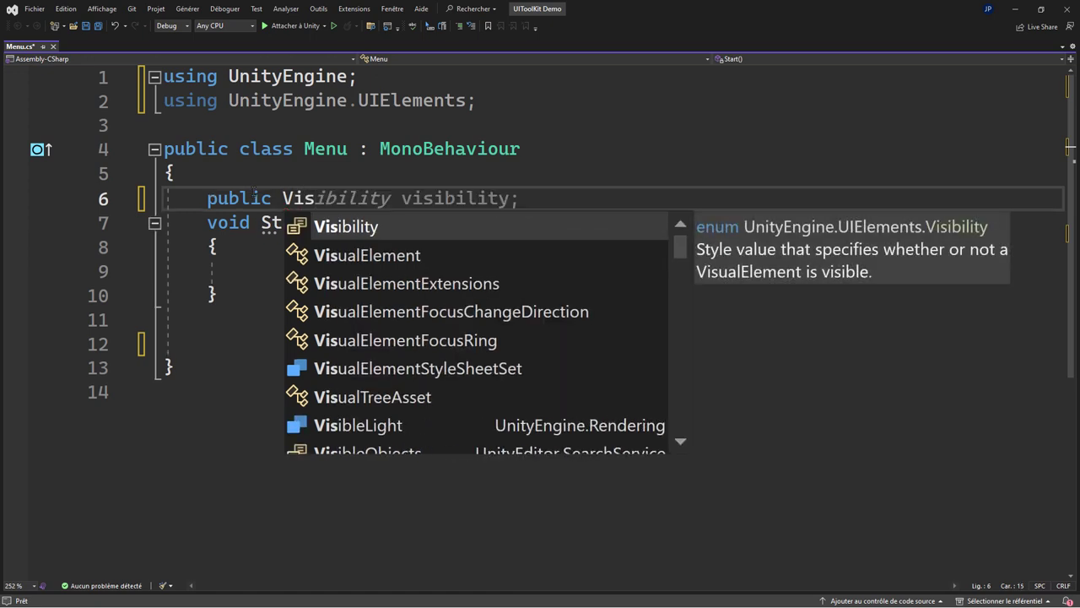
text(u)
key(Down)
key(Tab)
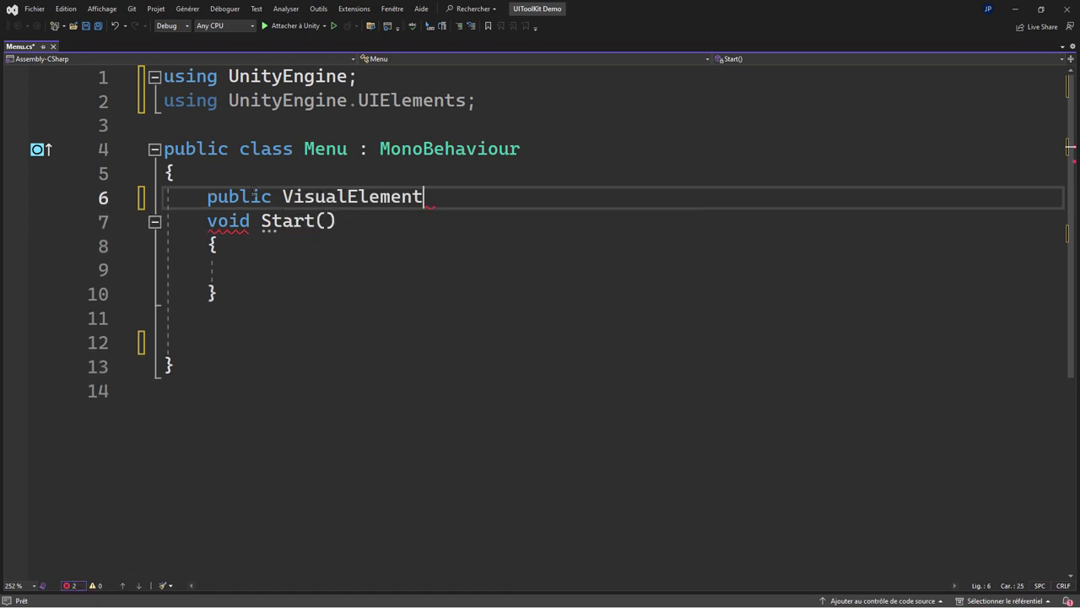
text( b)
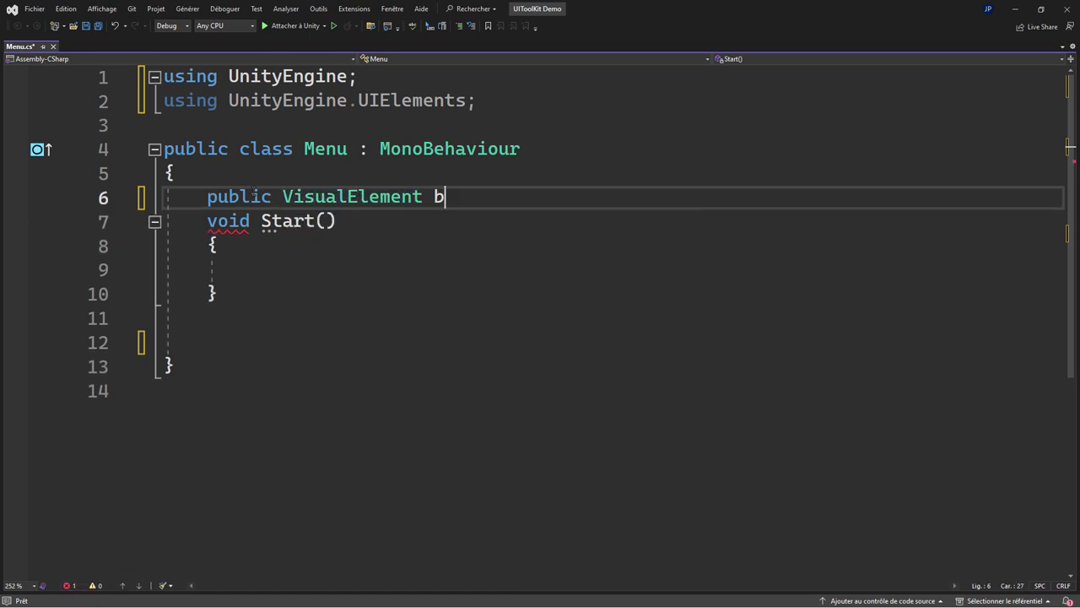
text(tnIdle)
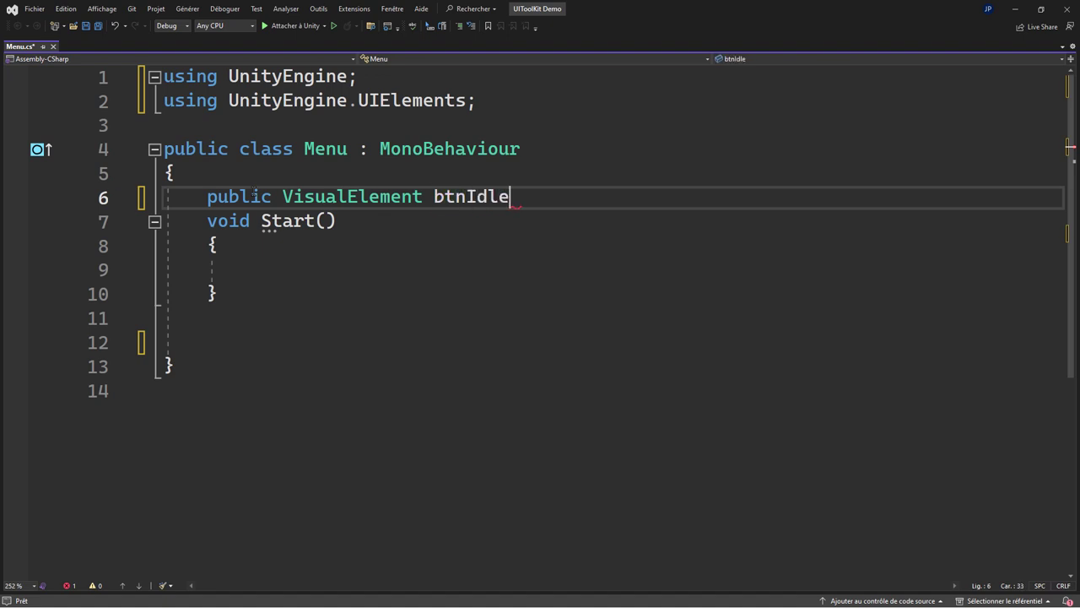
text(;)
key(Return)
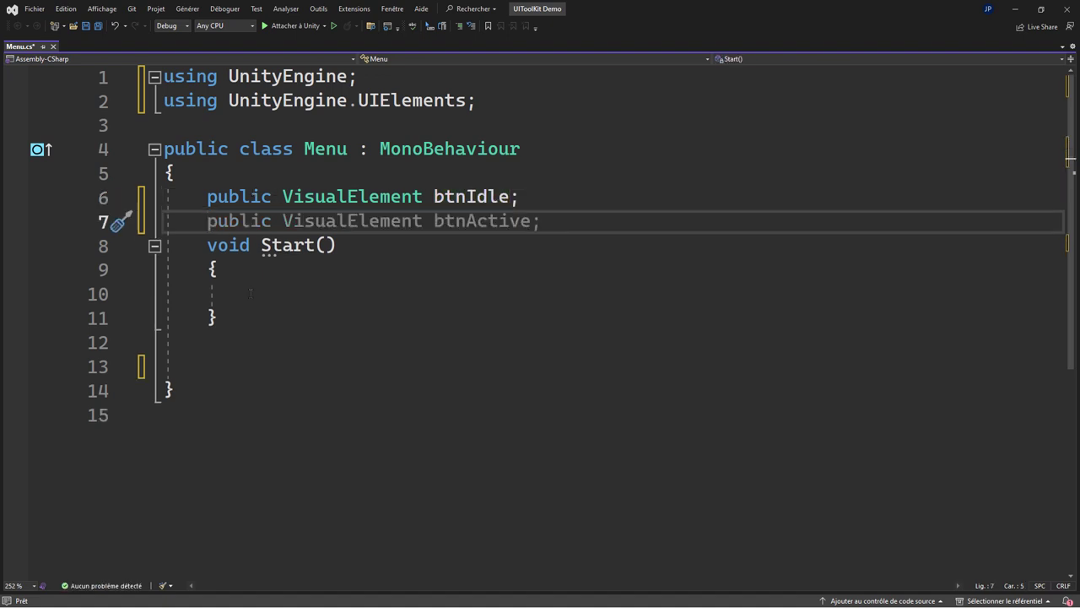
- In Start, assign btnIdle = GetComponent<UIDocument>().rootVisualElement.Q("Idle")
click(251, 292)
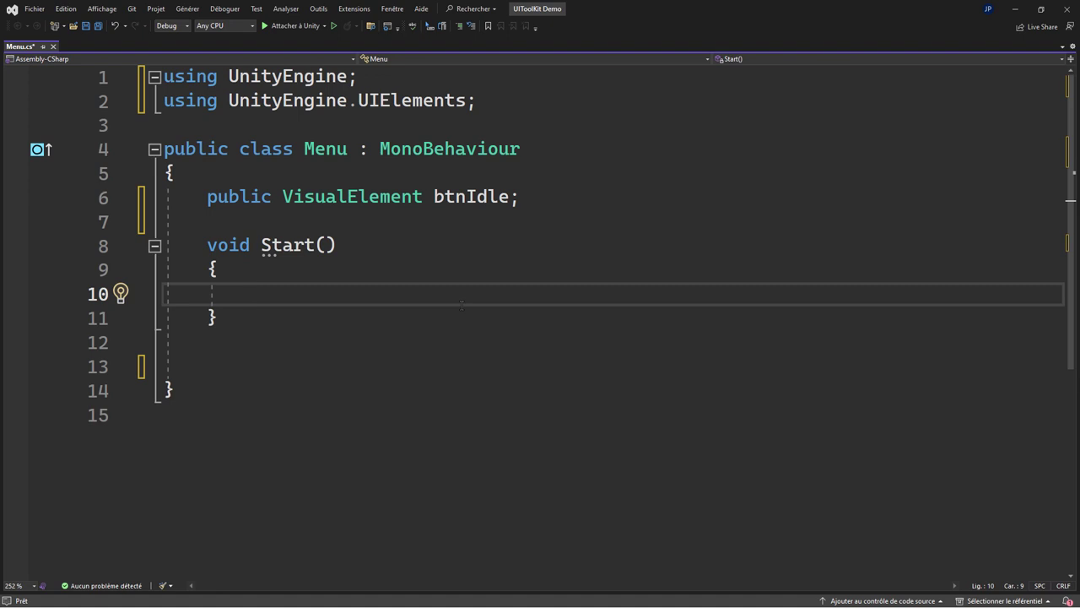
text(btn)
key(Tab)
text(= )
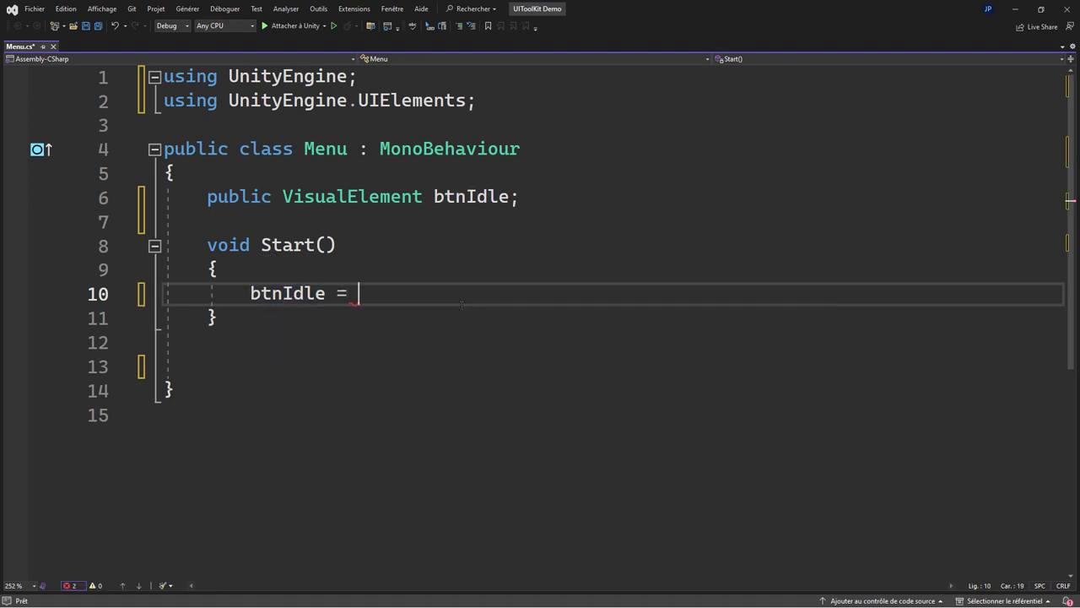
text(Get)
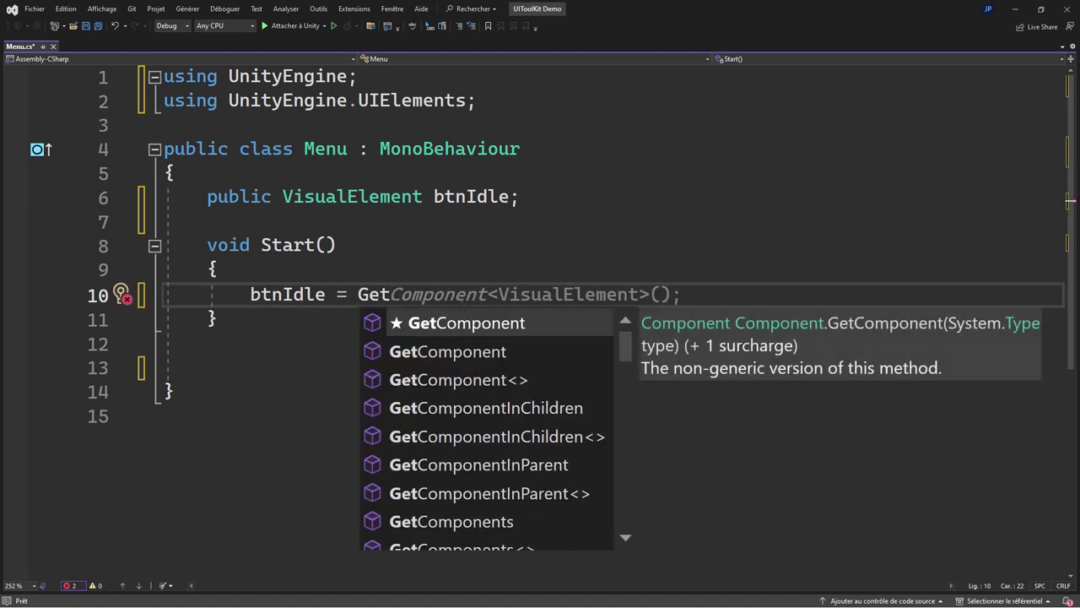
key(Tab)
text(<)
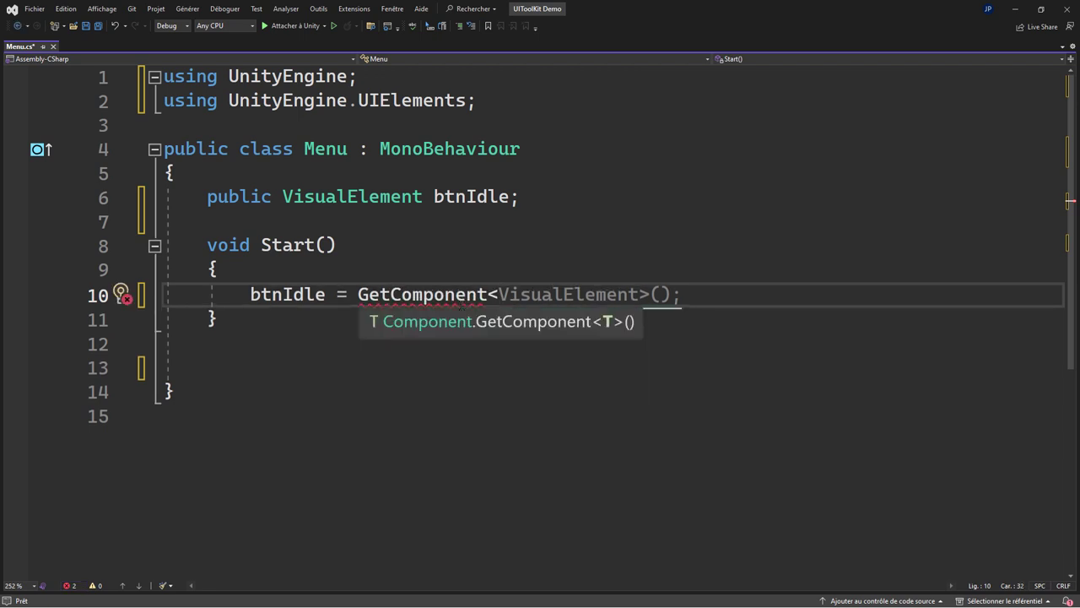
mouse_move(461, 304)
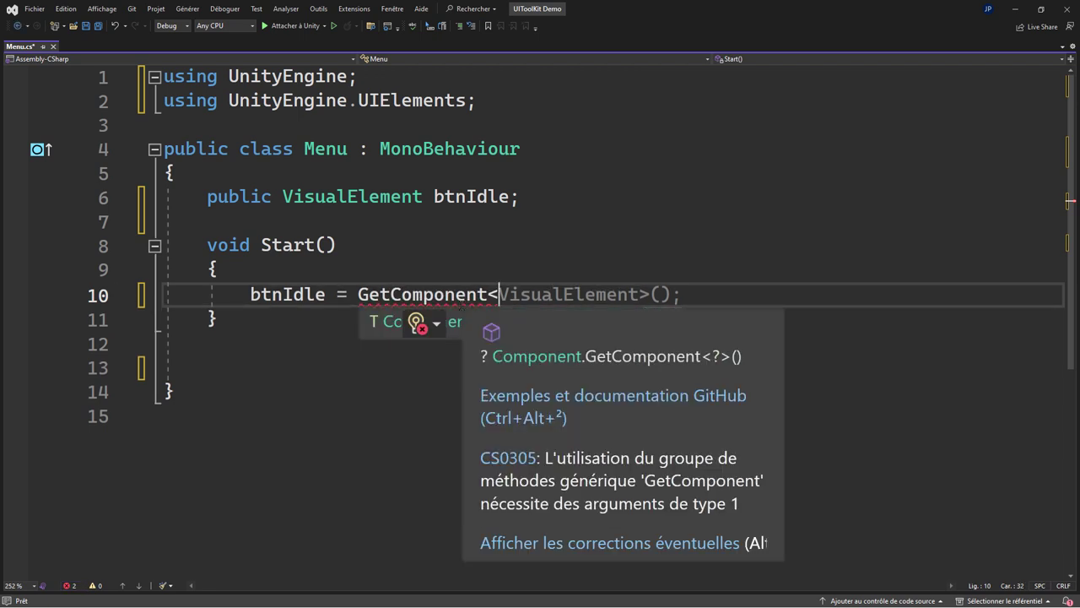
text(UI)
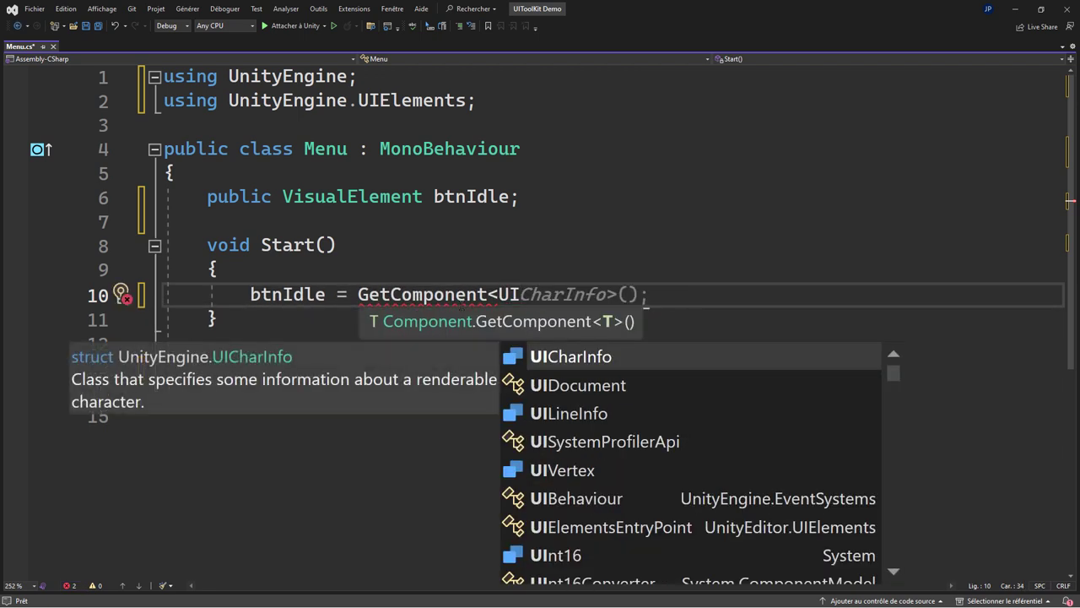
text(d>)
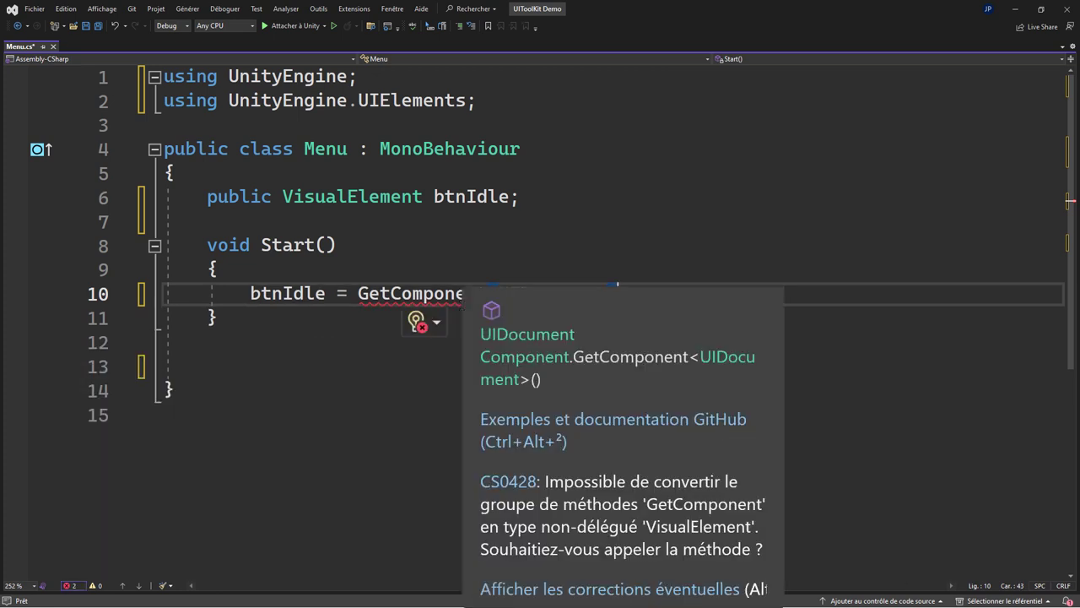
text(().)
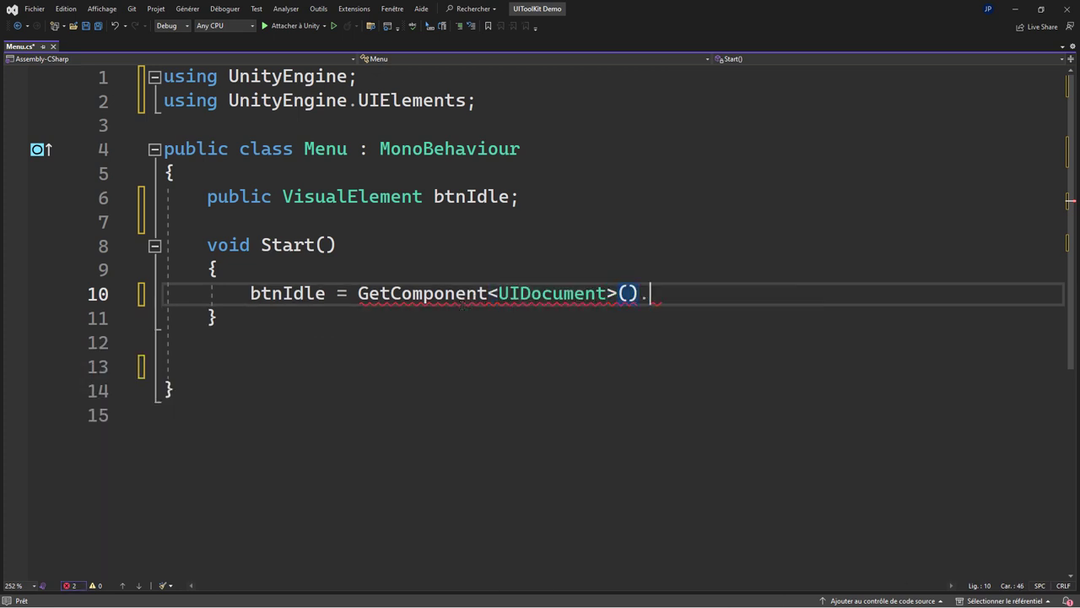
text(root)
key(Tab)
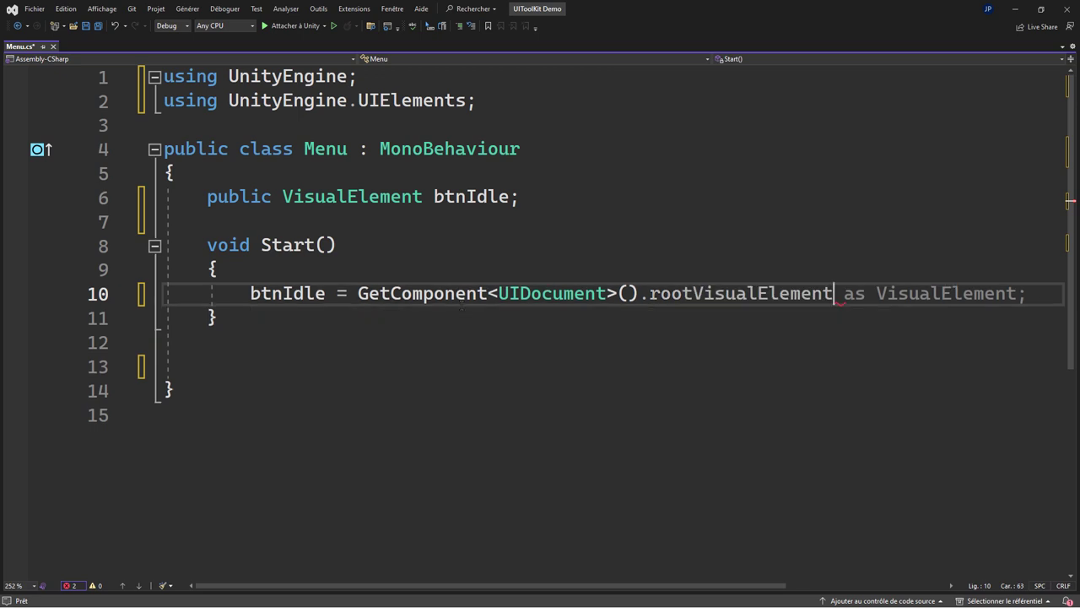
text(.)
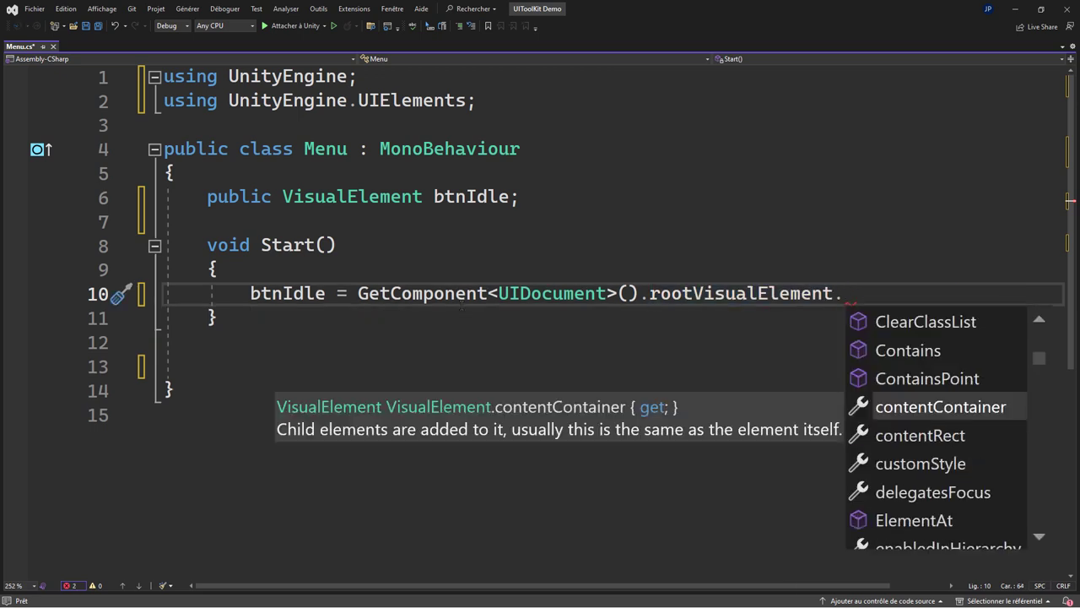
text(Q)
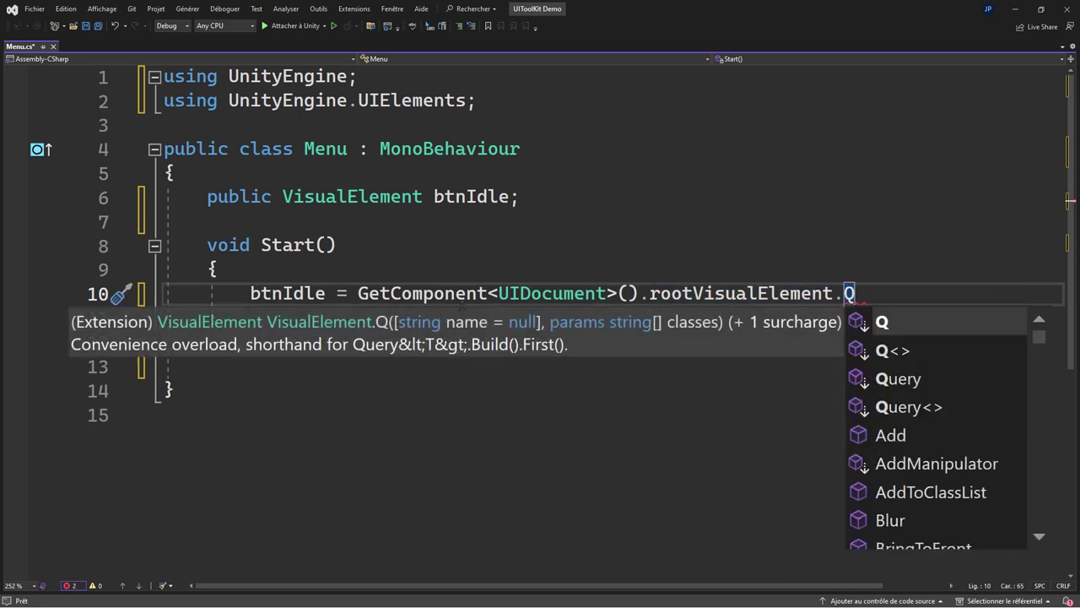
text(()
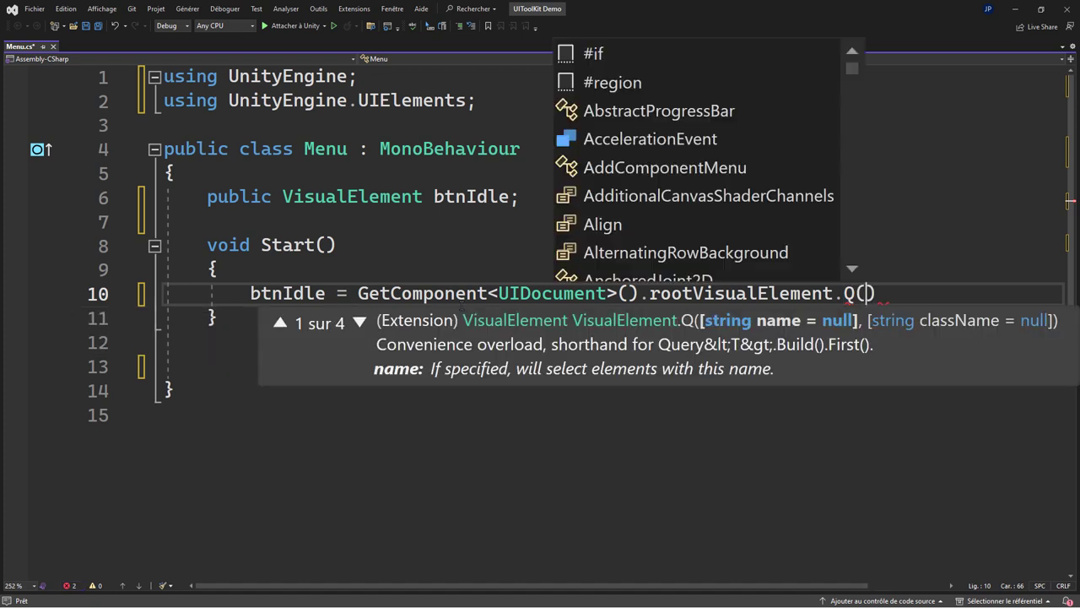
text(")
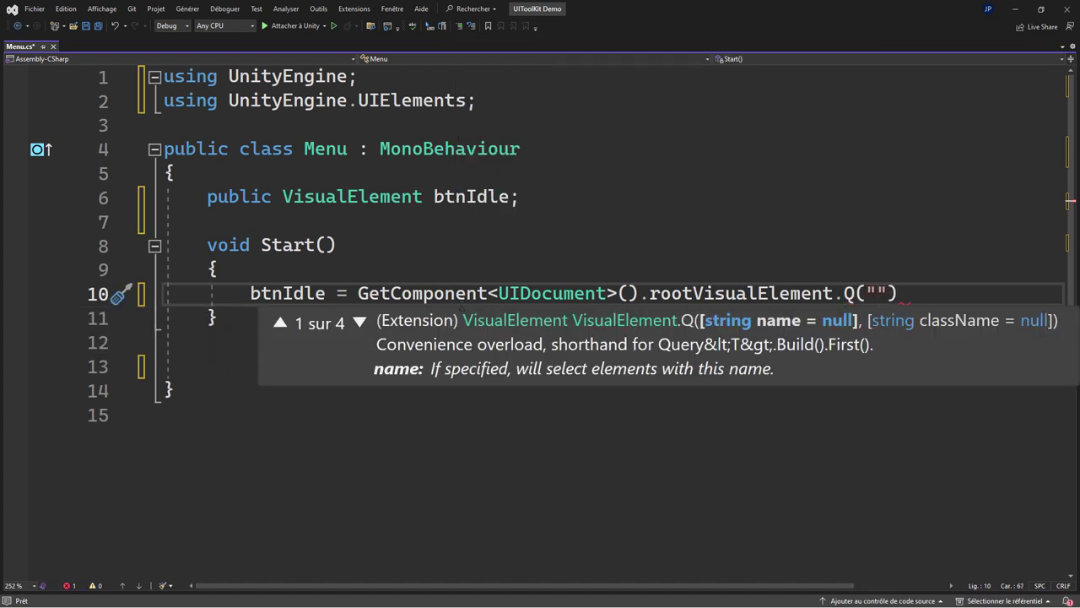
text(Idle")
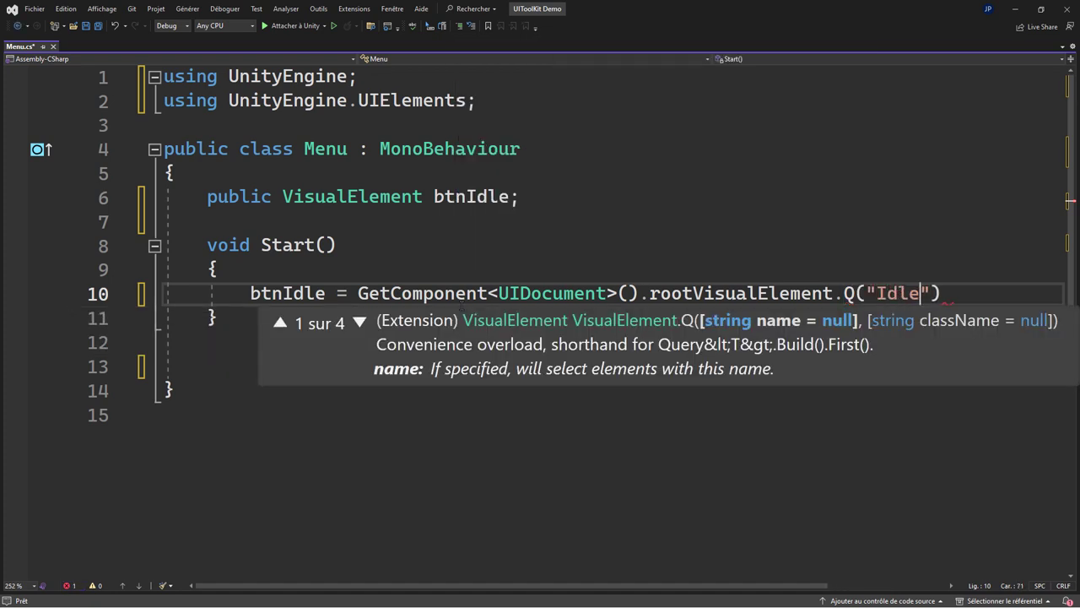
text();)
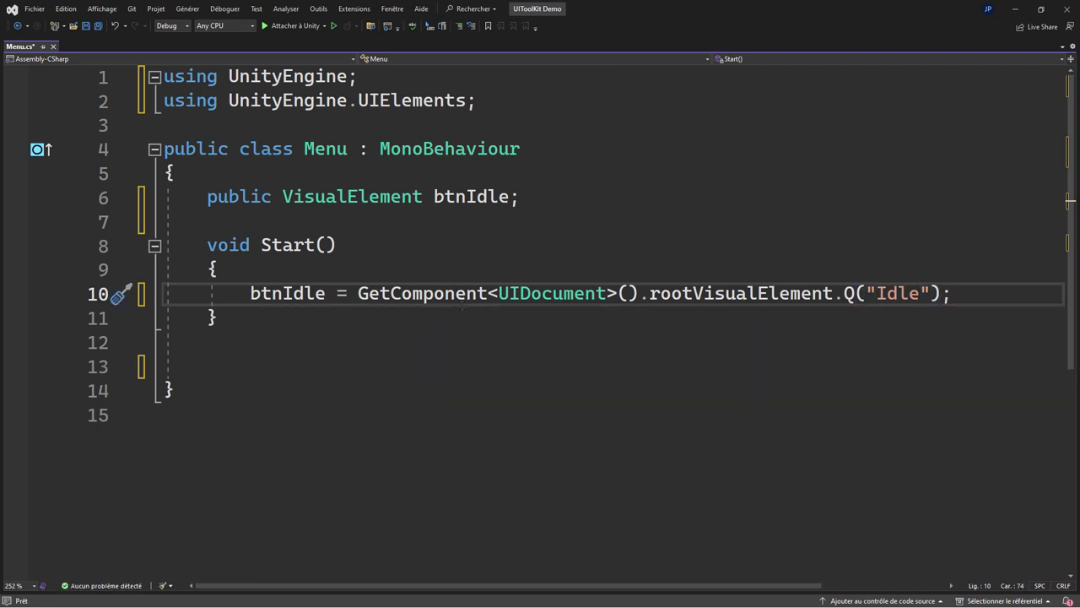
- Register a ClickEvent callback named OnClickIdle on btnIdle
key(Return)
text(bt)
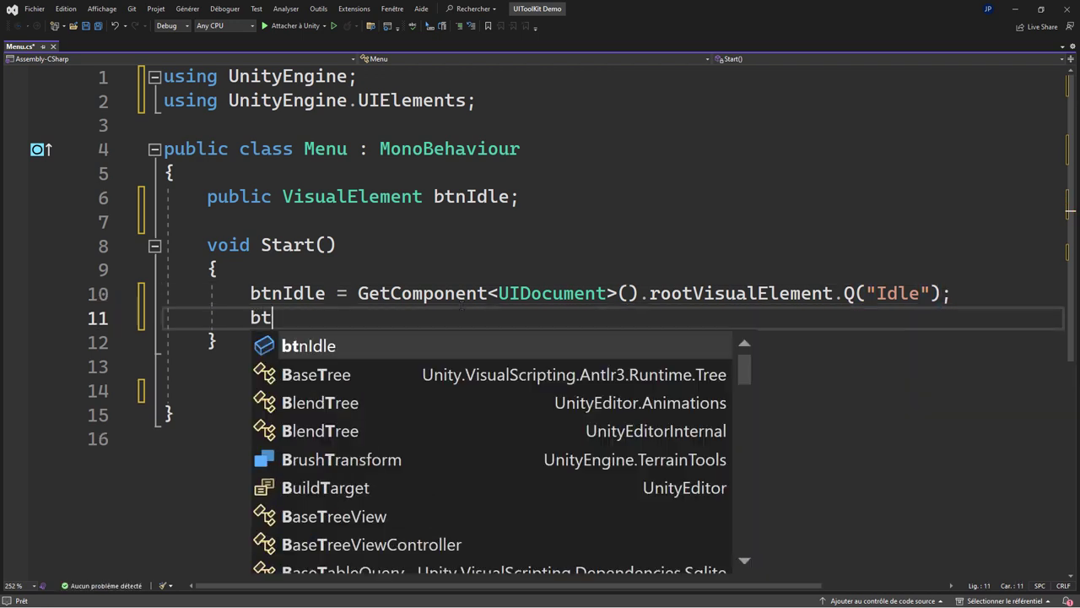
text(n)
key(Tab)
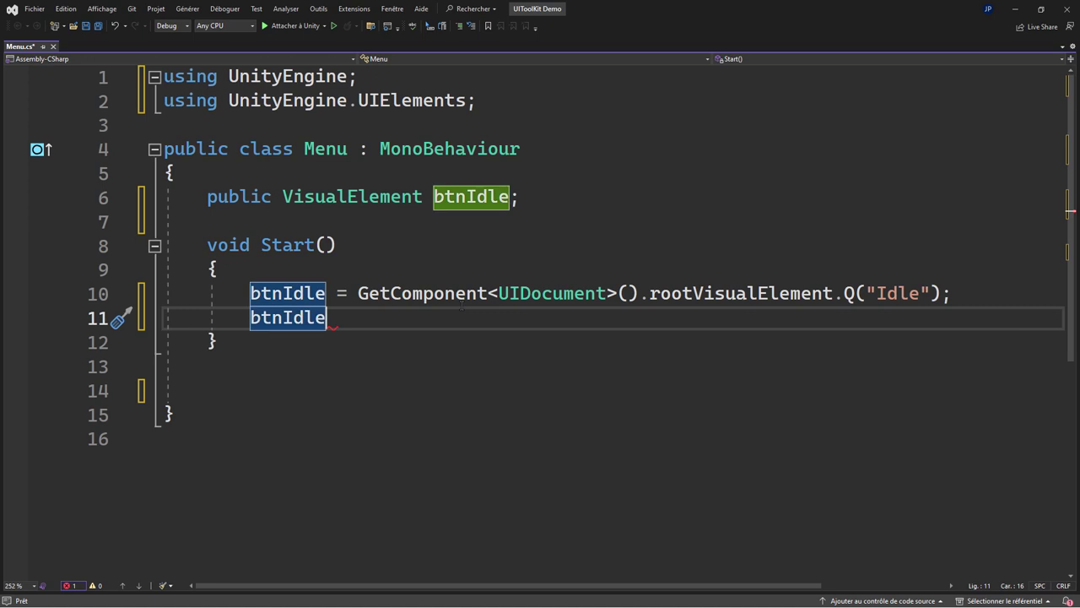
text(.regi)
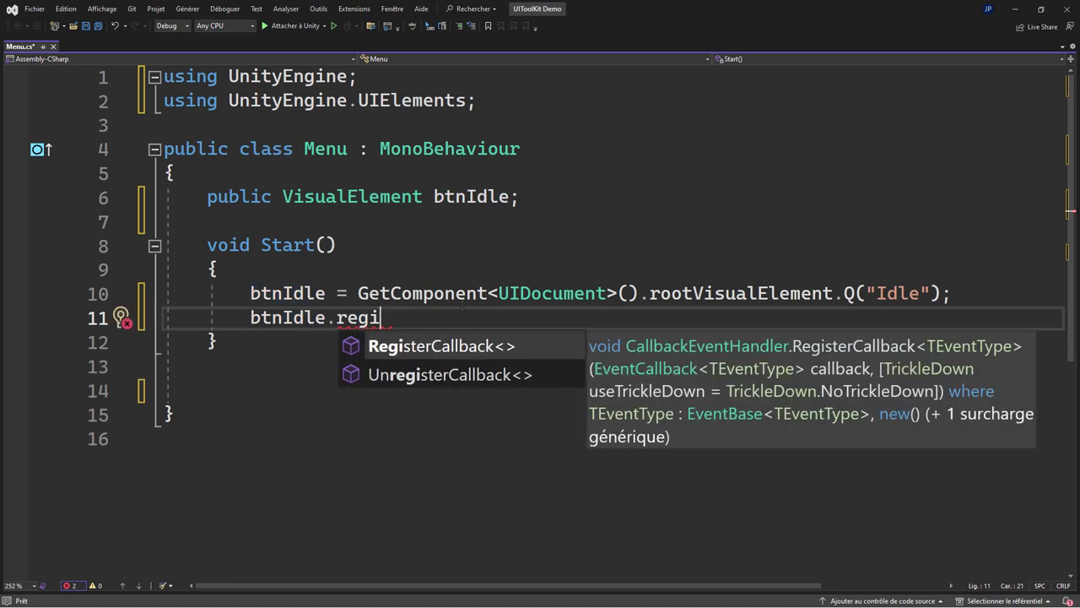
key(Tab)
key(BackSpace)
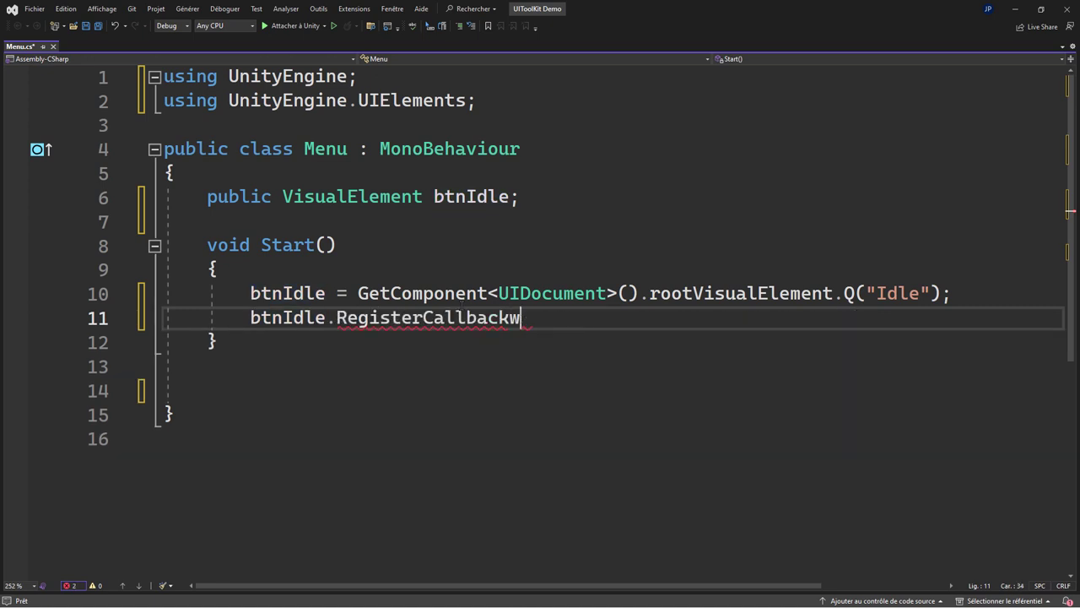
key(BackSpace)
text(<C)
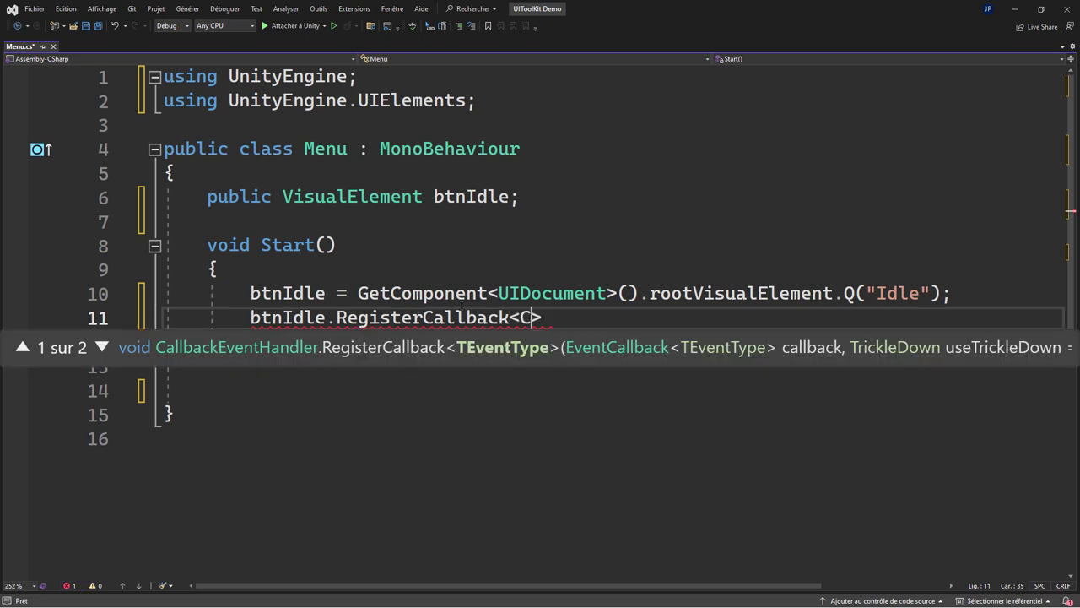
text(lick)
key(Down)
key(Tab)
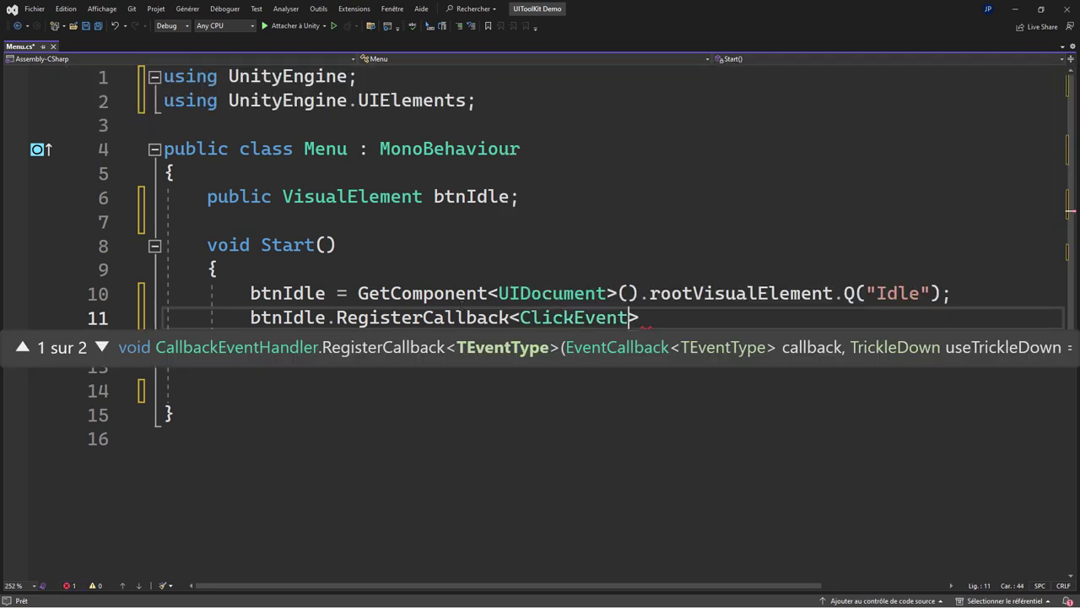
text(>()
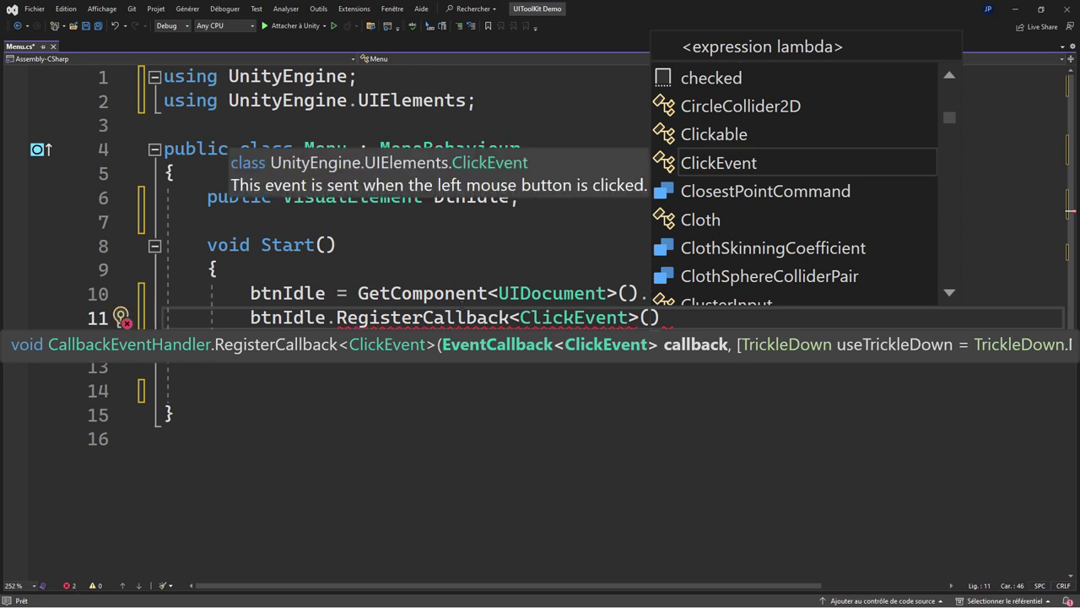
text(Id)
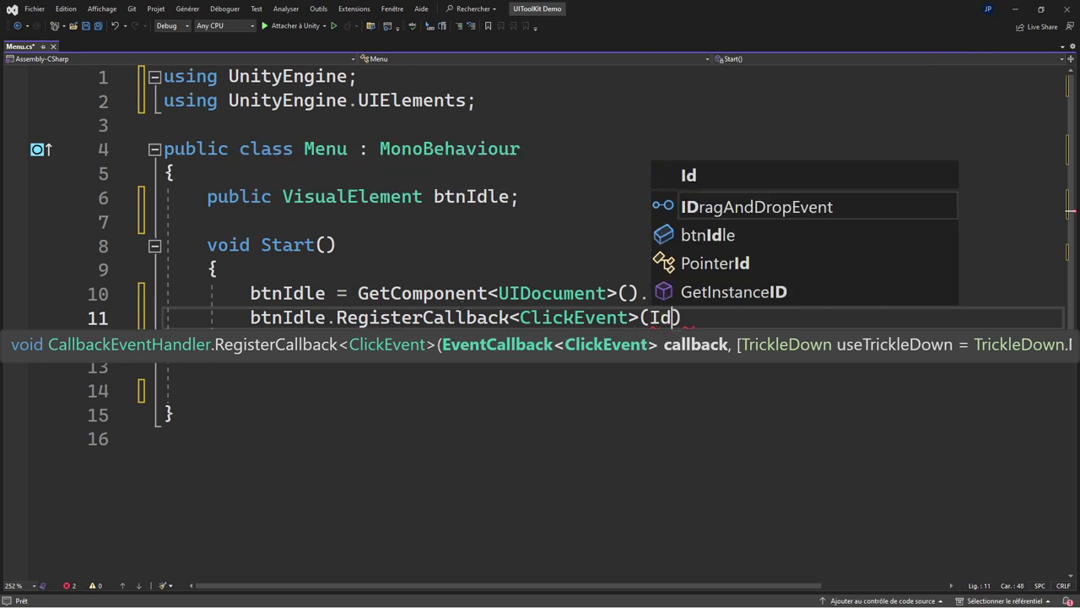
key(BackSpace)
key(BackSpace)
text(O)
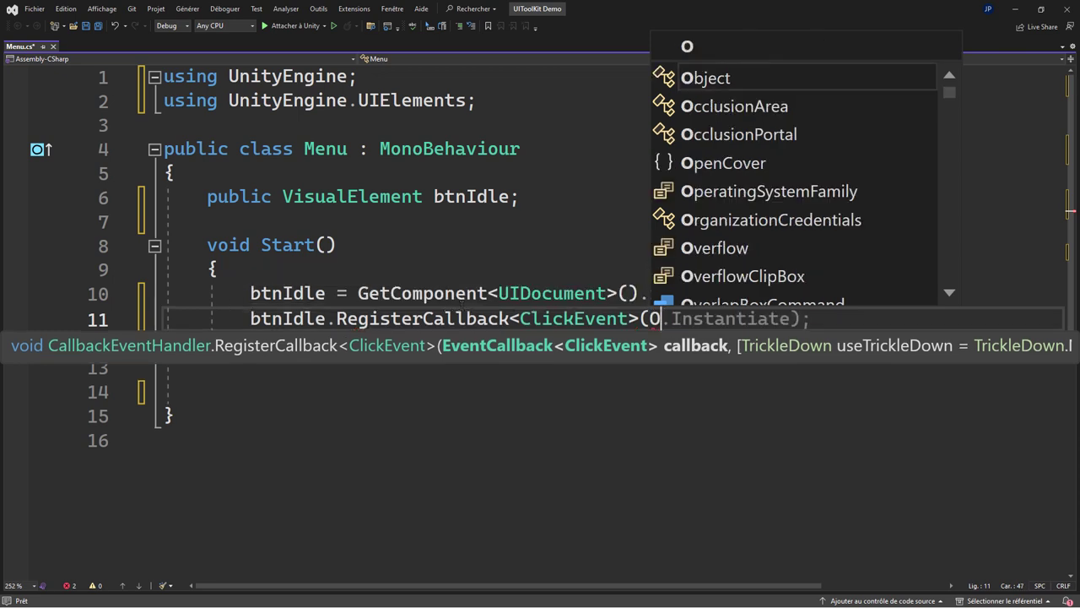
text(nClic)
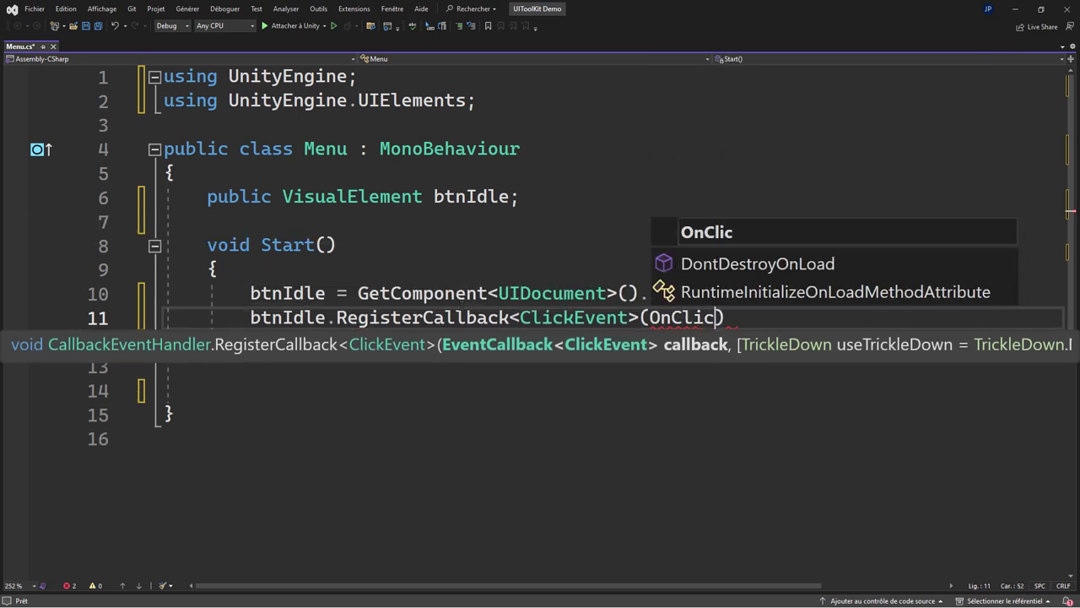
text(kIdle)
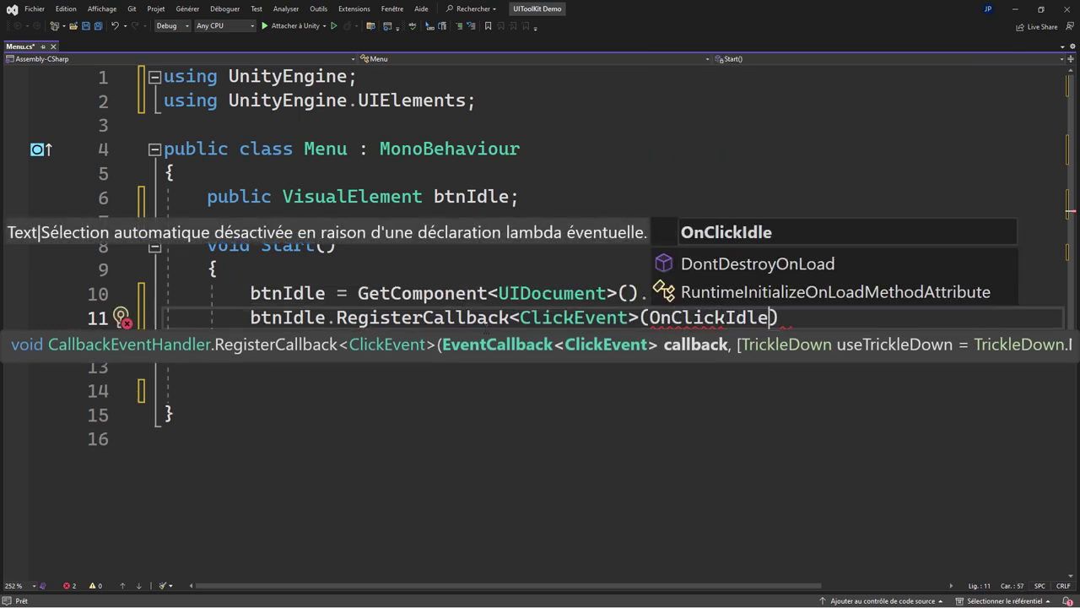
click(794, 318)
text(;)
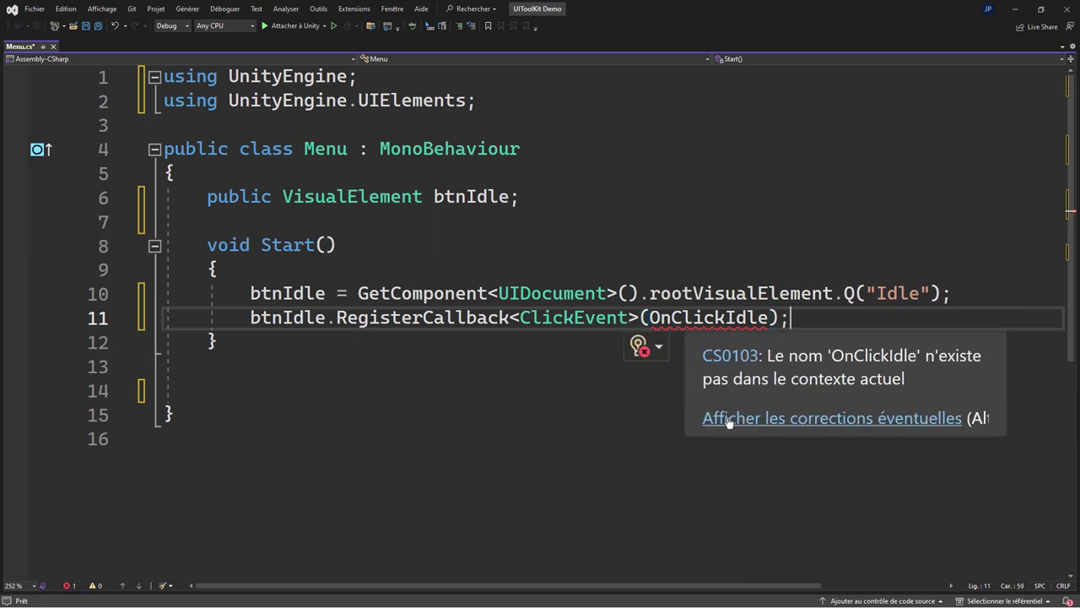
- Generate the OnClickIdle method logging "Button Idle Was Clicked down..." and save Menu.cs
click(722, 416)
click(722, 368)
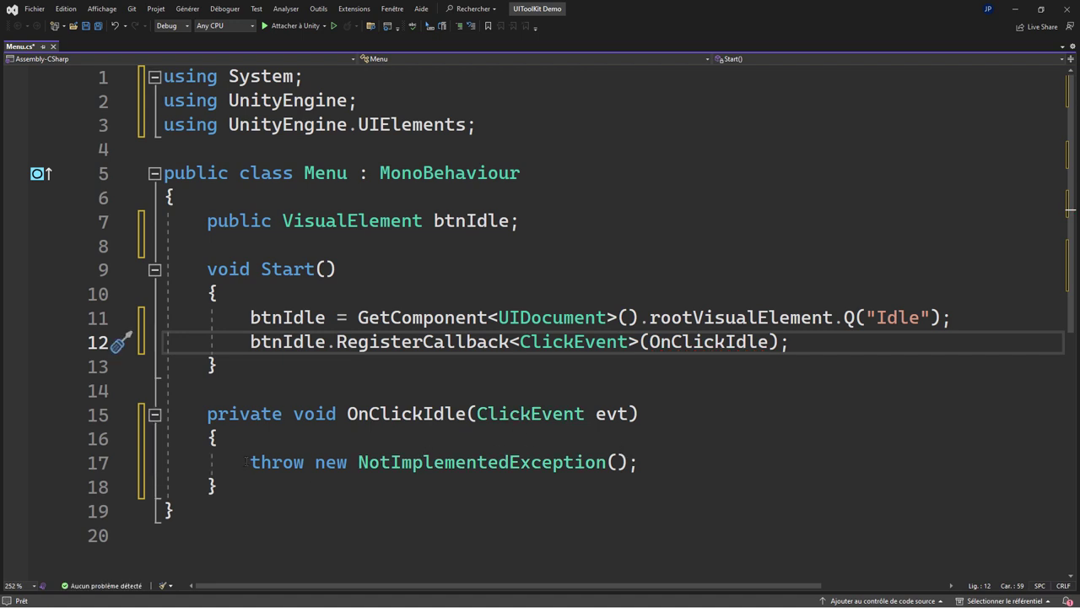
drag(246, 462, 660, 467)
text(Deb)
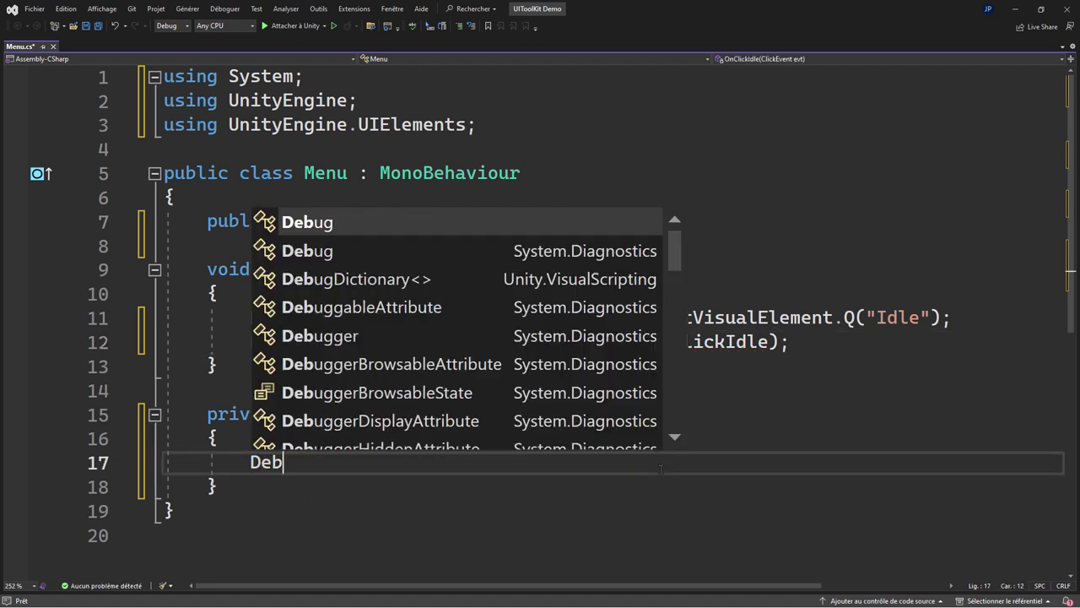
key(Tab)
text(.l()
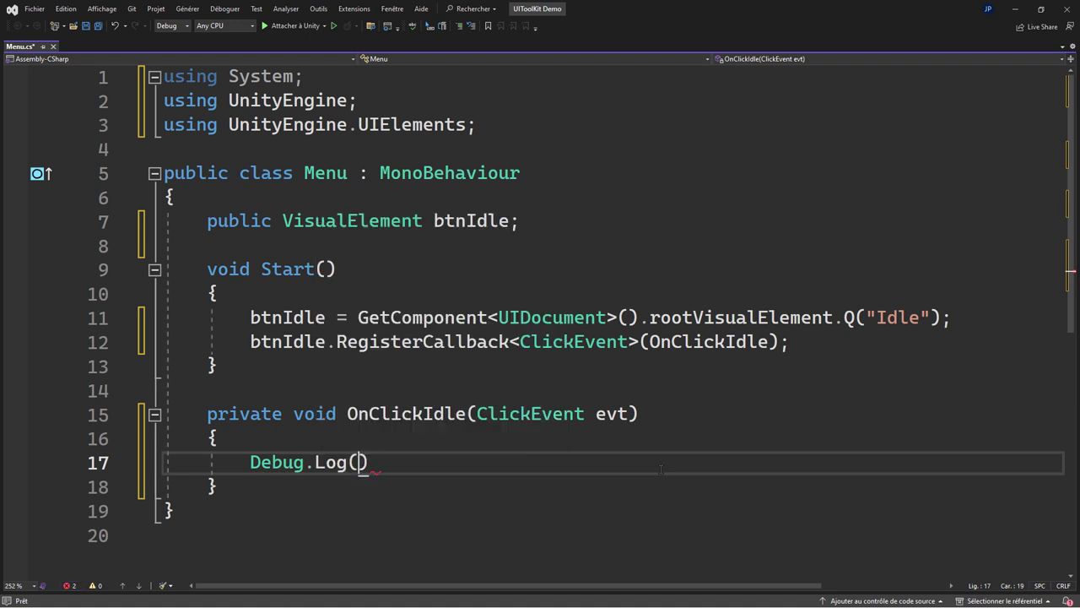
text("B)
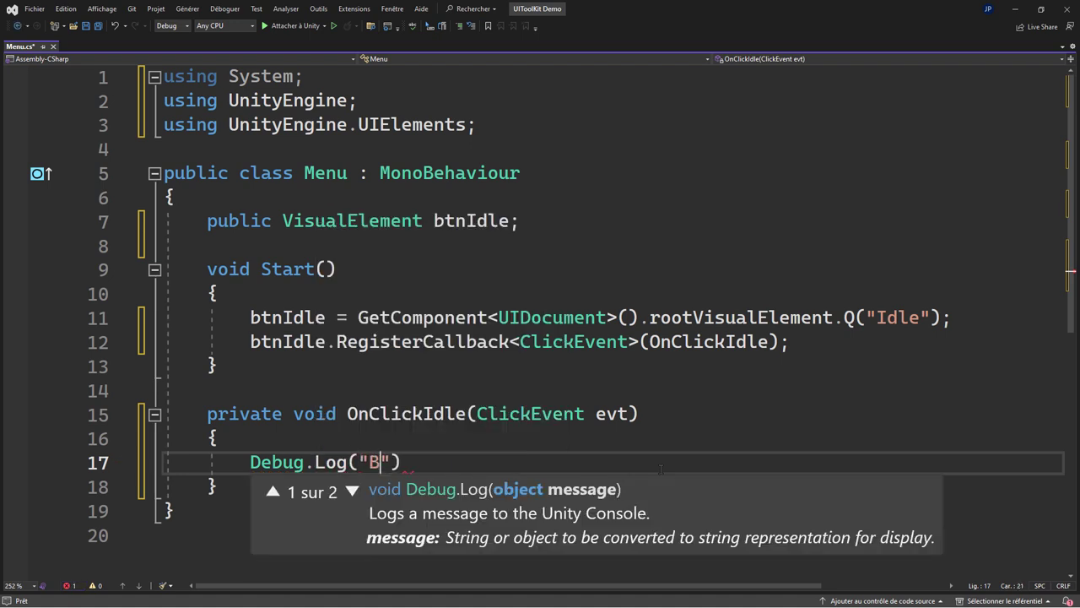
text(utton Idle)
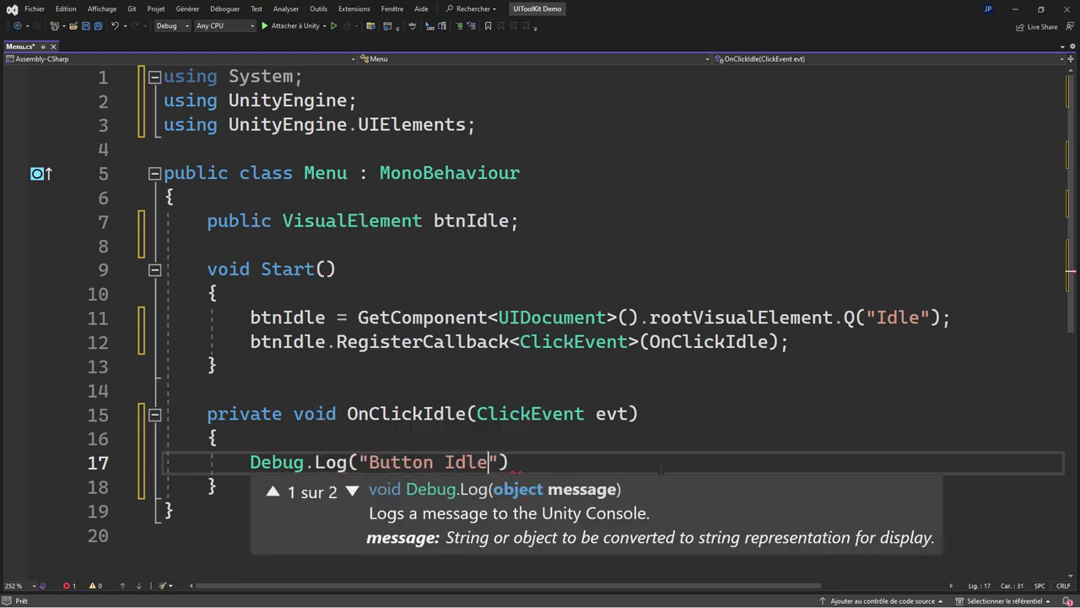
key(BackSpace)
text(e Was C)
text(lic)
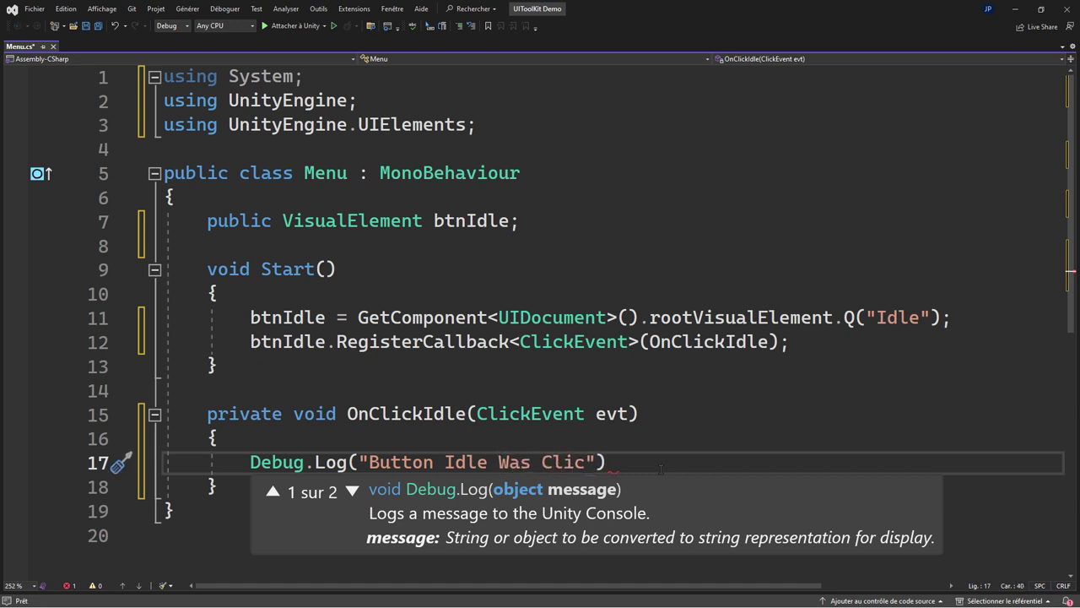
text(ked d)
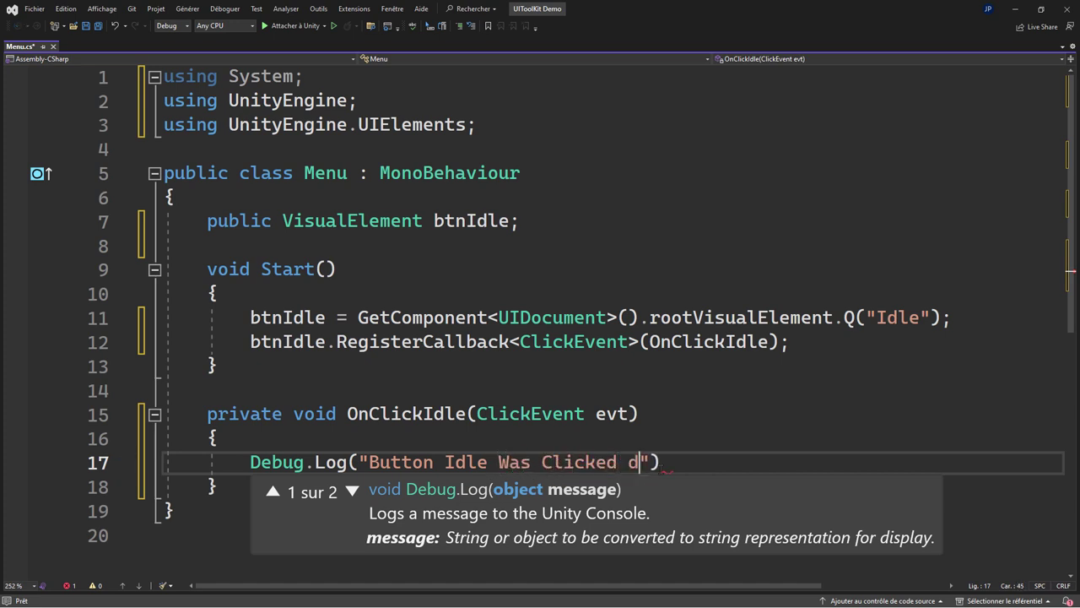
text(own...)
key(End)
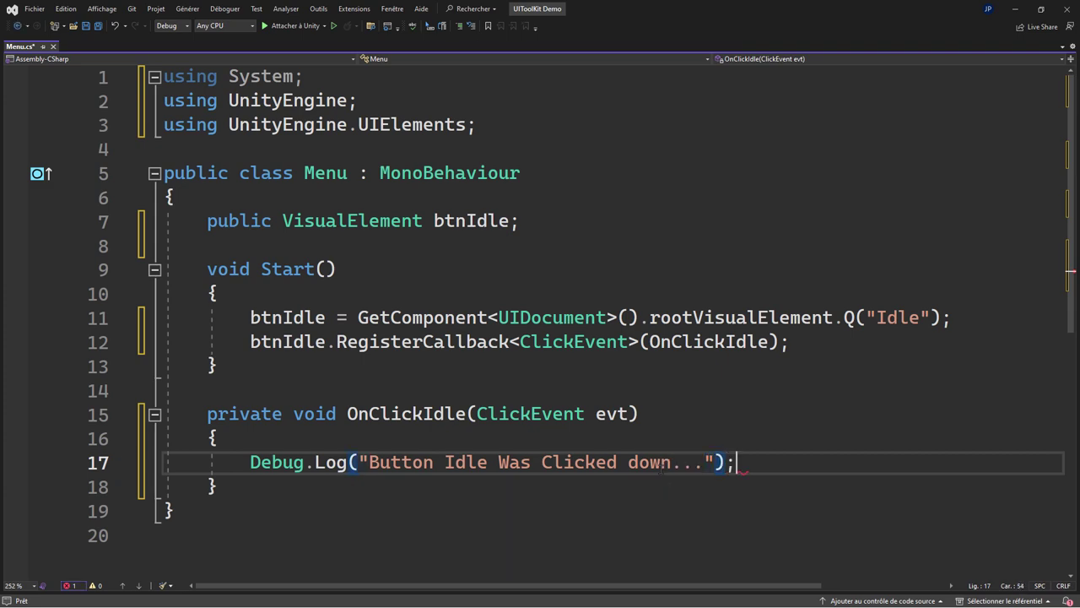
key(ctrl+s)
- Switch to Unity, show the Console, and enter Play mode
click(1015, 8)
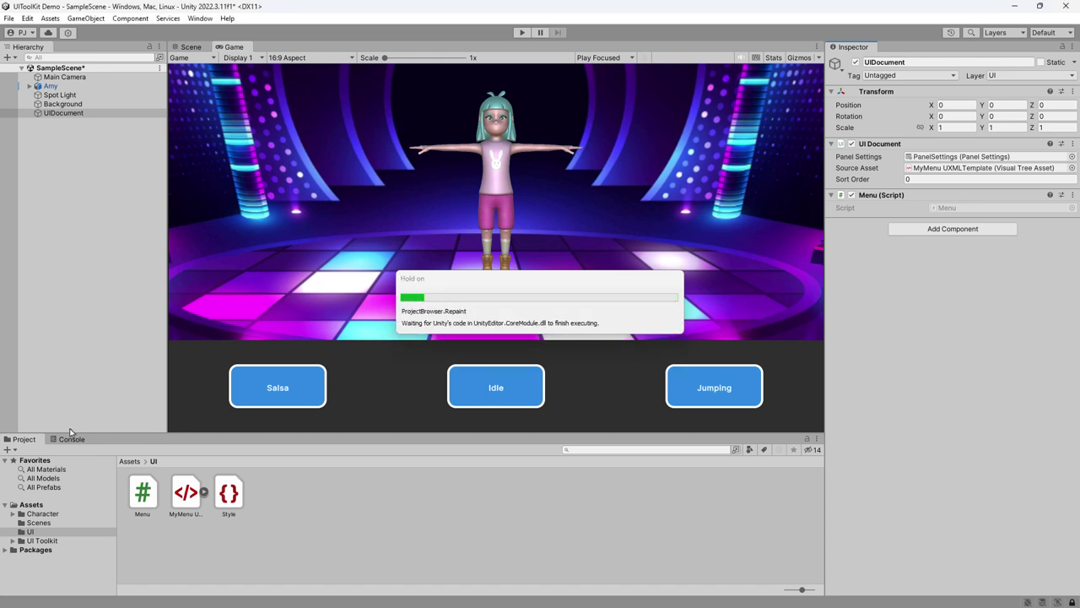
key(ctrl+shift+c)
click(524, 32)
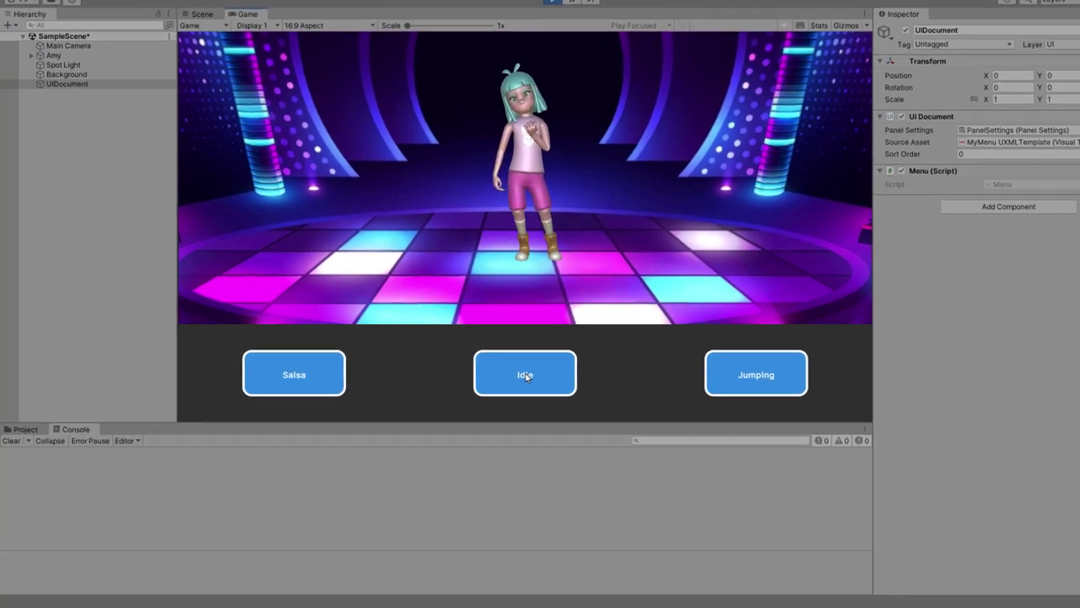
- Click the Idle button three times, stop Play mode, and return to Visual Studio
click(496, 390)
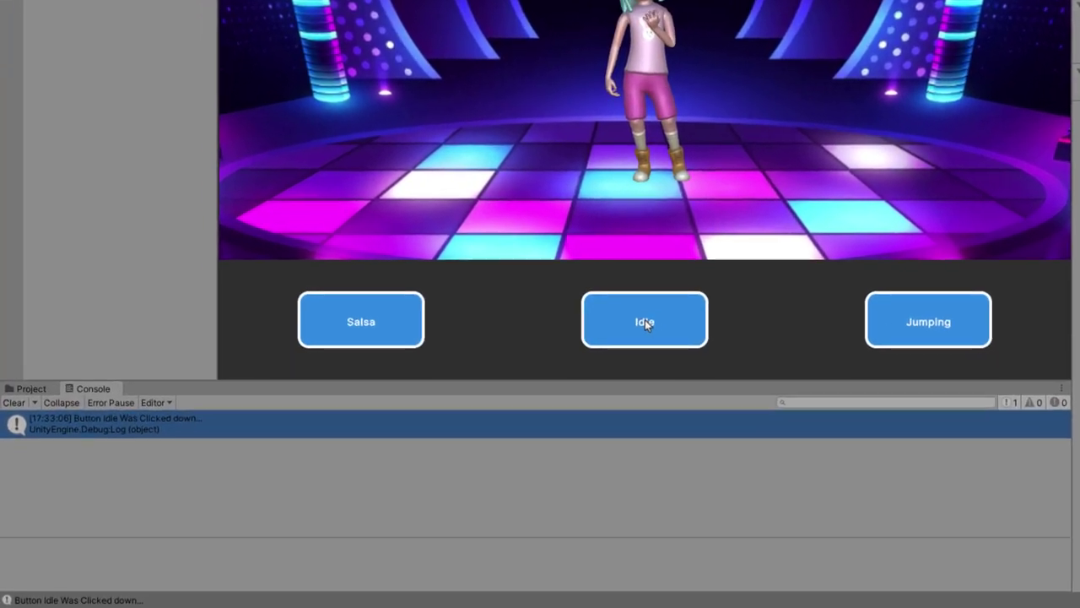
click(645, 321)
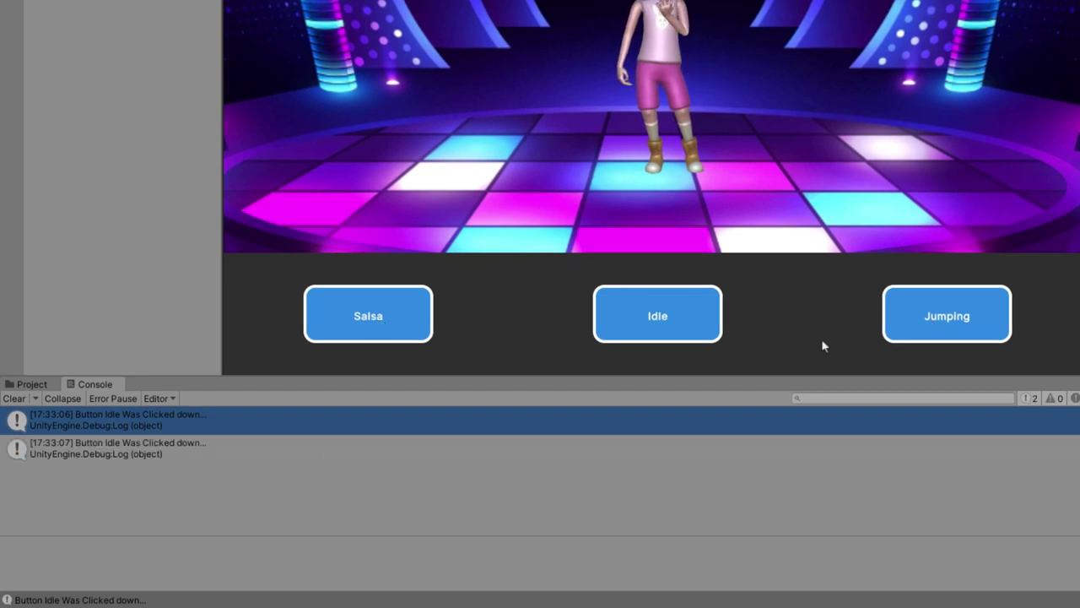
click(632, 317)
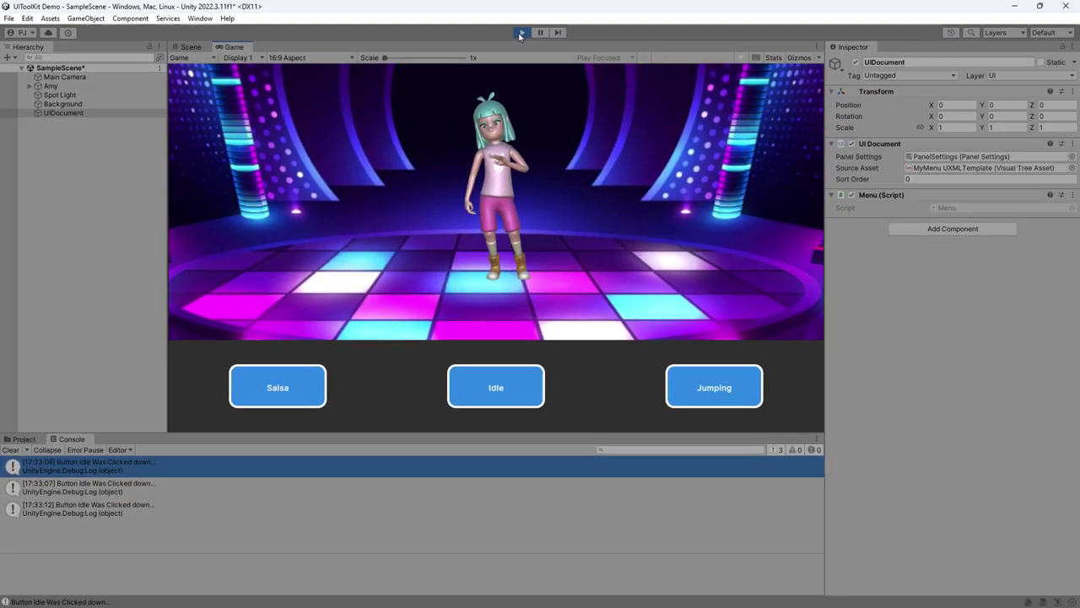
click(521, 32)
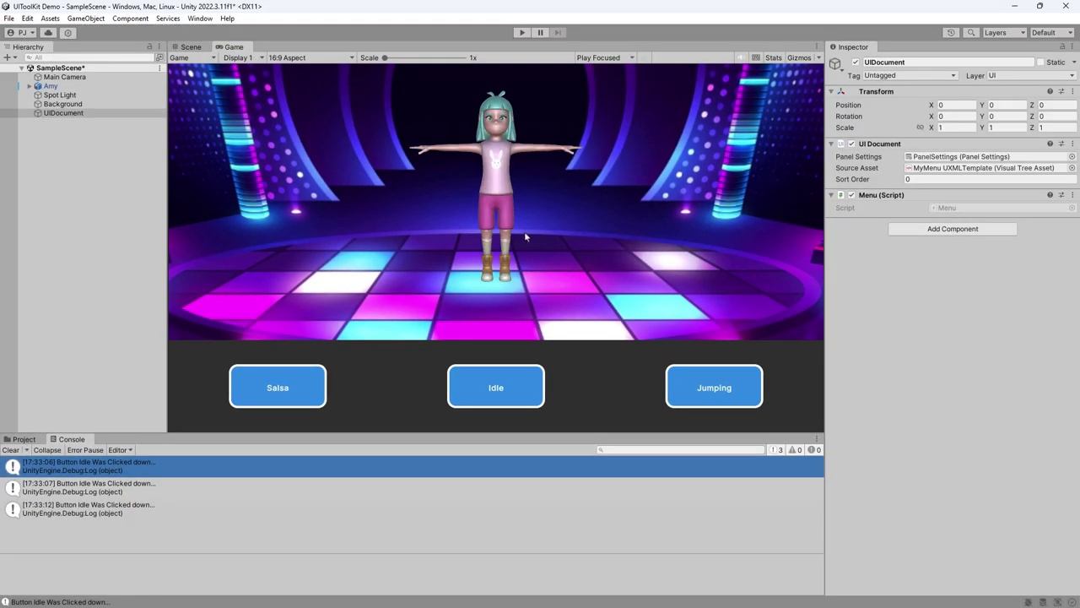
key(alt+Tab)
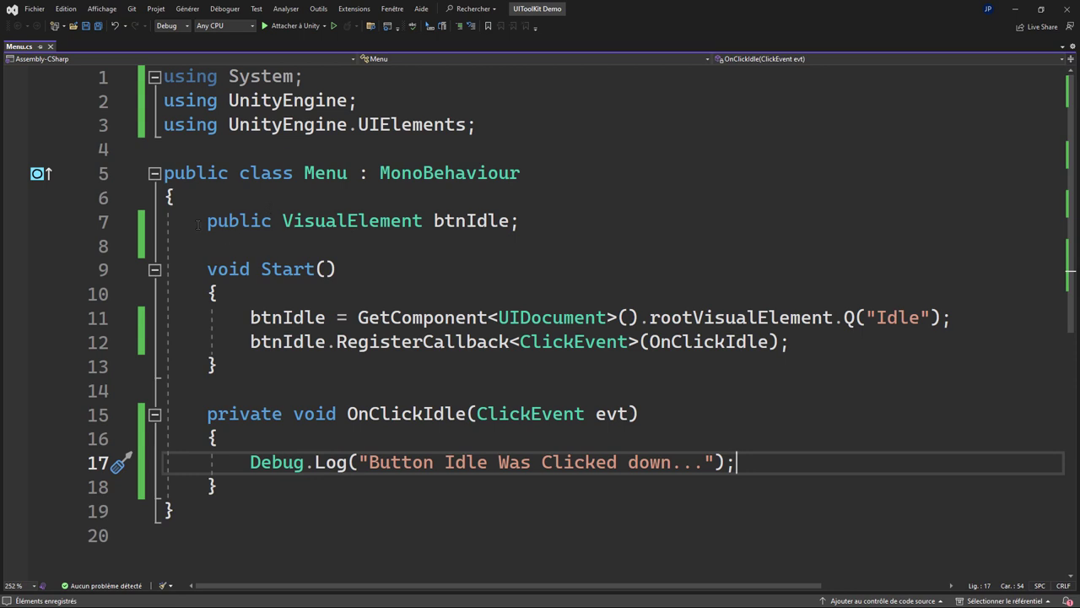
- Duplicate the btnIdle field declaration twice
drag(199, 222, 539, 224)
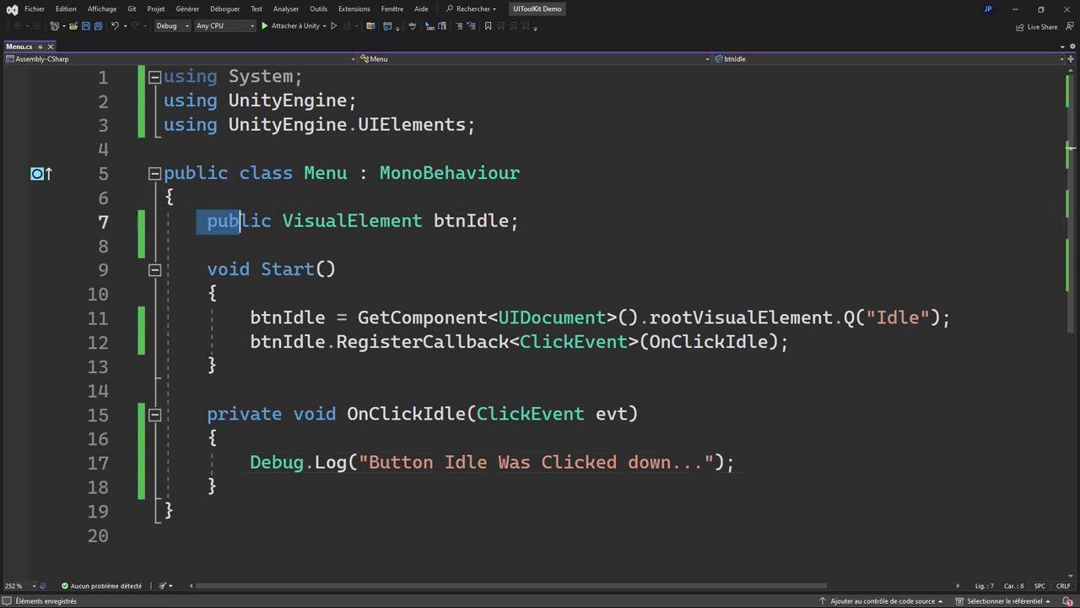
key(ctrl+c)
click(520, 222)
key(Return)
key(ctrl+v)
key(Return)
key(ctrl+v)
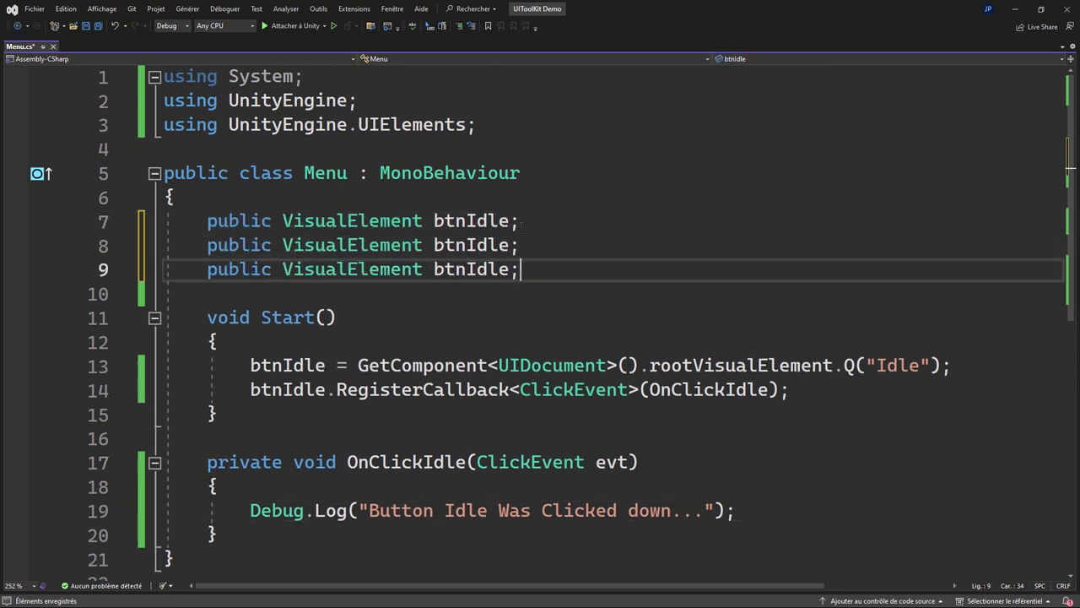
- Rename the two copied fields btnSalsa and BtnJumping
double_click(470, 244)
text(btn)
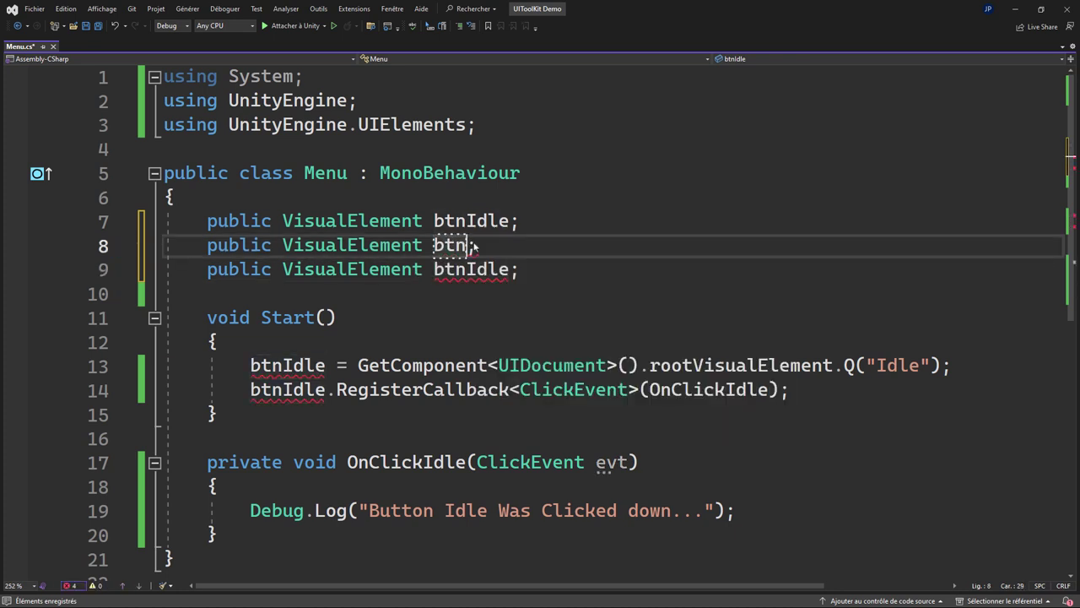
text(S)
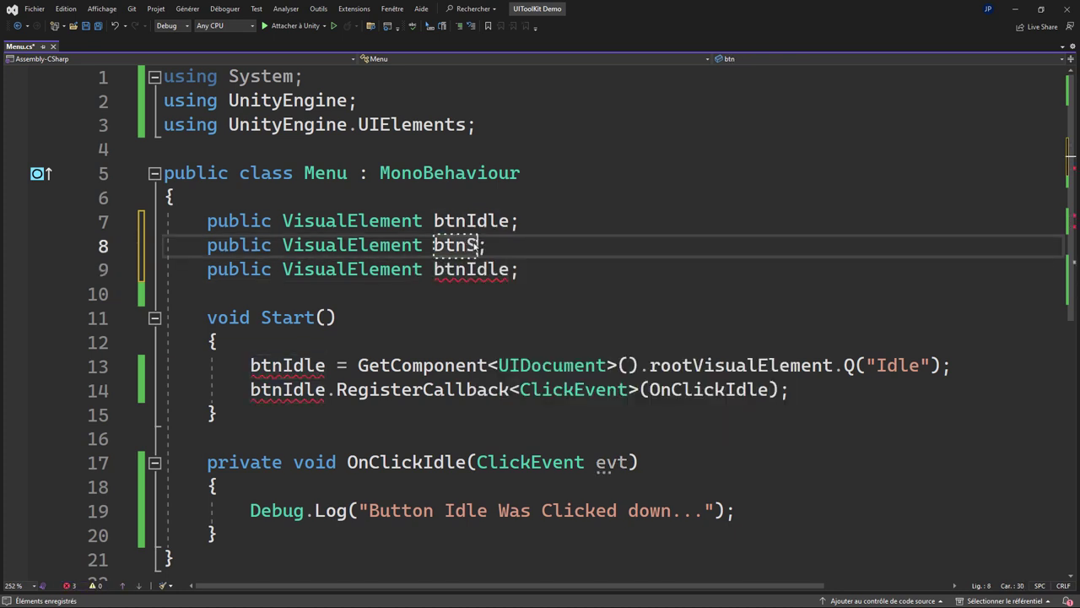
text(alsa)
double_click(470, 269)
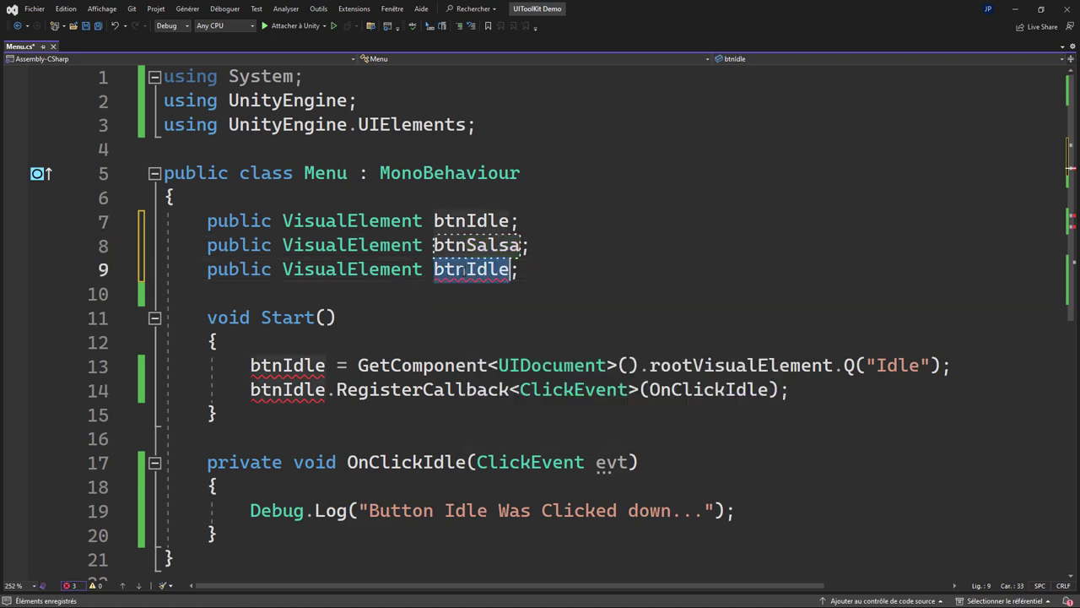
text(BtnJ)
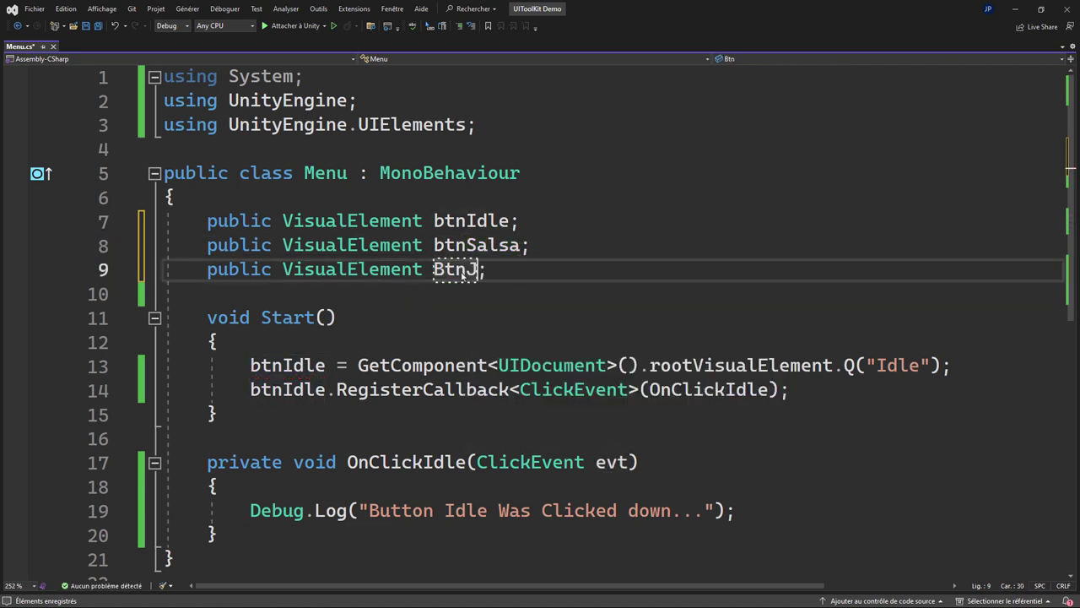
text(umping)
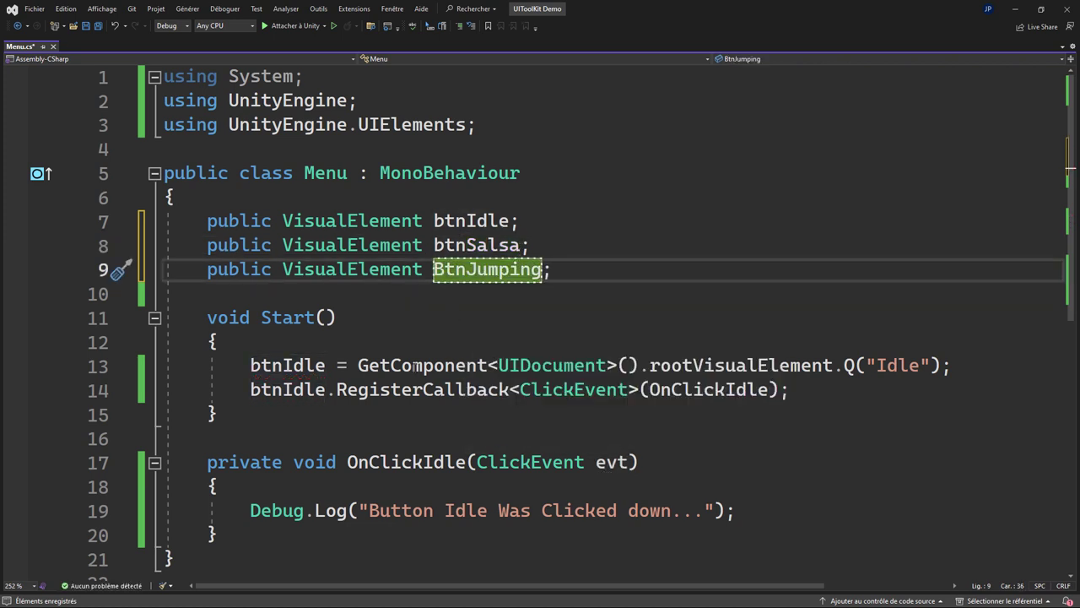
drag(252, 364, 808, 394)
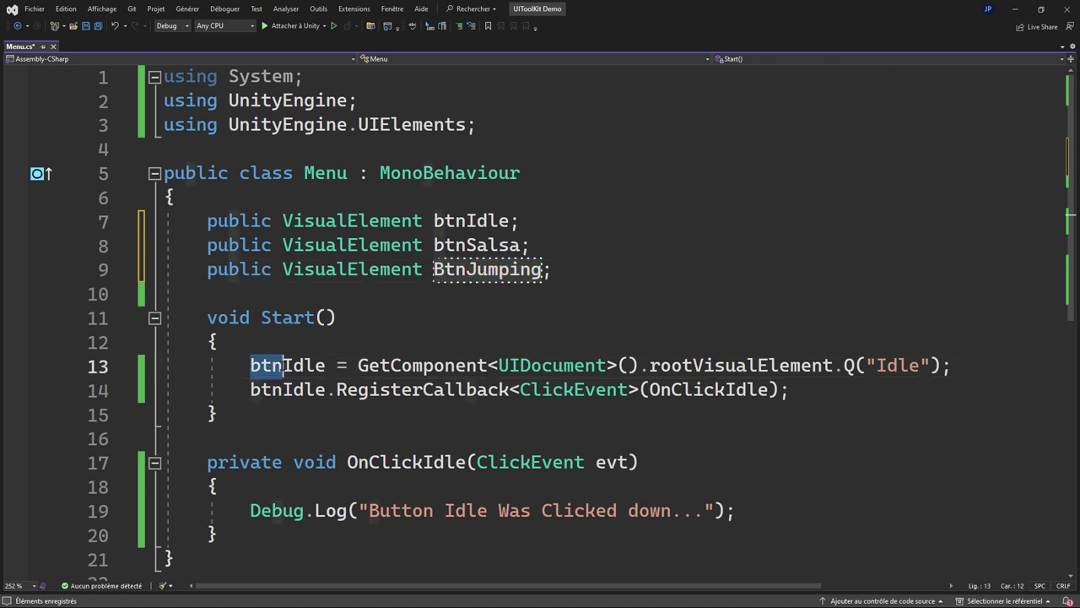
- Paste two copies of the btnIdle lookup and callback lines into Start
click(807, 395)
key(Return)
key(Return)
key(ctrl+v)
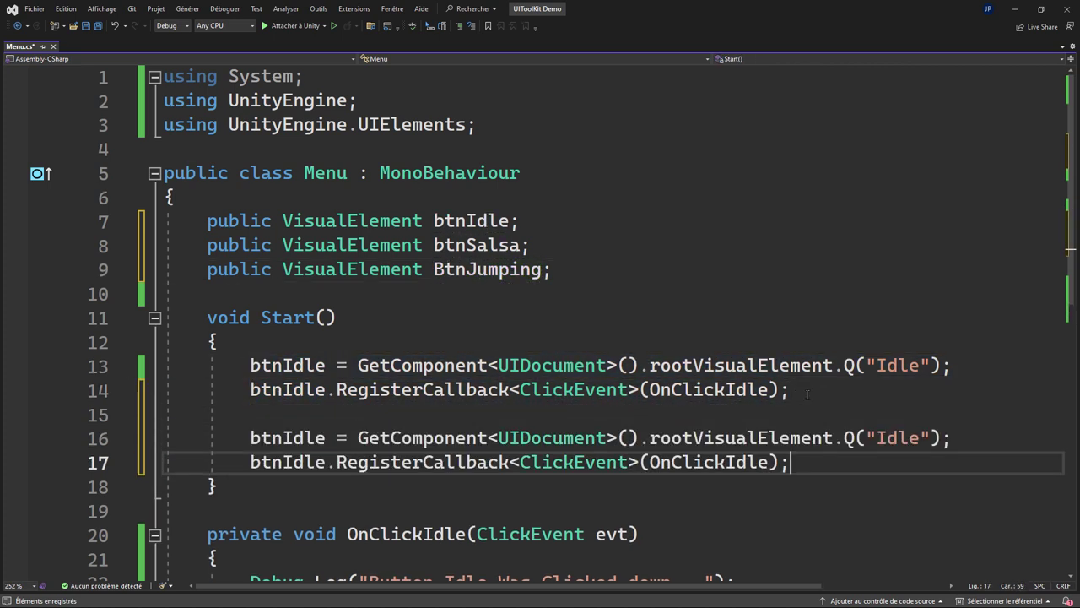
key(Return)
key(Return)
key(ctrl+v)
key(Return)
scroll(510, 390, down, 1)
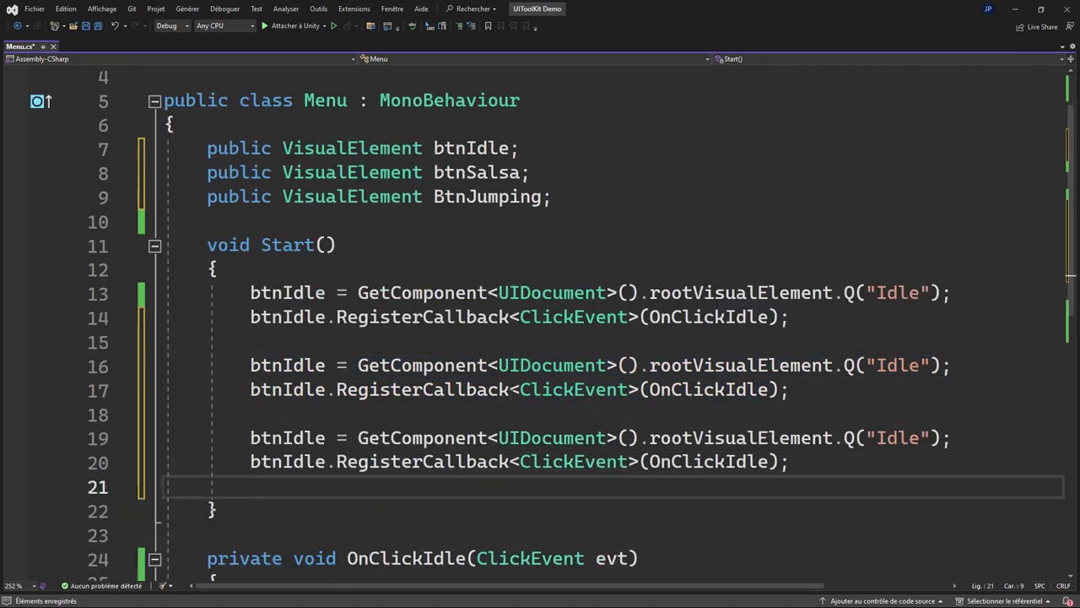
- Change the second block to use btnSalsa, Q("Salsa") and the OnClickSalsa handler
double_click(292, 365)
text(bt)
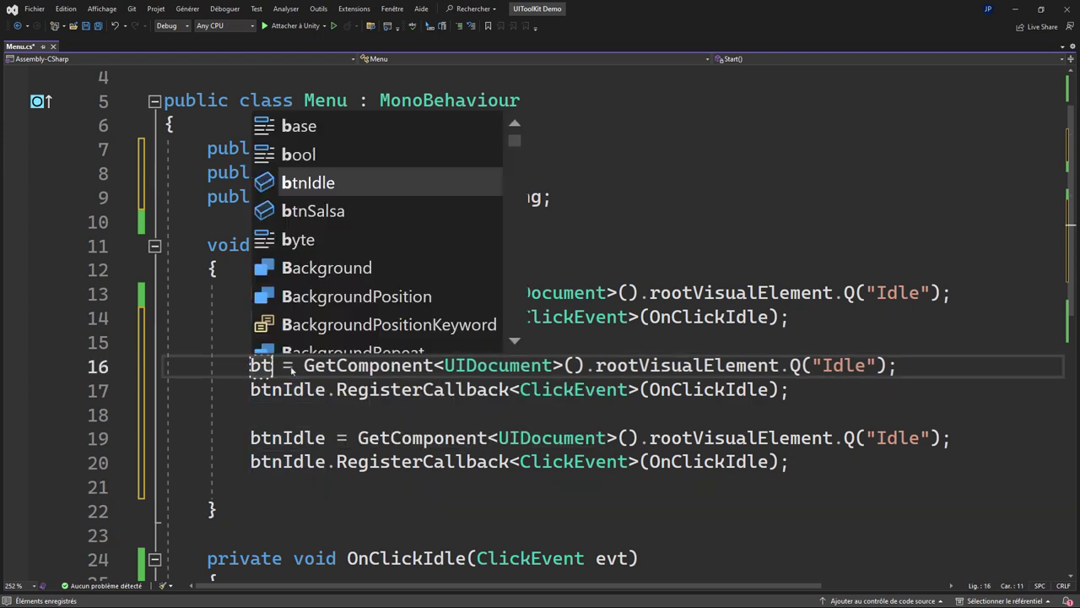
text(nSalsa)
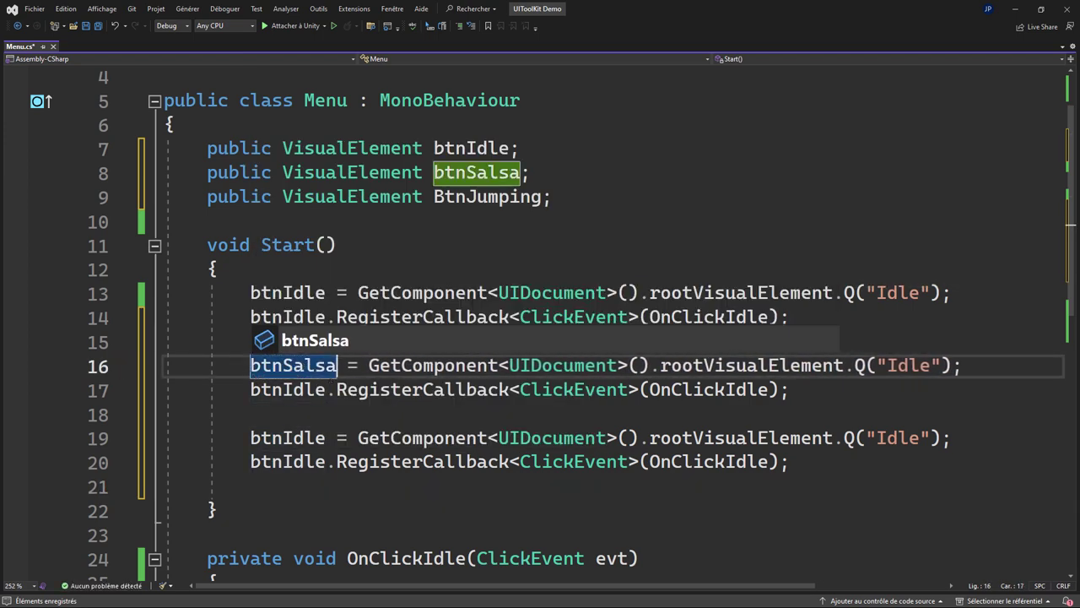
key(Escape)
double_click(901, 364)
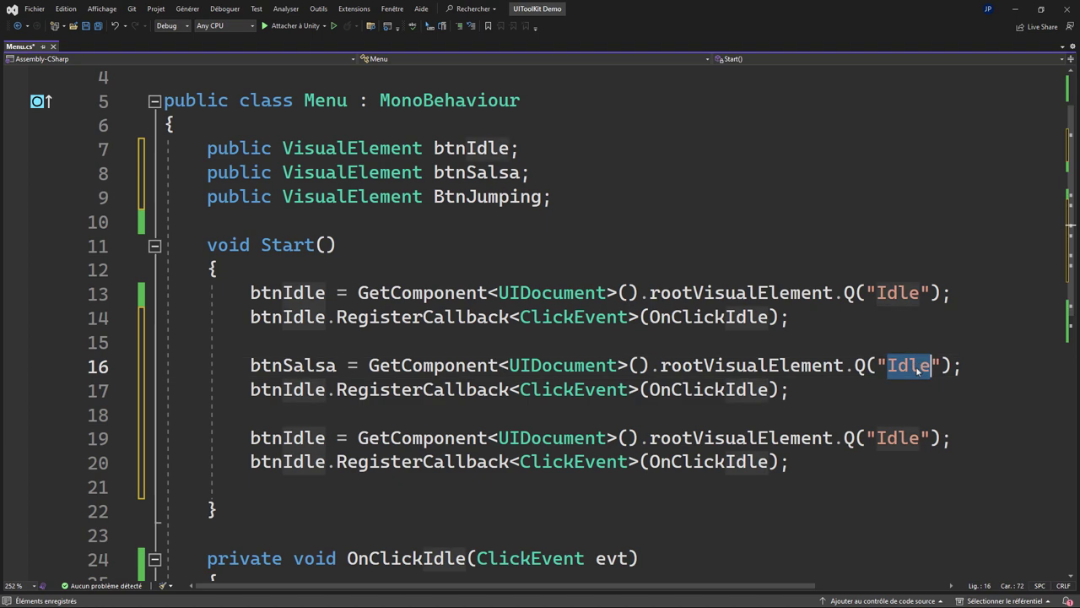
text(Salsa)
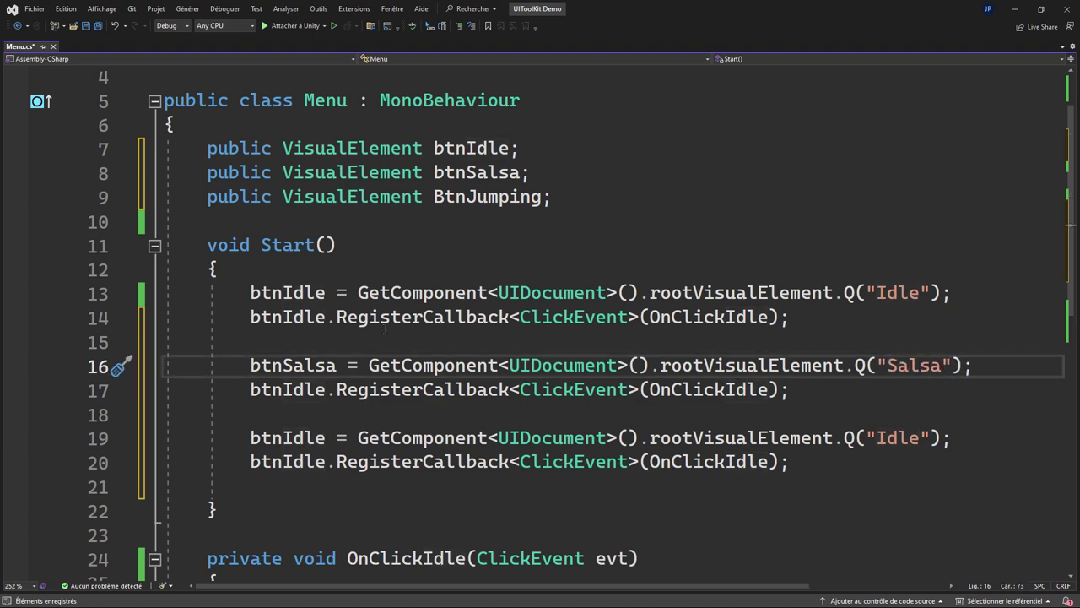
double_click(302, 389)
text(btn)
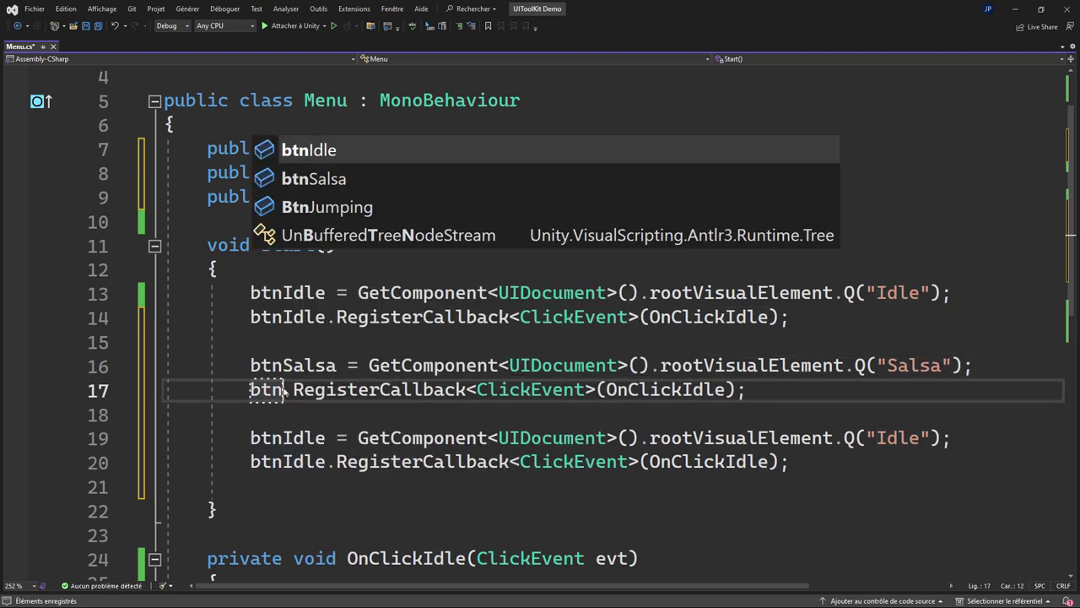
key(Down)
key(Tab)
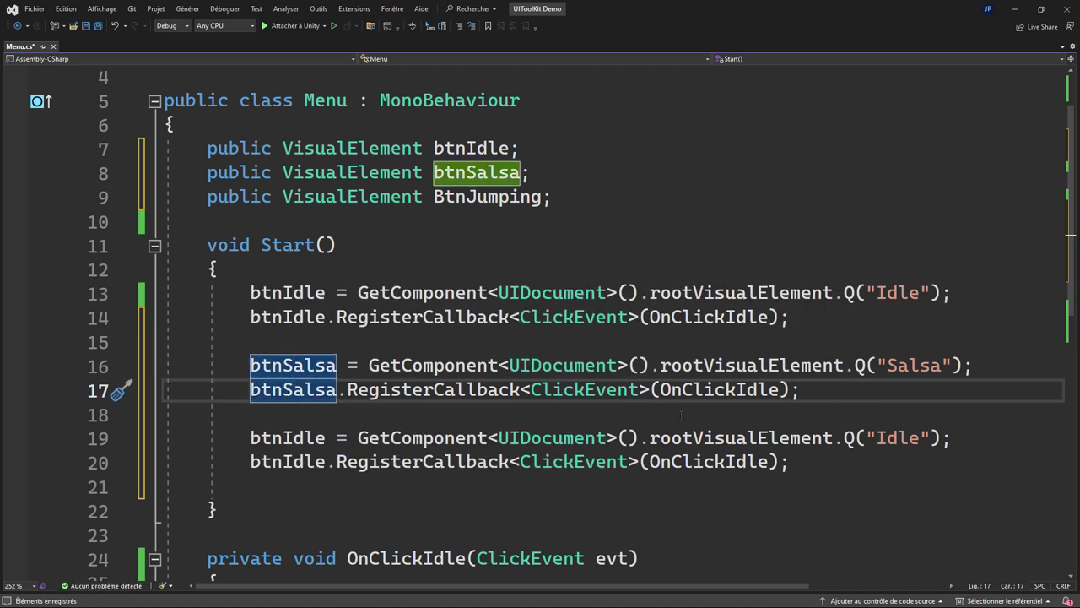
drag(735, 389, 774, 389)
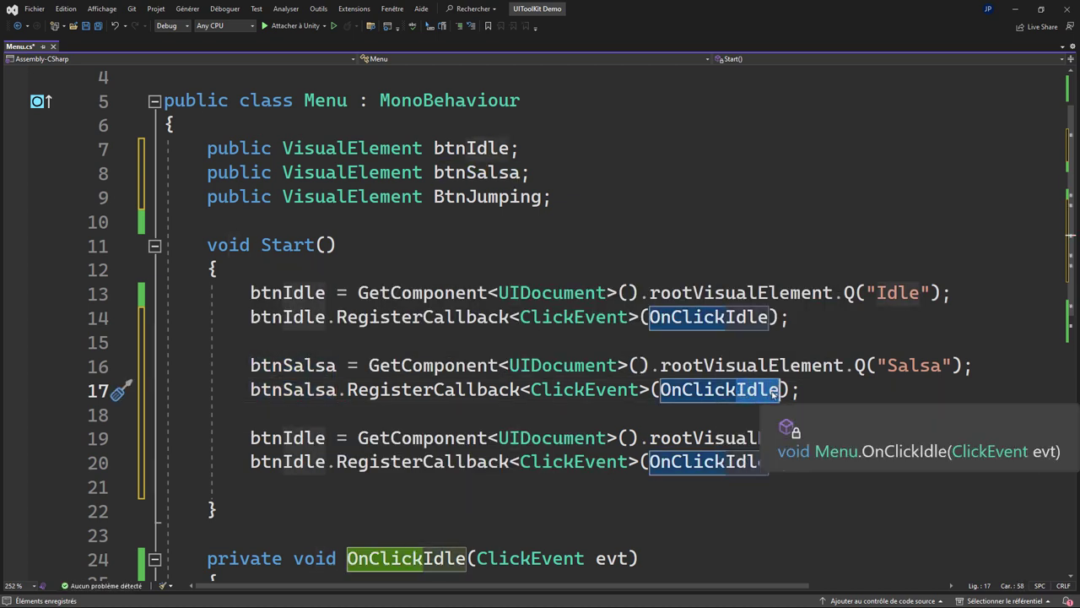
text(Salsa)
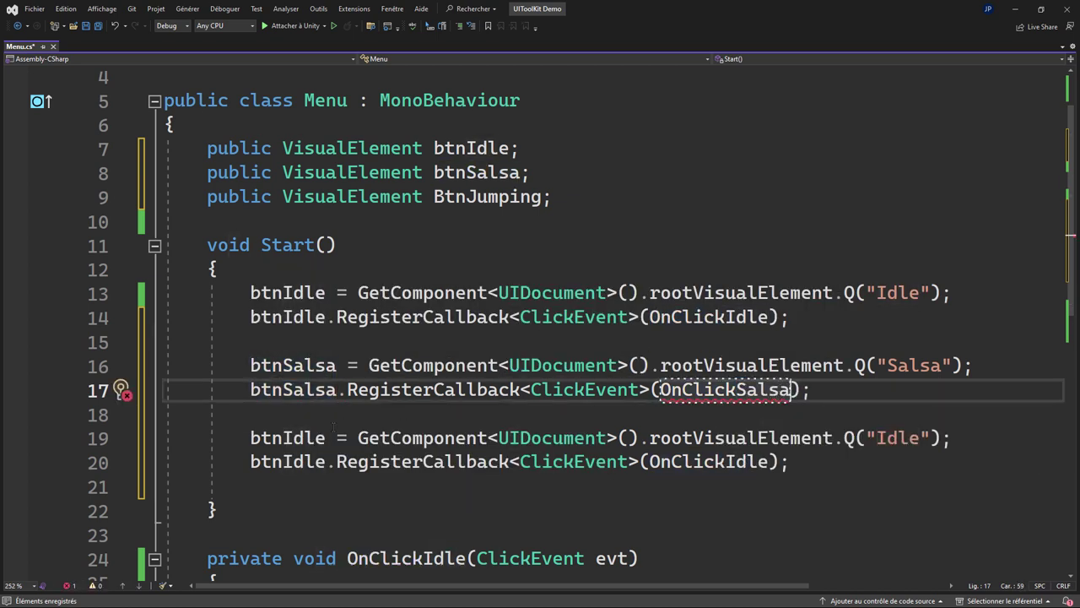
- Change the third block to use BtnJumping, Q("Jumping") and the OnClickJumping handler
double_click(278, 438)
text(Btn)
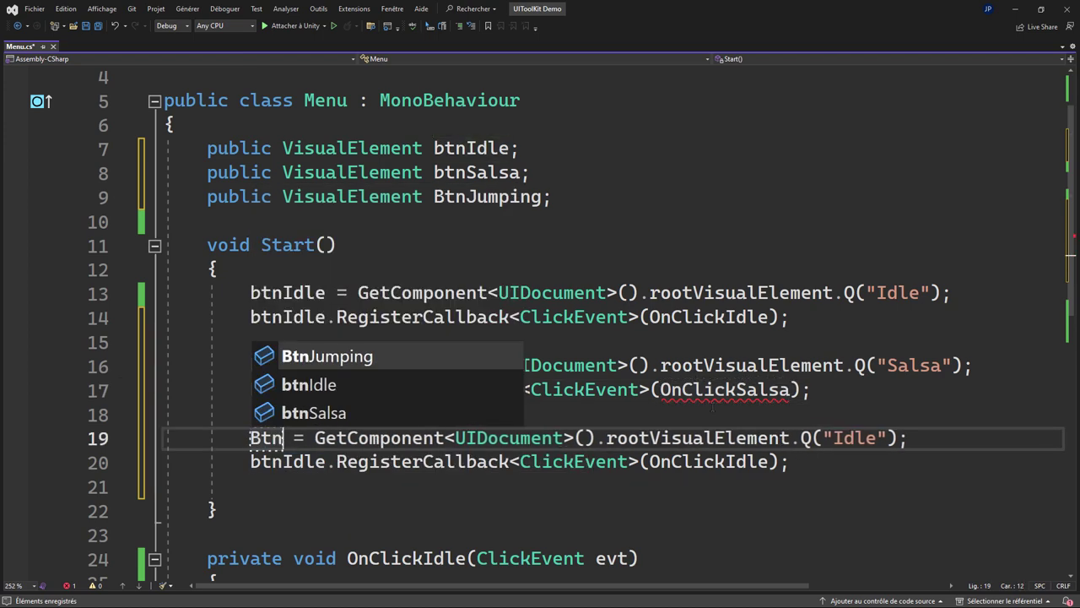
key(Tab)
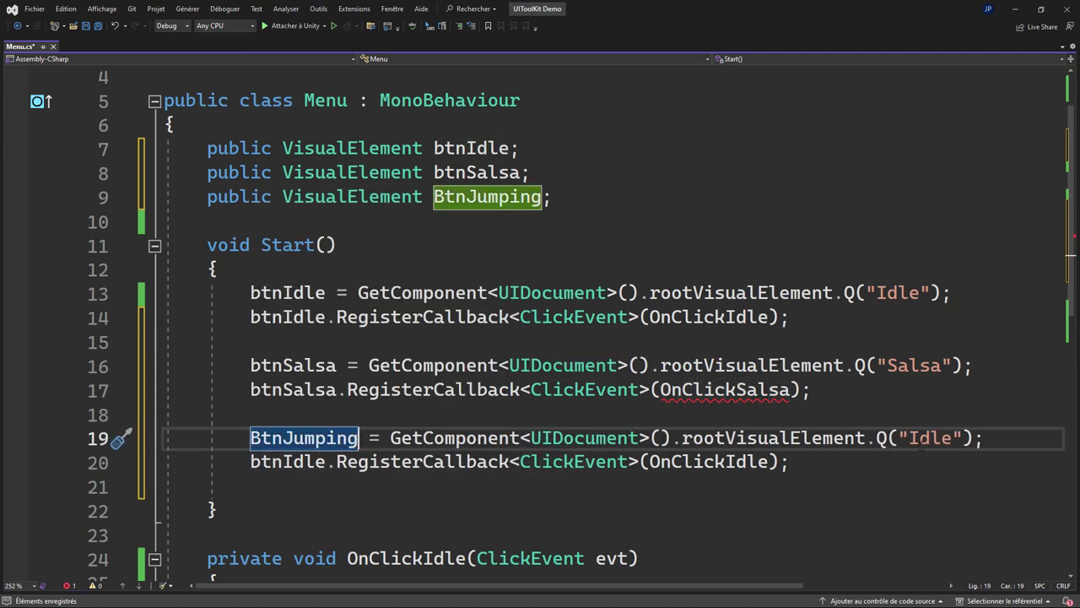
double_click(923, 438)
text(Jum)
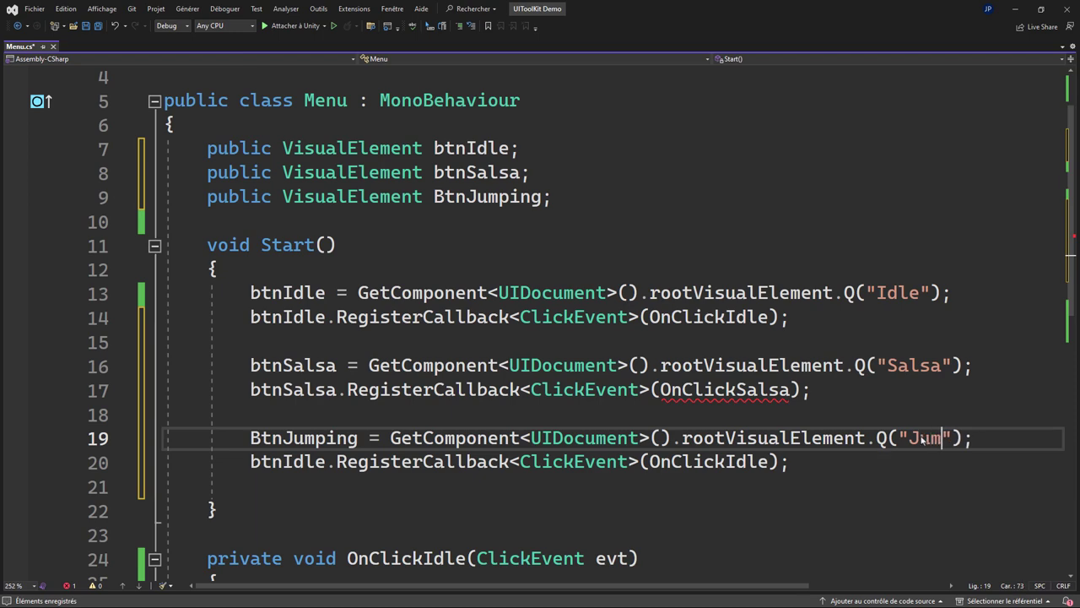
text(ping)
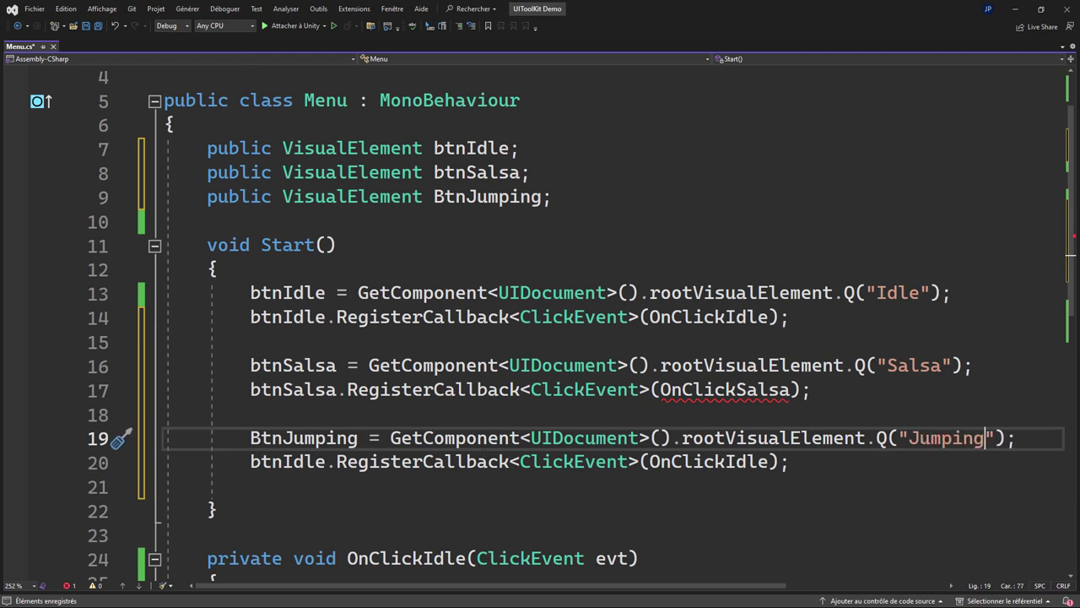
double_click(281, 461)
text(btnj)
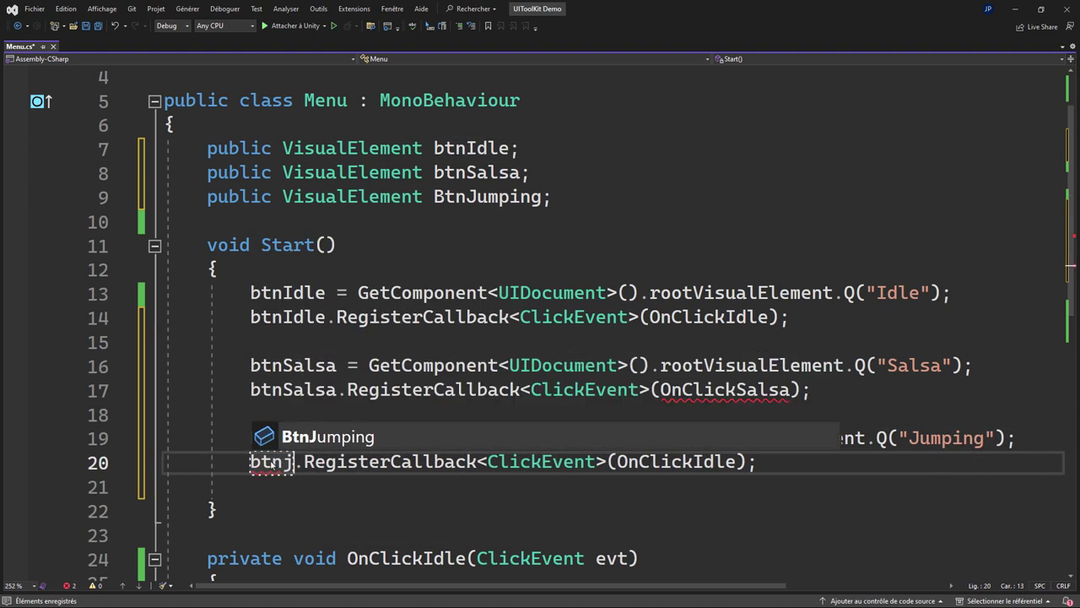
key(Tab)
double_click(762, 462)
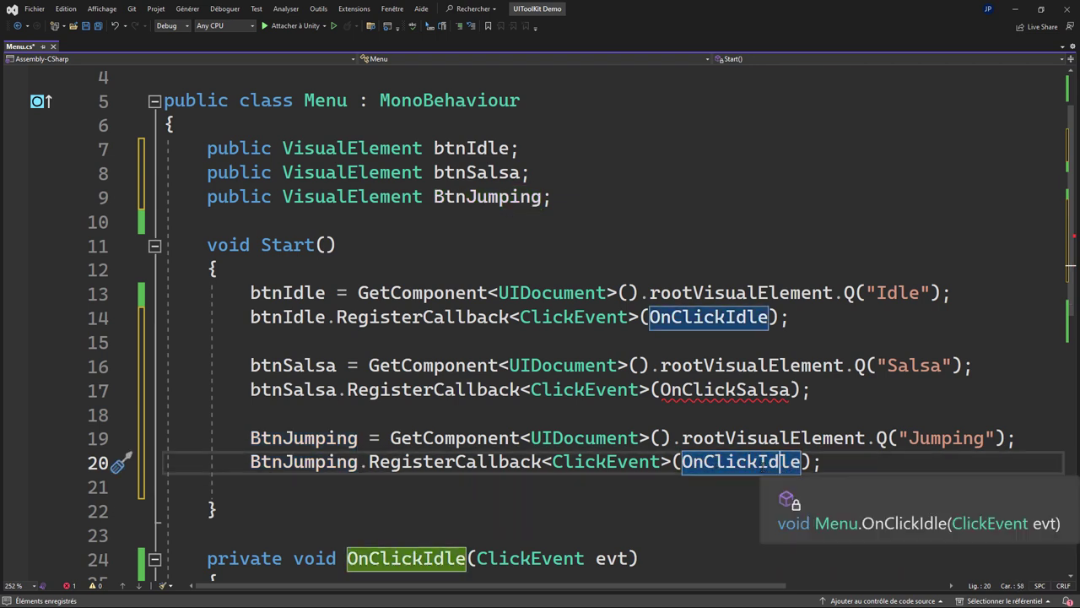
text(OnClickJ)
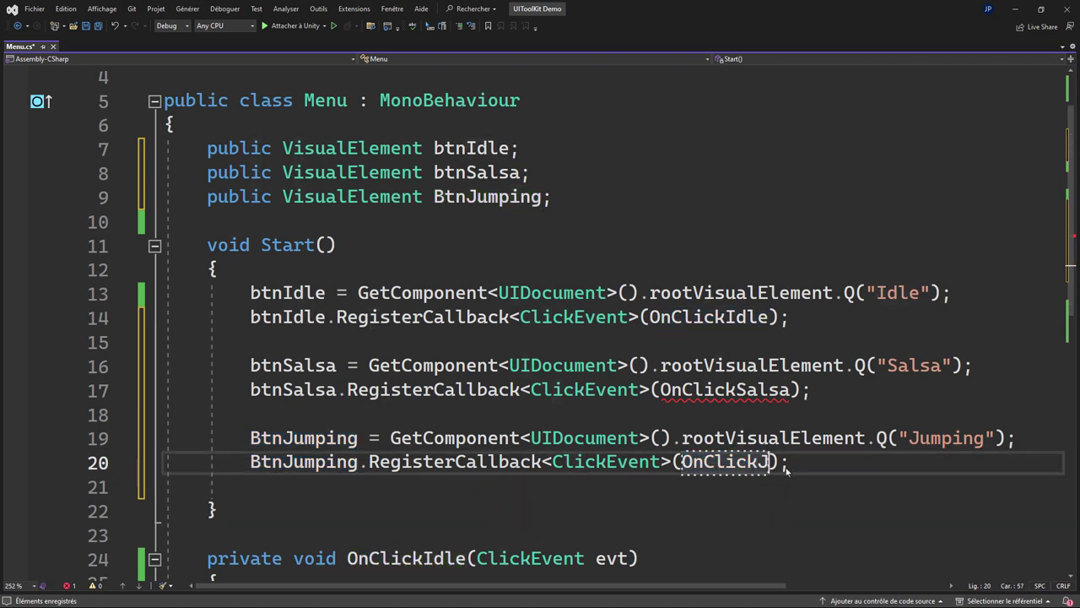
text(umping)
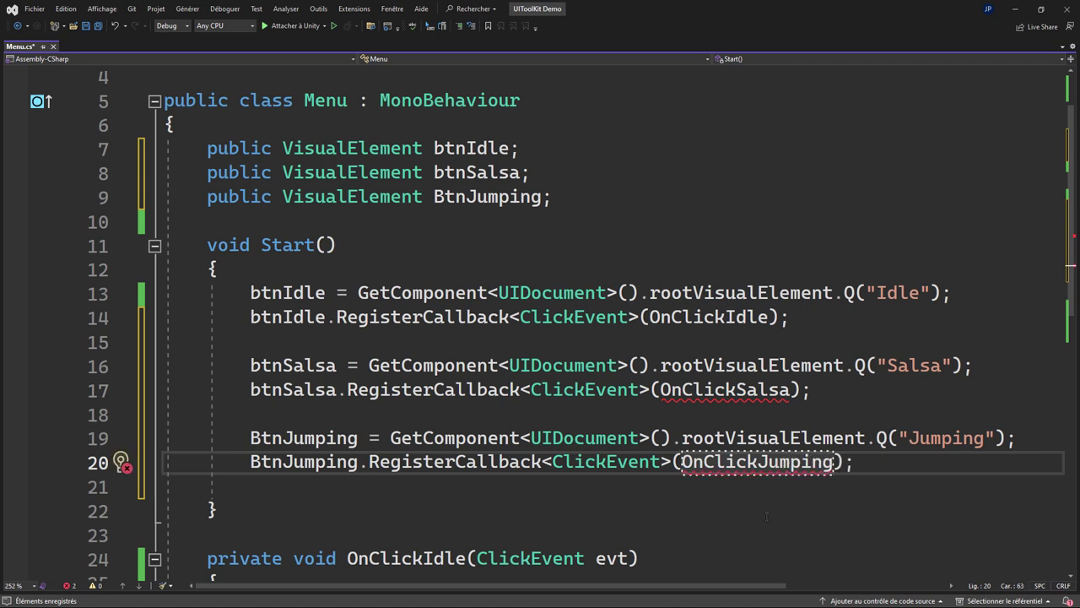
click(767, 513)
click(775, 489)
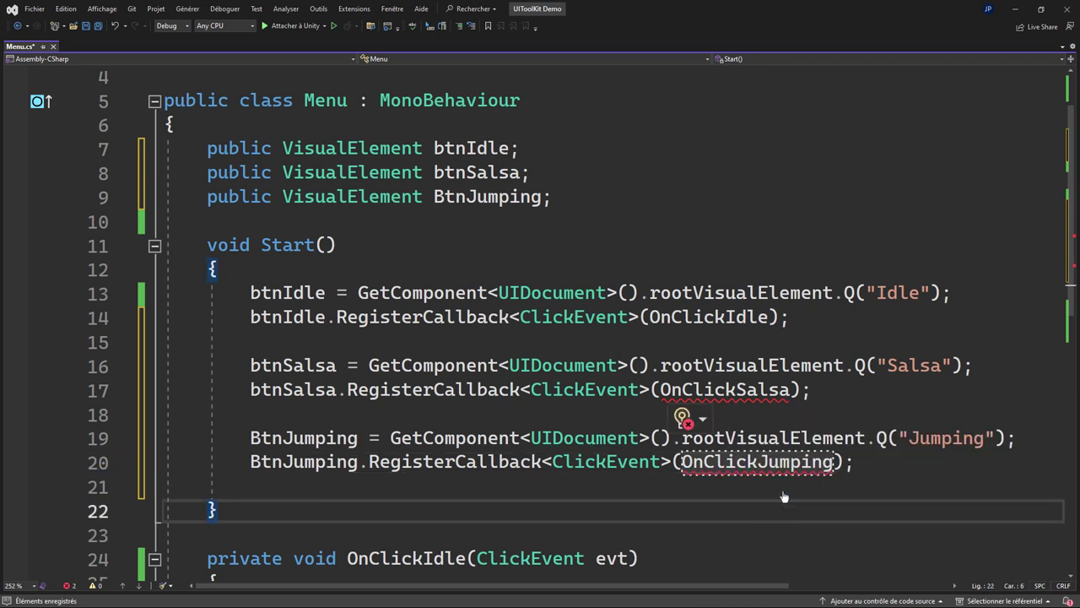
- Generate the OnClickSalsa and OnClickJumping method stubs from Quick Actions
click(791, 368)
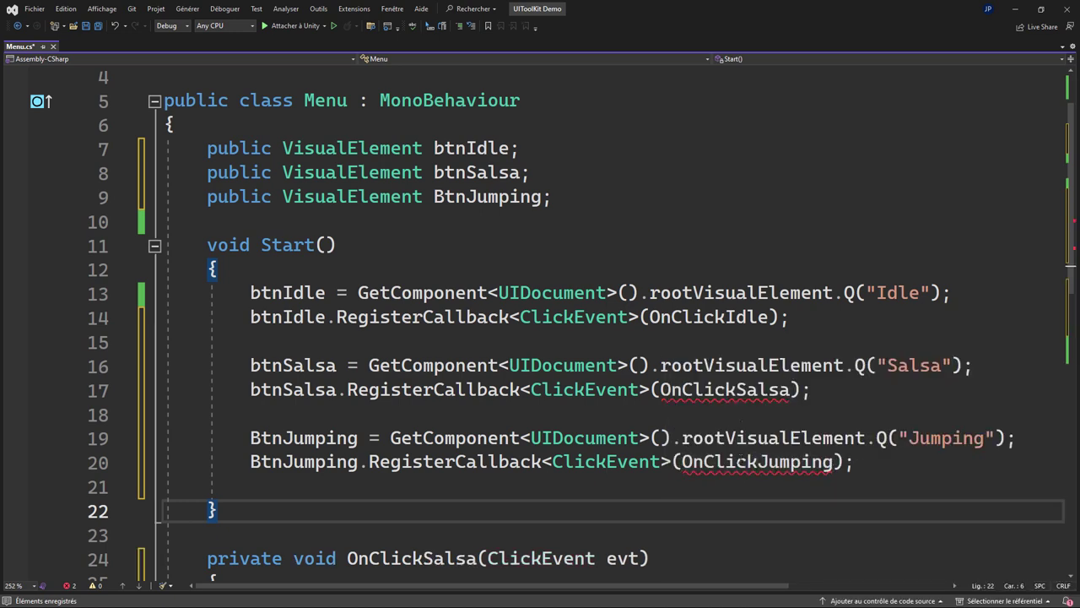
right_click(743, 466)
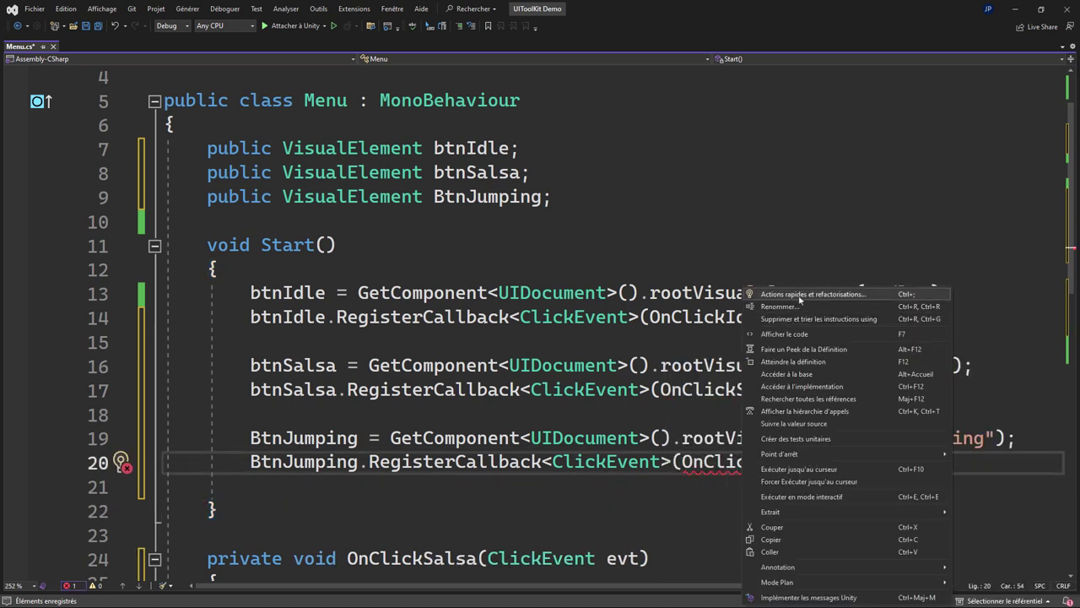
click(794, 295)
click(328, 369)
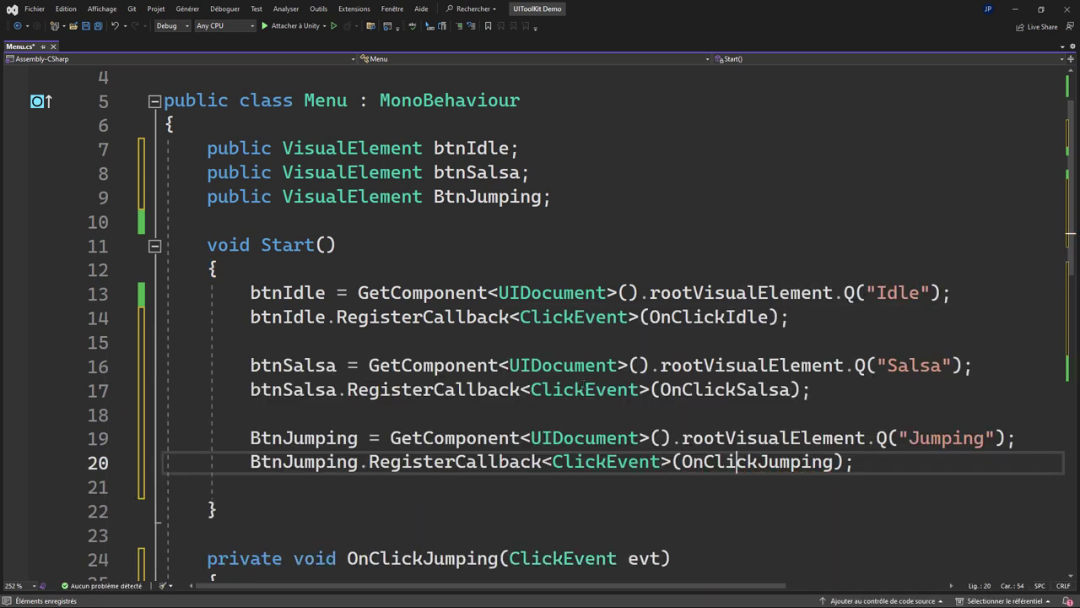
scroll(541, 405, down, 5)
click(833, 371)
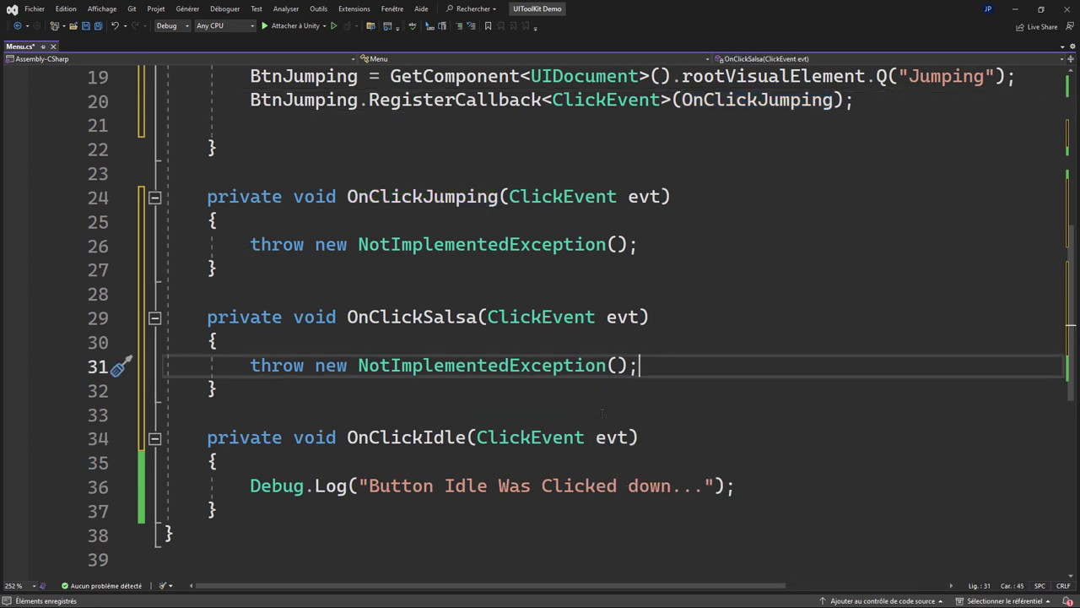
scroll(688, 432, up, 6)
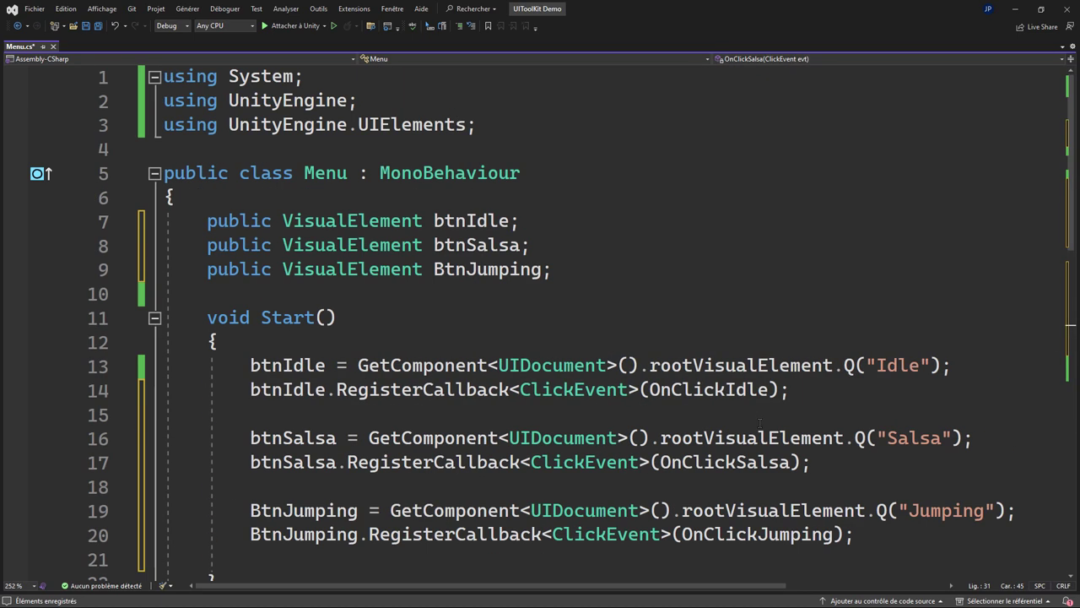
- Add a [SerializeField] Animator animator field below the button fields and save
click(584, 293)
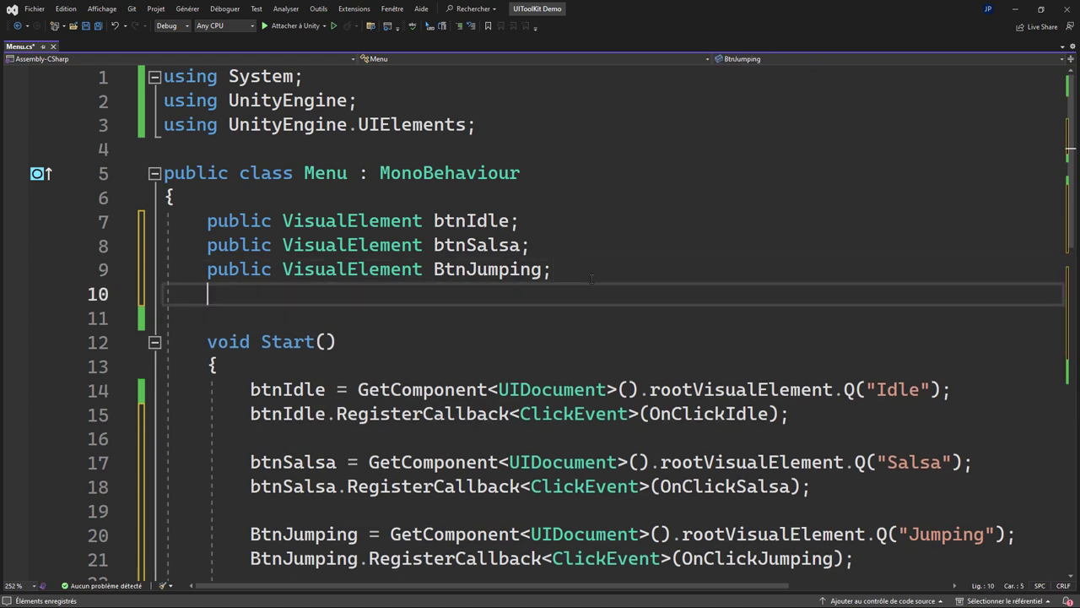
key(ctrl+Return)
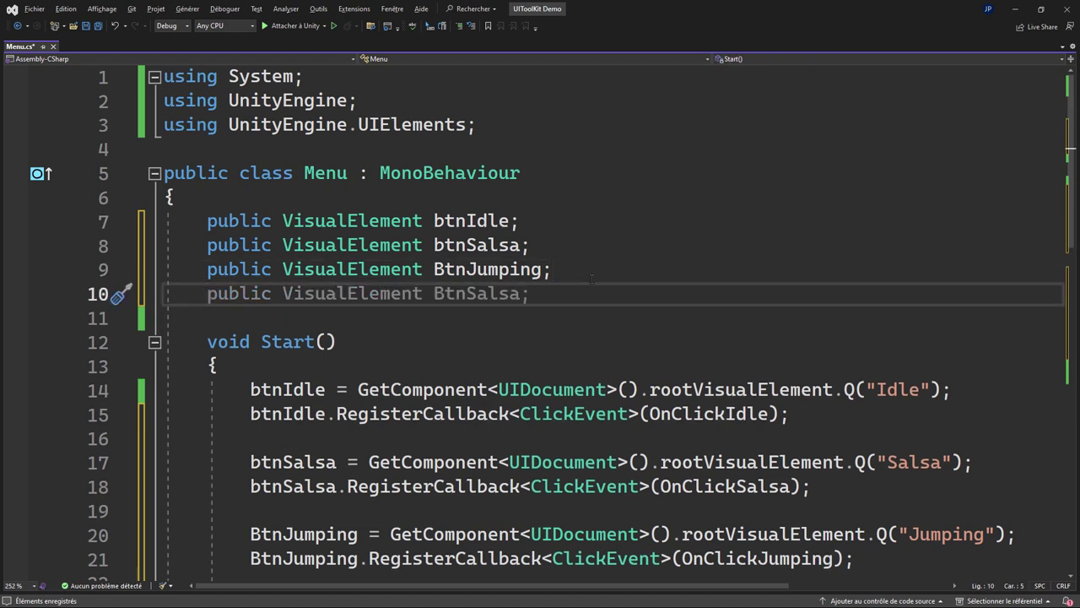
text([seri)
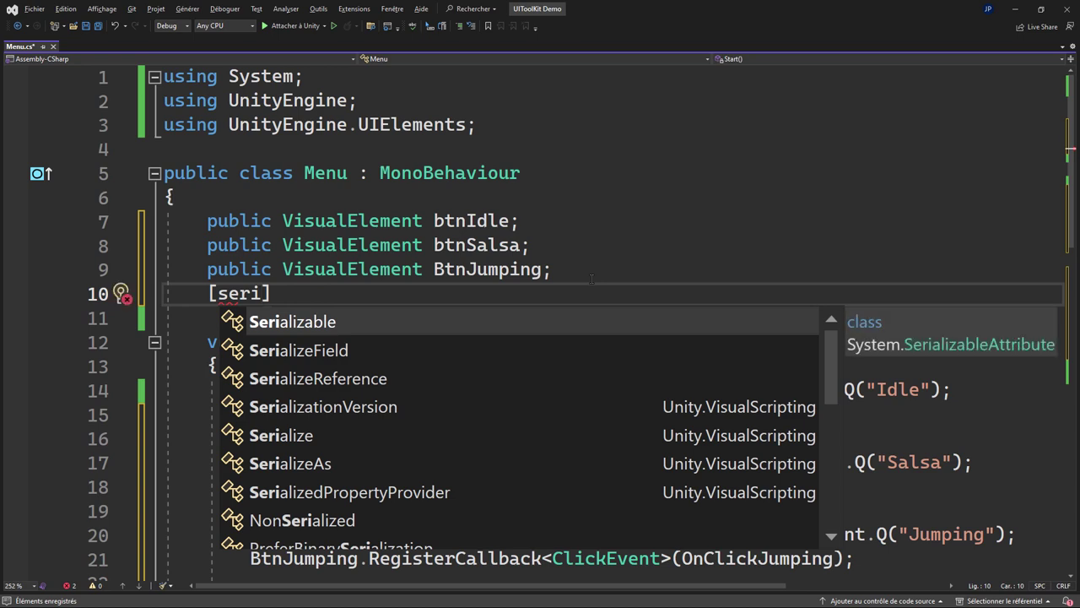
key(Down)
key(Tab)
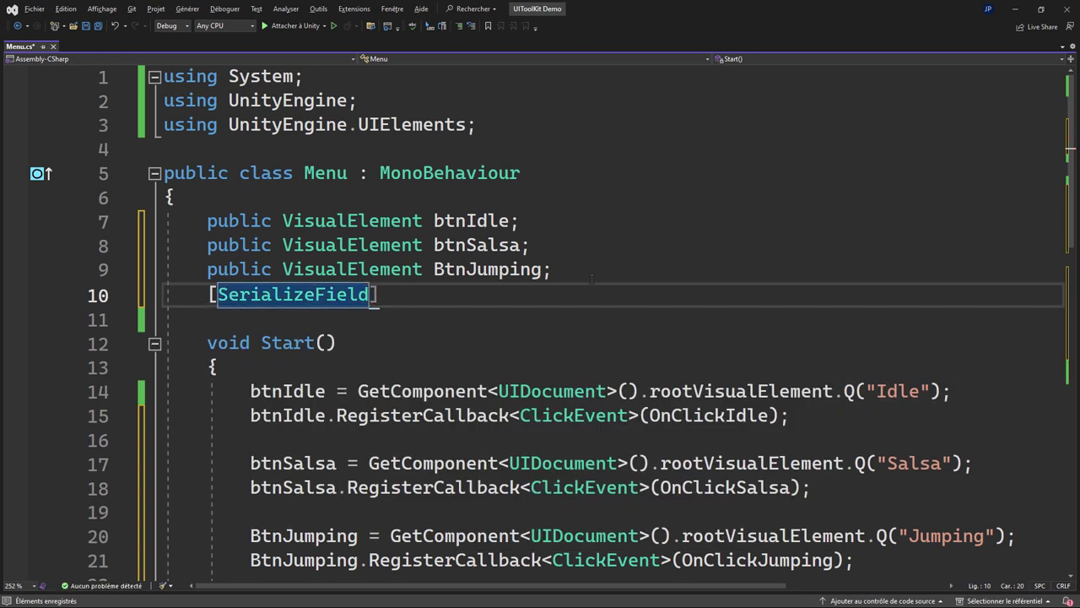
key(End)
text(animato)
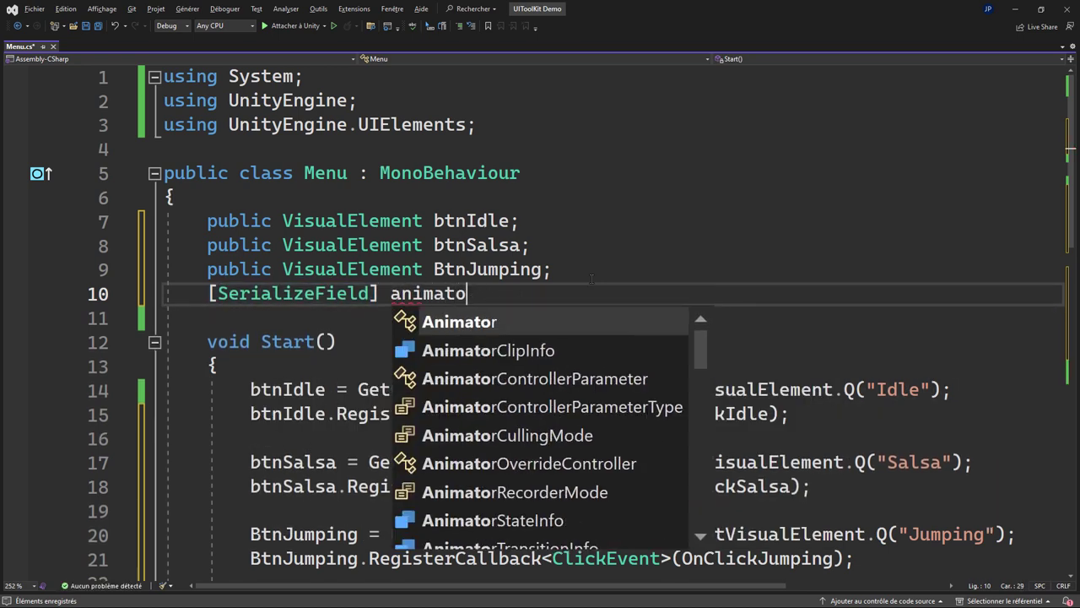
key(Tab)
key(Tab)
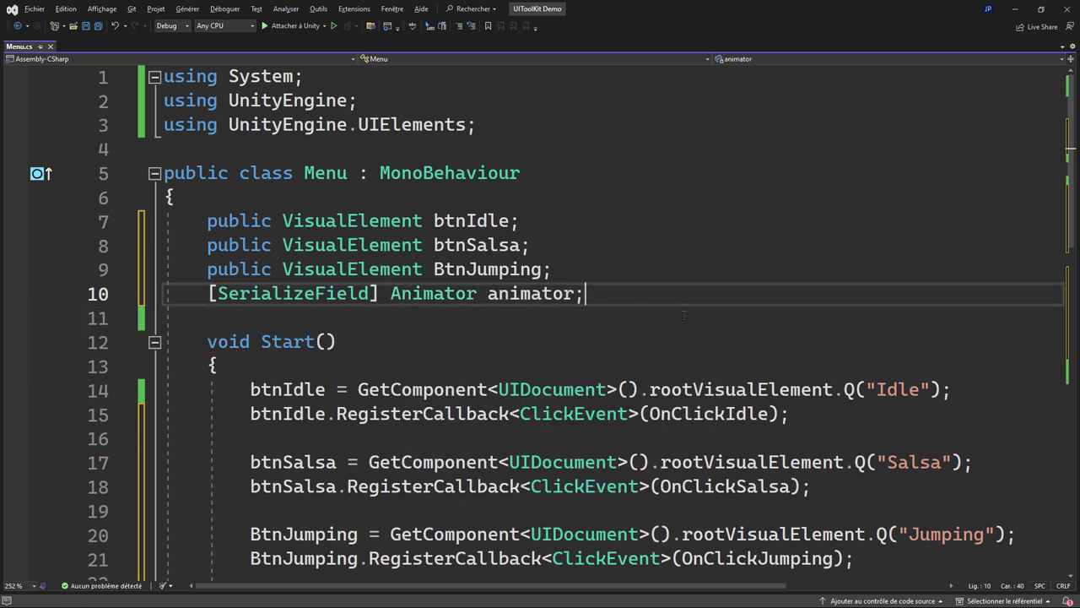
key(ctrl+s)
scroll(572, 297, down, 6)
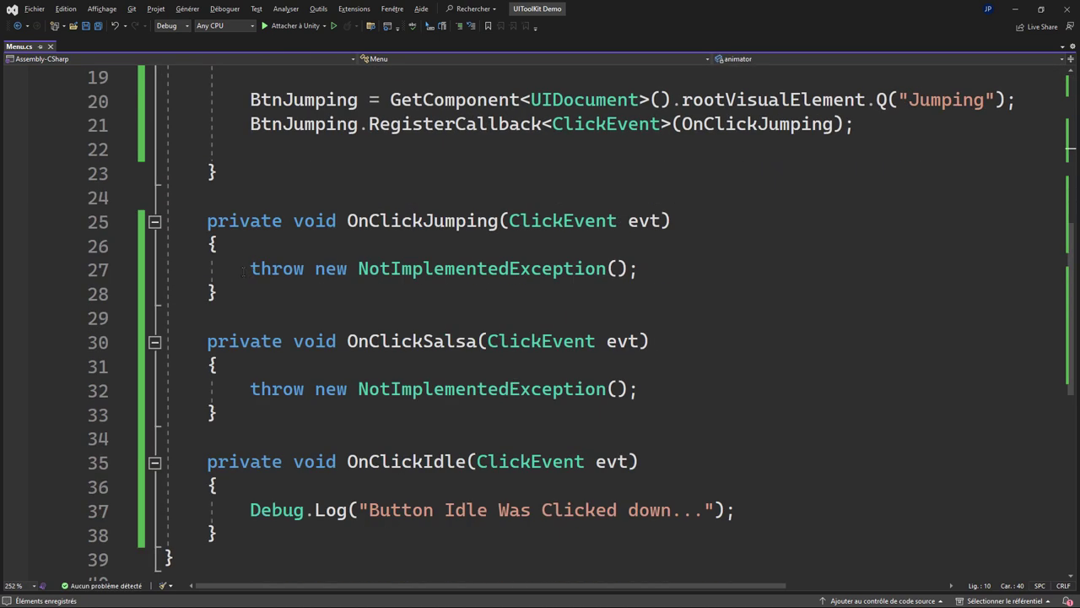
- Replace OnClickJumping's throw with animator.SetTrigger("Jumping");
drag(243, 270, 645, 271)
text(ani)
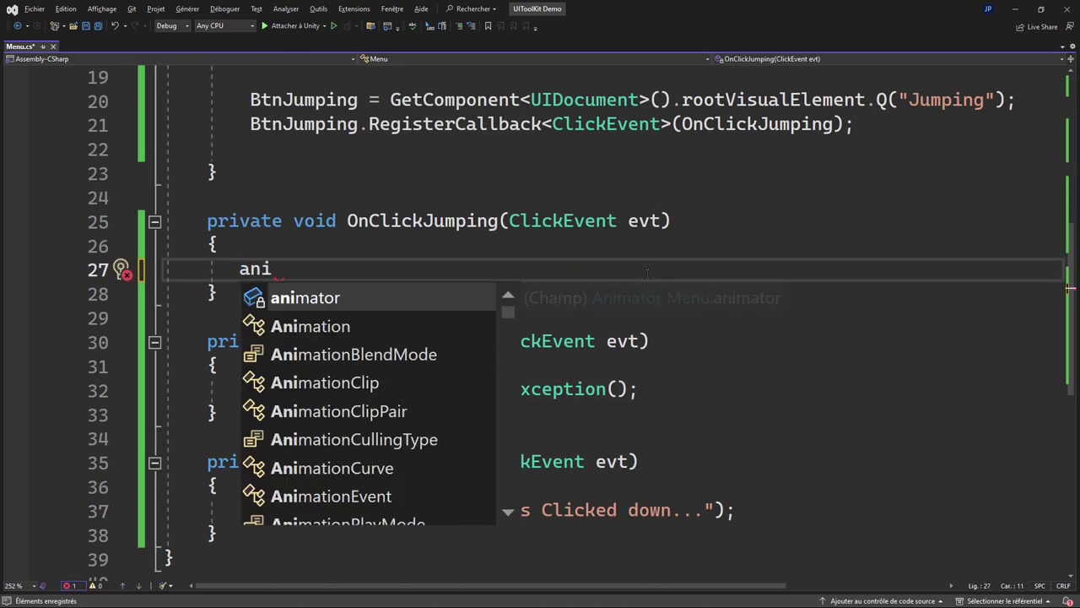
key(Tab)
text(.)
key(Tab)
text(wse)
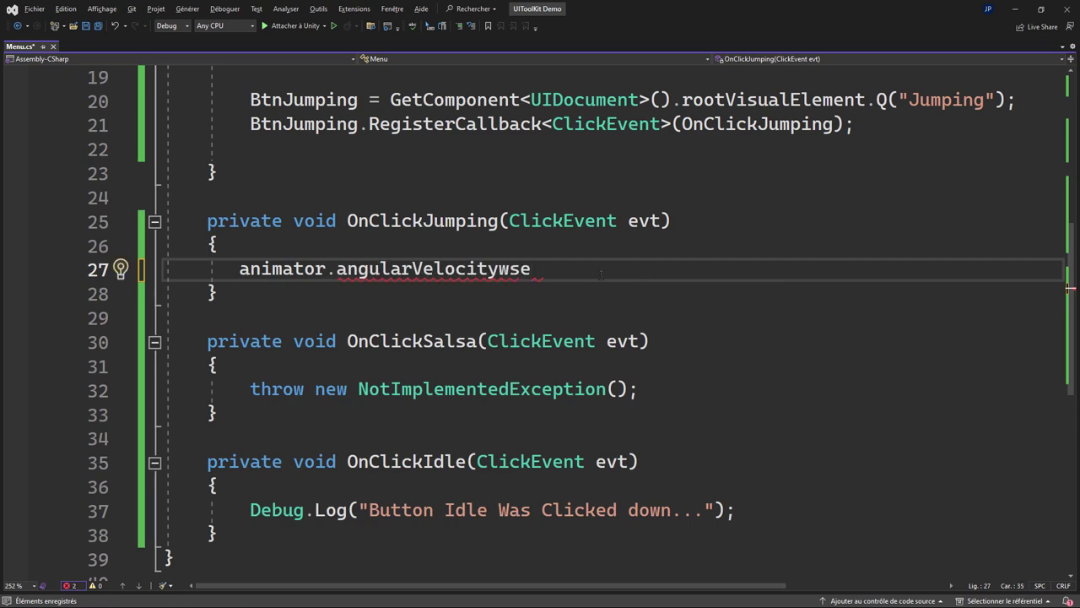
double_click(380, 269)
text(Sett)
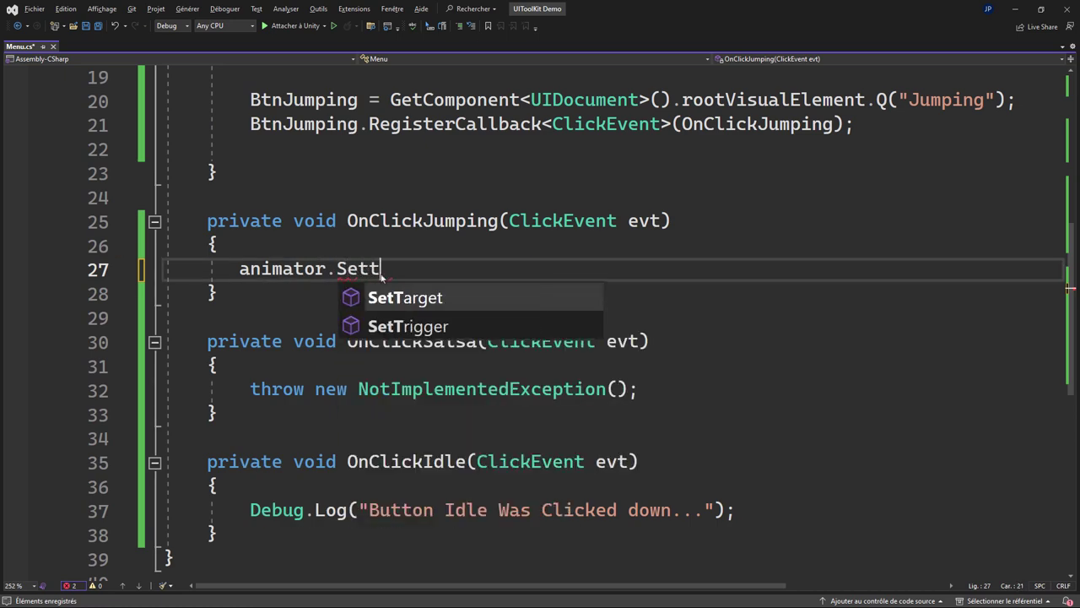
key(Down)
key(Tab)
text((")
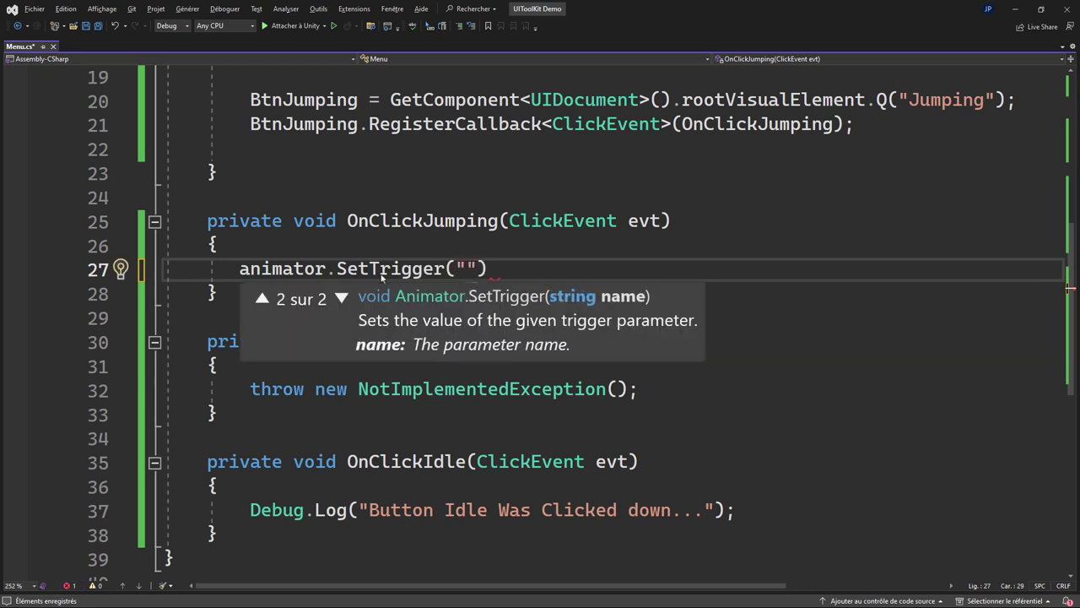
text(Jumping)
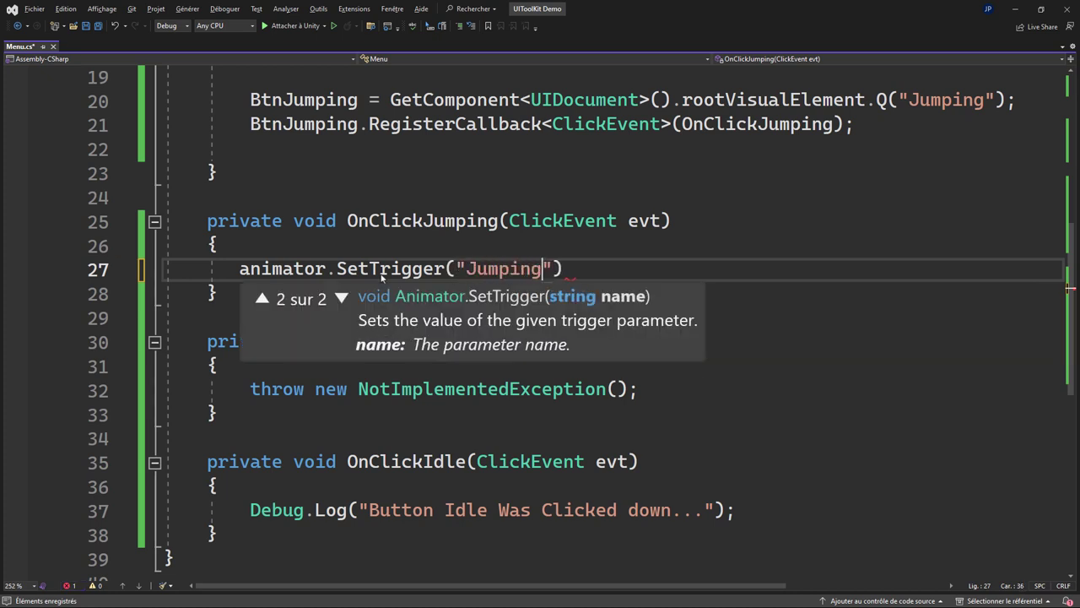
key(Right)
key(Right)
text(;)
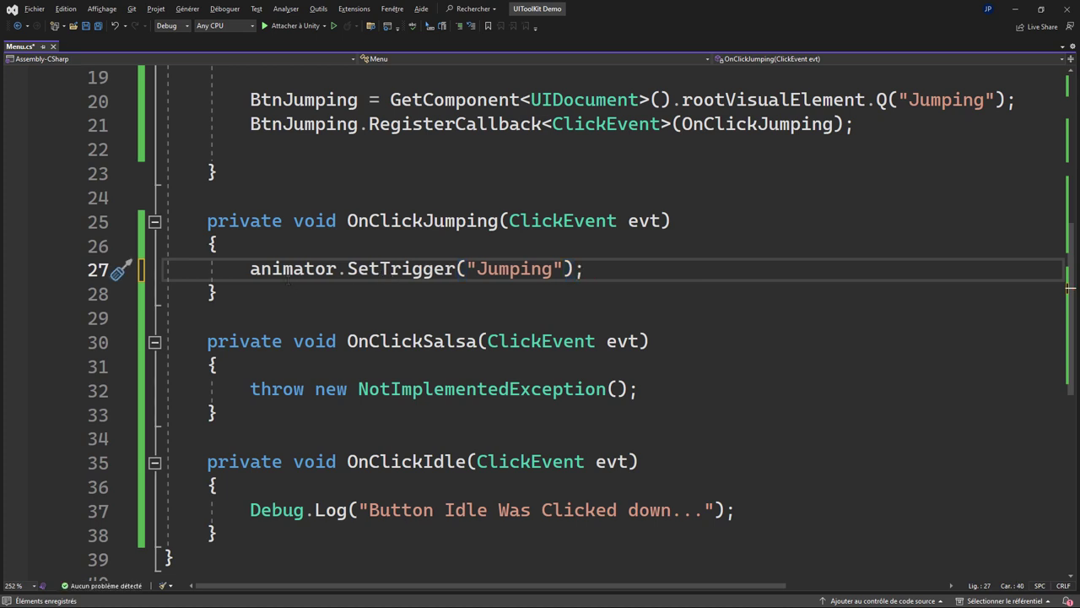
- Replace OnClickSalsa's throw with animator.SetTrigger("Salsa");
drag(243, 268, 593, 280)
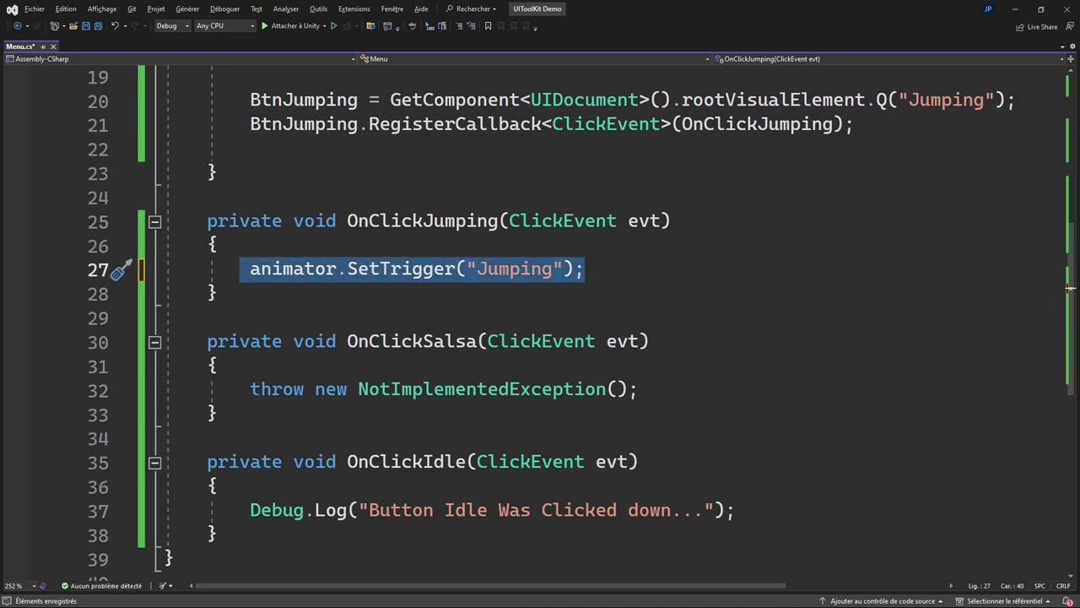
key(ctrl+c)
click(252, 390)
key(shift+End)
key(ctrl+v)
double_click(516, 389)
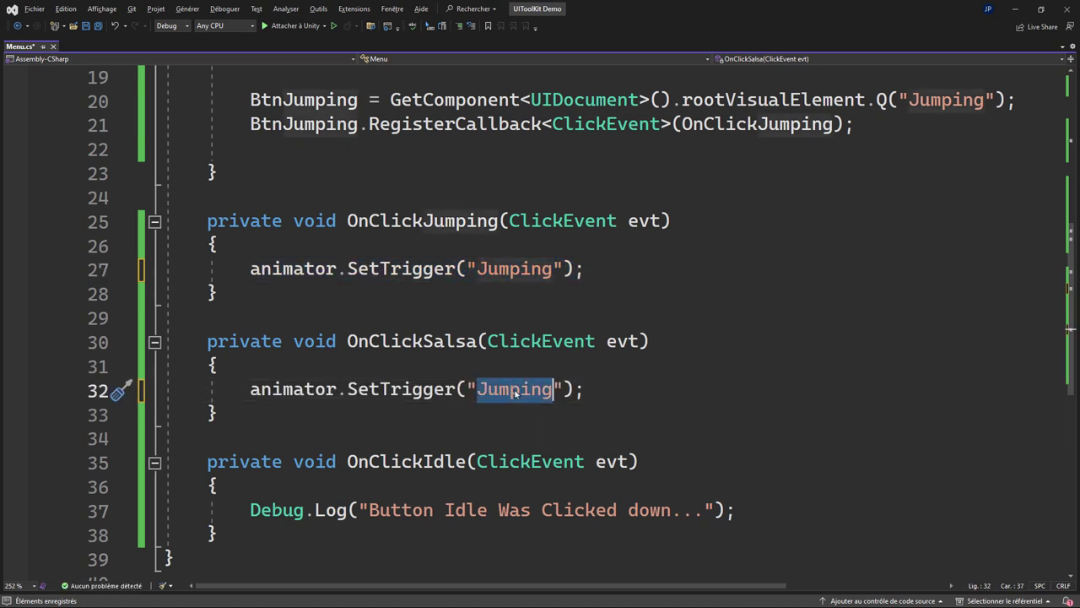
text(Salsa)
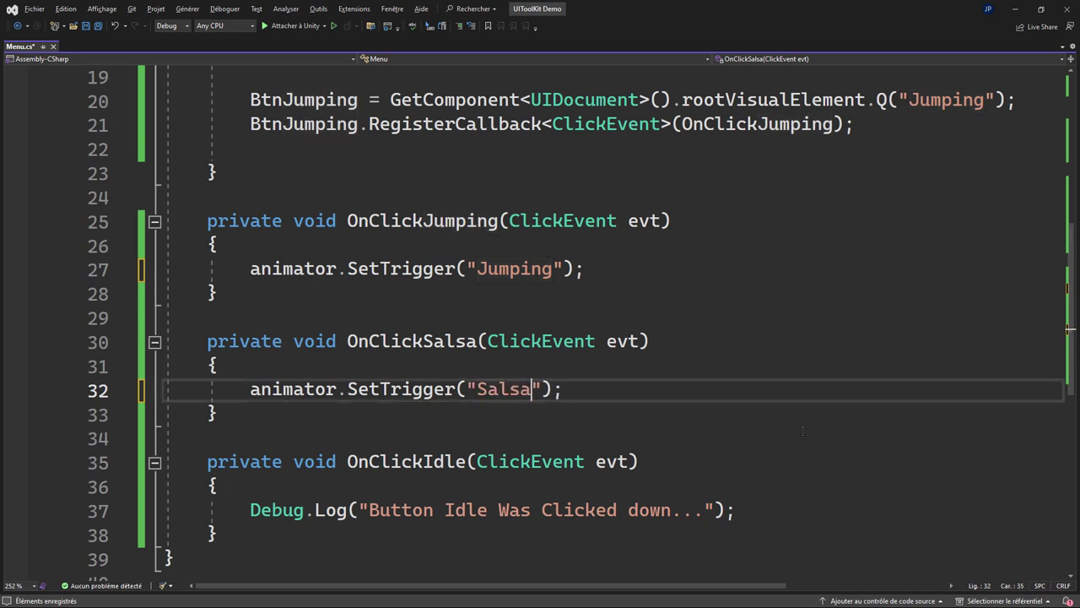
- Replace OnClickIdle's Debug.Log with animator.SetTrigger("Idle"); and save Menu.cs
drag(244, 510, 737, 509)
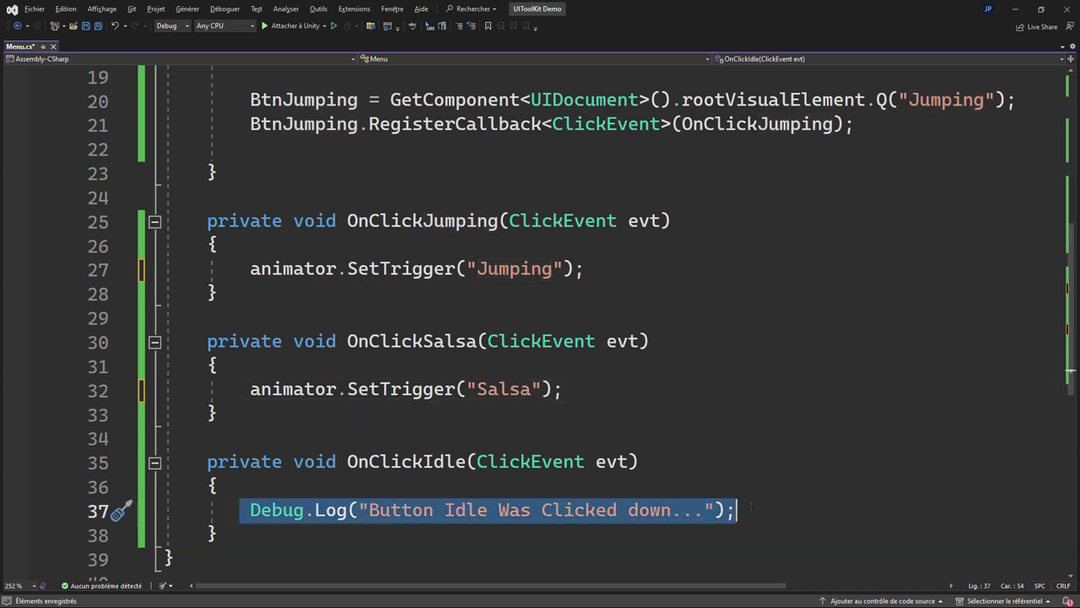
key(ctrl+v)
click(509, 510)
double_click(513, 510)
text(I)
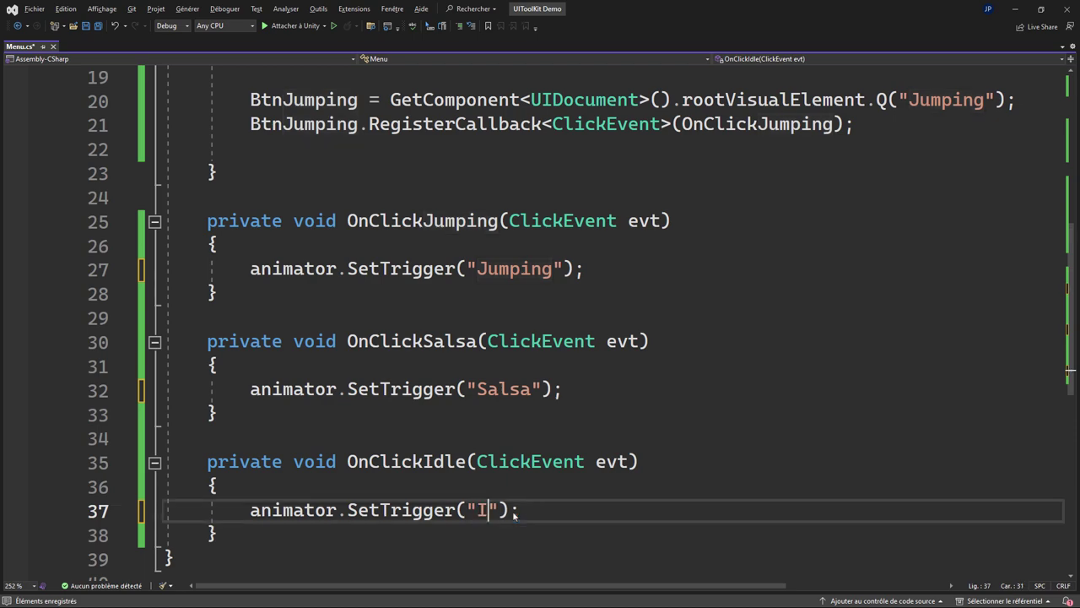
text(dle)
click(822, 363)
key(ctrl+s)
scroll(801, 350, up, 5)
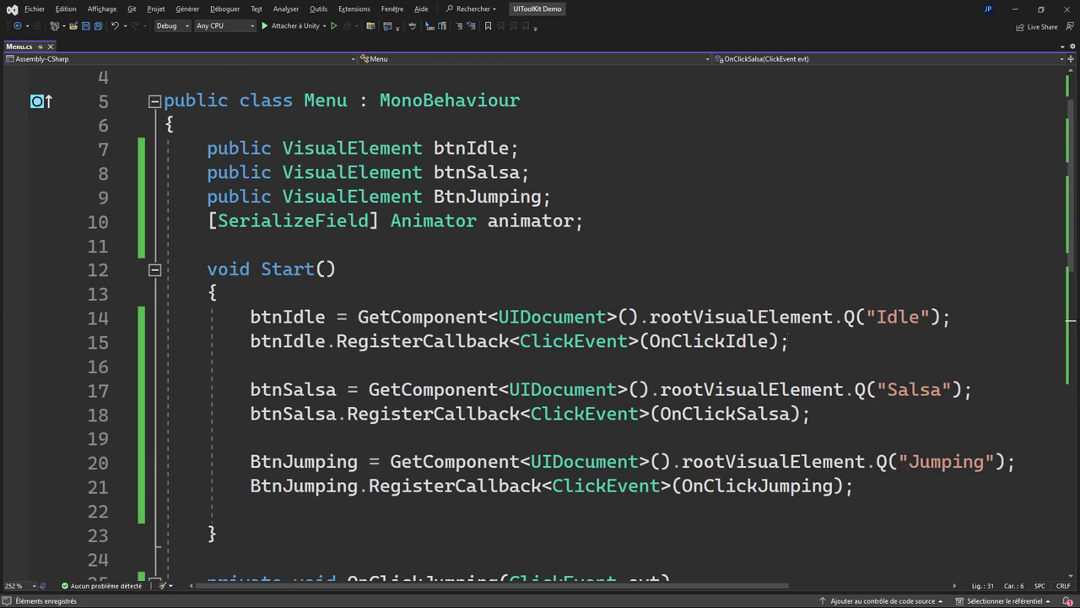
- Assign Amy from the Hierarchy to the Menu script's Animator field, then enter Play mode
click(1015, 9)
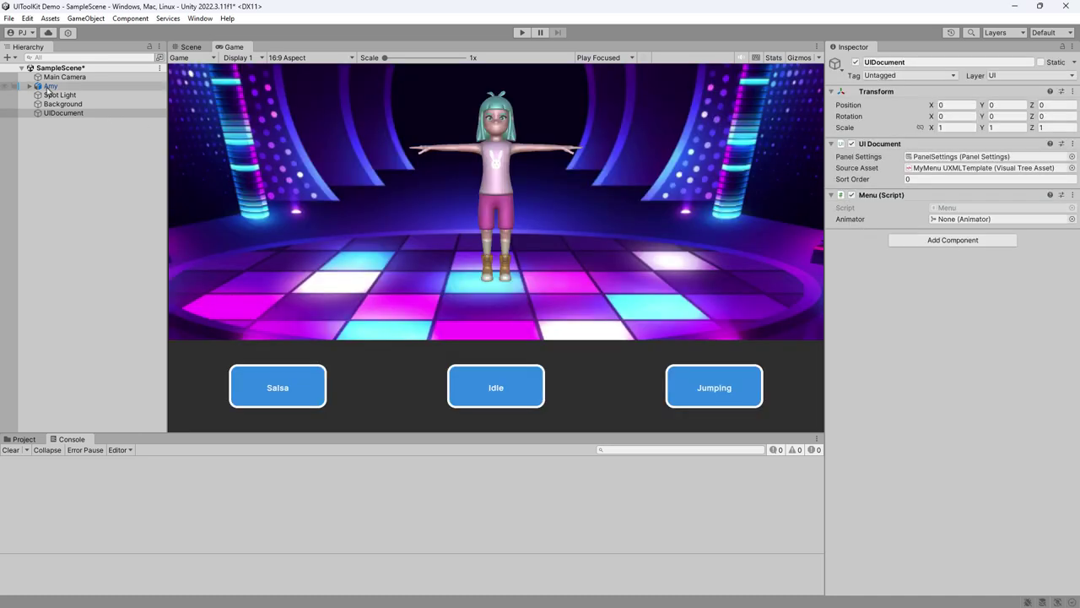
drag(49, 86, 982, 221)
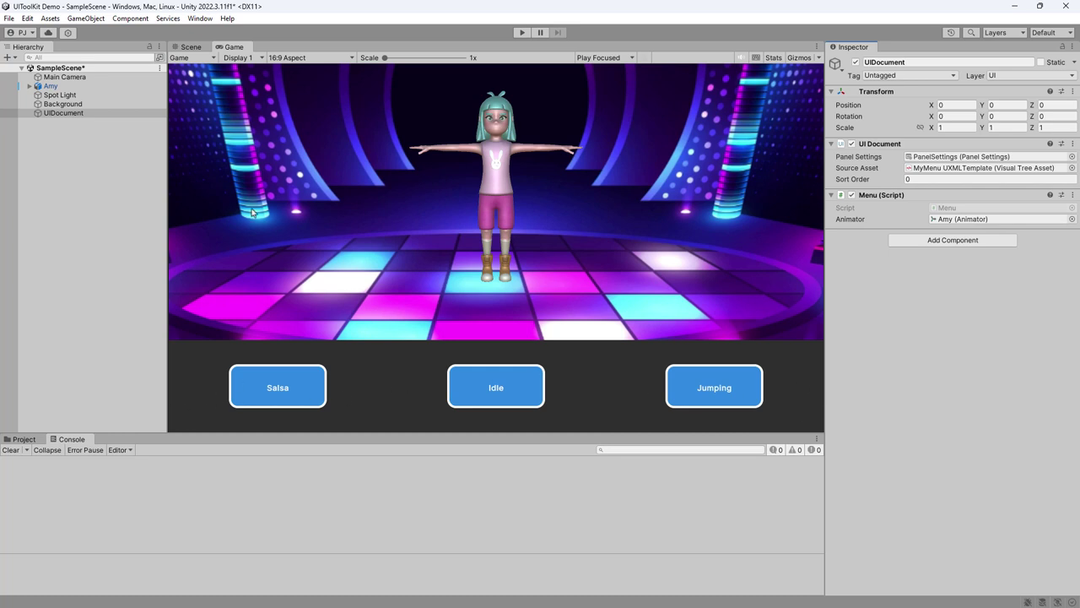
click(522, 32)
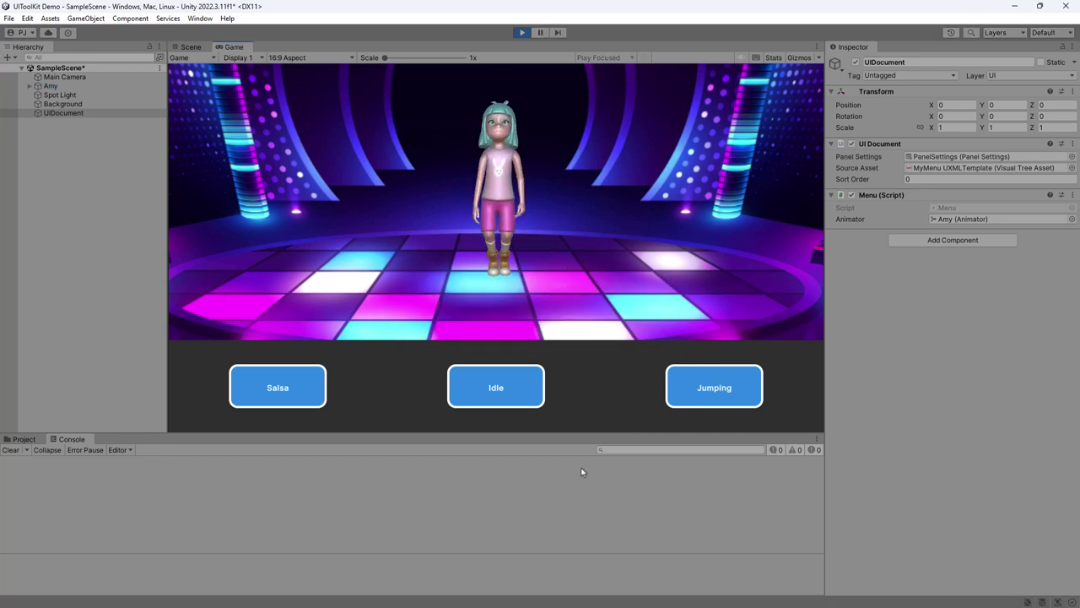
- Switch Amy between Salsa, Idle and Jumping several times using the menu buttons in Play mode
click(284, 388)
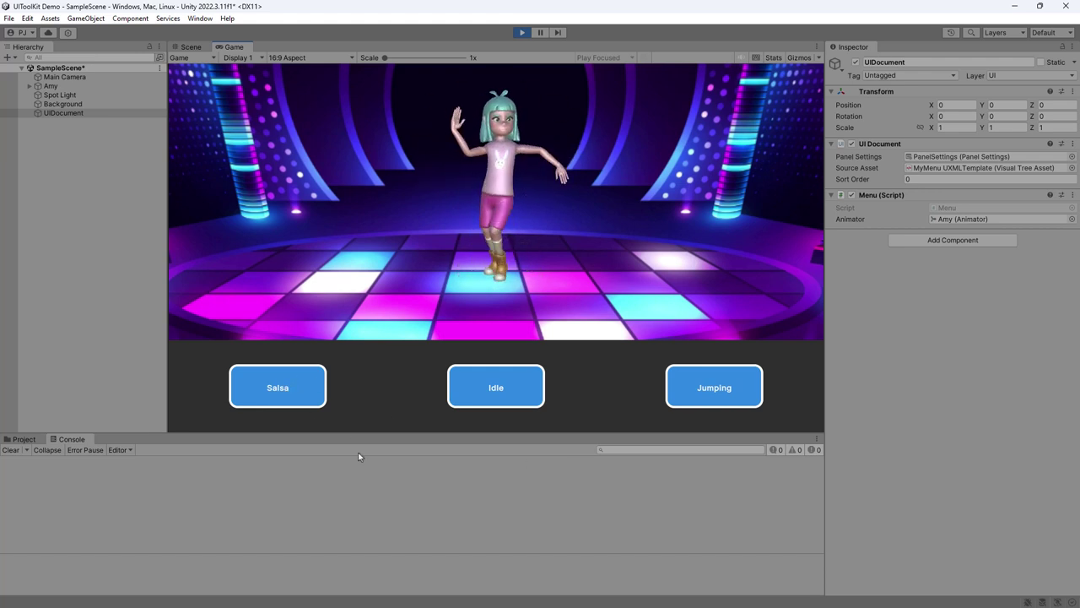
click(499, 393)
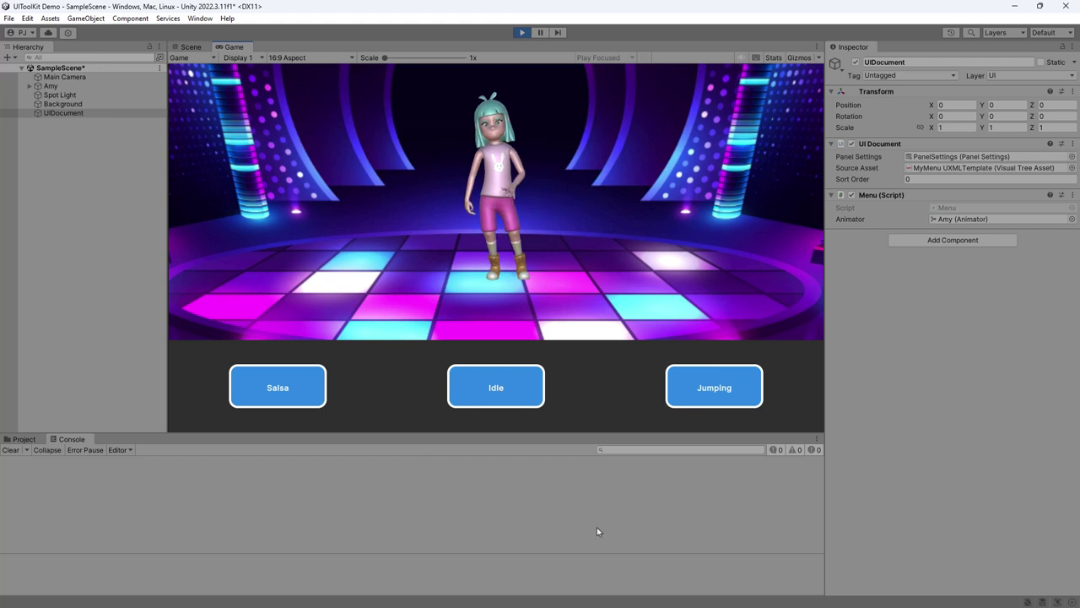
click(711, 399)
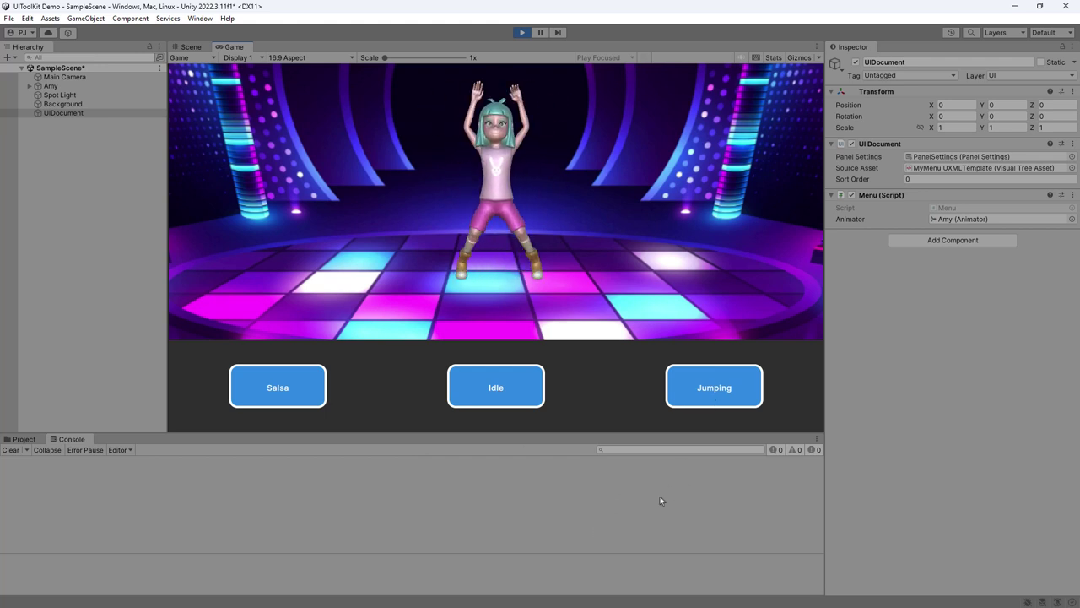
click(274, 389)
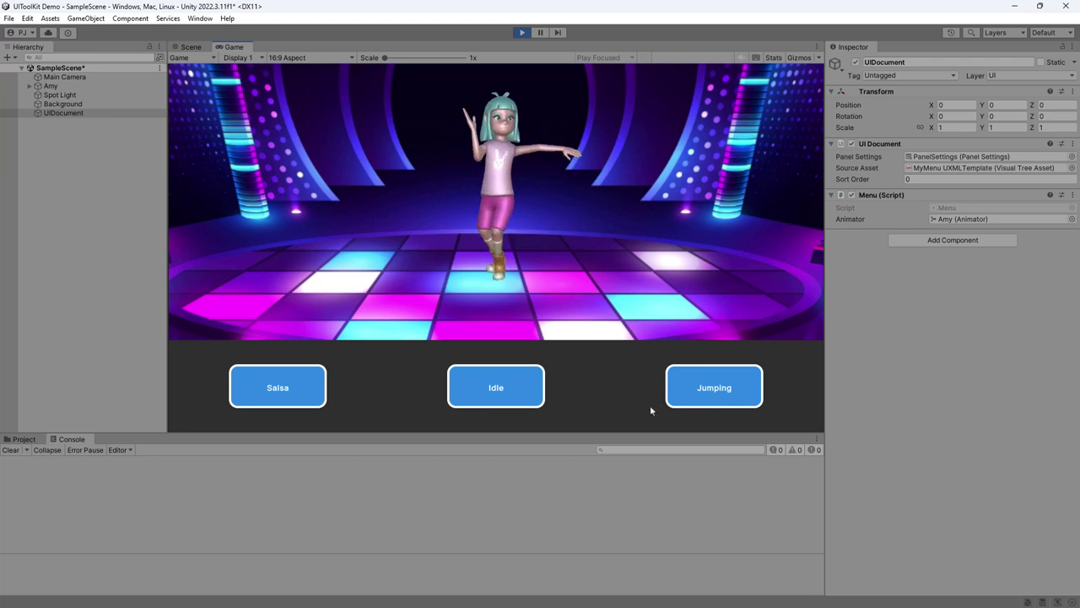
click(495, 391)
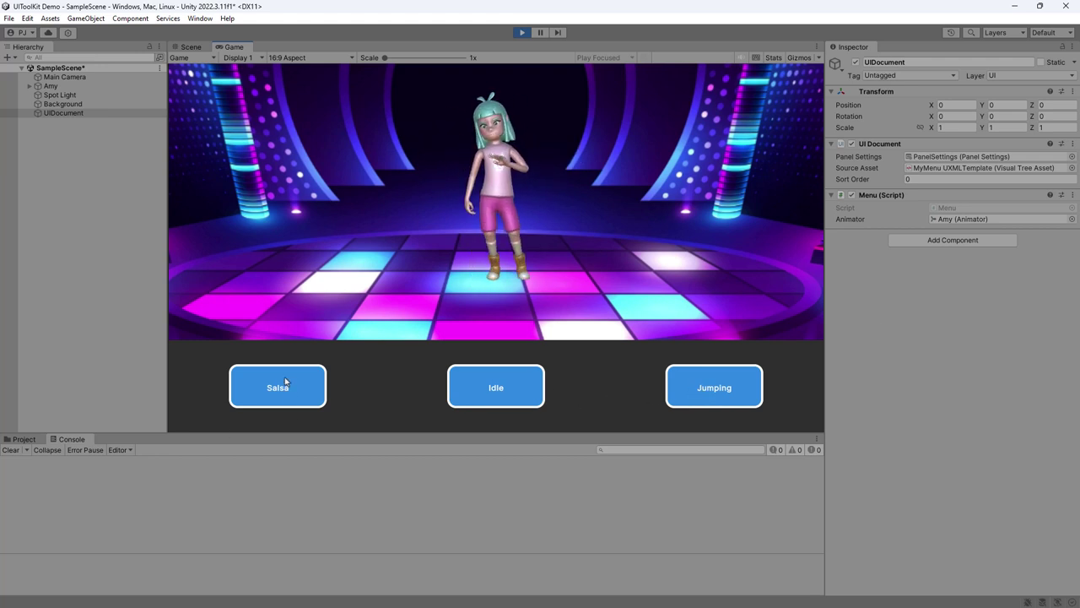
click(285, 382)
click(500, 388)
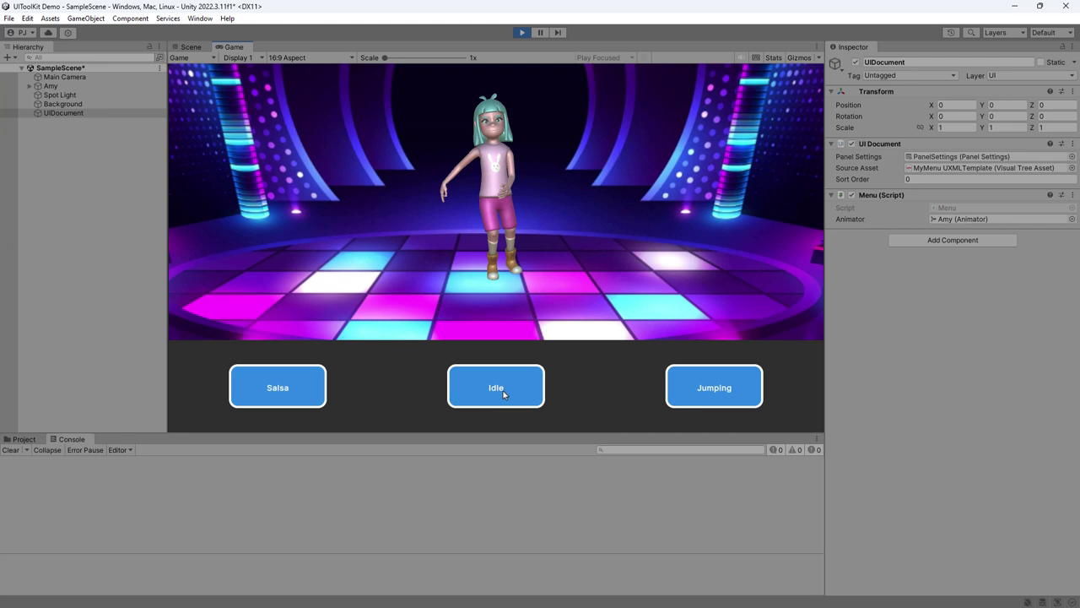
click(692, 387)
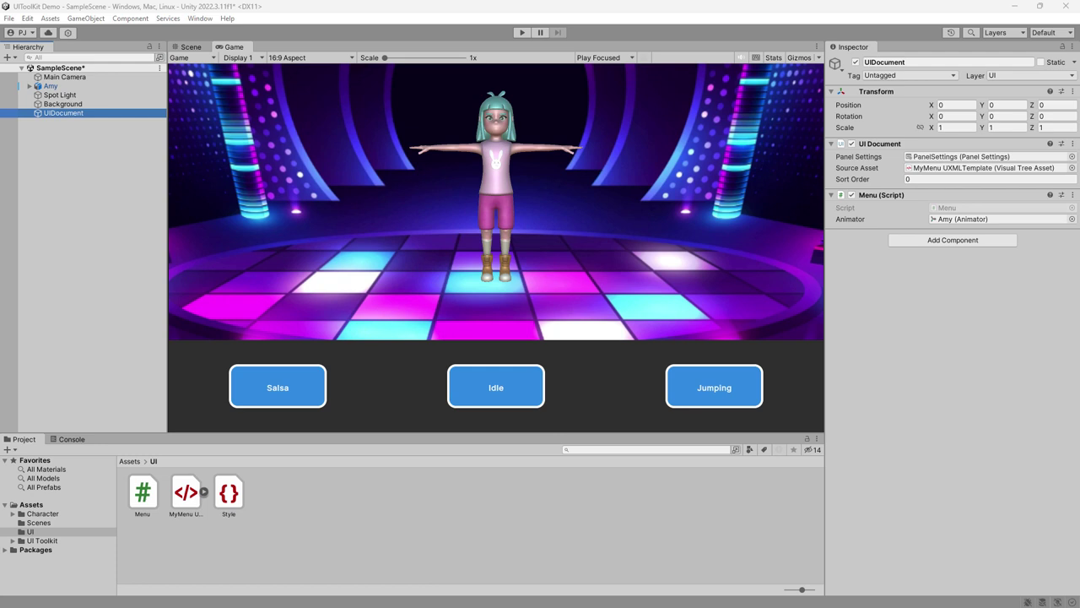
- Open MyMenu in UI Builder and re-apply the .btn class to the Salsa button
double_click(186, 496)
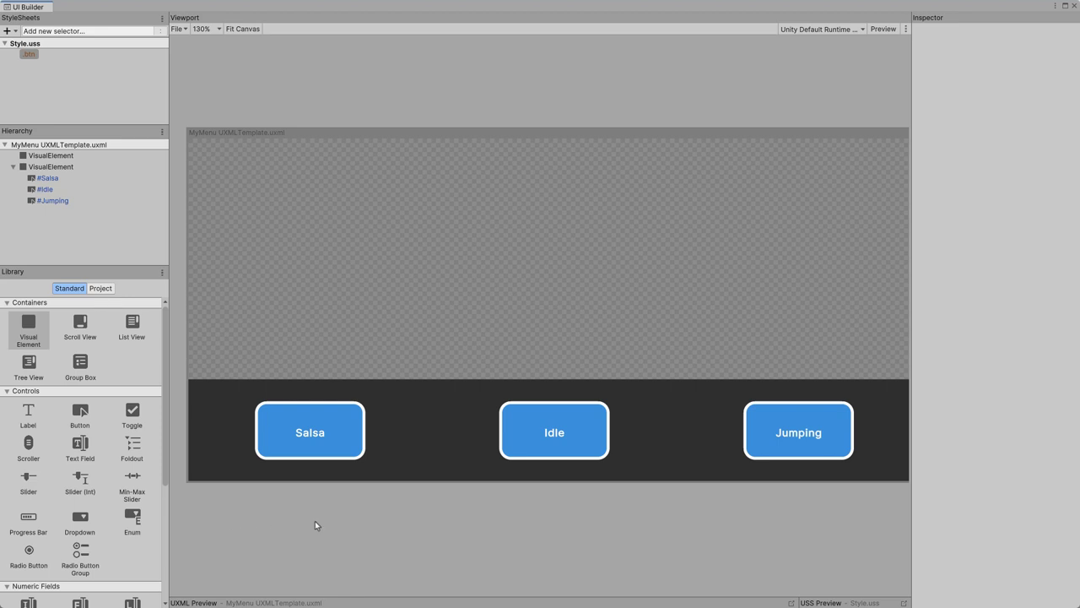
click(29, 55)
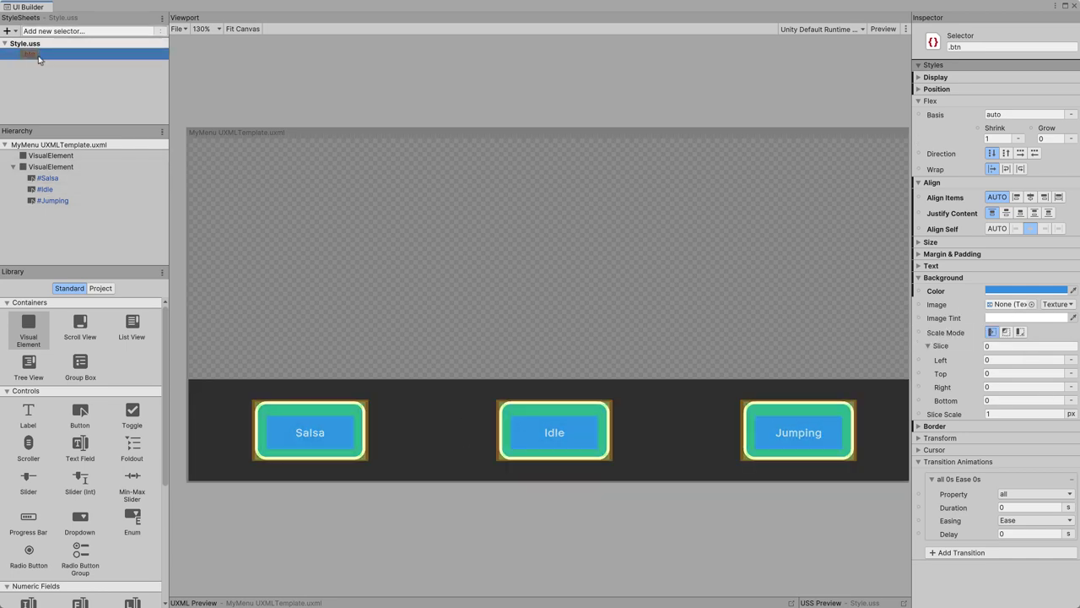
click(56, 182)
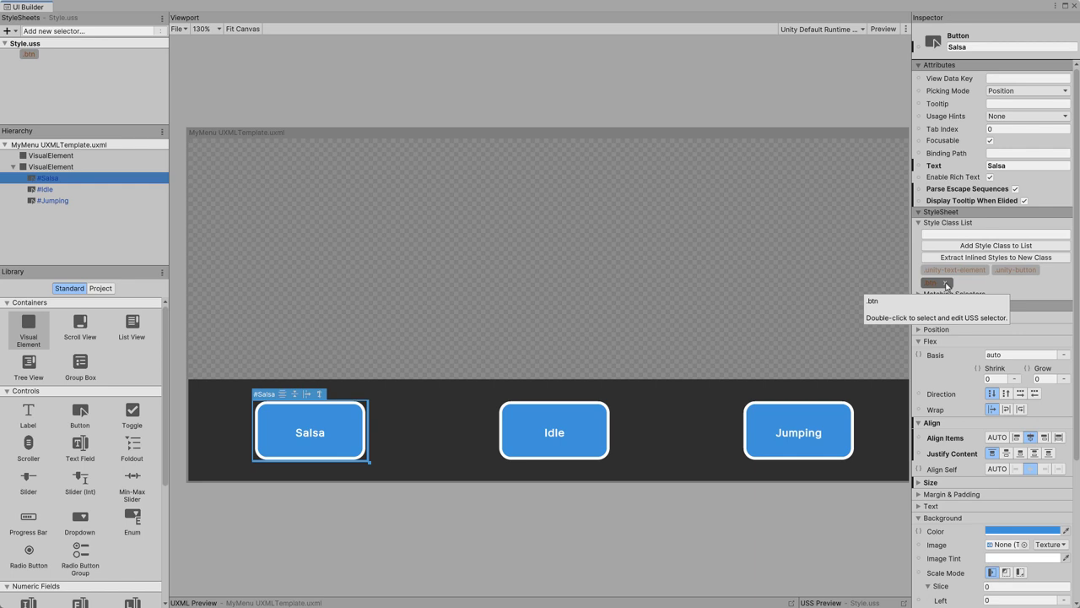
click(947, 283)
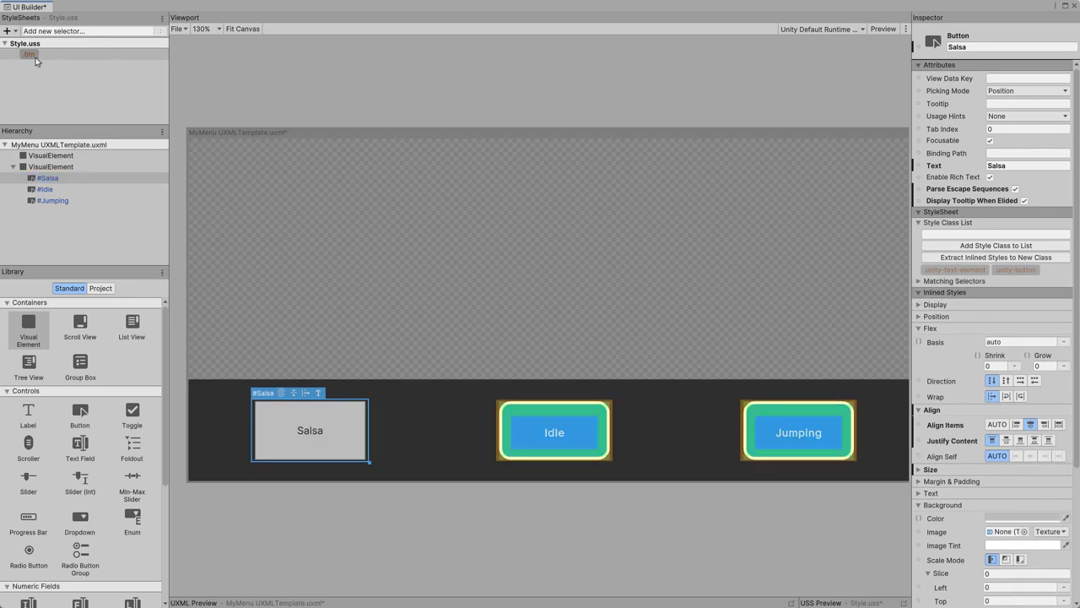
mouse_move(28, 53)
mouse_down()
mouse_move(660, 298)
mouse_move(342, 419)
mouse_up()
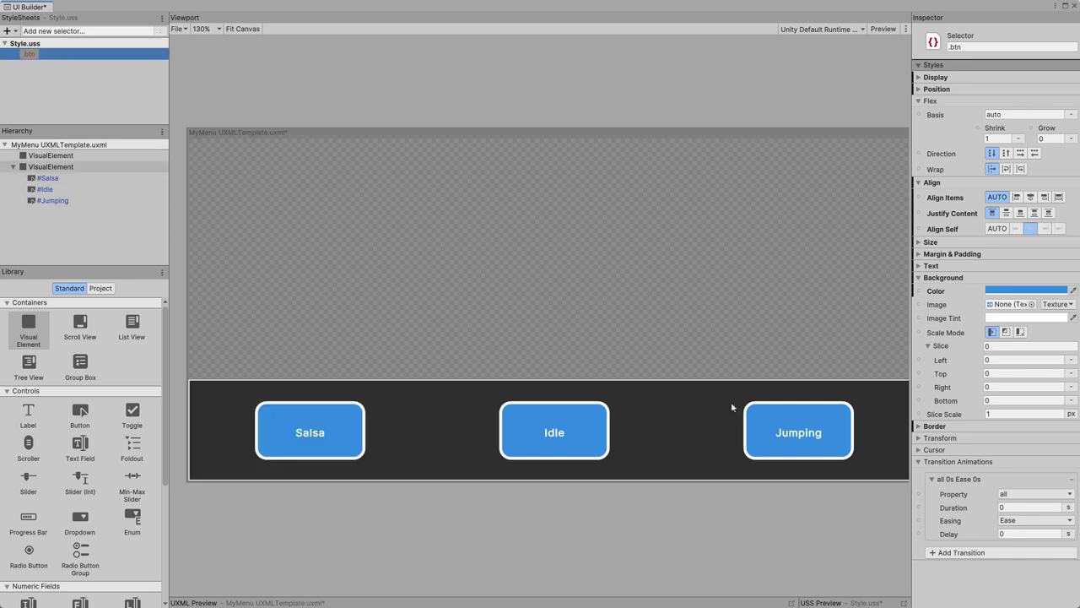
- Try a lighter blue .btn background, then undo it to keep the original colour
click(1025, 290)
drag(1005, 367, 1013, 359)
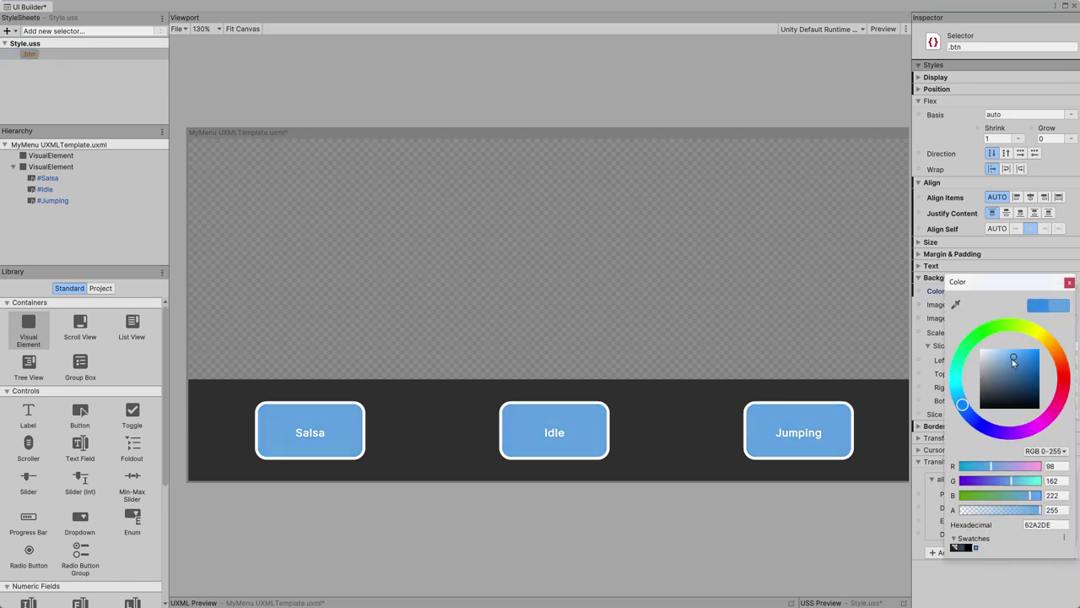
key(ctrl+z)
click(1069, 282)
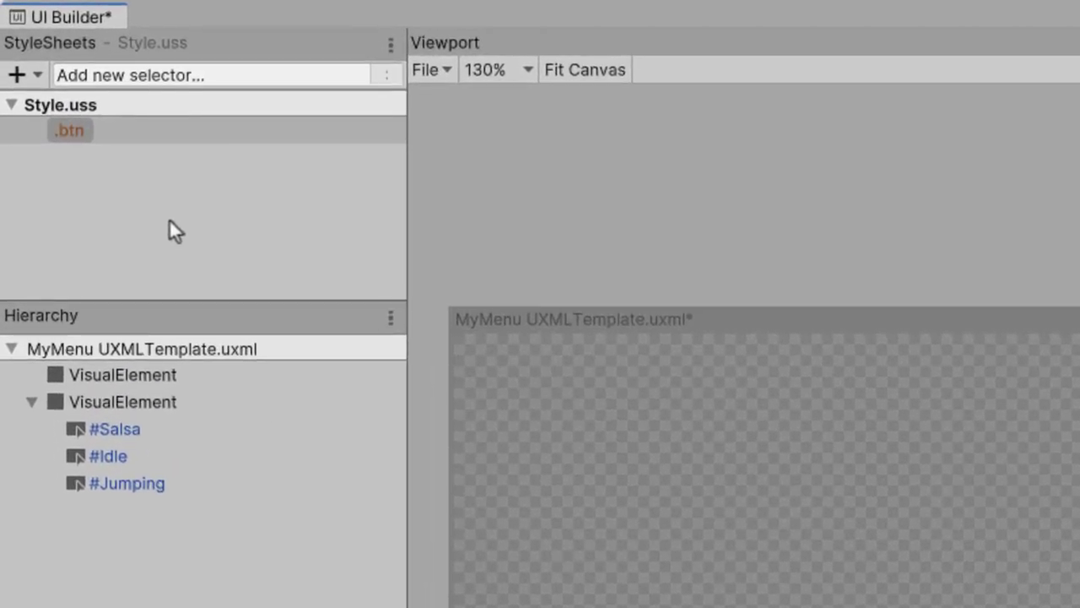
- Rename a copy of the .btn selector to create a .btn:hover rule
click(28, 55)
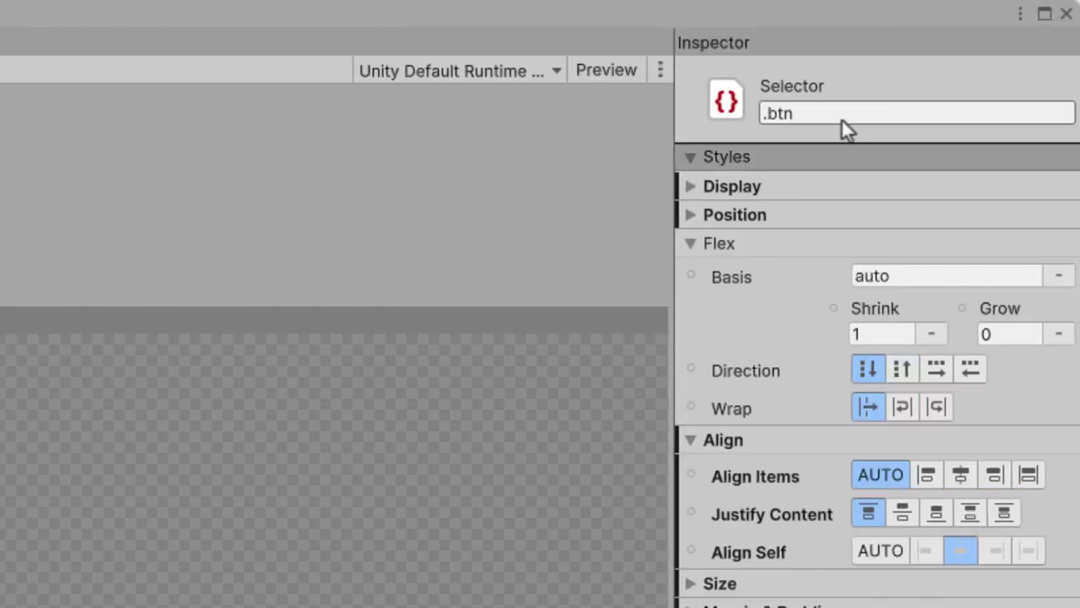
click(841, 118)
click(840, 116)
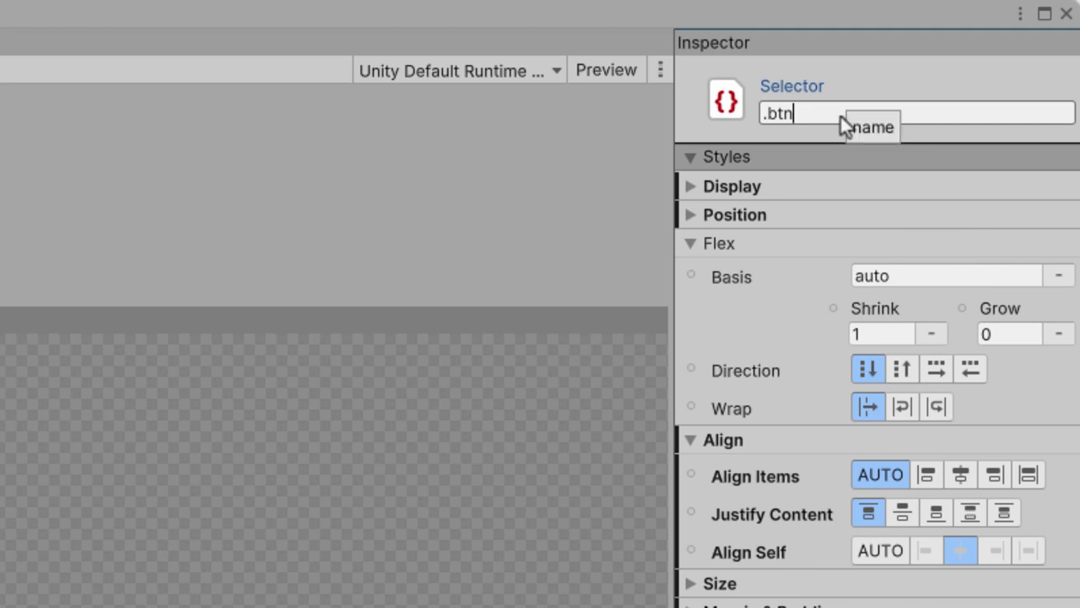
text(:hover)
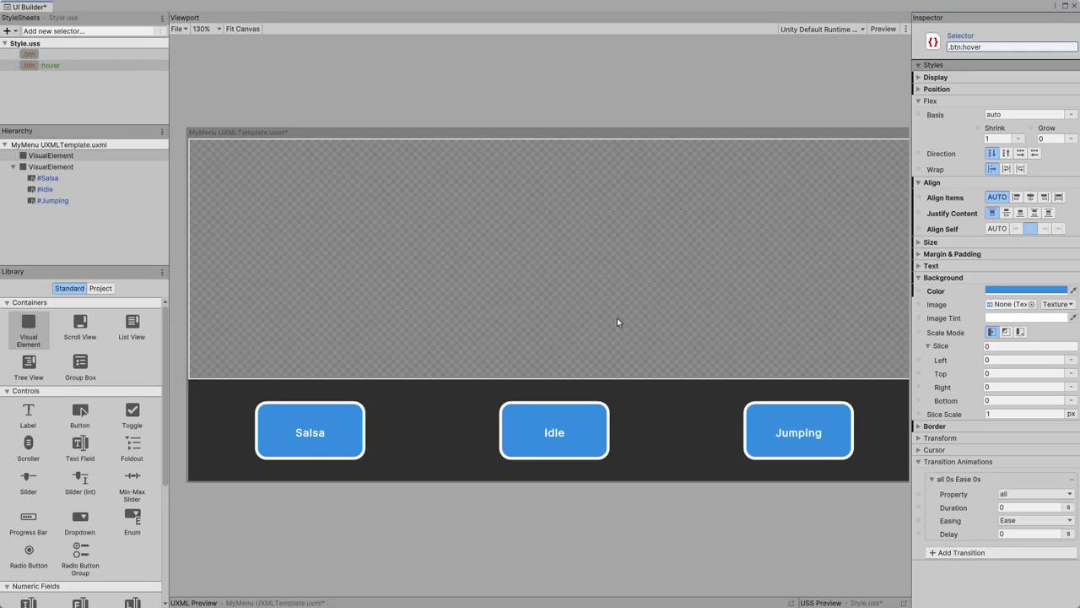
- Give .btn:hover a 21588C background colour and turn on Preview
click(61, 69)
click(690, 284)
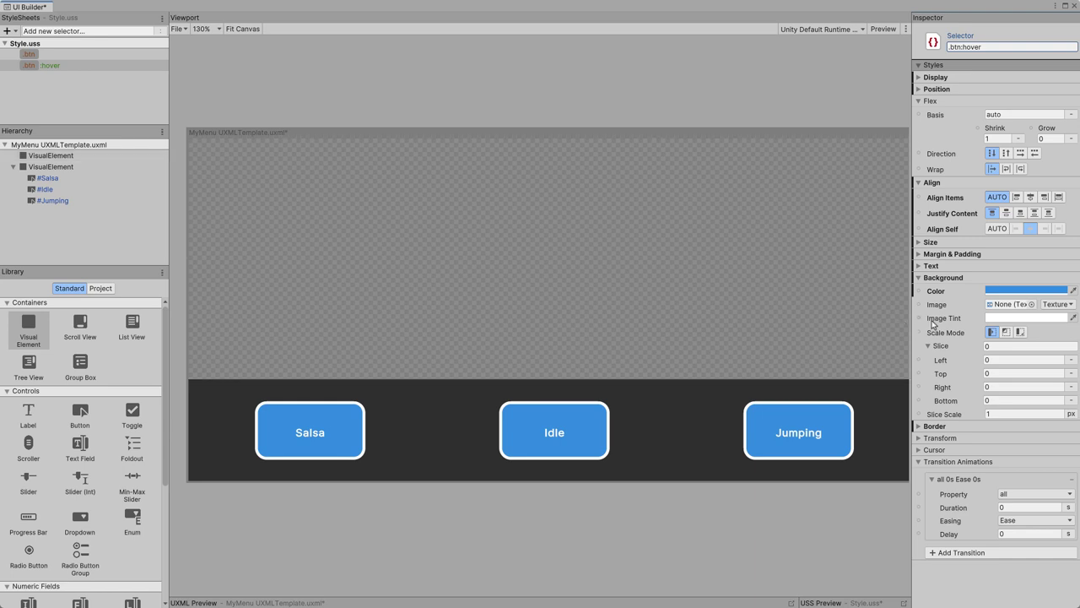
click(1010, 291)
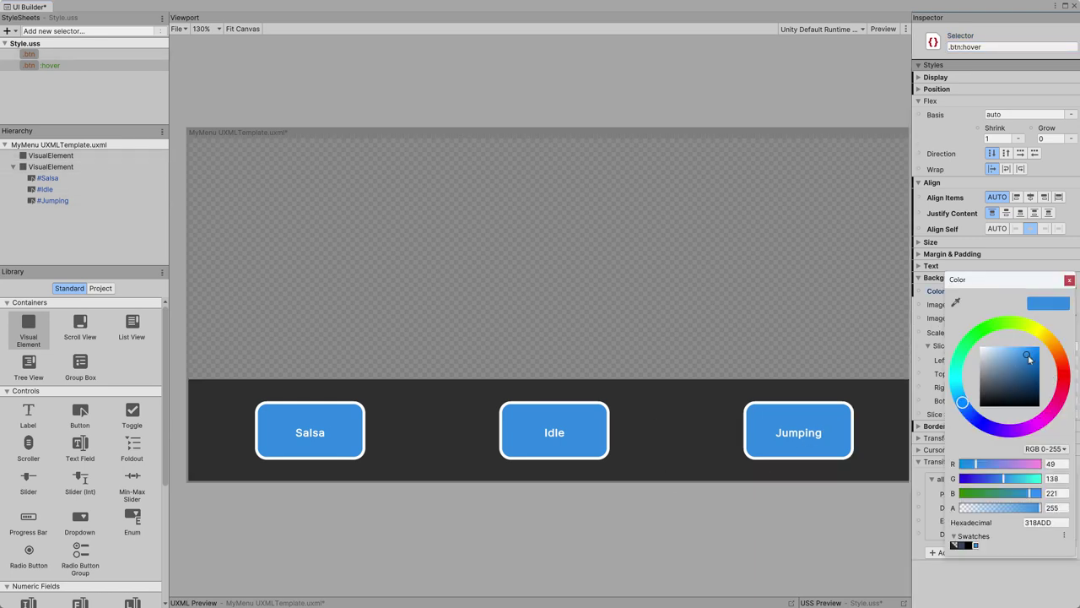
drag(1027, 354, 1027, 378)
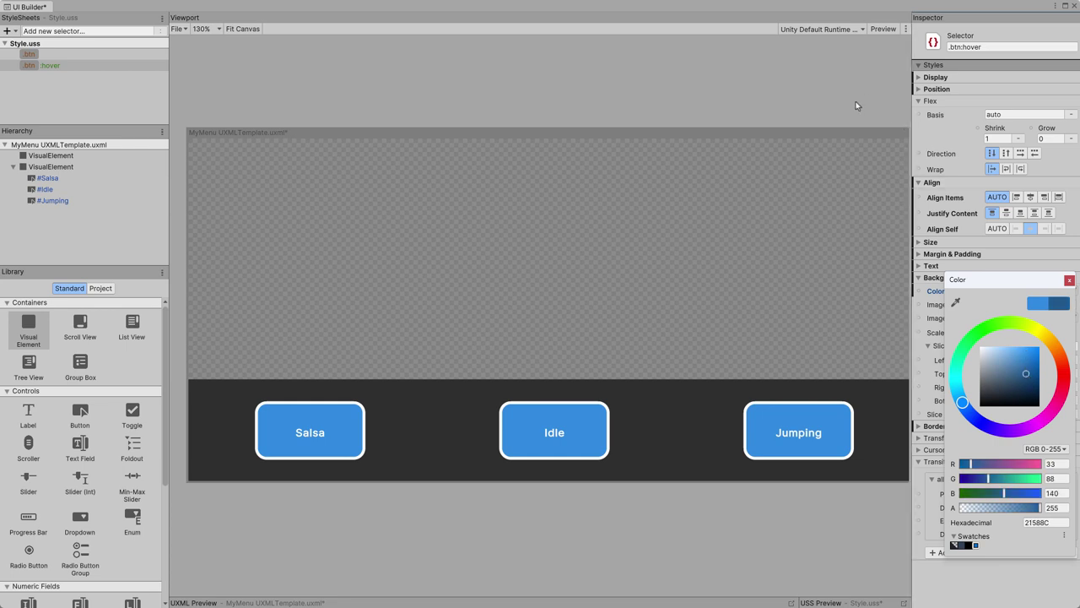
click(883, 29)
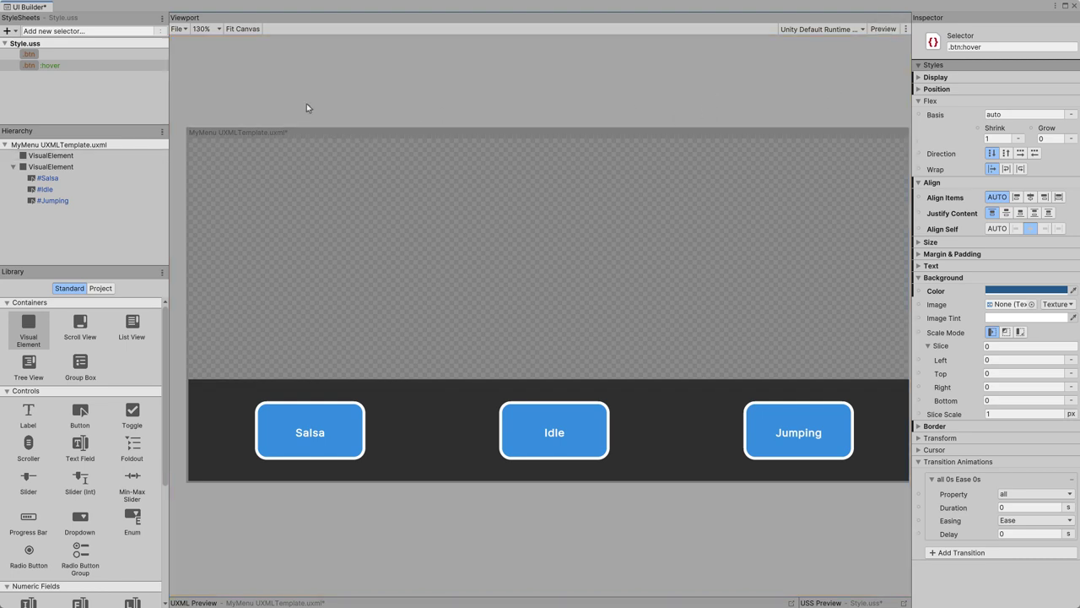
- Preview the menu to confirm hovered Idle darkens, then reselect the base .btn rule
click(883, 30)
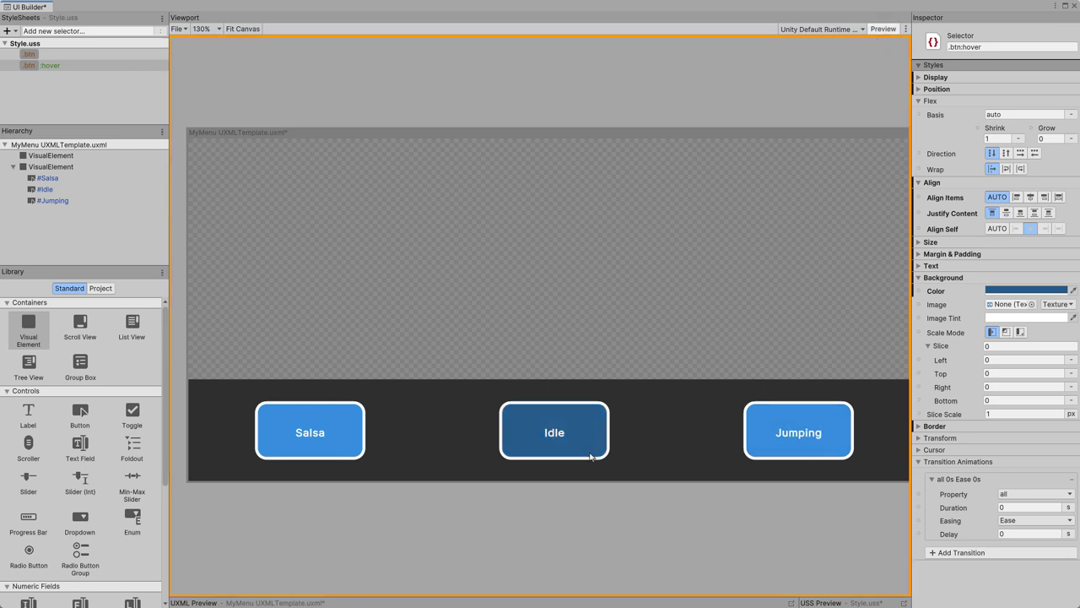
click(883, 30)
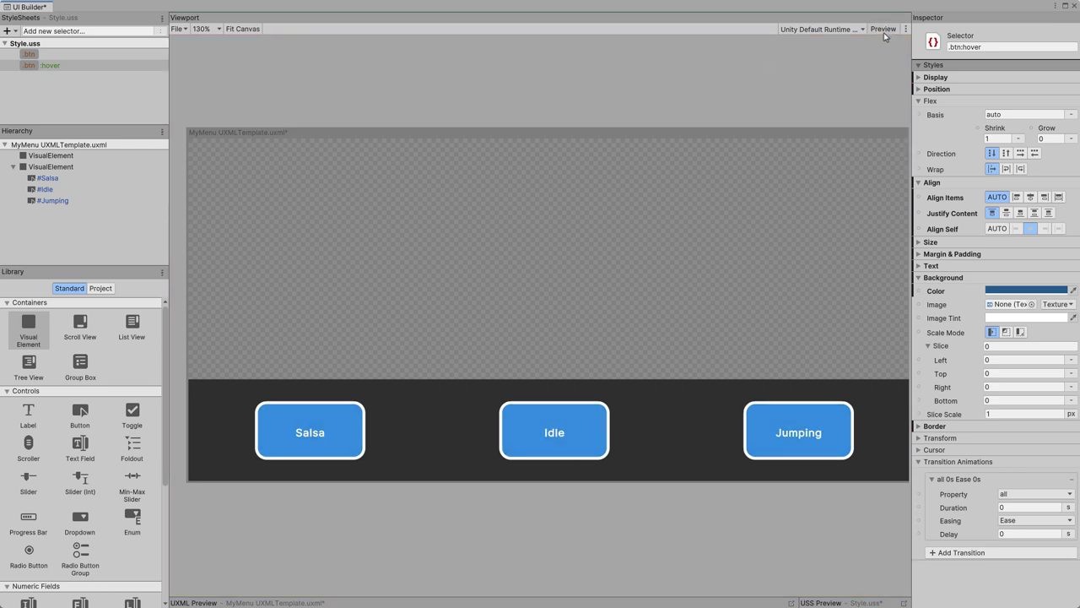
click(34, 54)
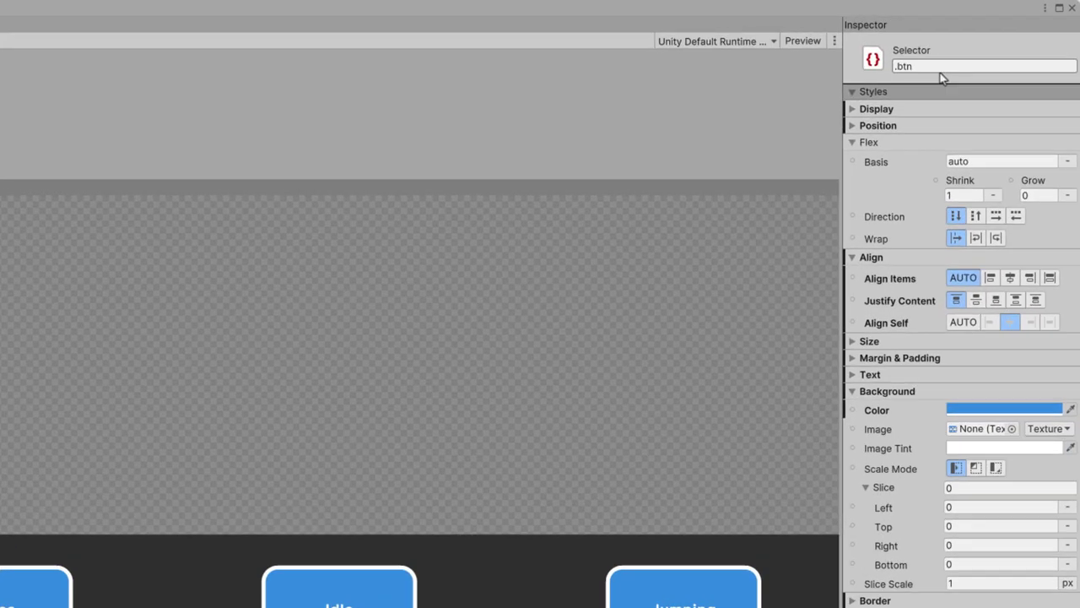
- Create a .btn:active selector and give it a first blue background colour
click(967, 48)
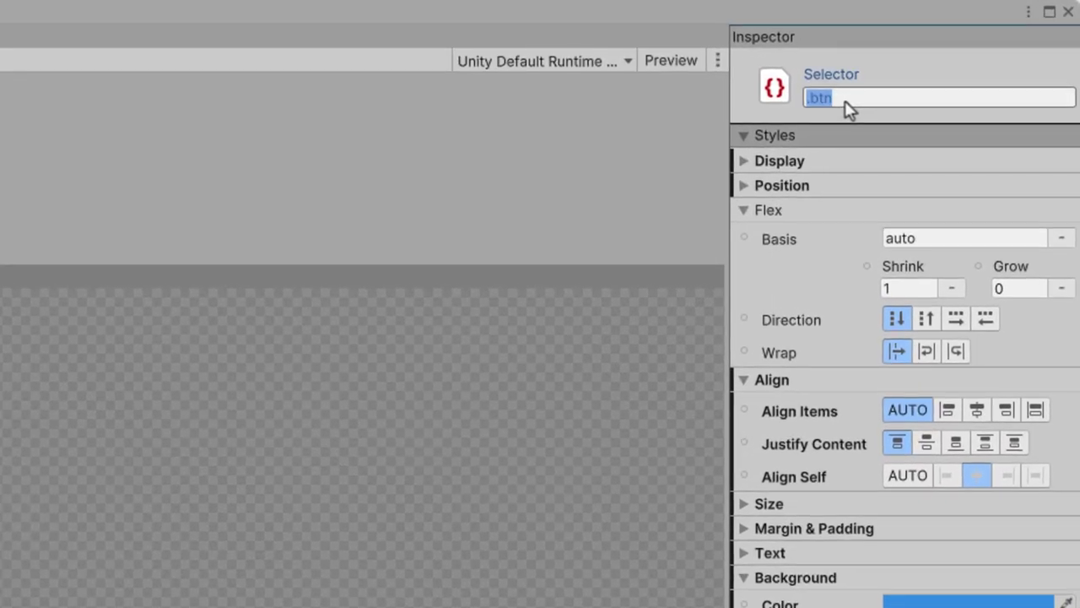
click(866, 98)
text(:)
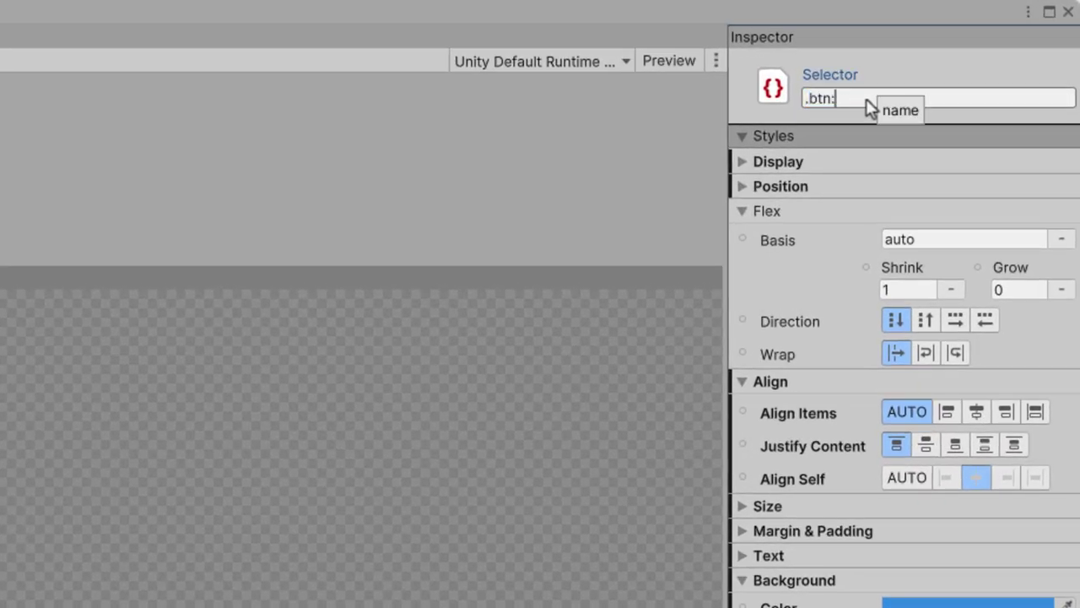
text(active)
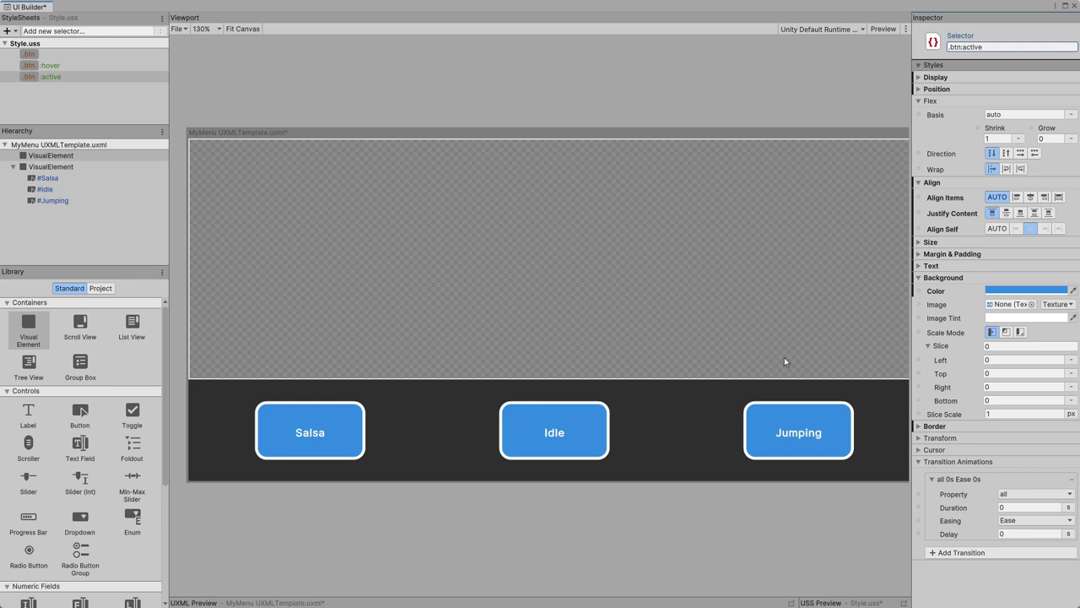
click(999, 290)
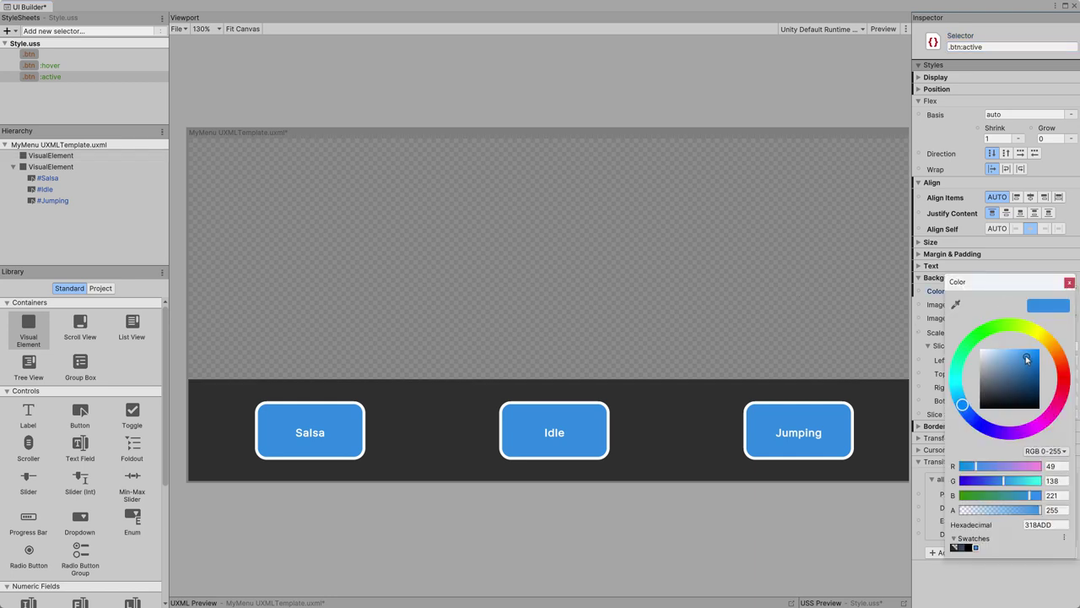
mouse_move(1027, 360)
mouse_down()
mouse_move(1030, 345)
mouse_move(1017, 347)
mouse_up()
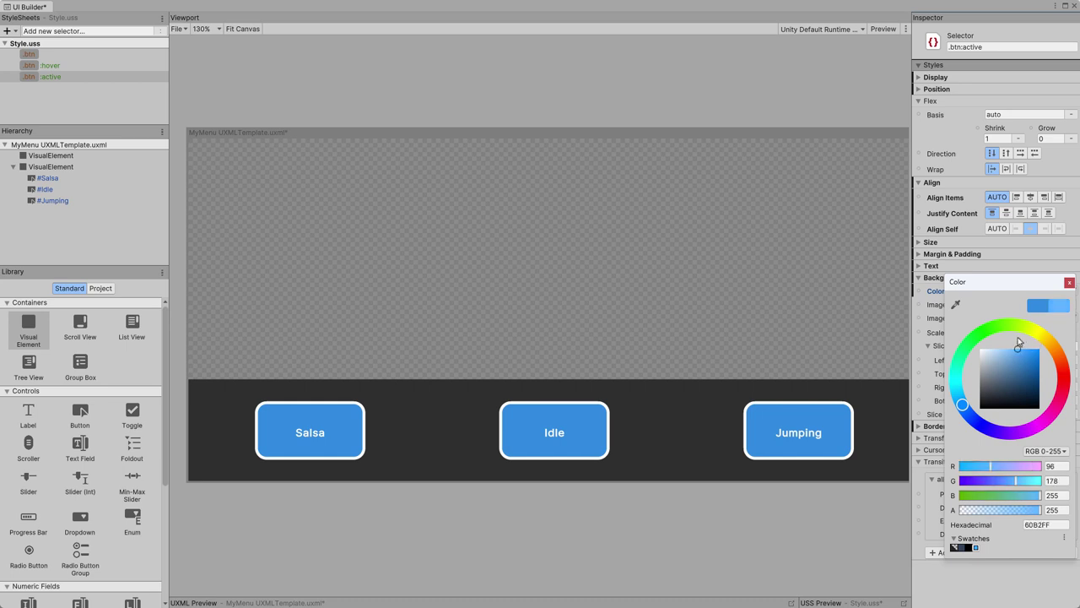
- Test pressed buttons in Preview and darken the active background to navy 1B3955
click(883, 29)
click(808, 431)
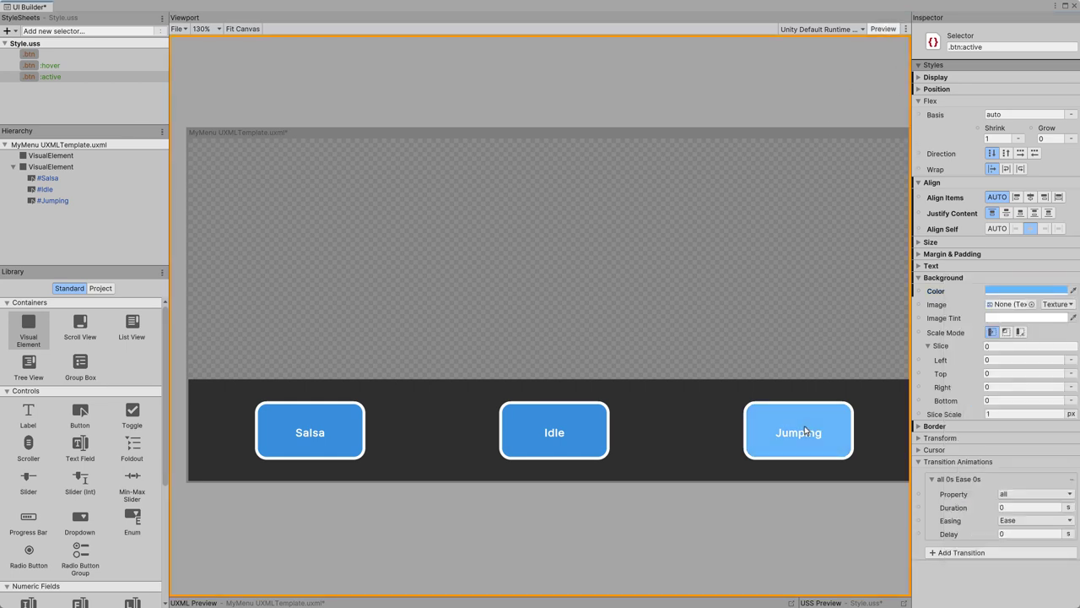
click(570, 437)
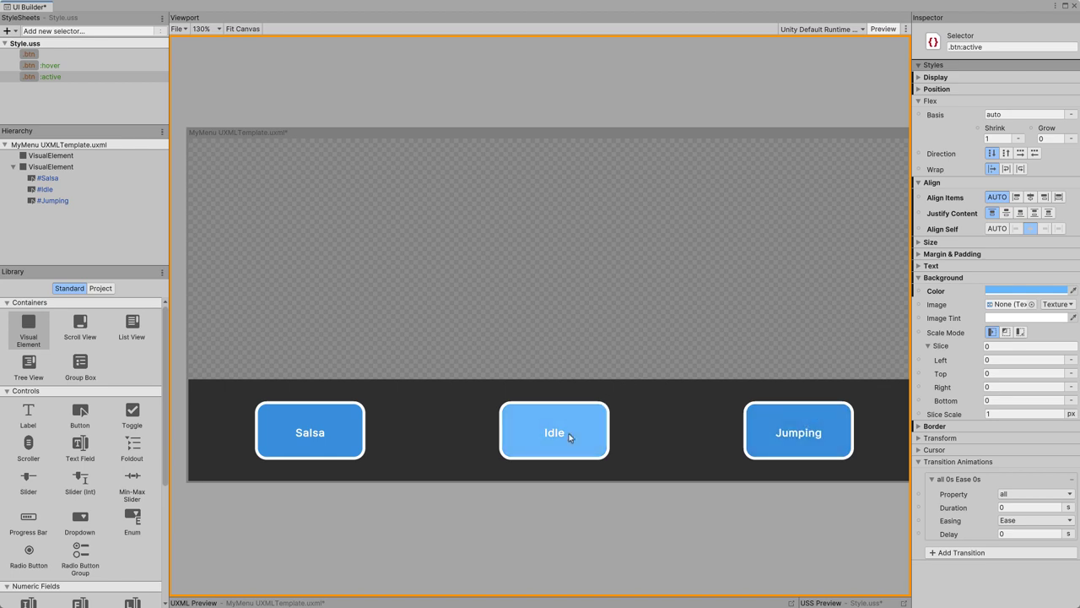
click(994, 291)
drag(1017, 359, 1021, 389)
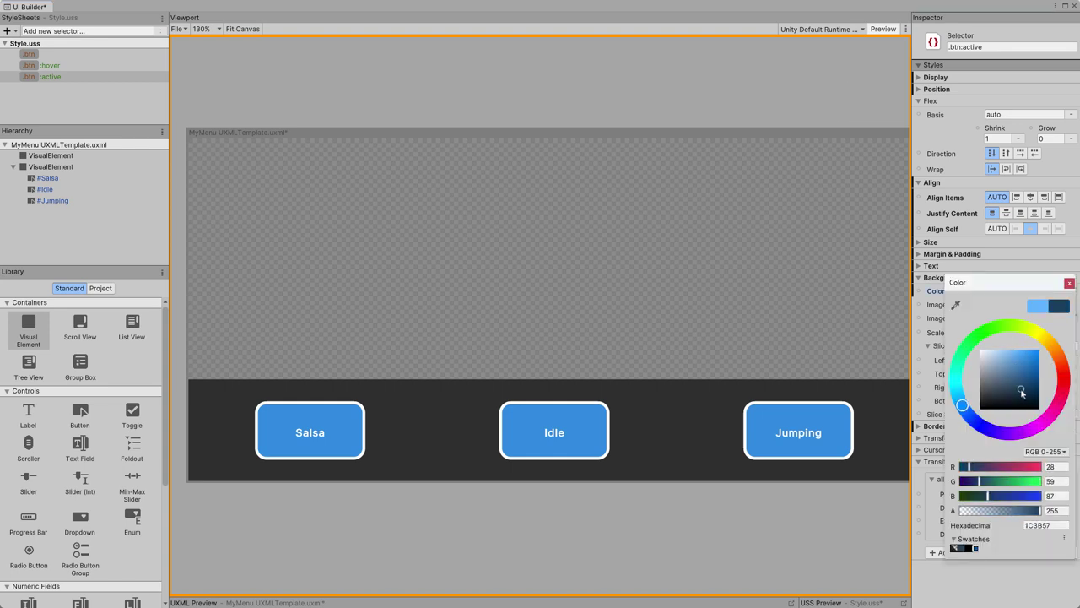
click(556, 434)
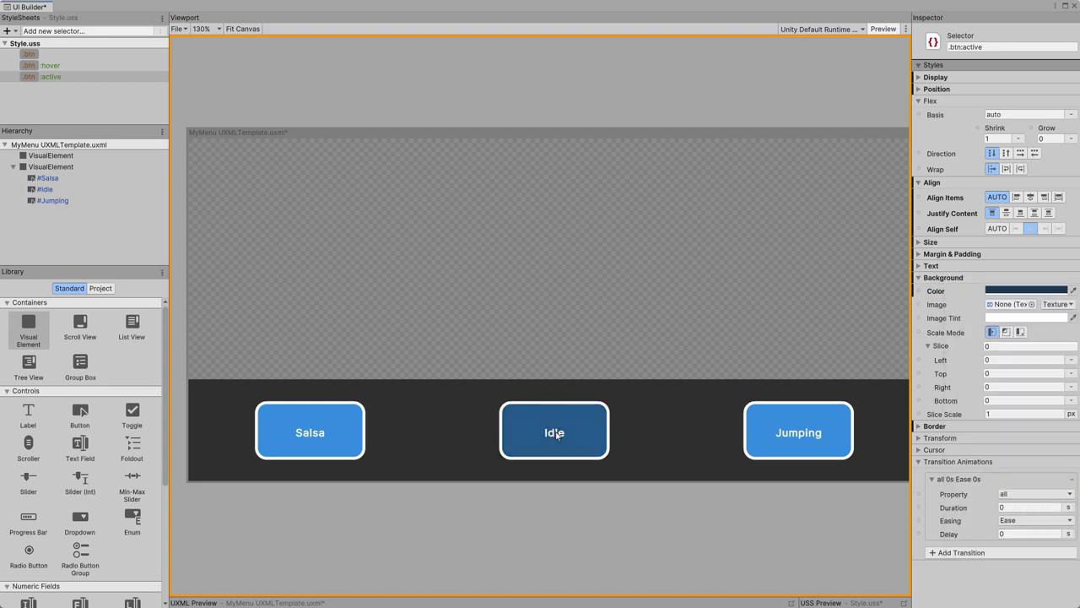
click(785, 435)
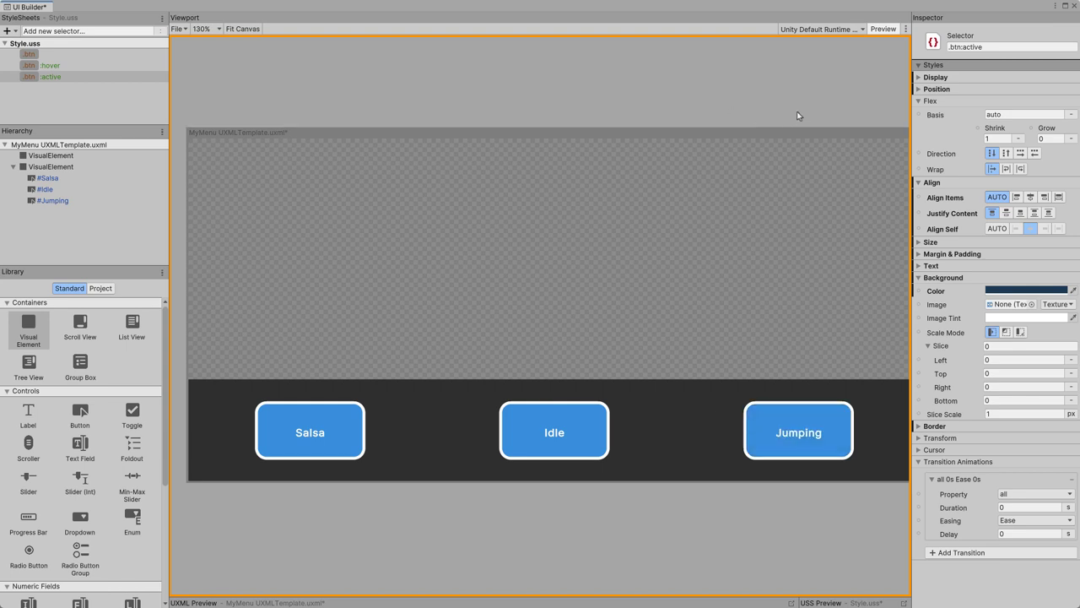
click(882, 31)
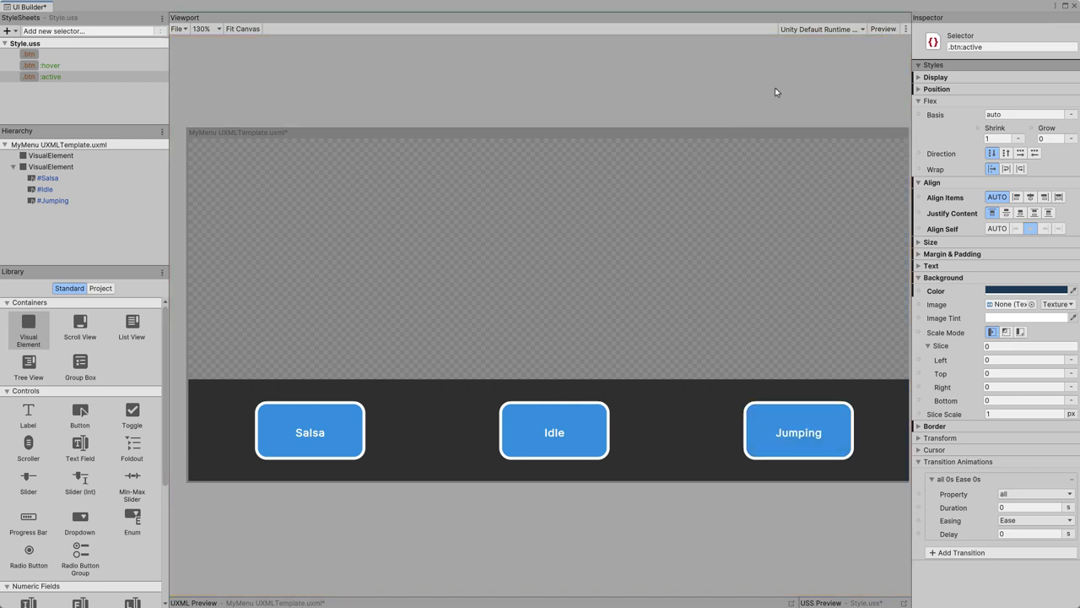
- Close UI Builder, saving the menu changes, and enter Play mode
click(1075, 8)
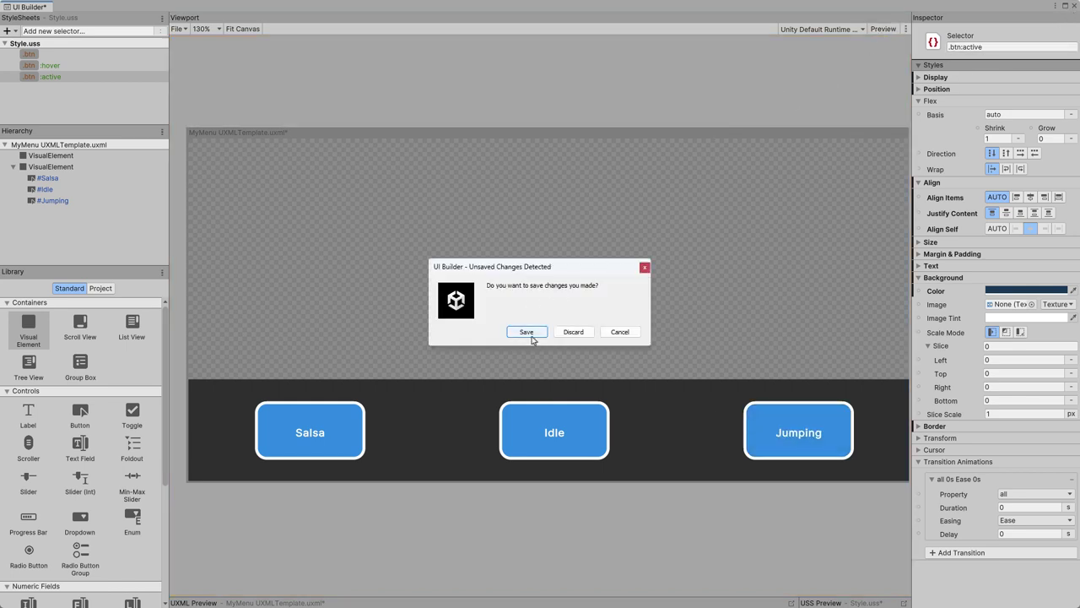
click(528, 332)
click(521, 32)
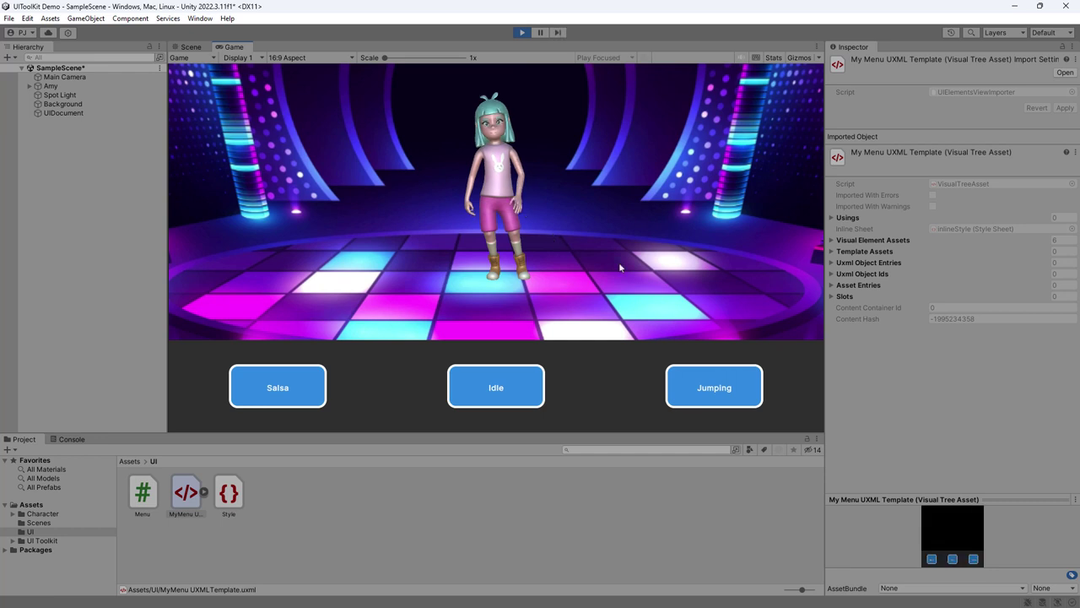
- Cycle the character through Jumping, Idle, Salsa, Jumping and back to Idle
click(712, 388)
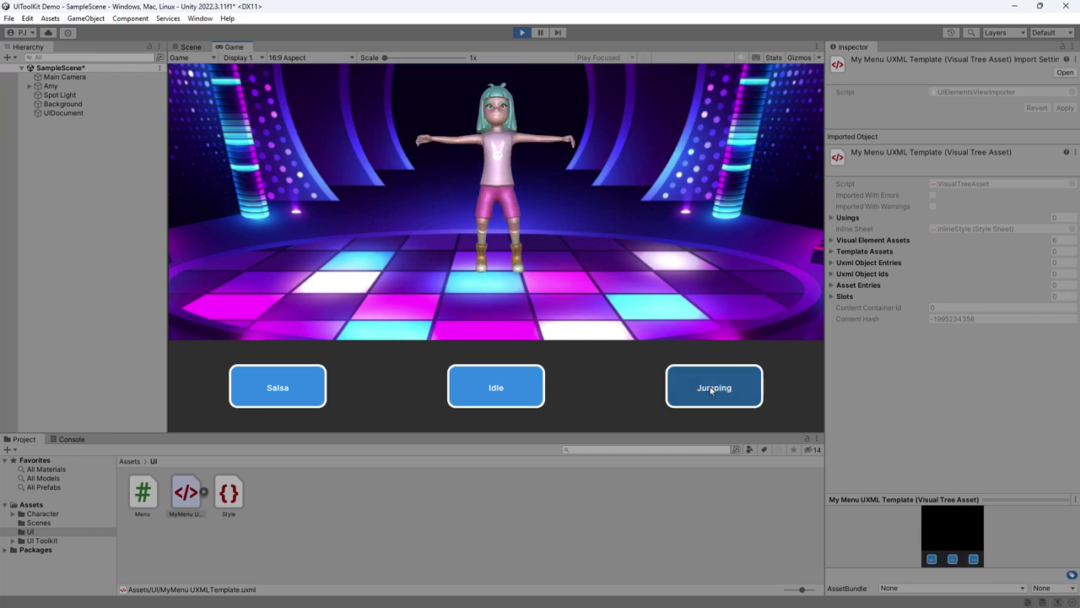
click(502, 387)
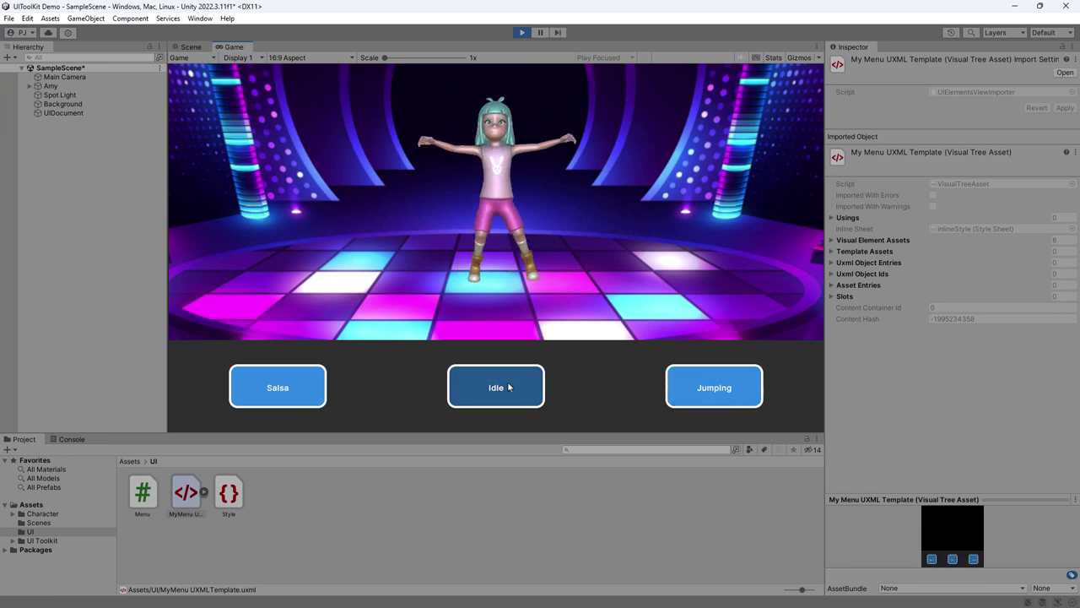
click(304, 388)
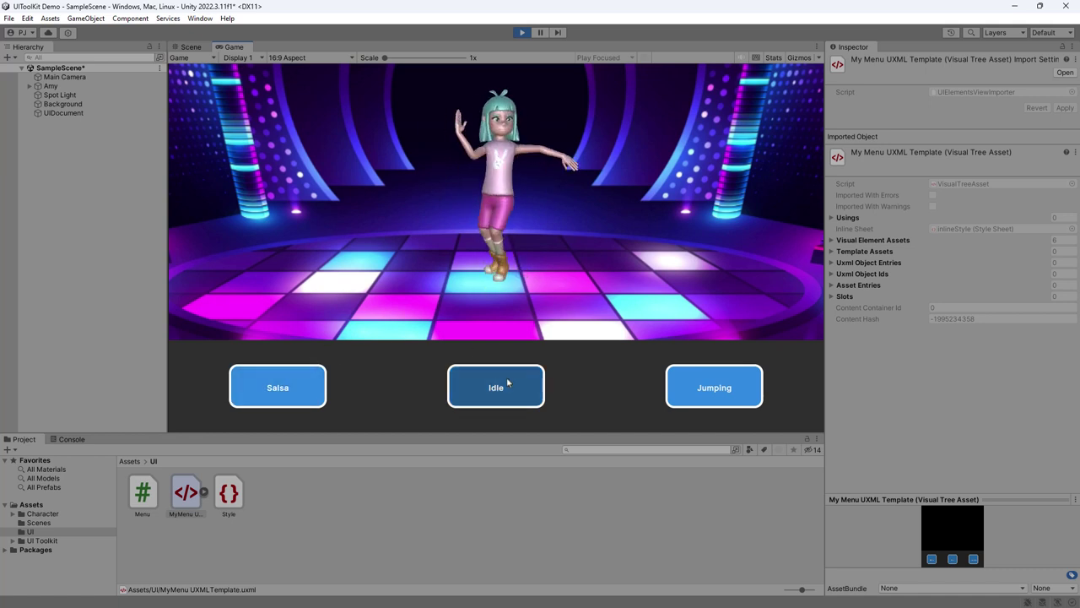
click(726, 385)
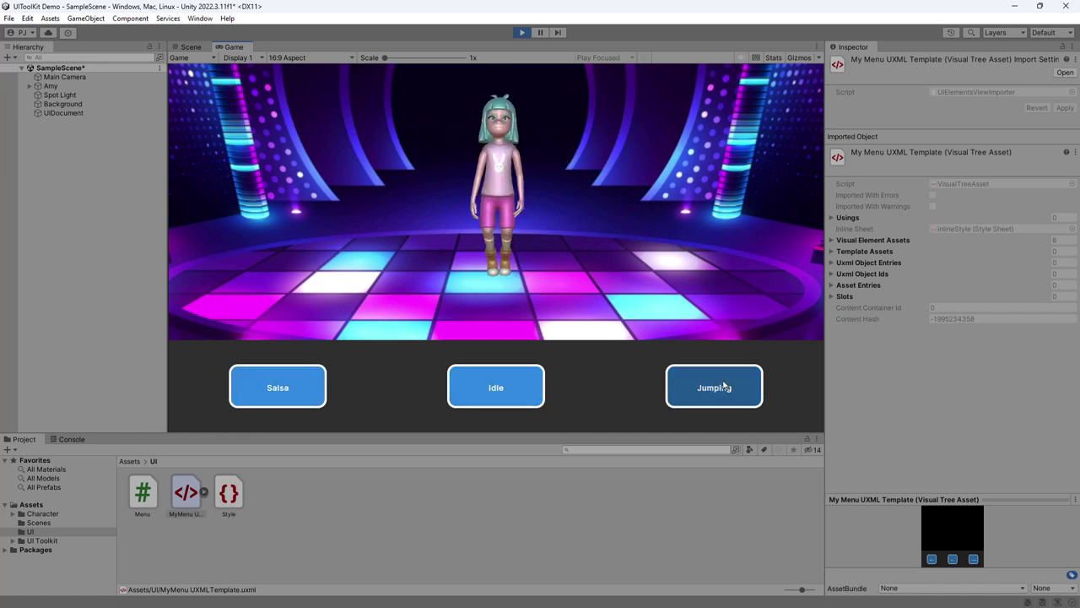
click(498, 388)
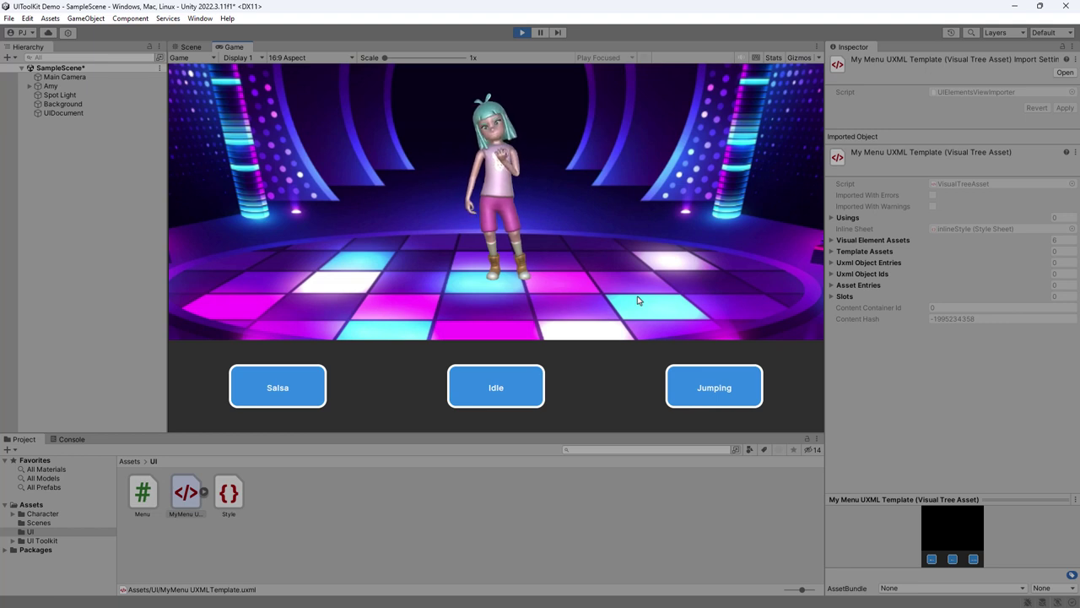
double_click(231, 496)
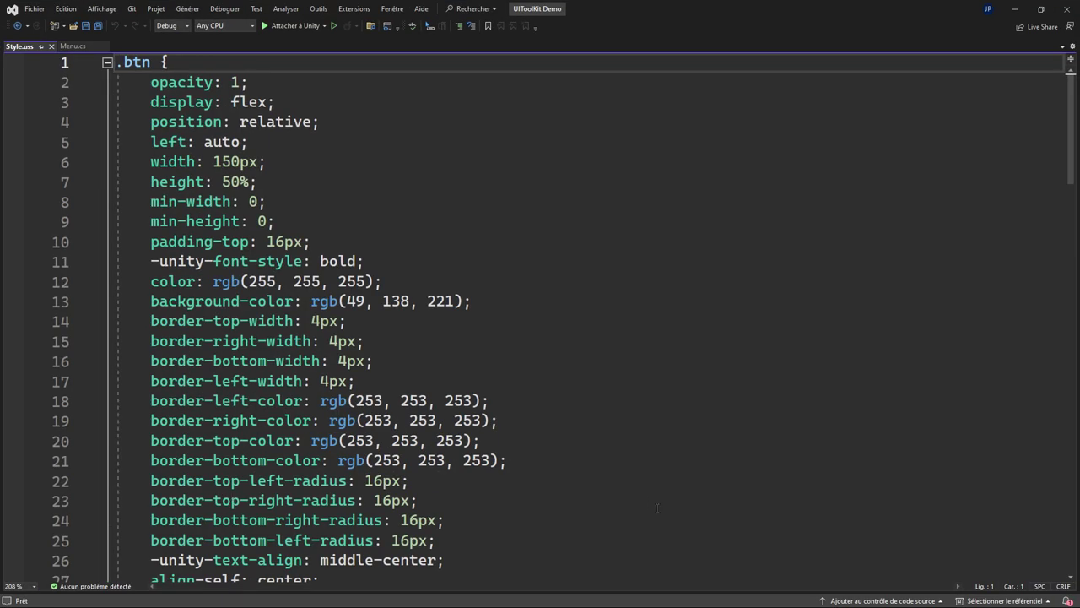
ctrl+scroll(650, 454, down, 5)
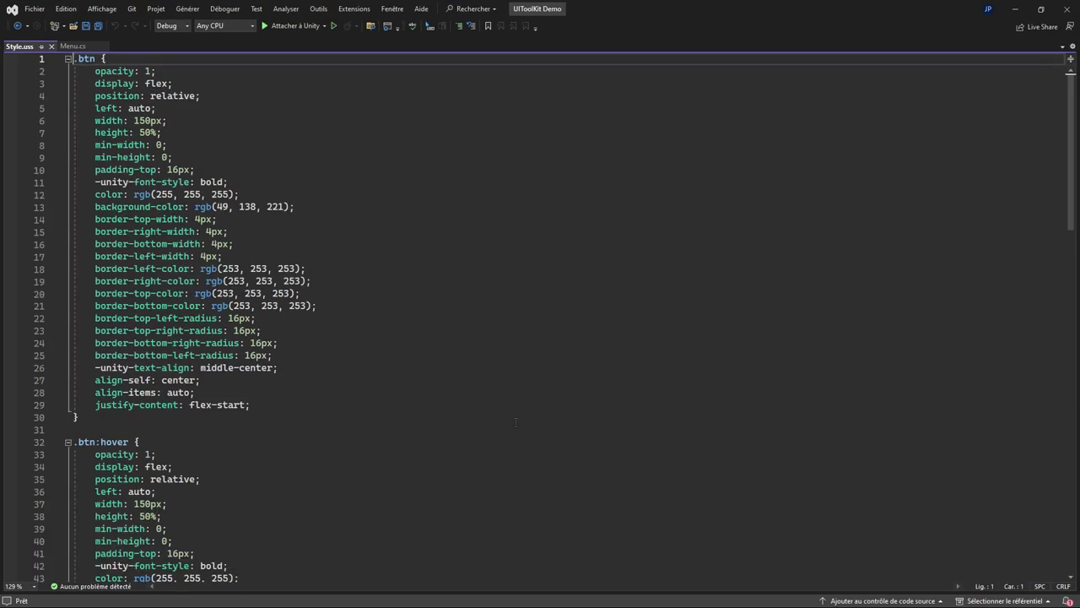
scroll(516, 422, down, 4)
scroll(516, 422, down, 4)
scroll(515, 421, down, 5)
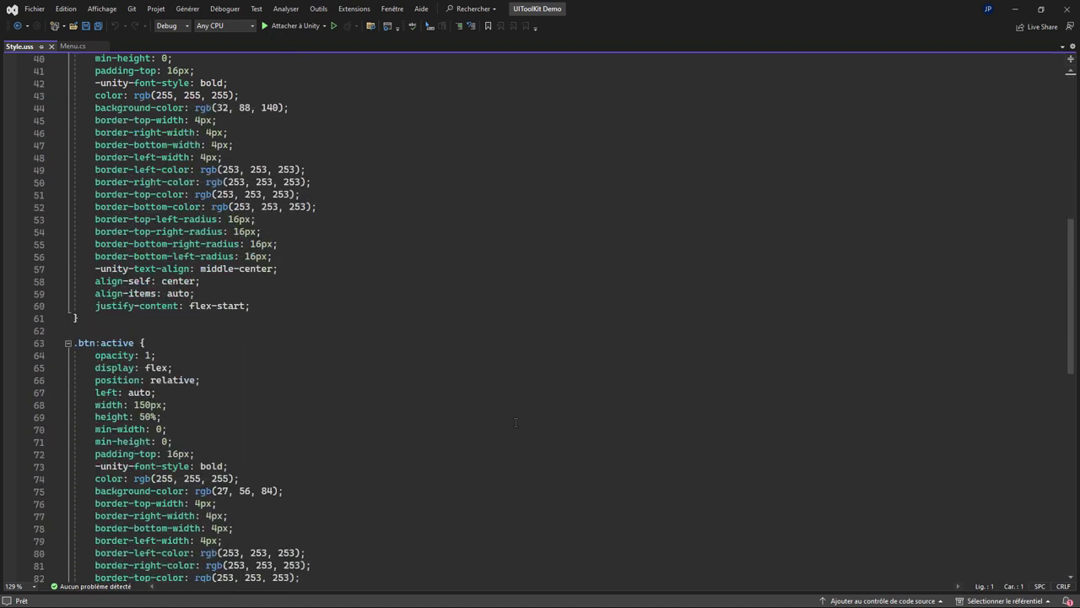
scroll(516, 422, down, 2)
scroll(516, 421, down, 3)
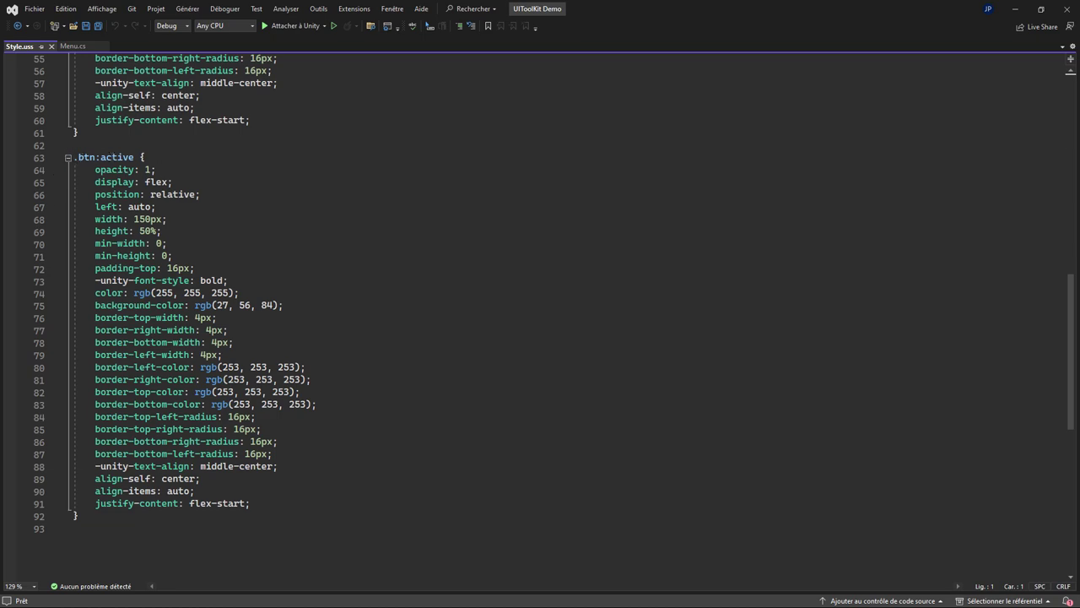
scroll(387, 405, down, 5)
scroll(387, 405, up, 7)
scroll(386, 406, up, 10)
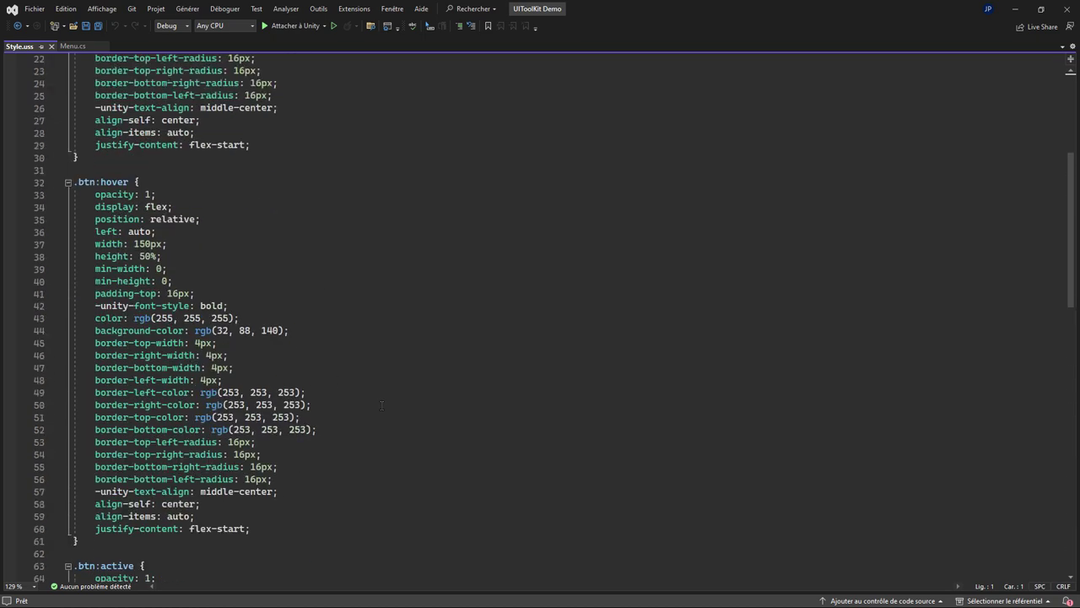
scroll(384, 407, up, 5)
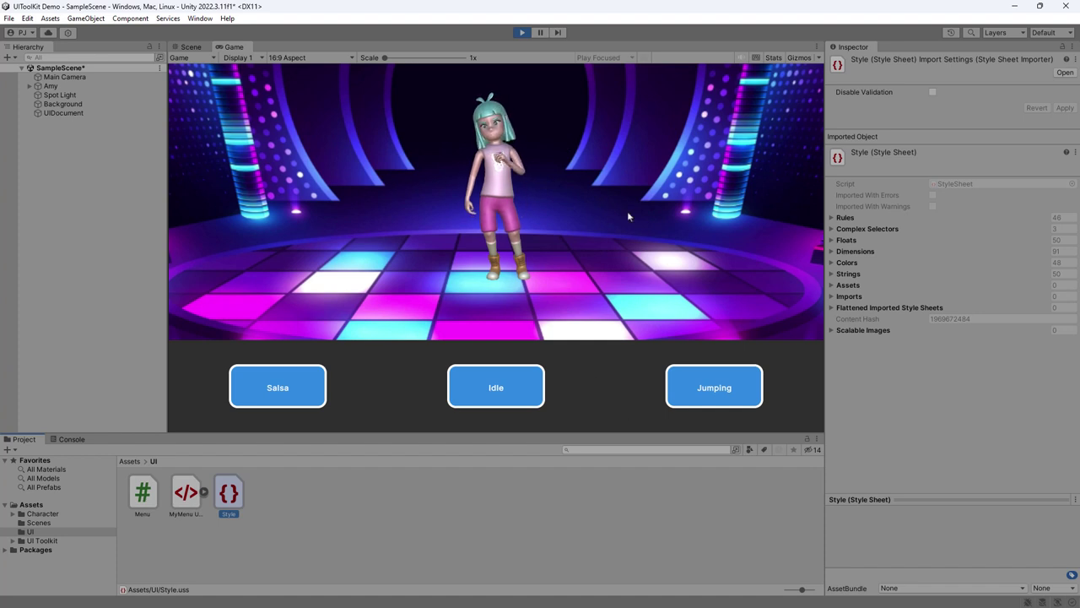
- Run Jumping, Idle and Salsa once more, stop Play, and reopen MyMenu UXMLTemplate
click(711, 397)
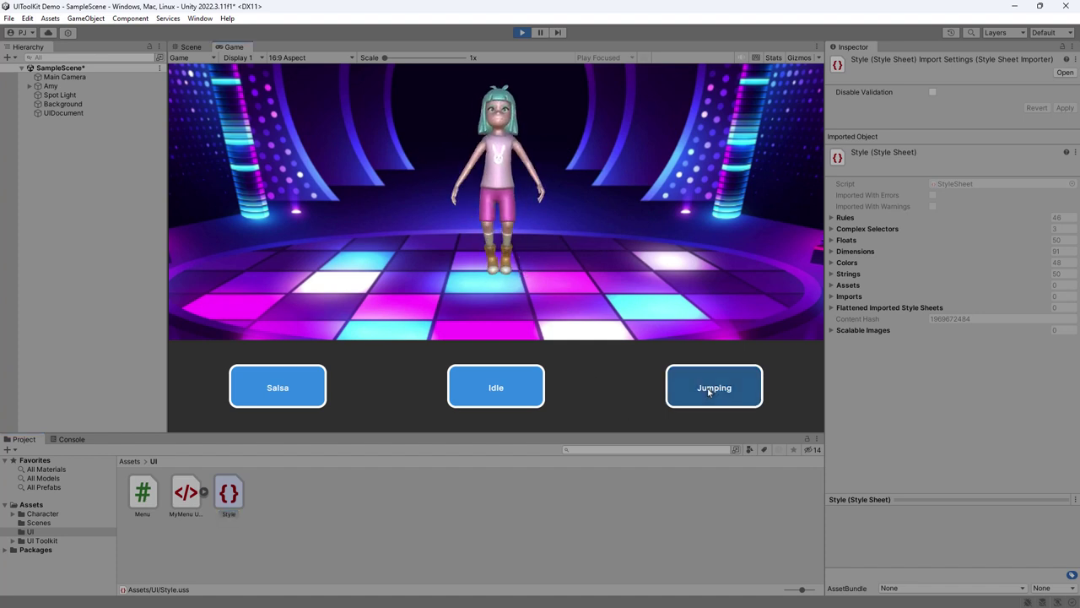
click(501, 388)
click(299, 389)
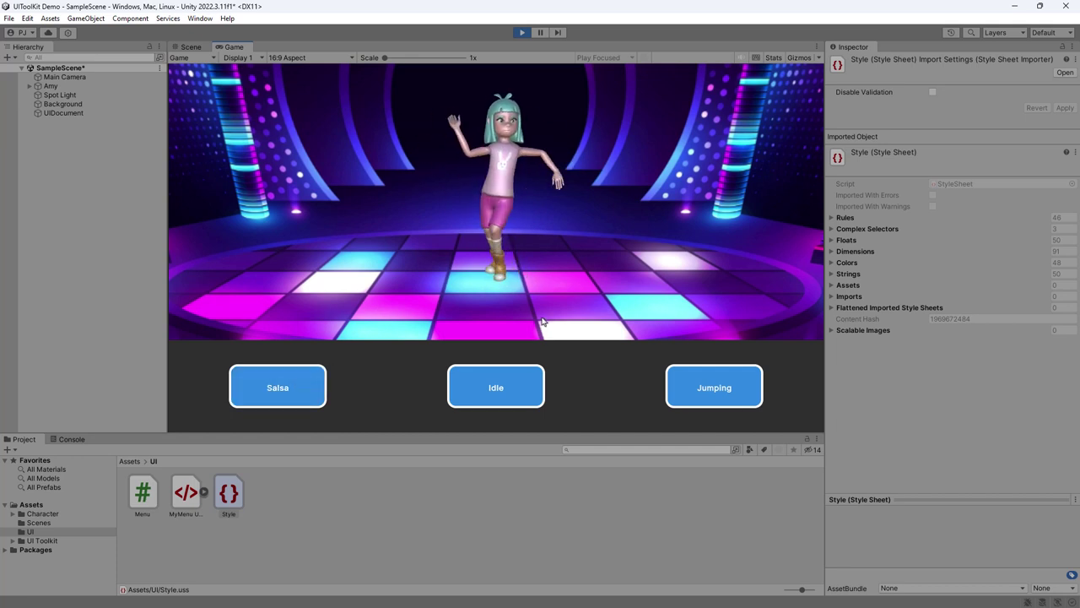
click(520, 33)
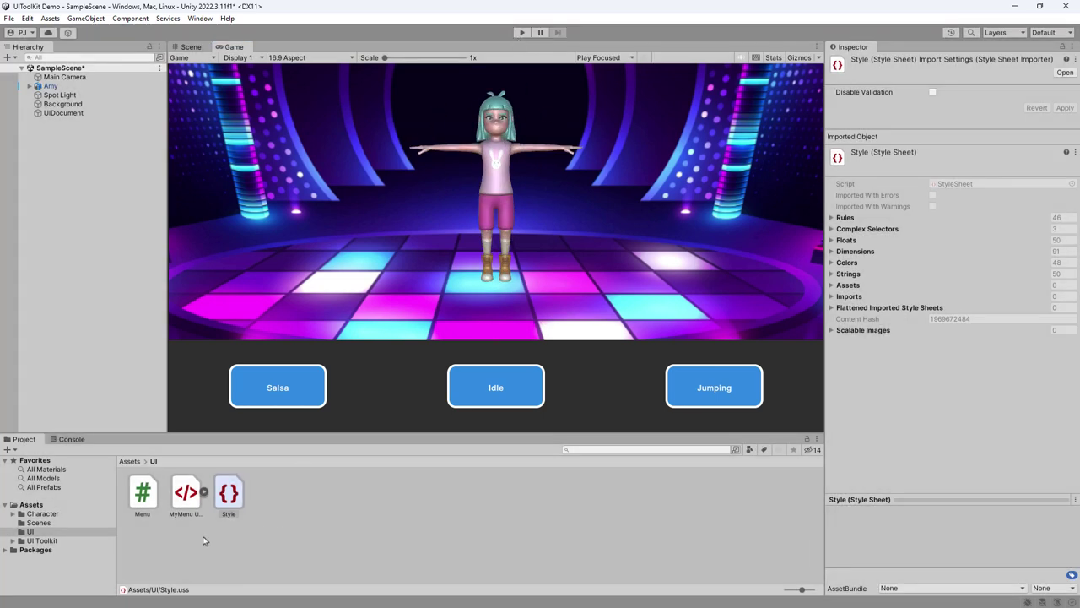
double_click(183, 499)
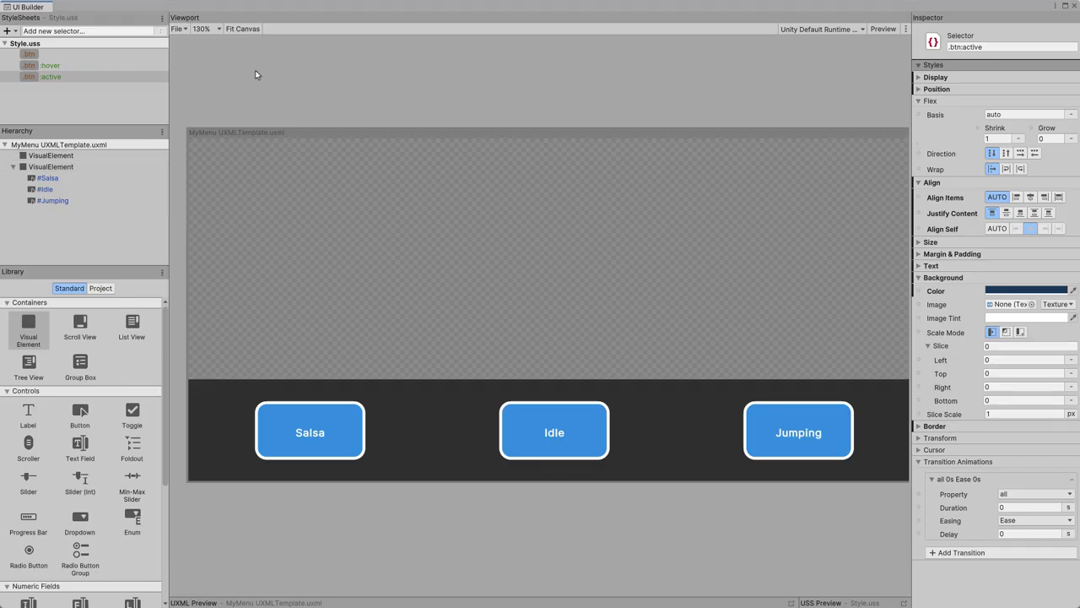
- Open Transition Animations on .btn:hover, leaving the transitioned property set to all
click(49, 65)
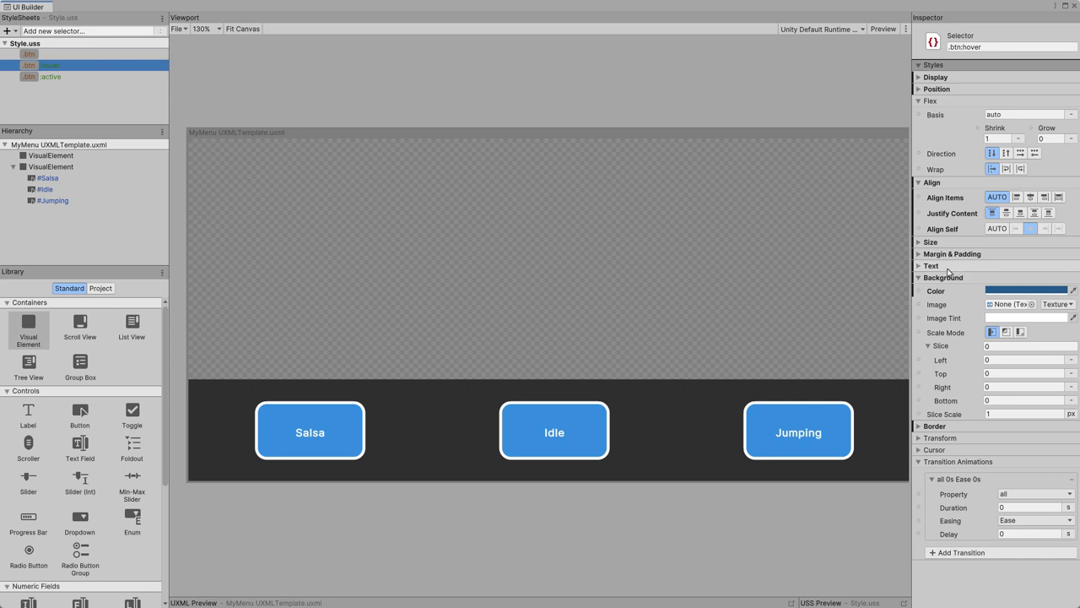
click(918, 462)
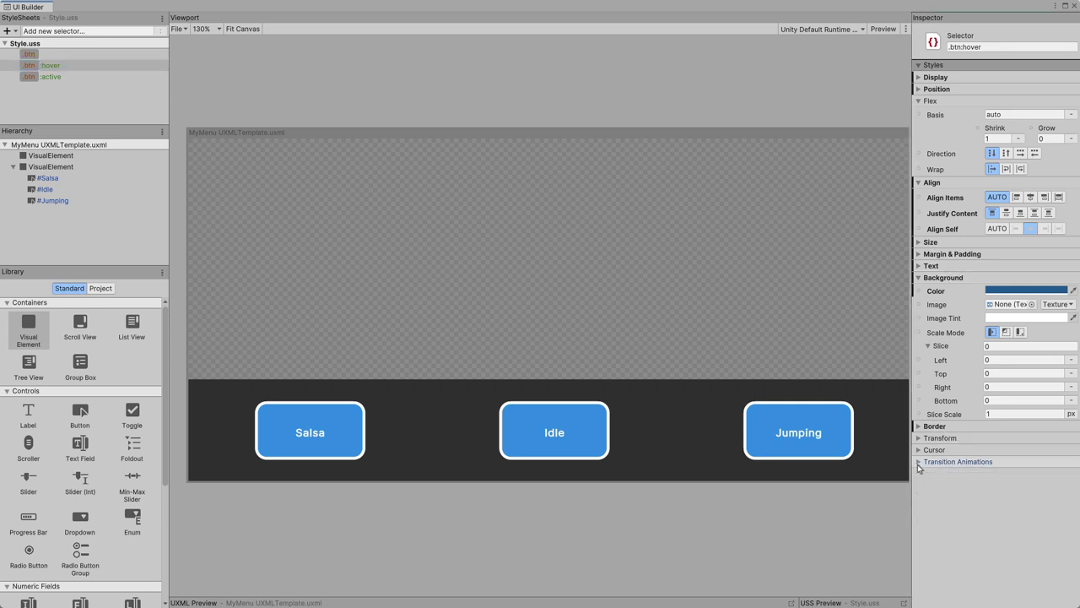
click(919, 463)
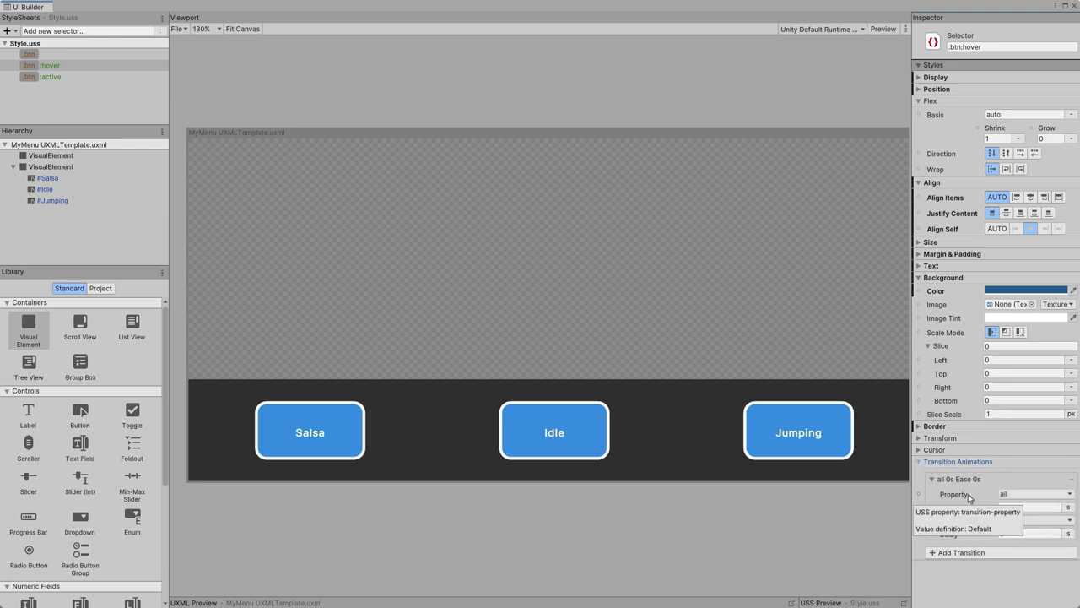
click(1011, 496)
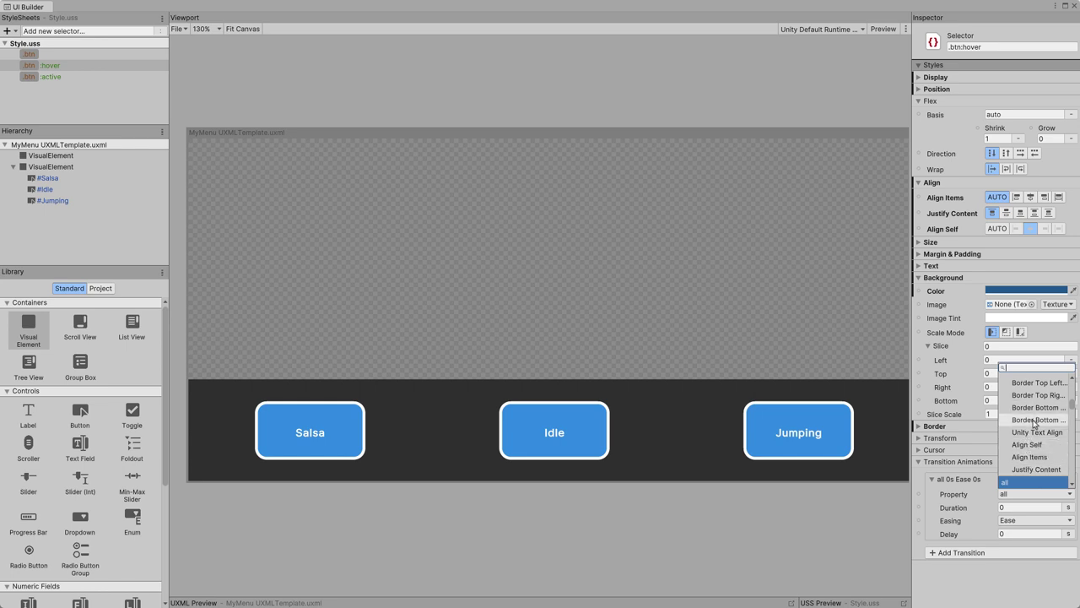
scroll(1034, 422, down, 3)
scroll(1034, 423, down, 2)
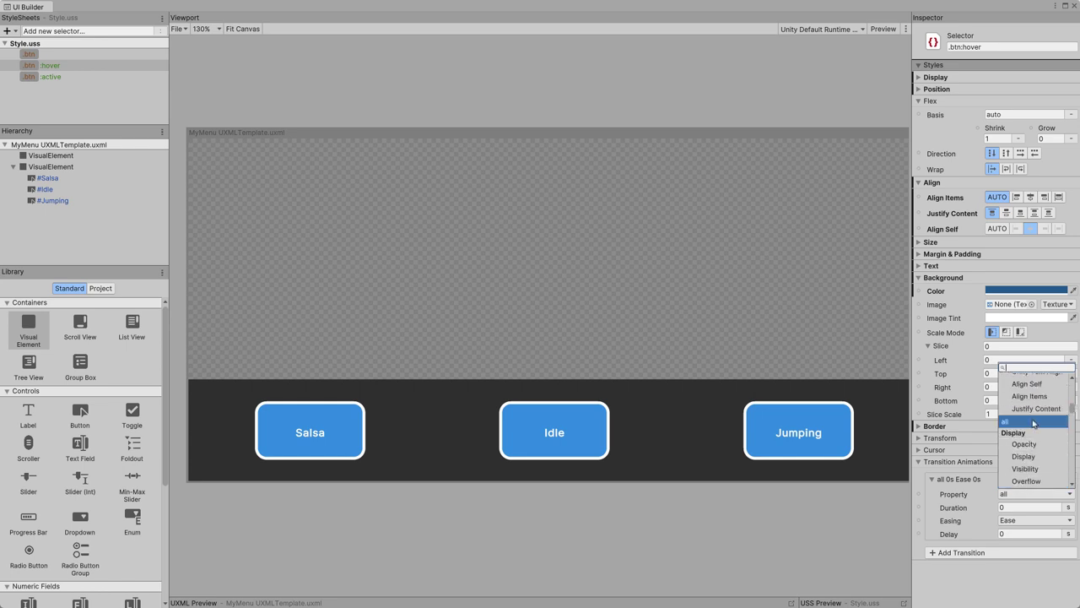
scroll(1034, 423, up, 3)
scroll(1034, 424, up, 3)
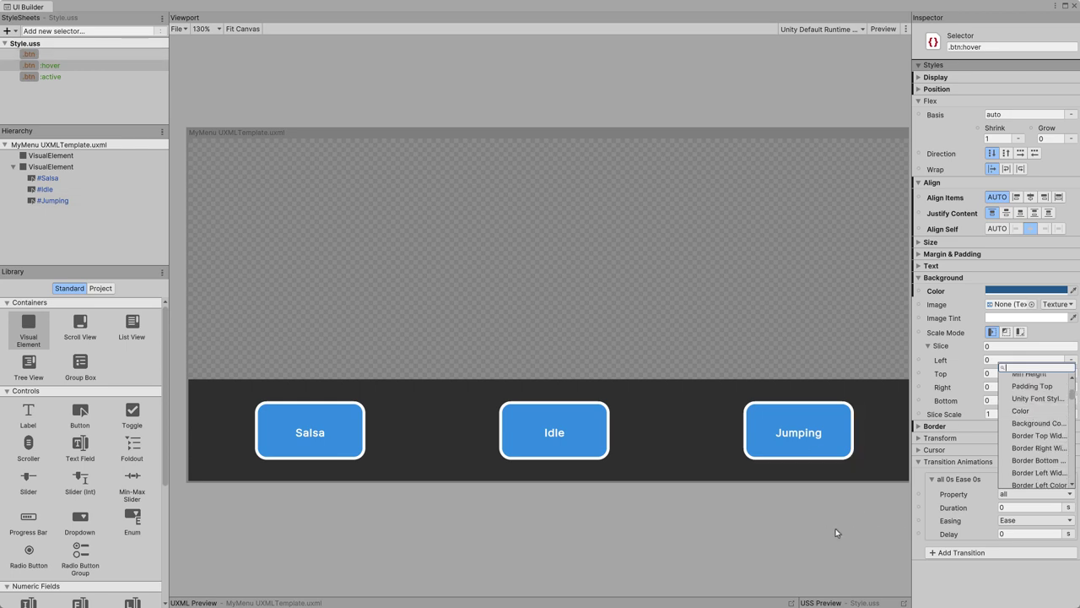
click(835, 533)
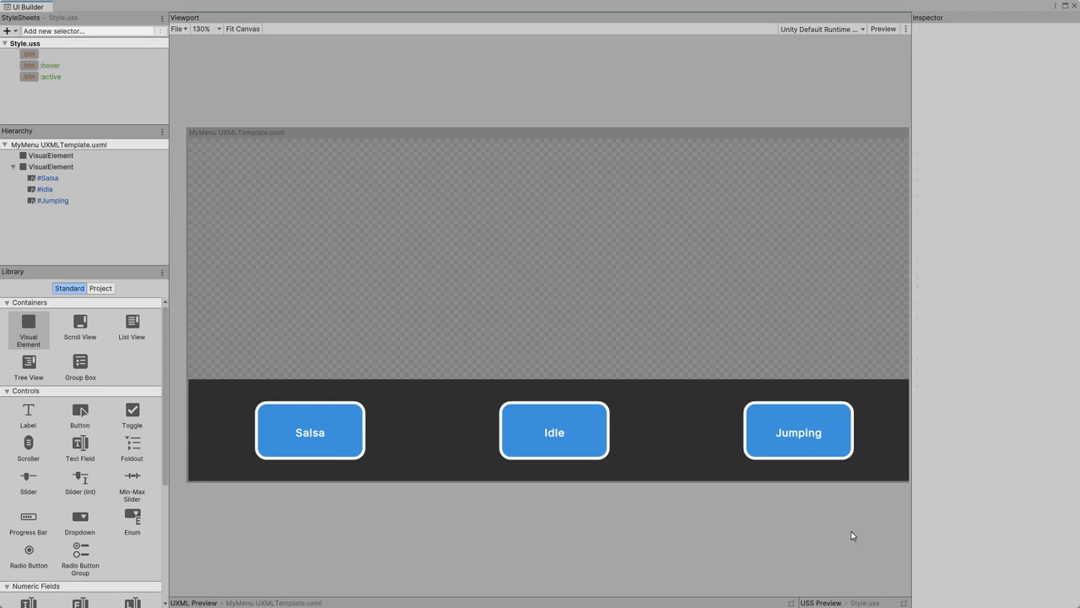
- Set the .btn:hover transition Duration to 1 and Easing to EaseInOut
click(37, 66)
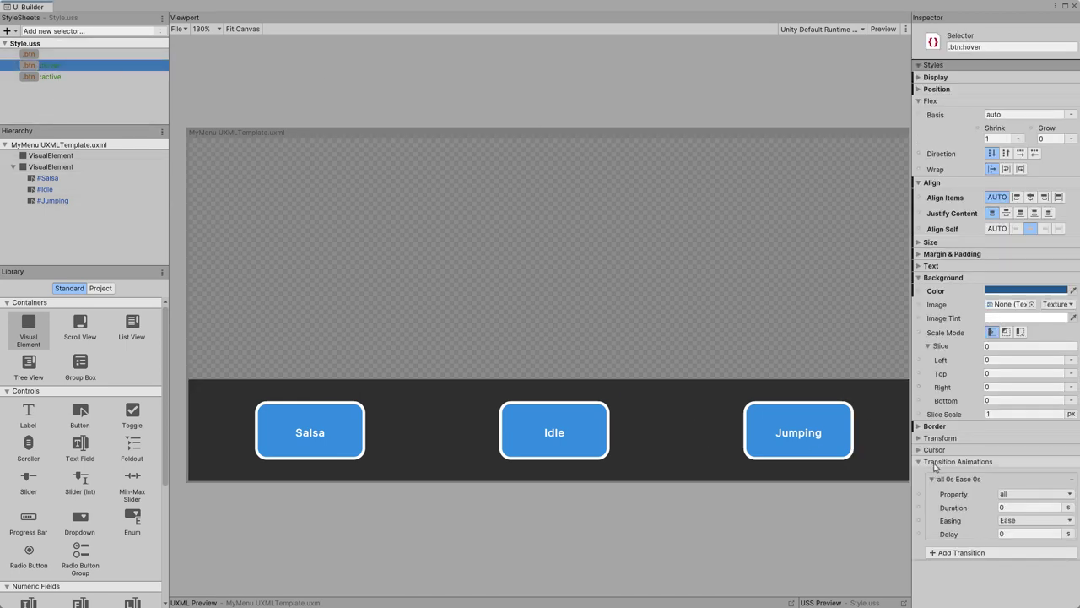
click(1010, 510)
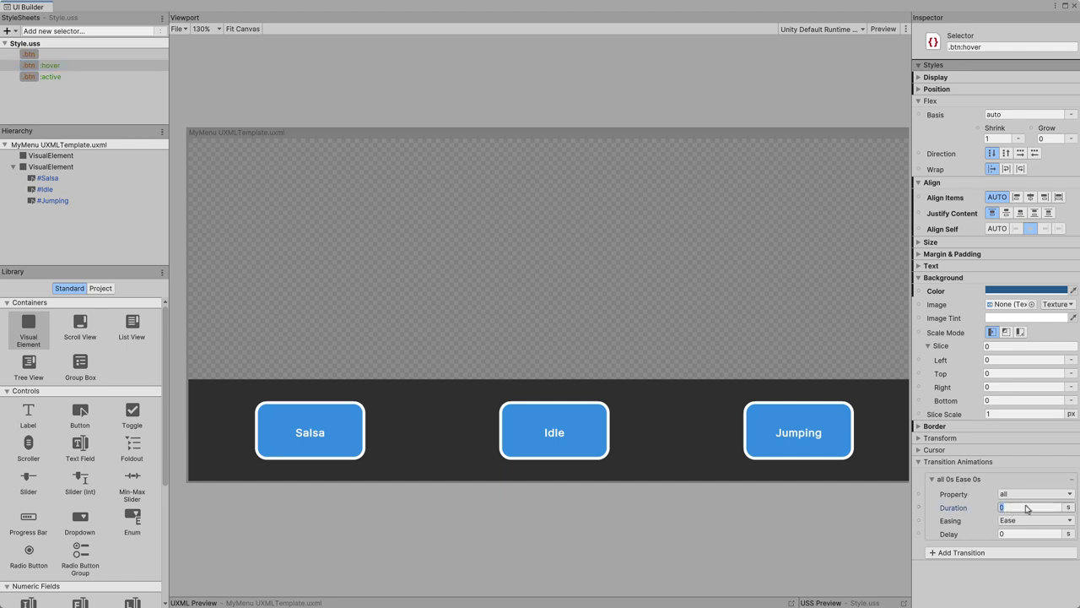
text(1)
click(1019, 521)
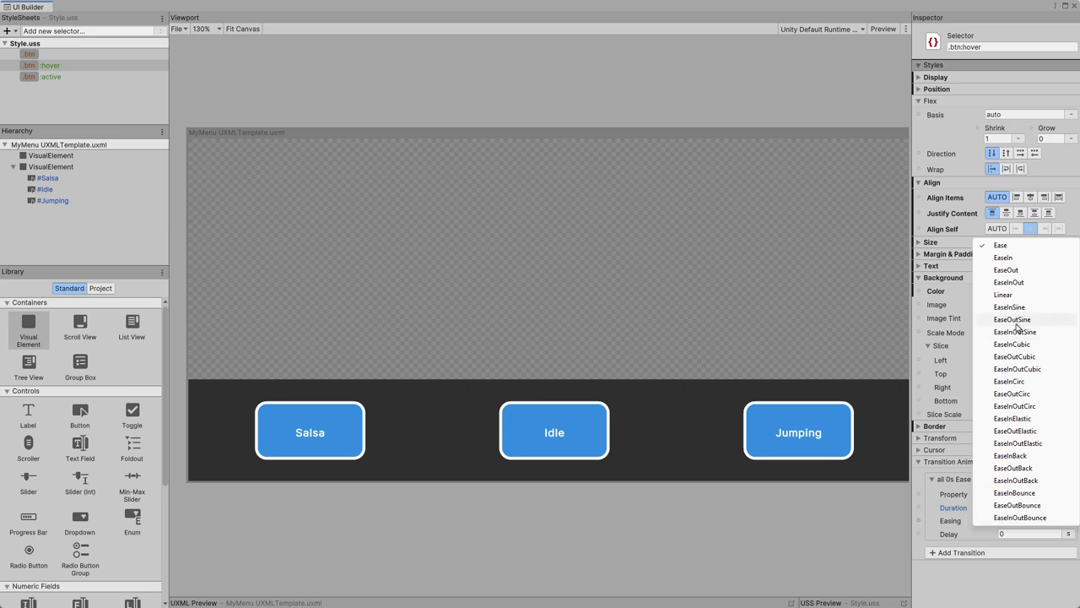
click(1018, 284)
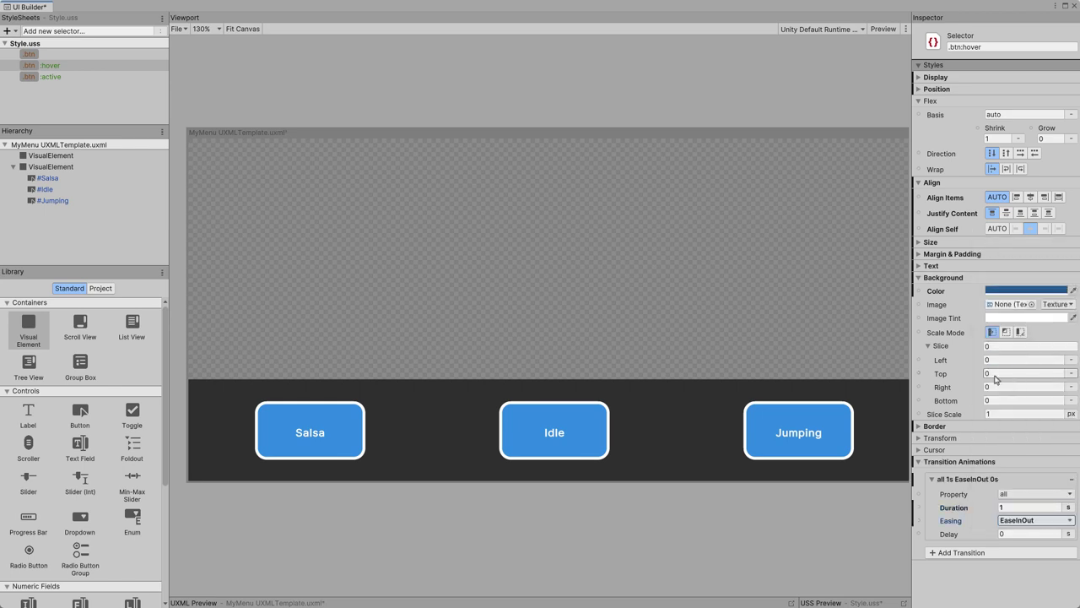
- Preview the hover transition, trying EaseOutBack and then EaseInOutElastic easing
click(883, 31)
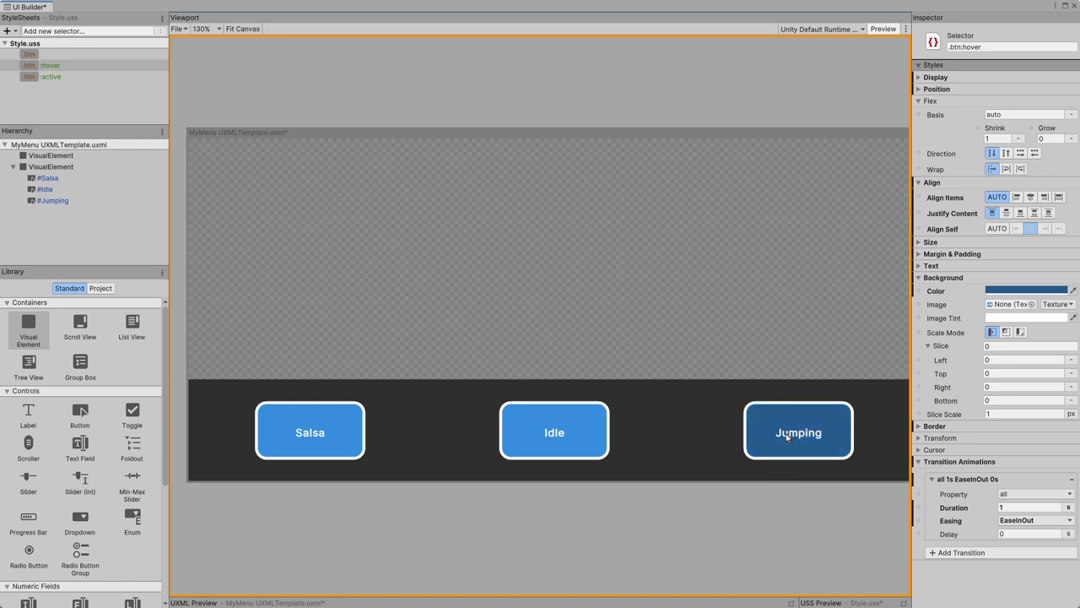
click(583, 432)
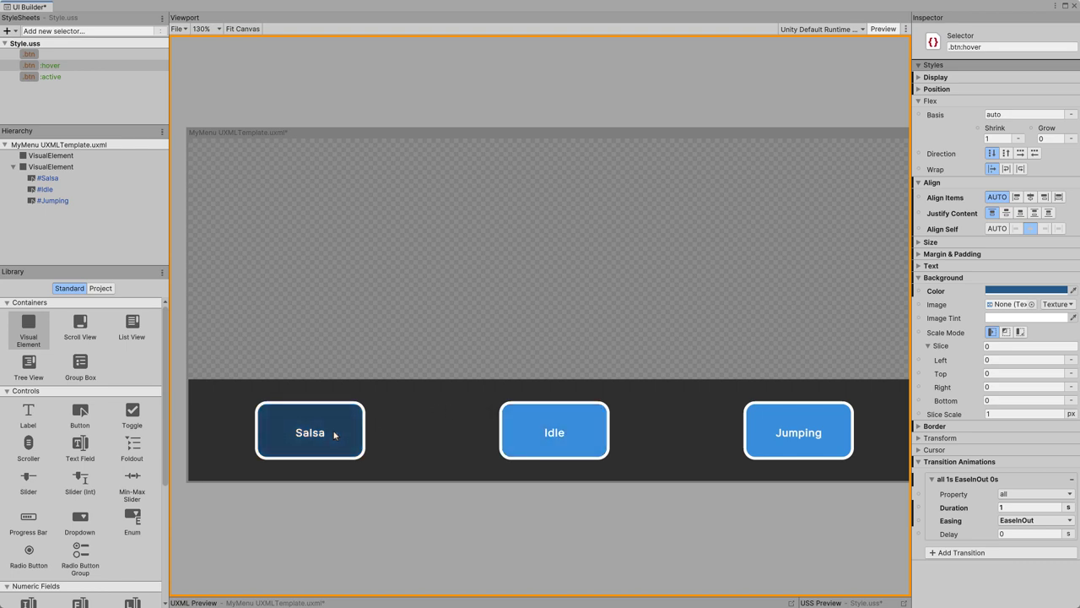
click(1017, 521)
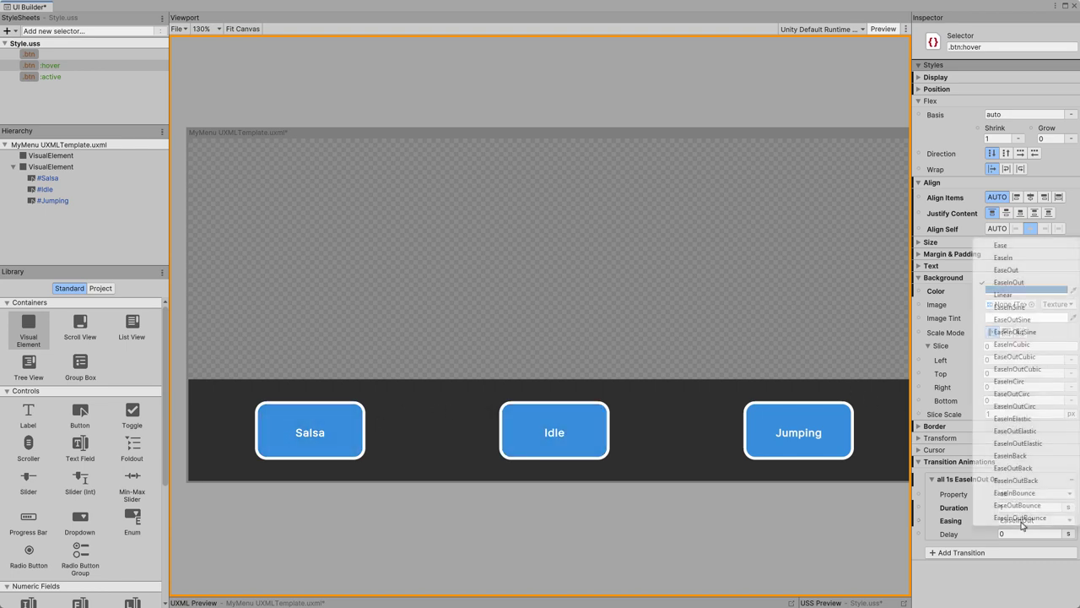
click(1022, 469)
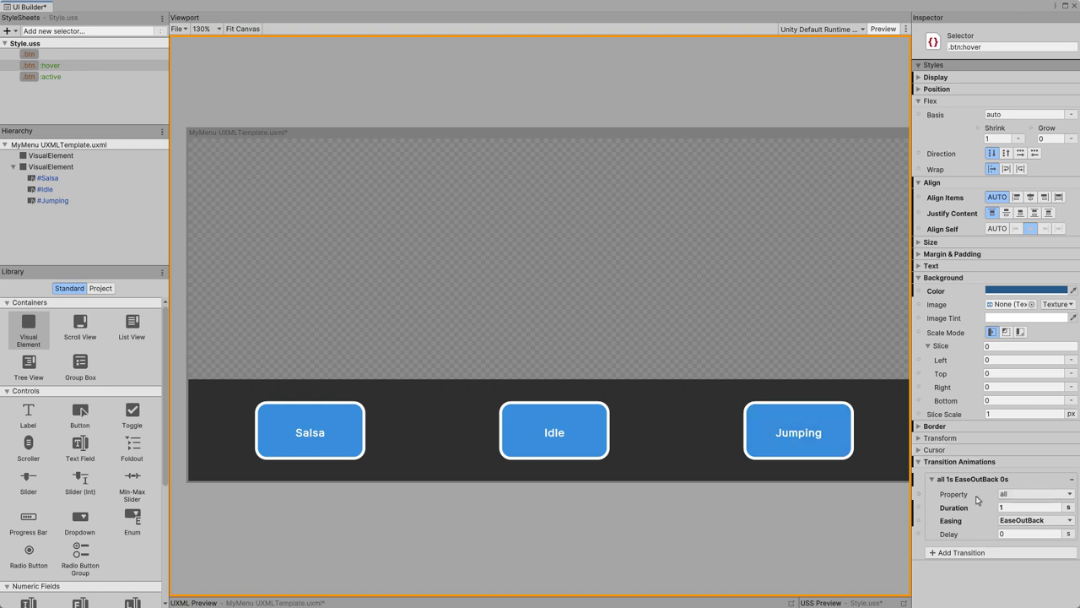
click(1028, 529)
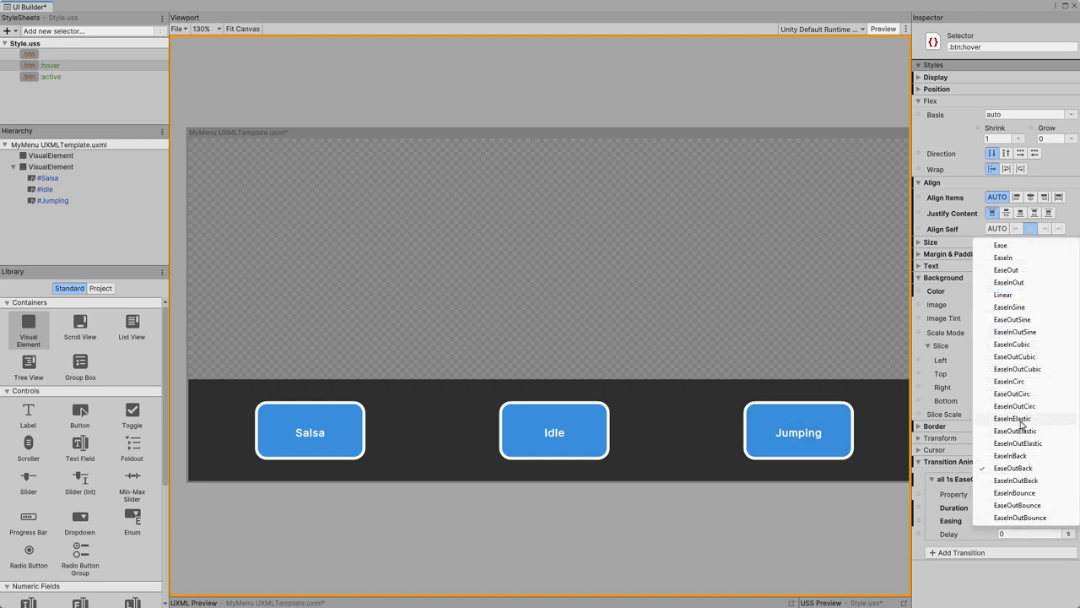
click(1017, 443)
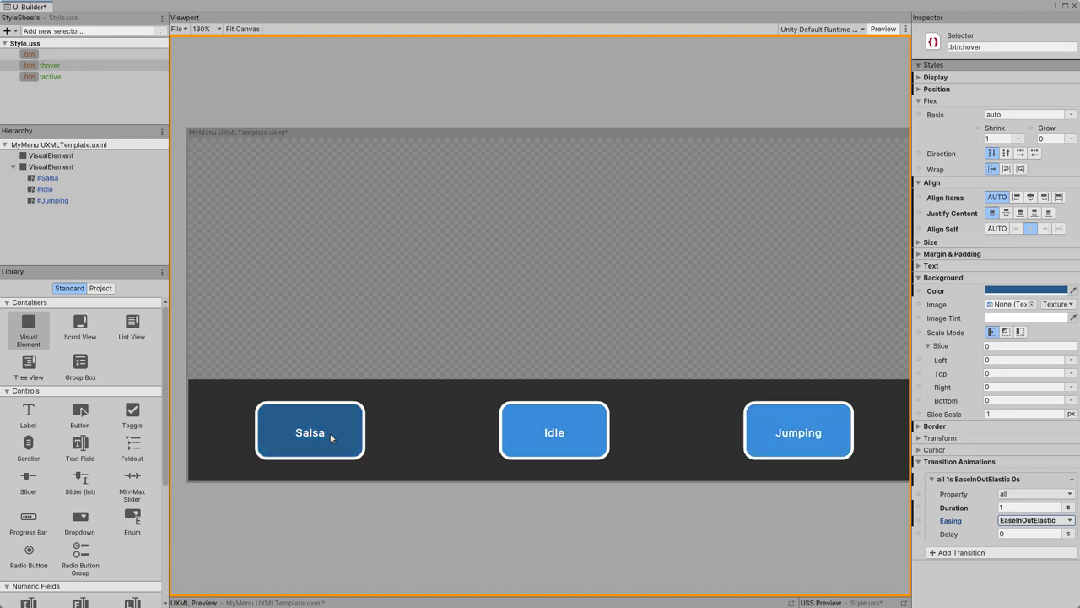
- Restore EaseInOut easing on .btn:hover and close UI Builder
click(1035, 521)
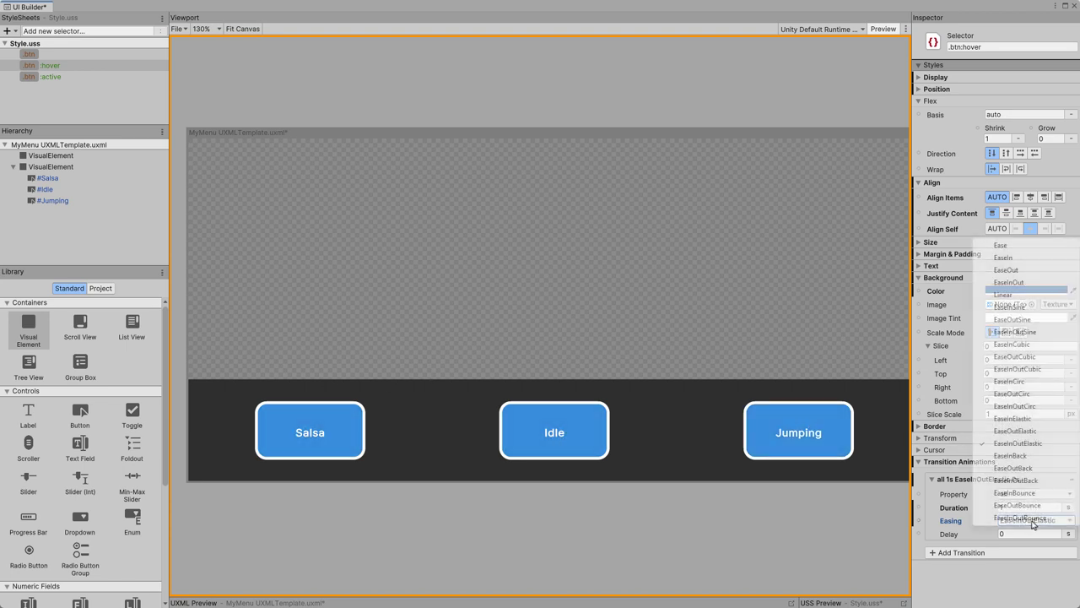
click(1016, 283)
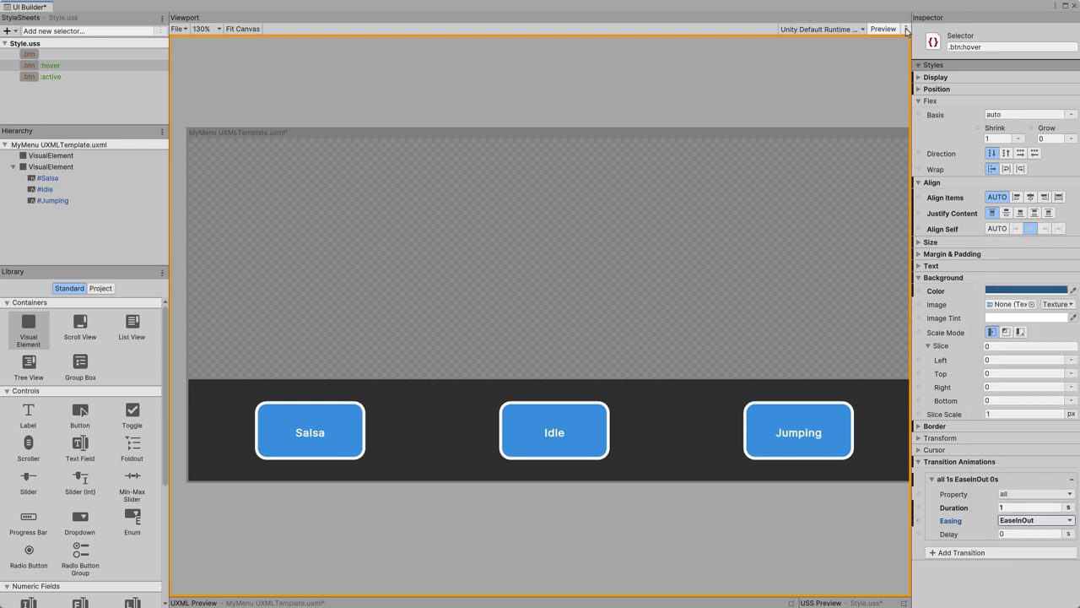
click(1074, 6)
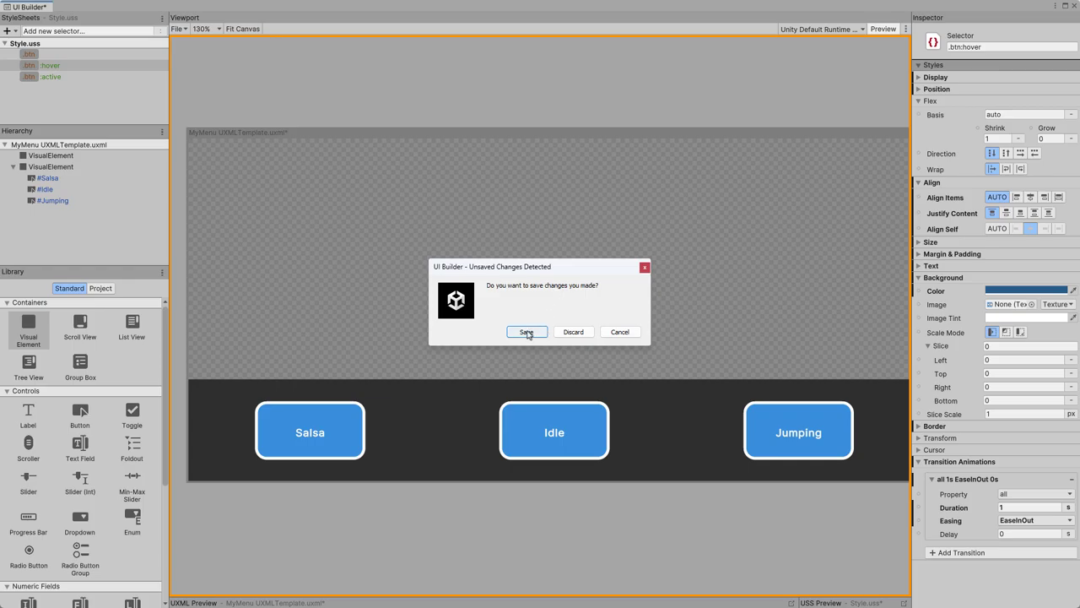
- Save the menu changes, play the scene, and cycle Jumping, Idle, Salsa, Idle and Jumping
click(526, 332)
click(523, 33)
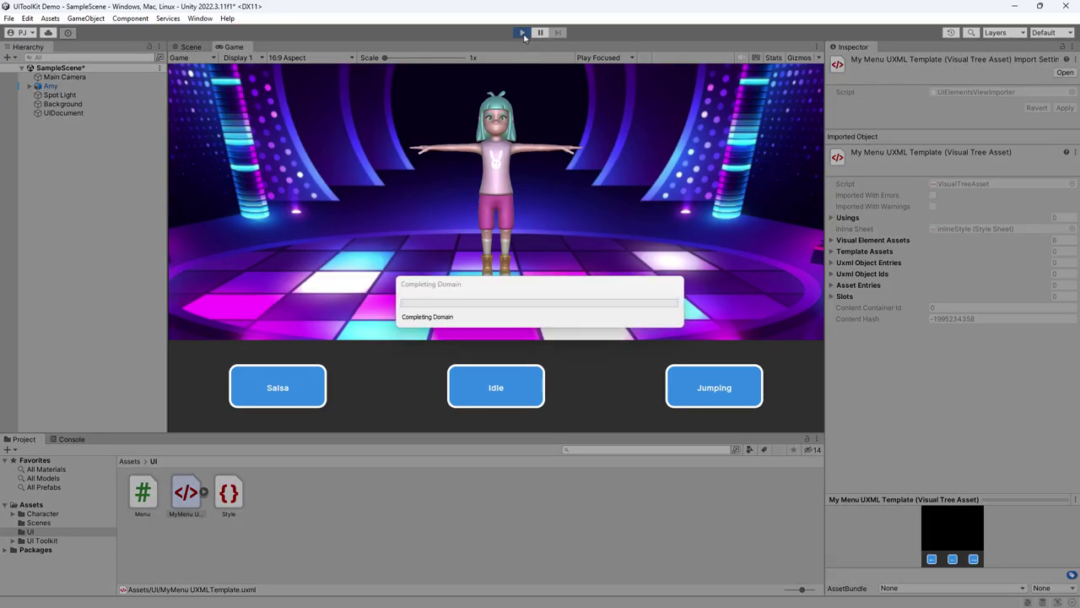
click(706, 388)
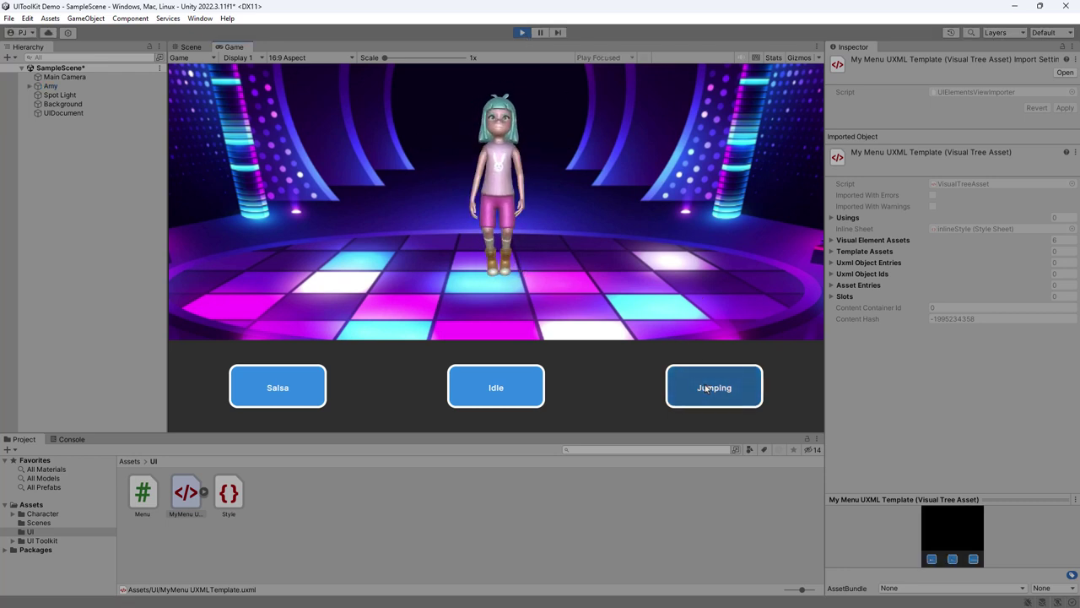
click(522, 385)
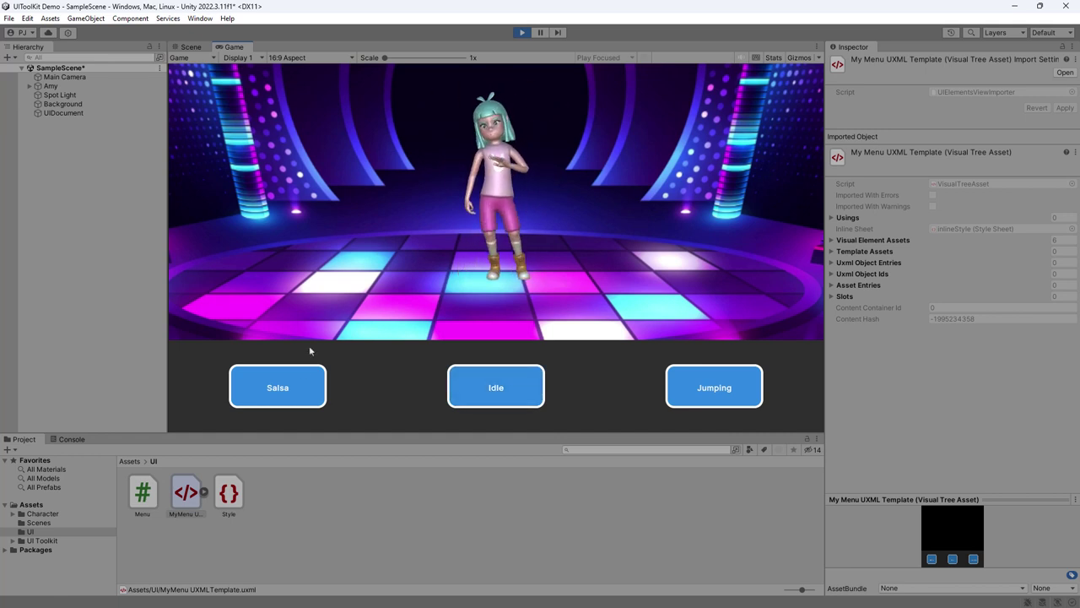
click(296, 390)
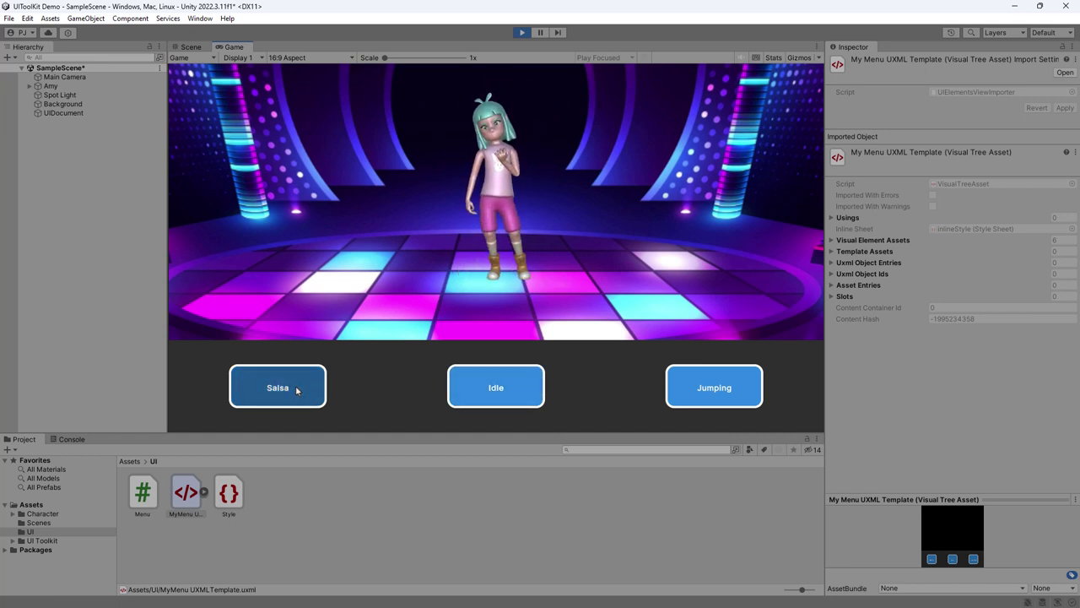
click(499, 382)
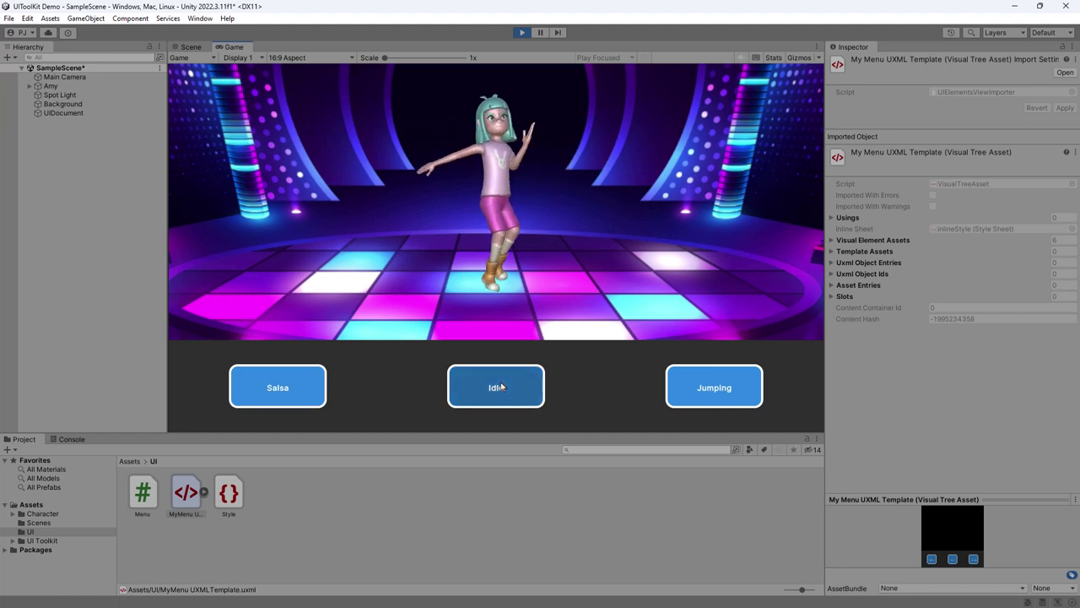
click(709, 389)
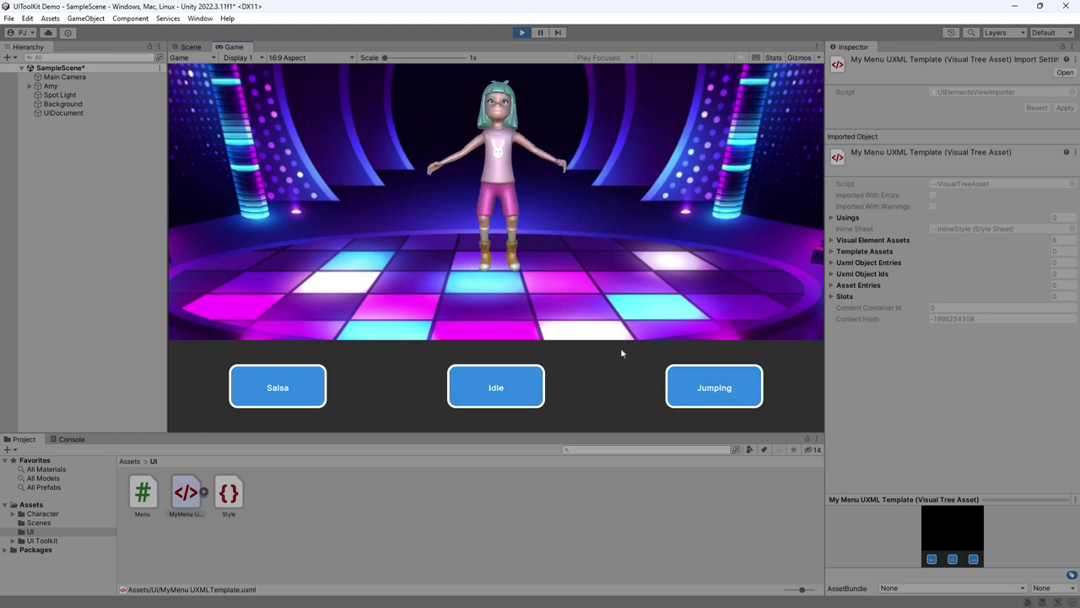